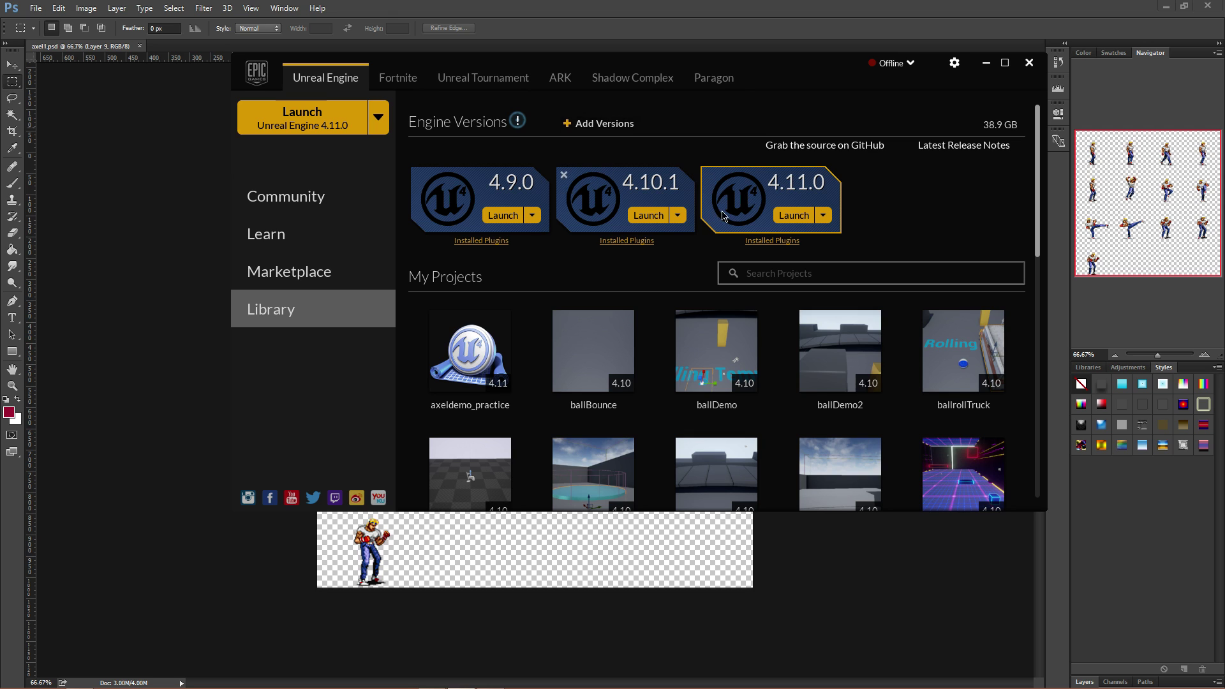
Launch Unreal Engine 4.11.0 and switch to the axel1.psd sprite sheet in Photoshop.
left_click(789, 216)
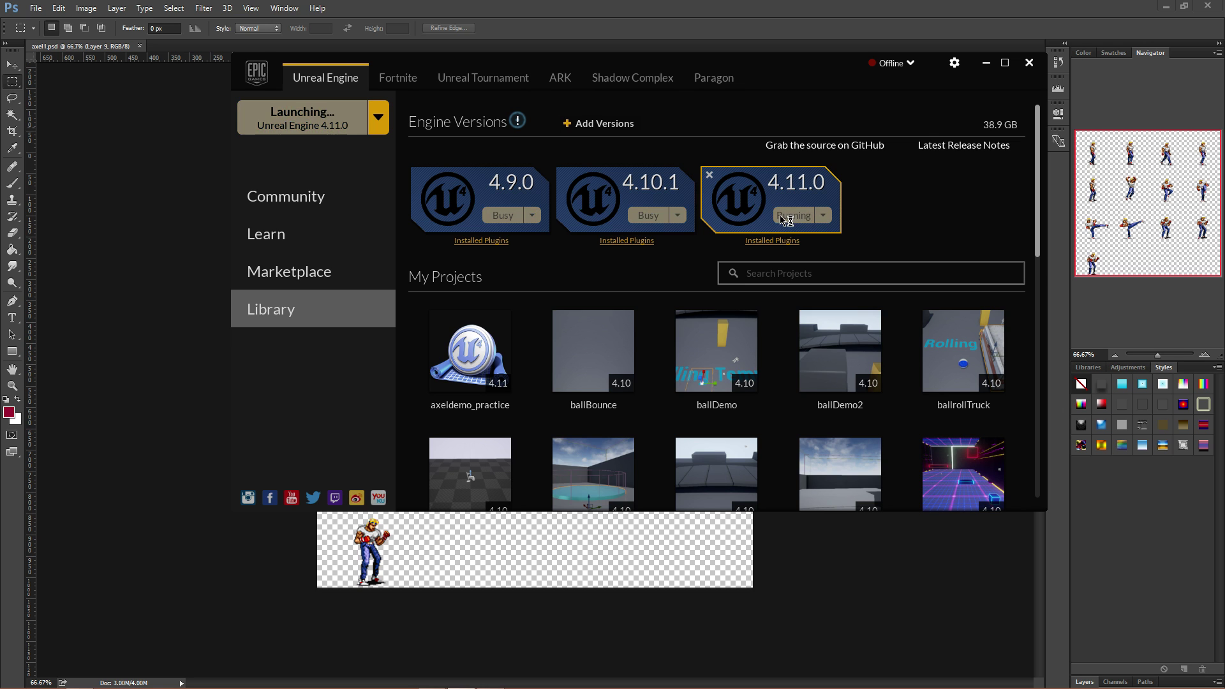
key("alt+Tab")
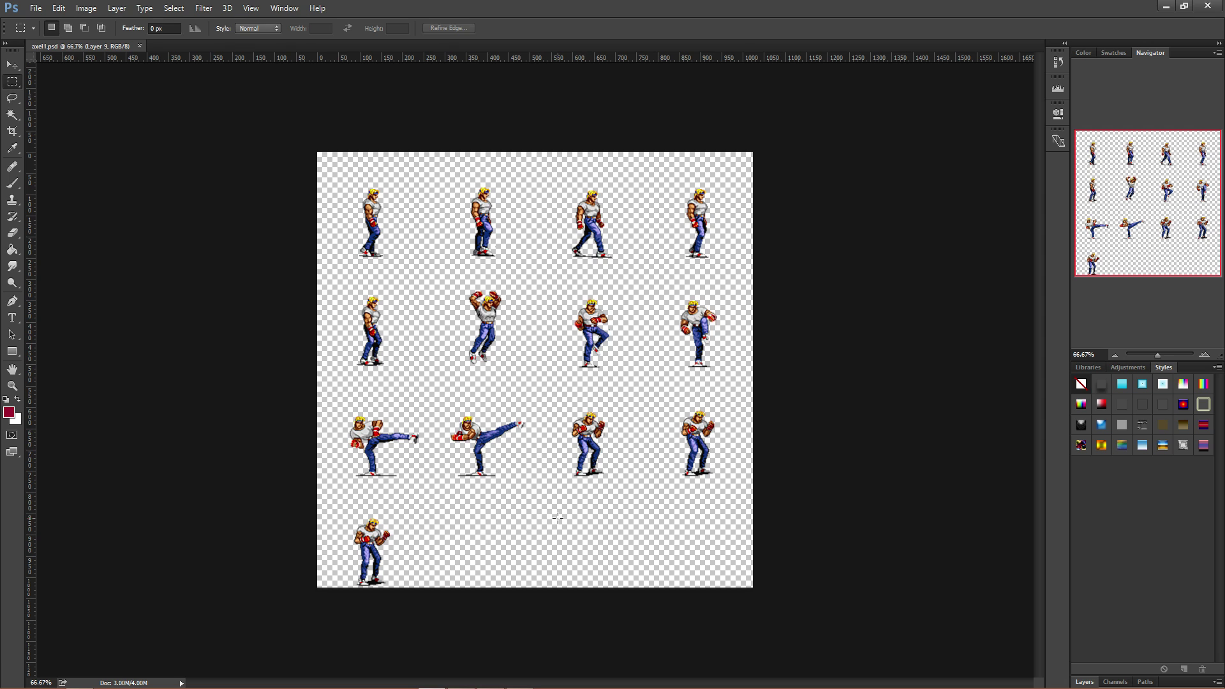
Check the sprite sheet's pixel dimensions in the Image Size settings and close them without resizing.
left_click(37, 9)
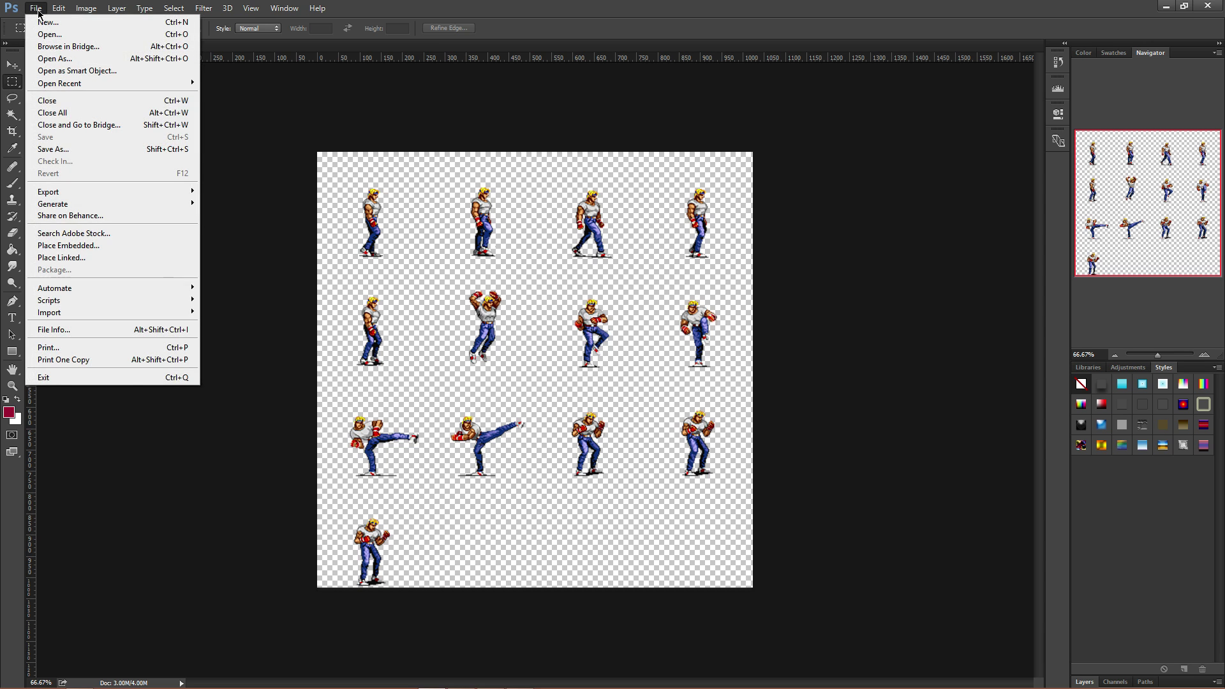
mouse_move(86, 8)
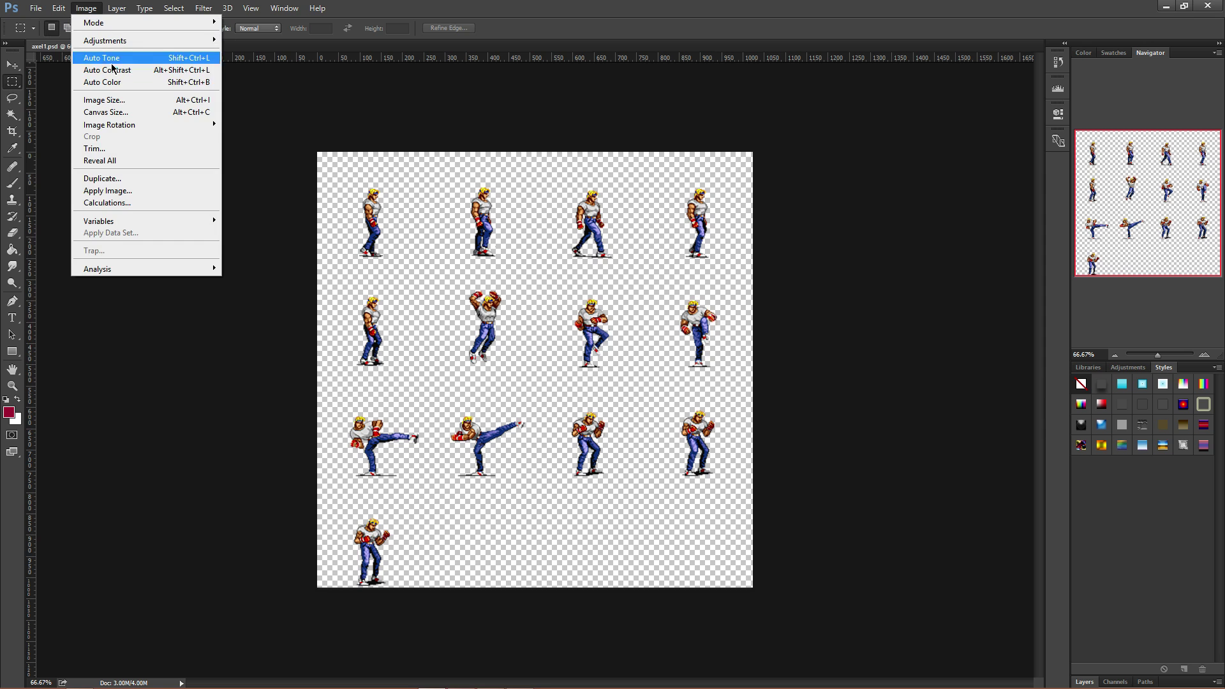
left_click(127, 101)
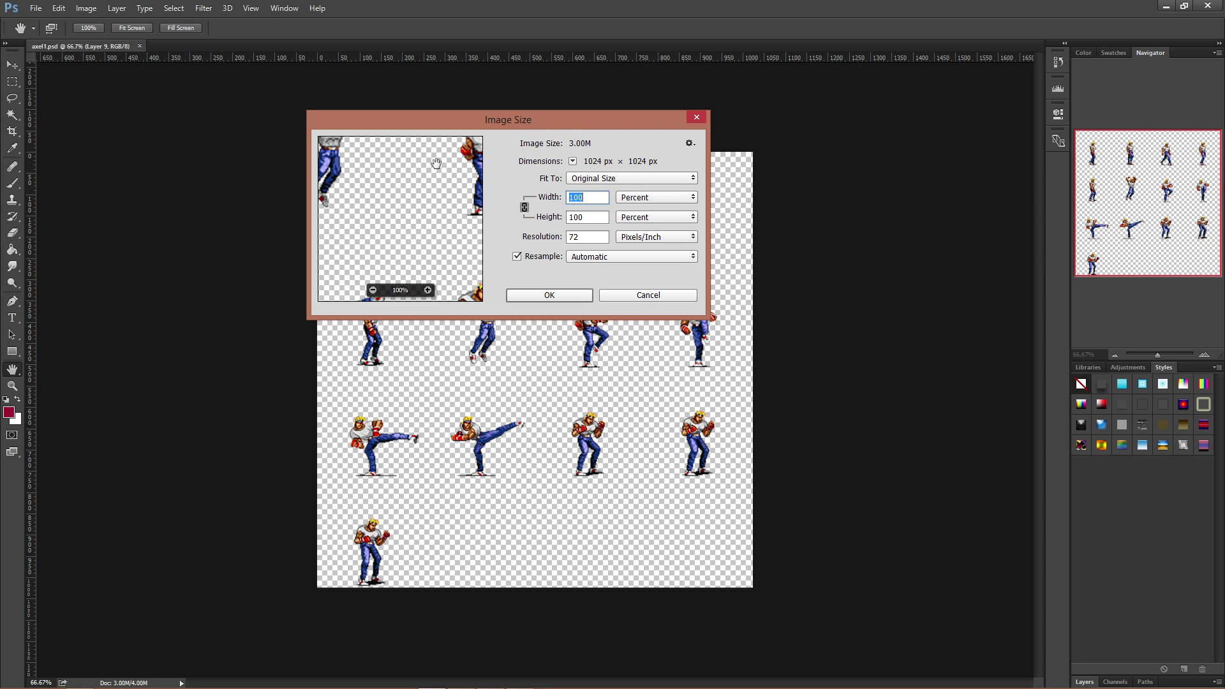
left_click_drag(440, 161, 405, 223)
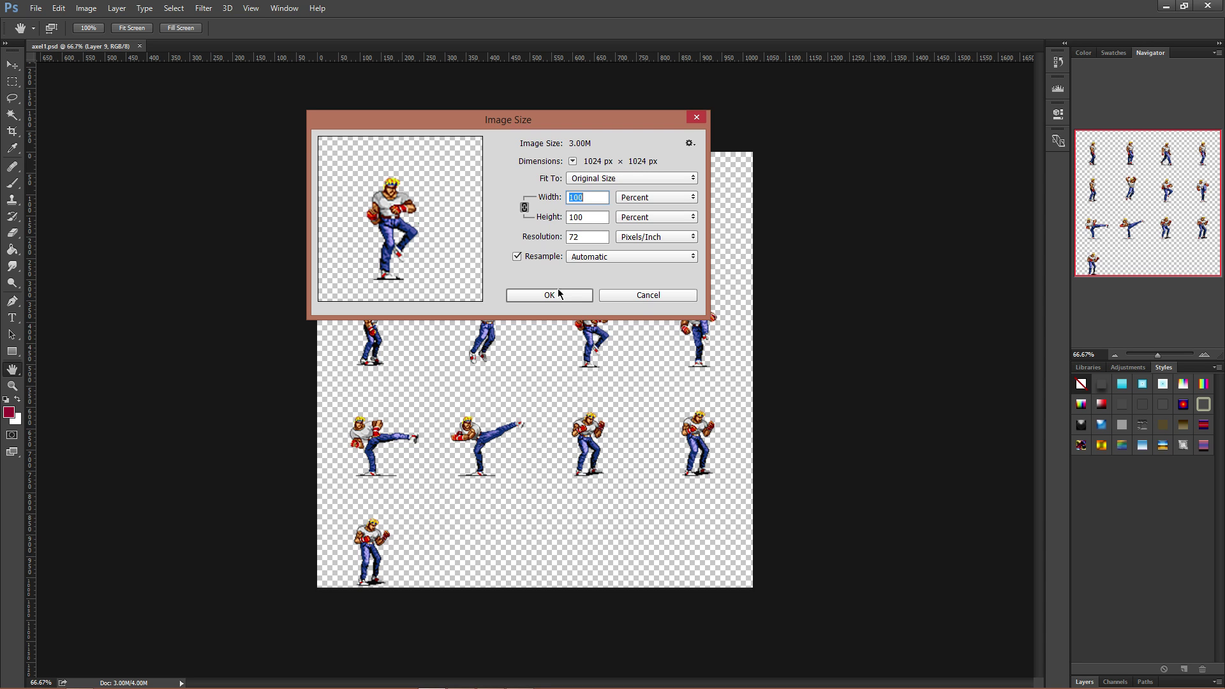
left_click(668, 305)
key("m")
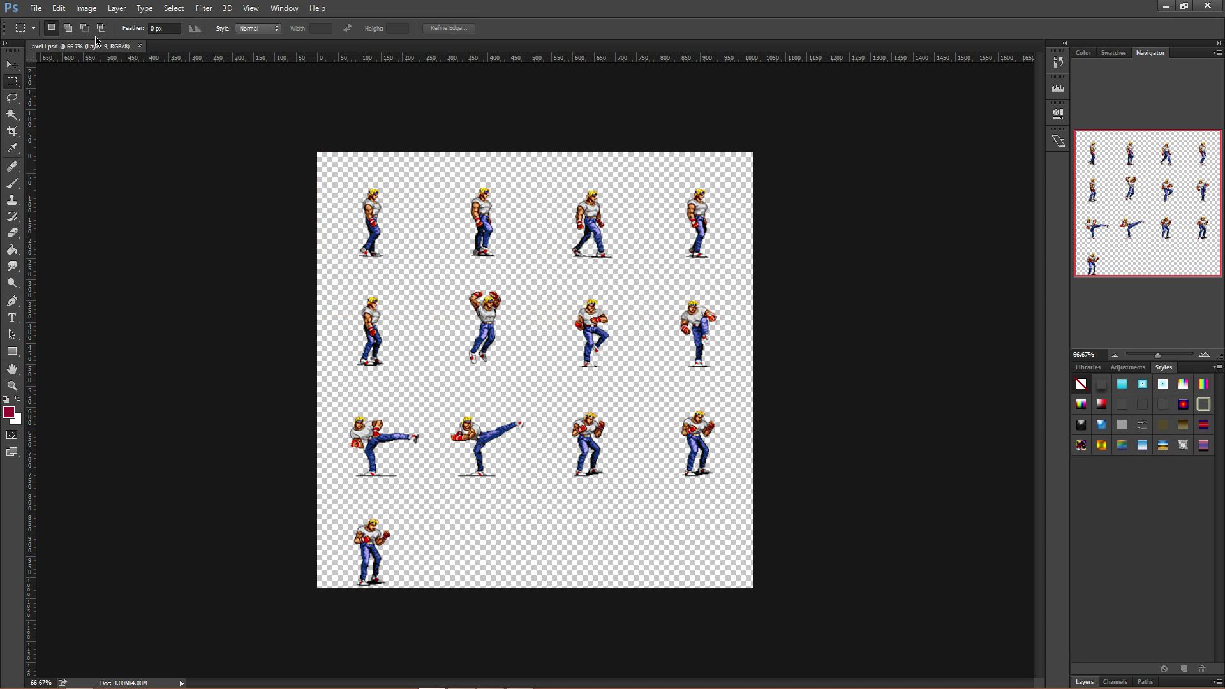
Check the gridline spacing and subdivisions in the Guides, Grid & Slices preferences and accept them.
left_click(36, 9)
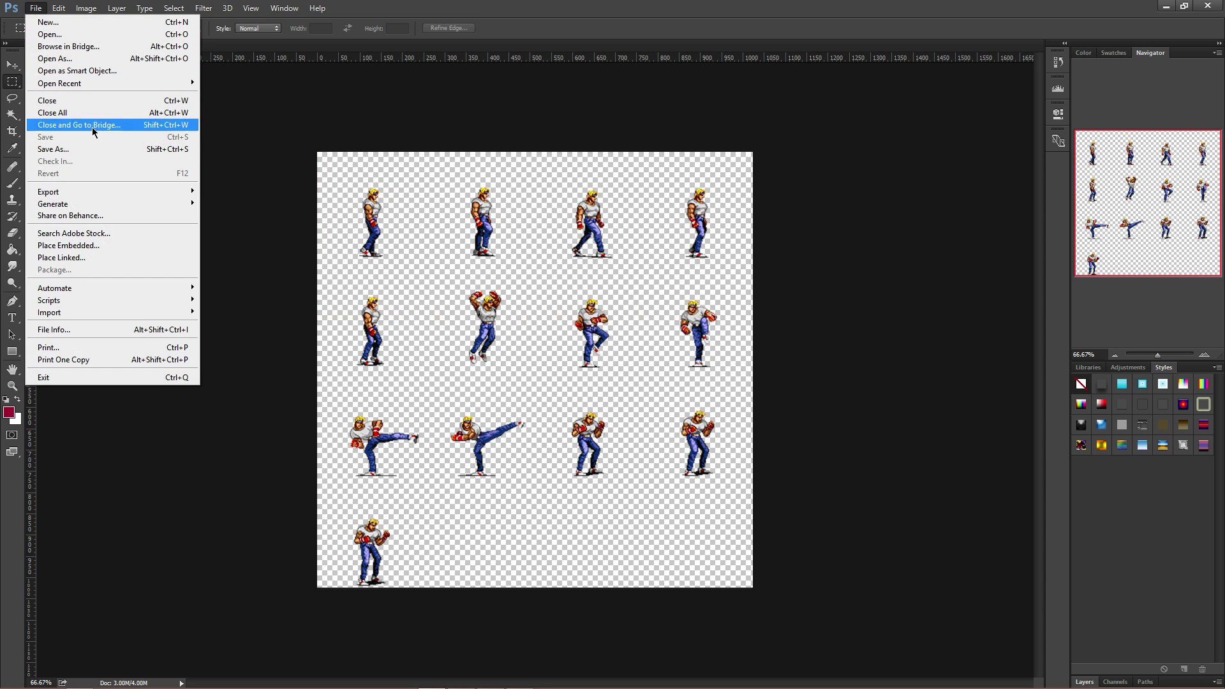
mouse_move(64, 9)
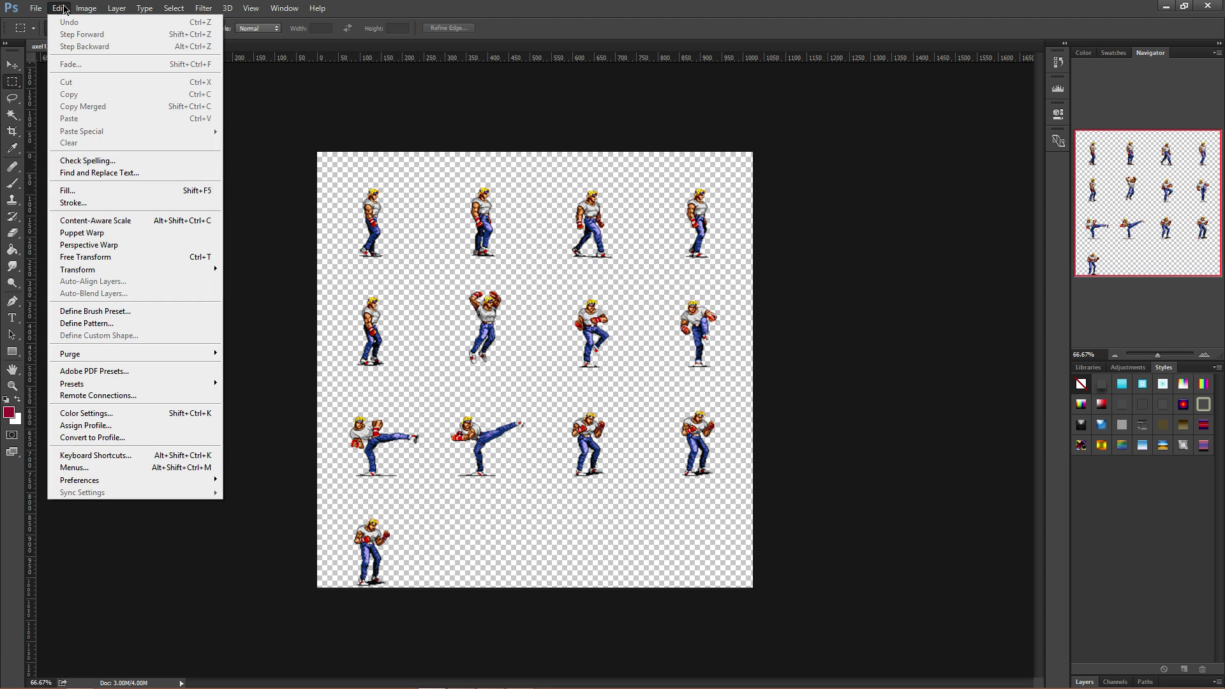
left_click(37, 8)
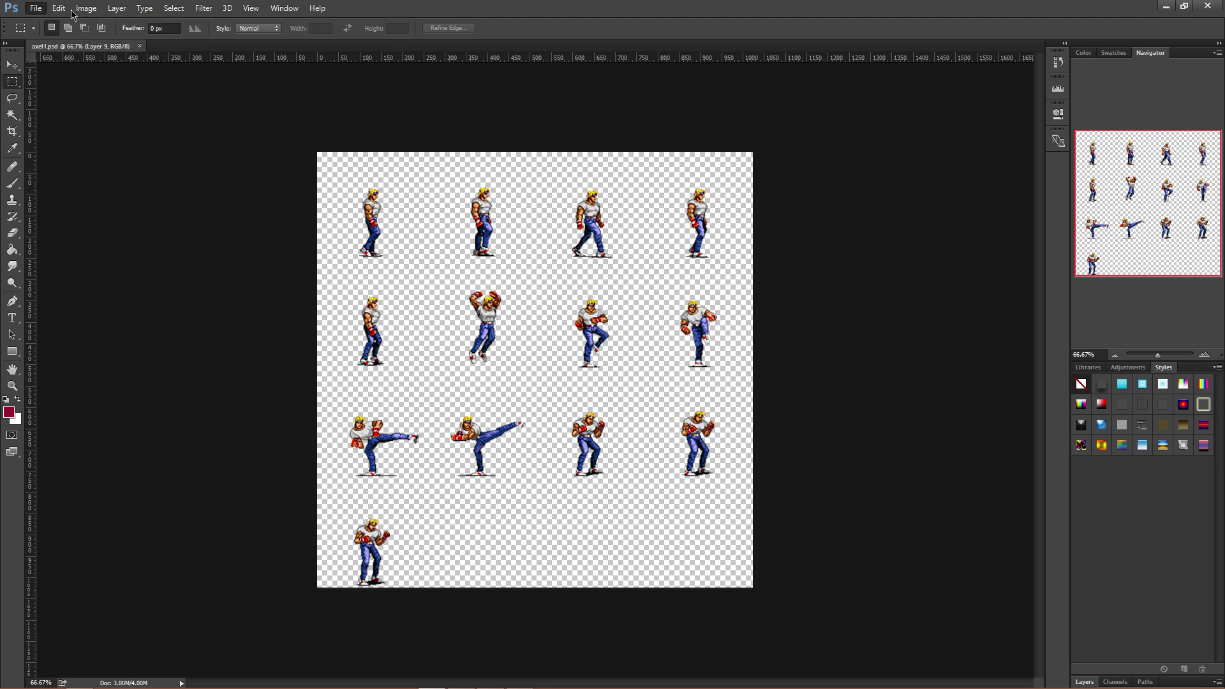
left_click(58, 7)
mouse_move(77, 479)
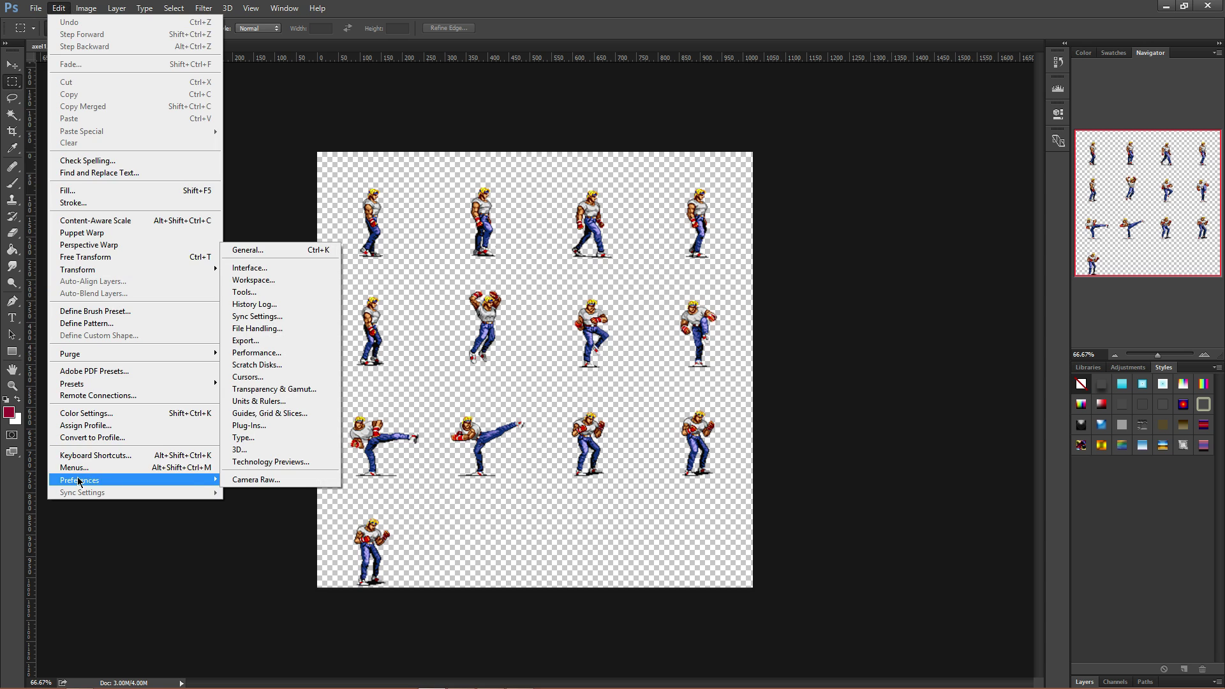
left_click(255, 413)
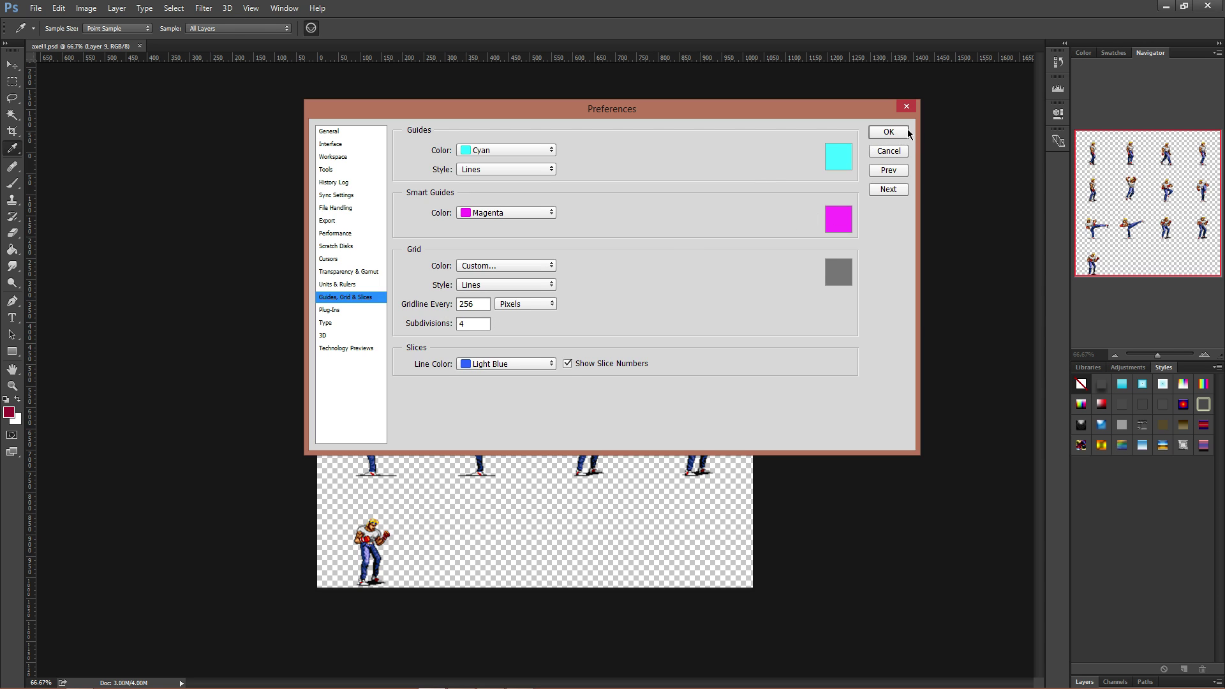
left_click(888, 131)
Display the grid over the sprite sheet.
left_click(252, 8)
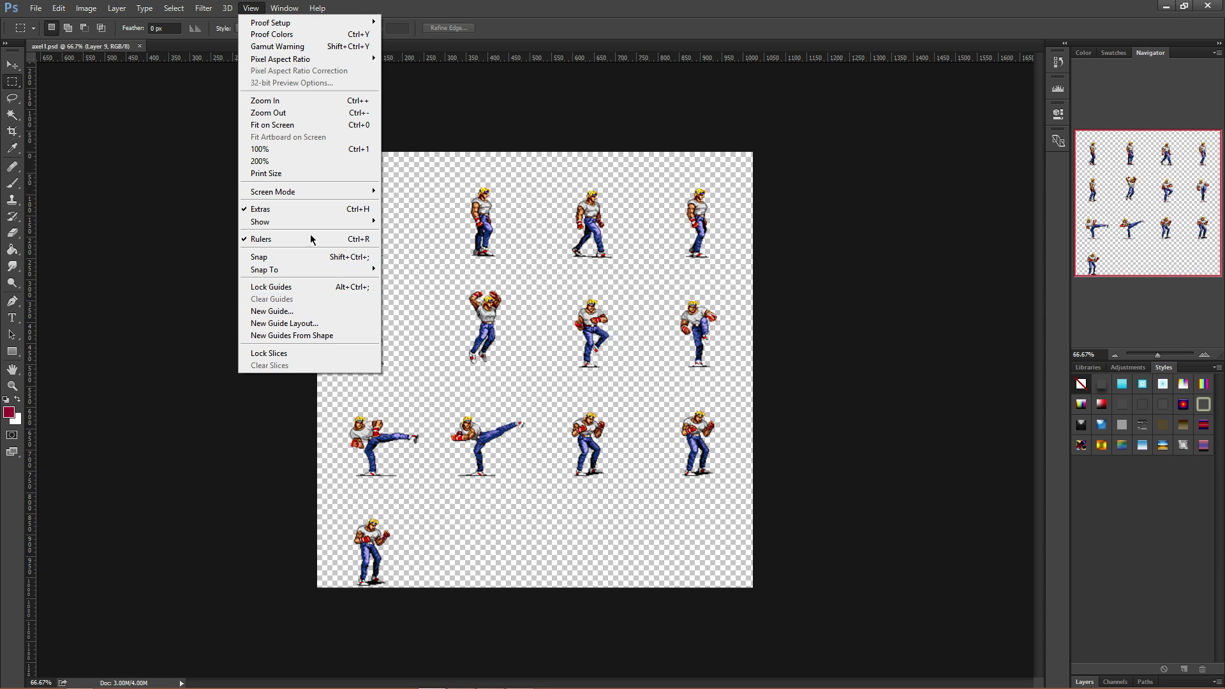
mouse_move(325, 221)
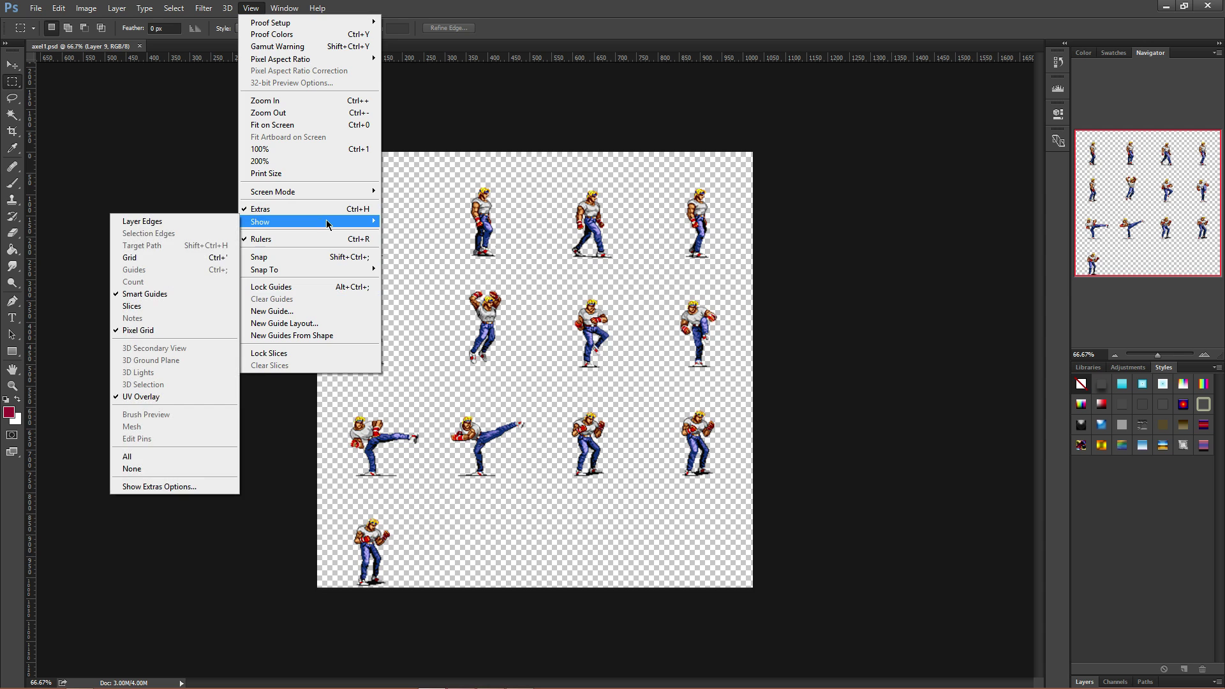
left_click(179, 257)
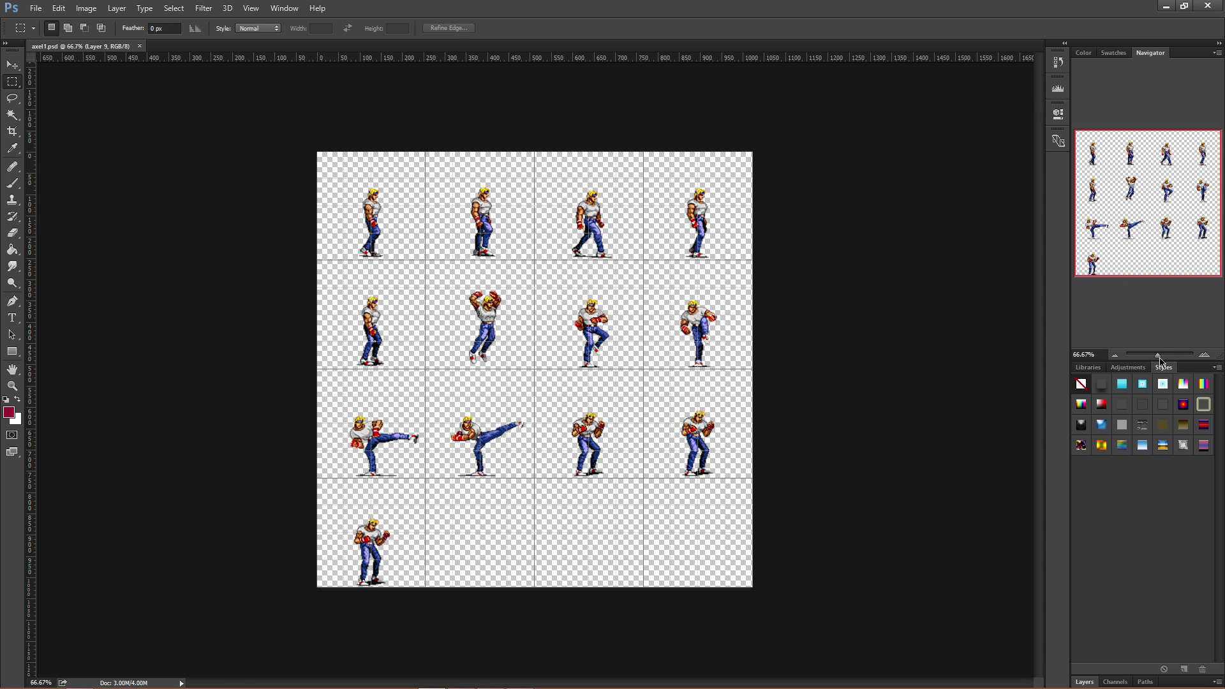
Examine how the character sprites are positioned within their grid cells, up close and across the whole sheet.
left_click_drag(1158, 355, 1167, 354)
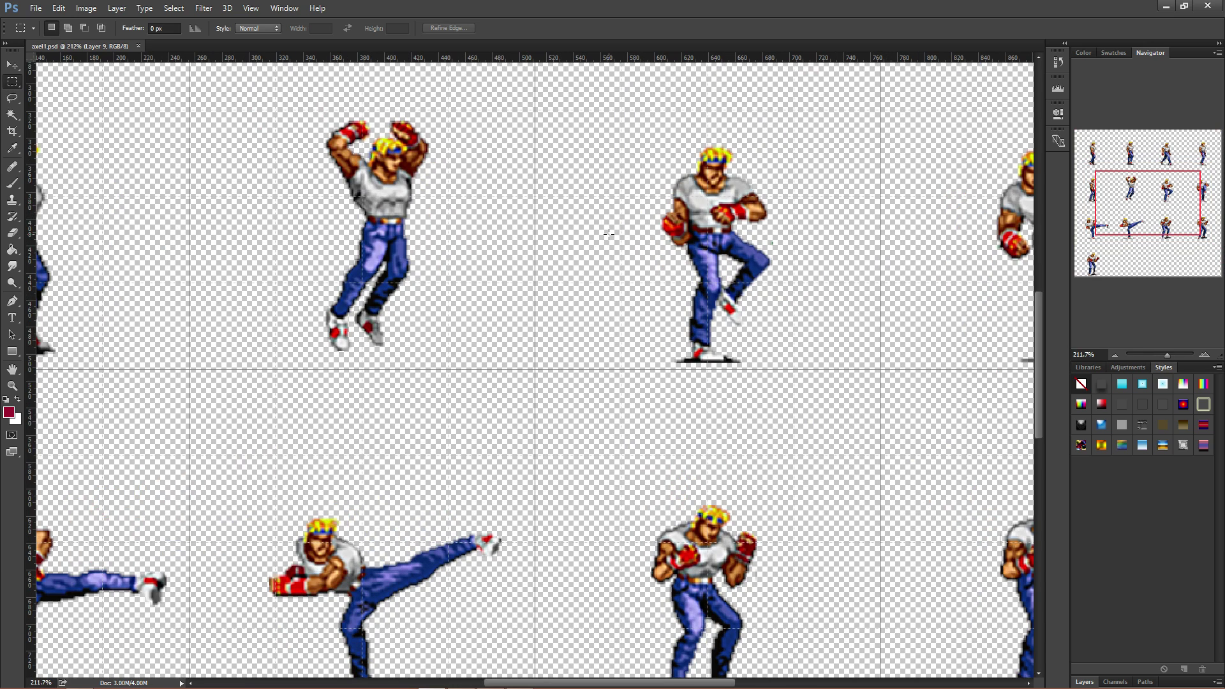
left_click_drag(1150, 224, 1131, 181)
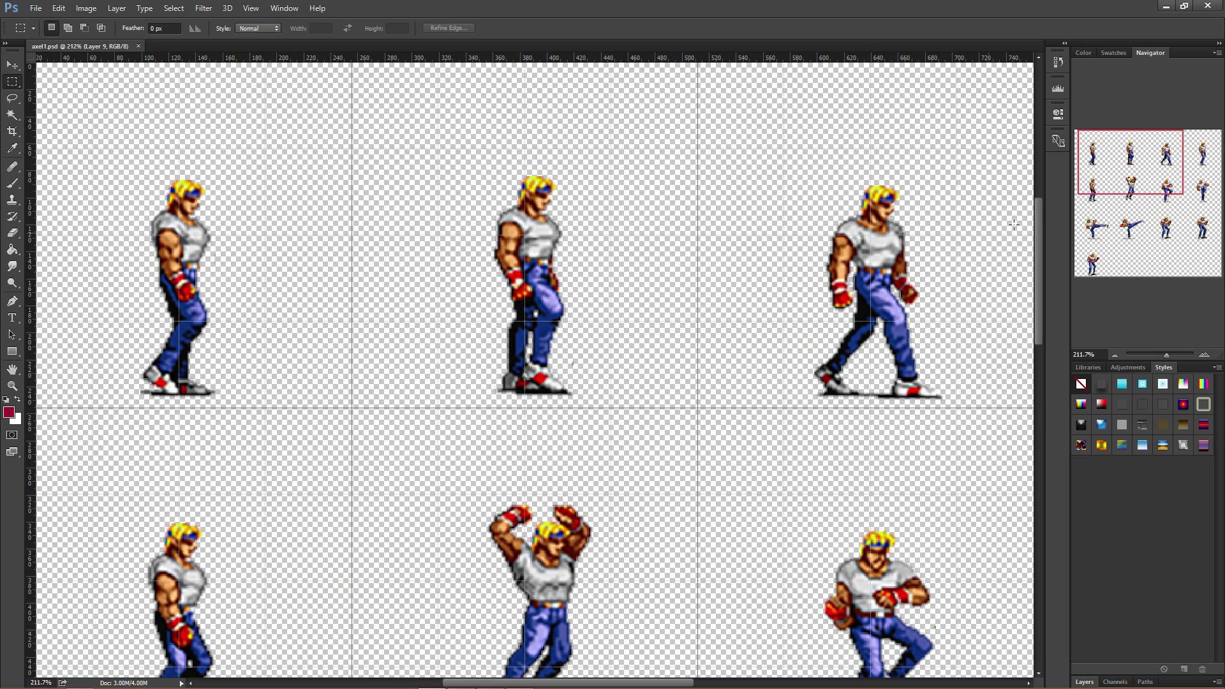
mouse_move(1125, 164)
left_mouse_down()
mouse_move(1125, 195)
mouse_move(1121, 161)
mouse_move(1121, 173)
left_mouse_up()
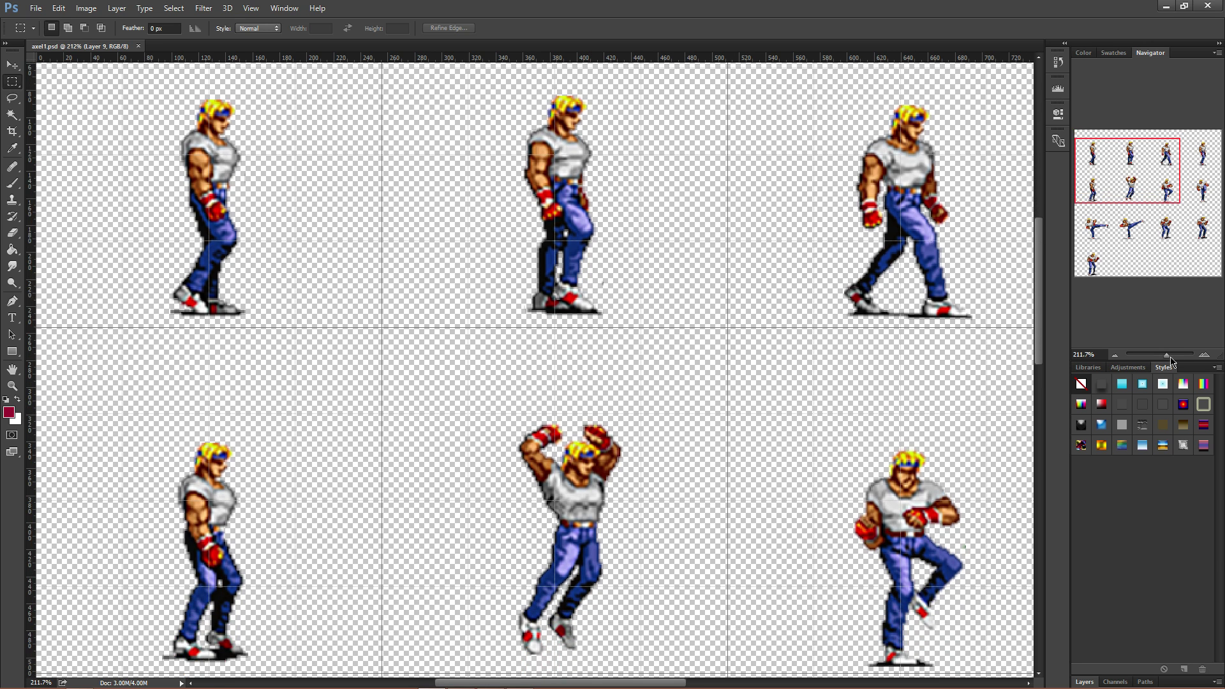
left_click_drag(1167, 355, 1157, 356)
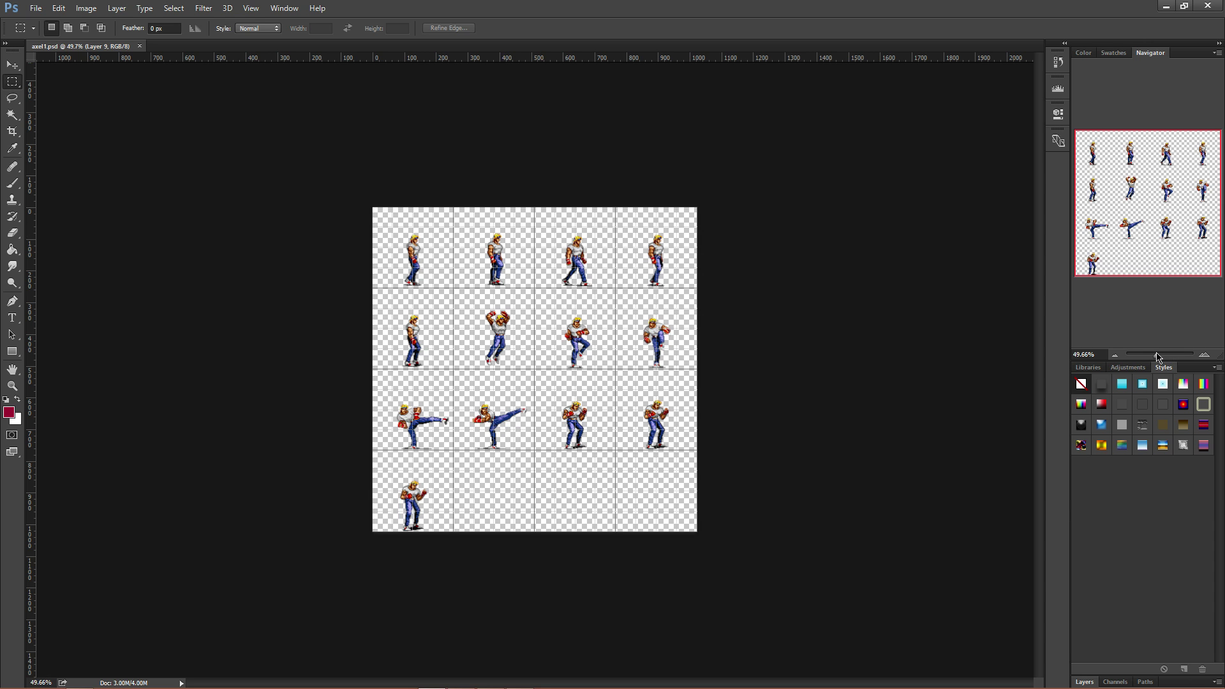
left_click_drag(1156, 355, 1161, 356)
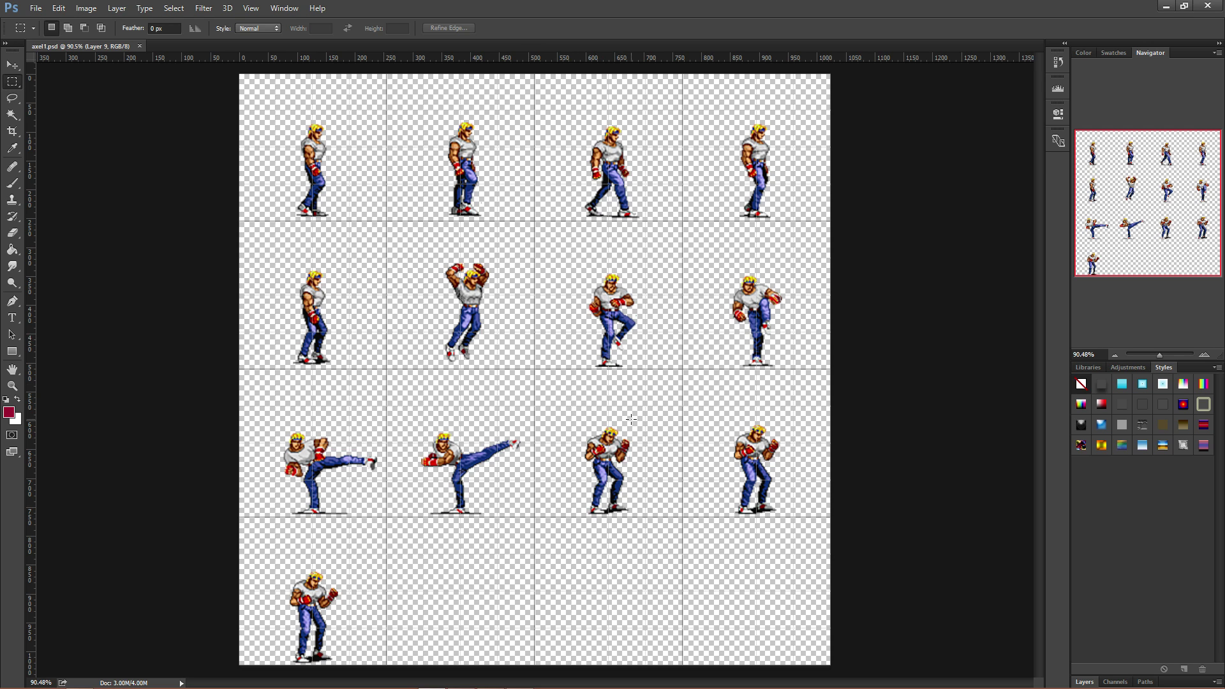
Set up a PNG copy of the sprite sheet named axel1.png in the UE4 sprites folder and cancel the save.
left_click(35, 9)
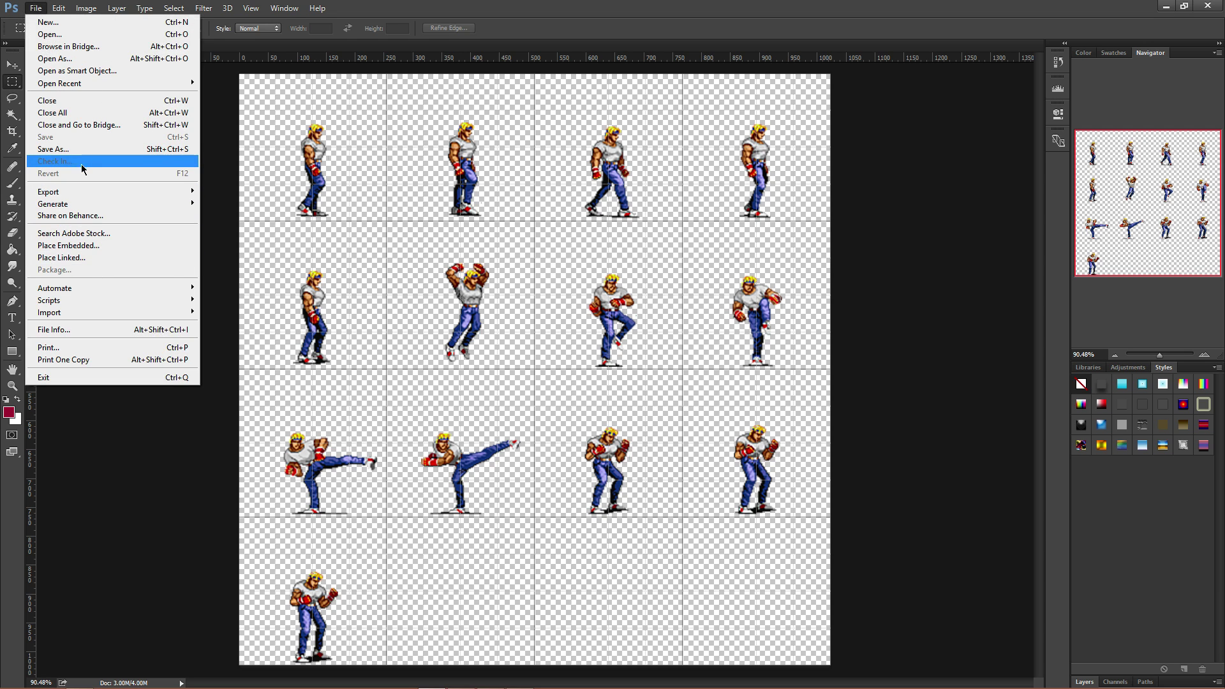
mouse_move(74, 194)
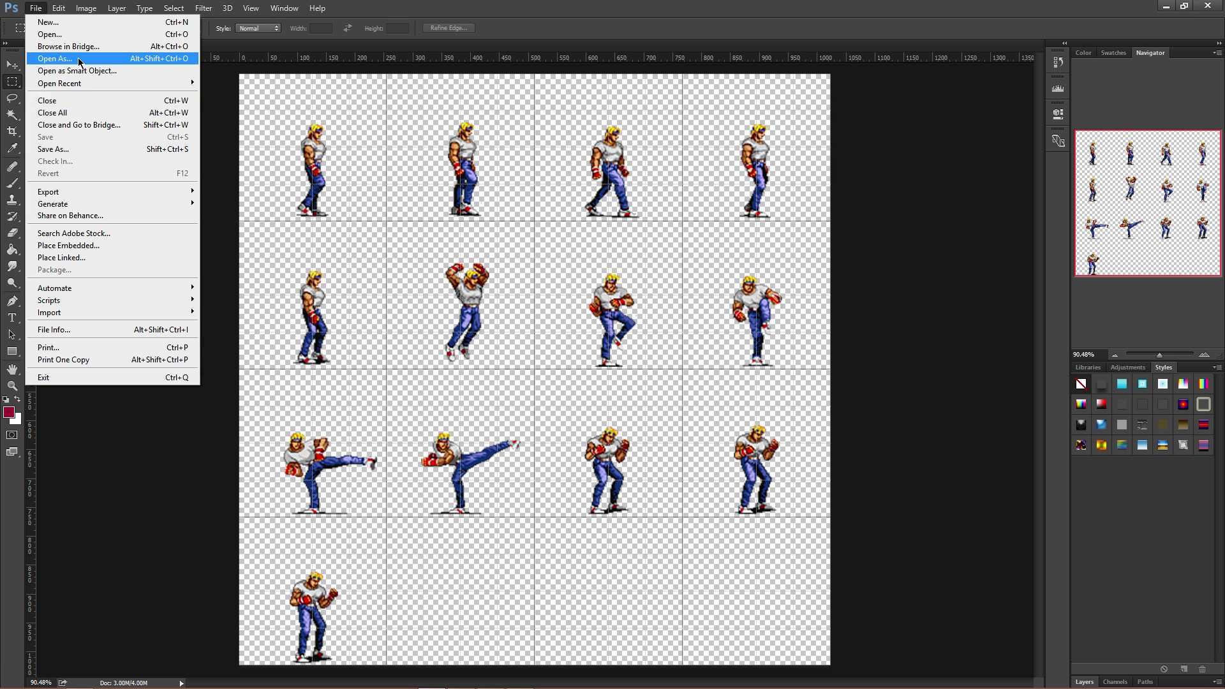
left_click(53, 149)
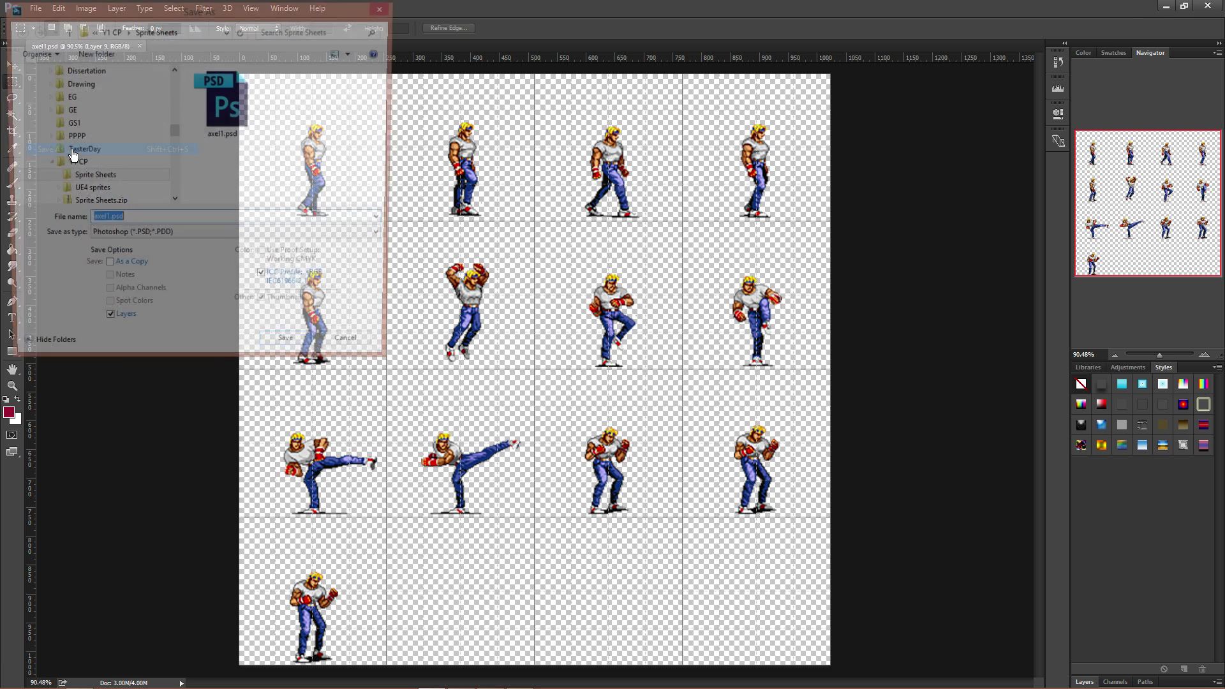
left_click(139, 238)
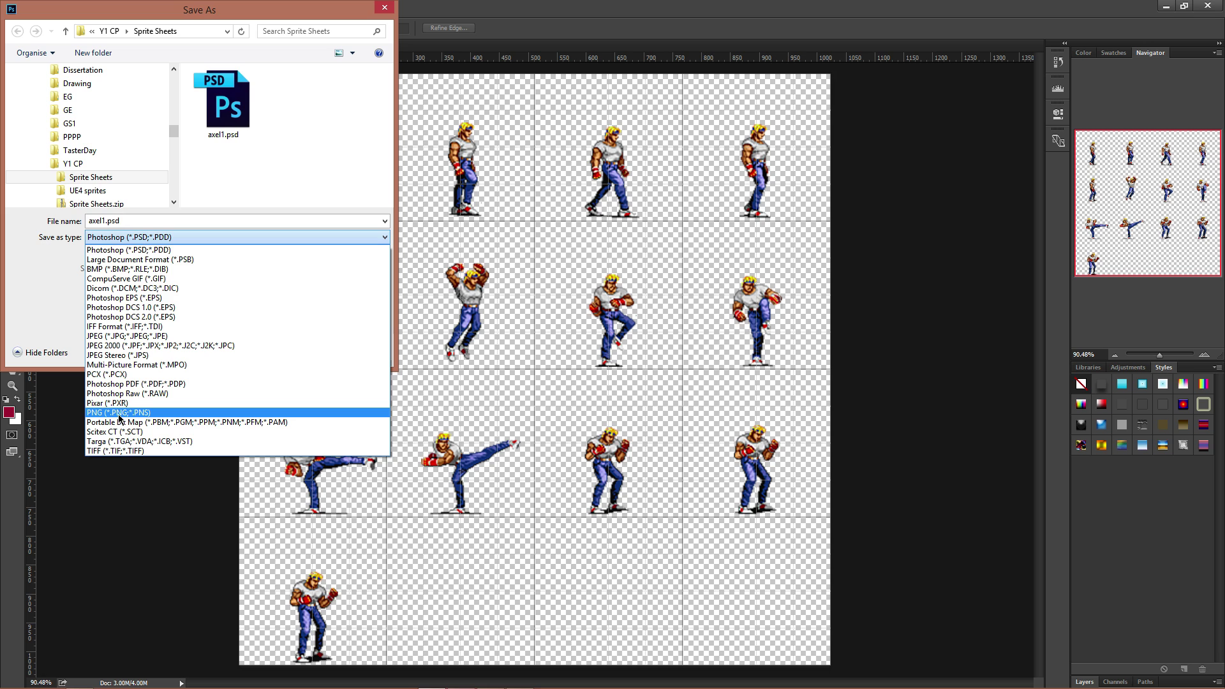
left_click(114, 383)
left_click(147, 238)
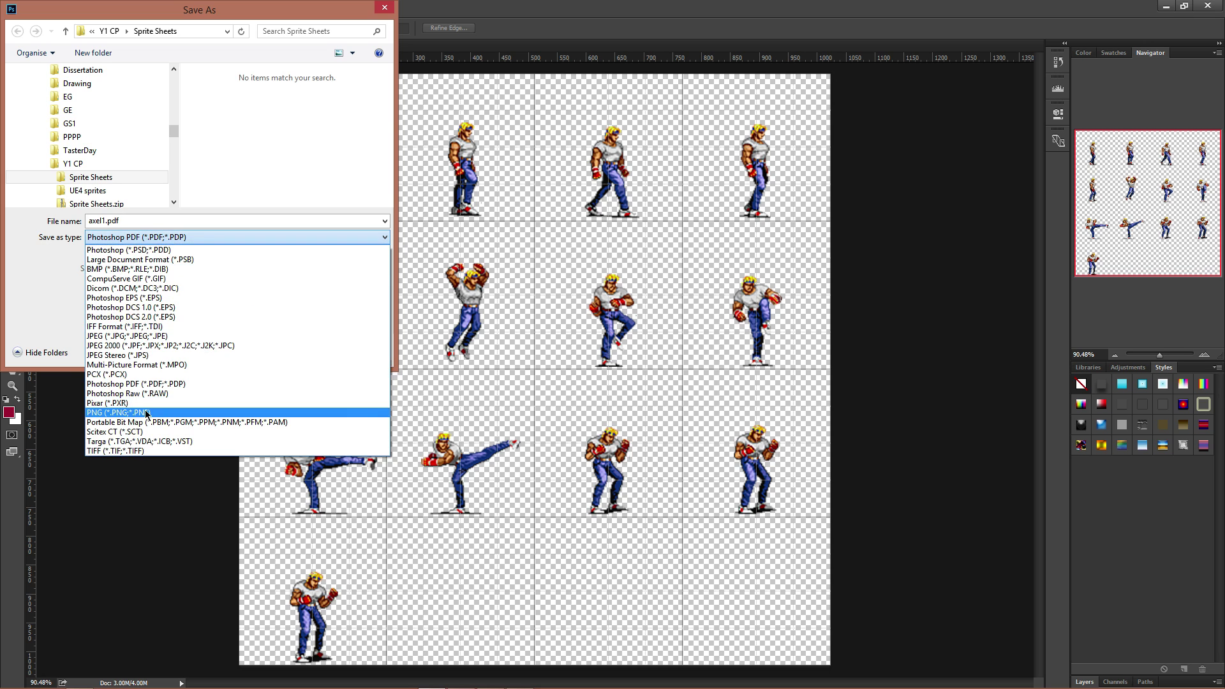
left_click(144, 413)
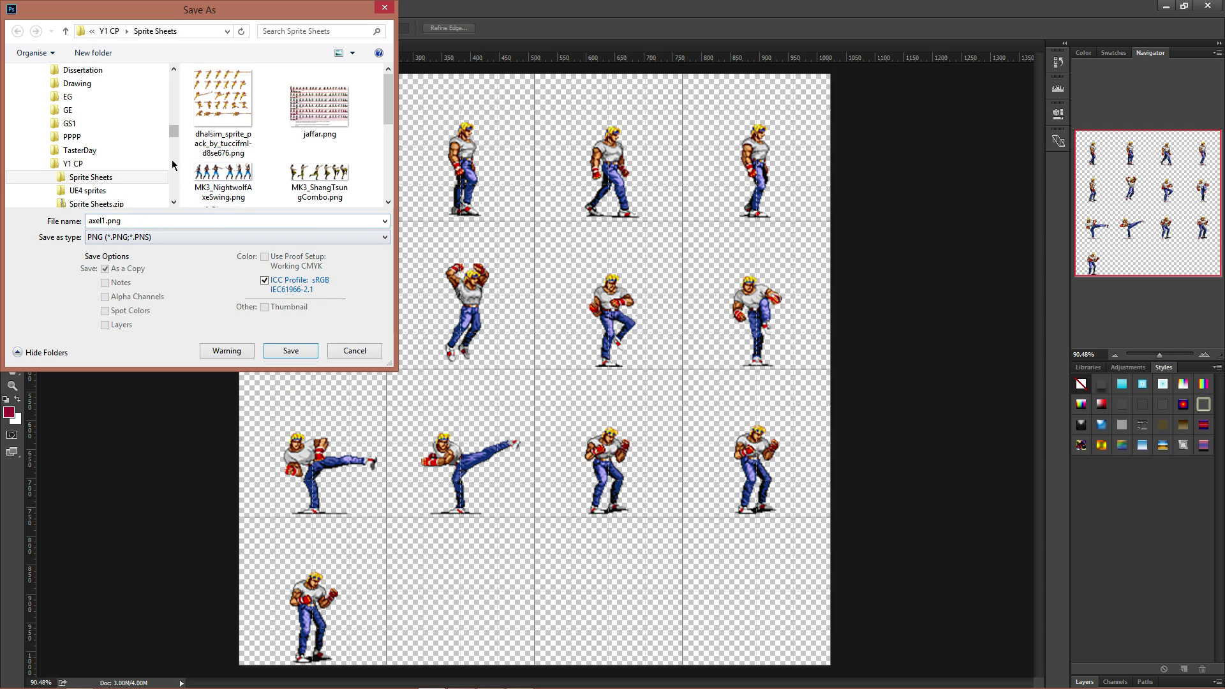
left_click(99, 191)
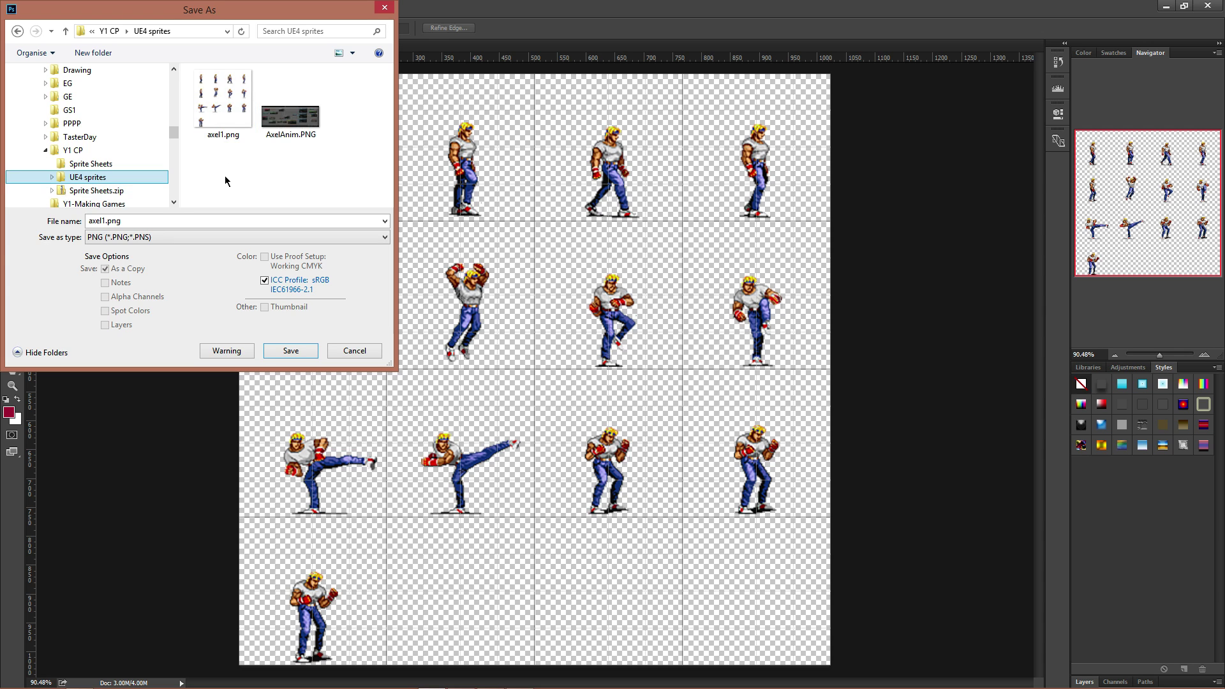
left_click(354, 352)
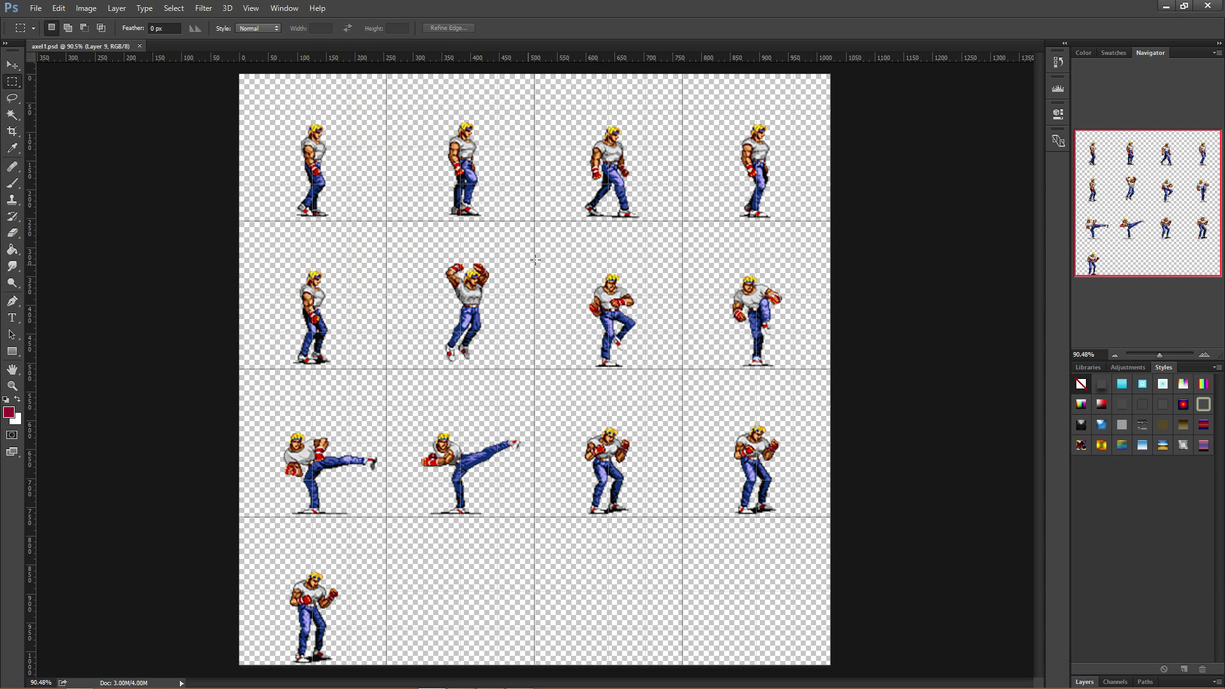
Switch to the Unreal Project Browser.
key("alt+Tab")
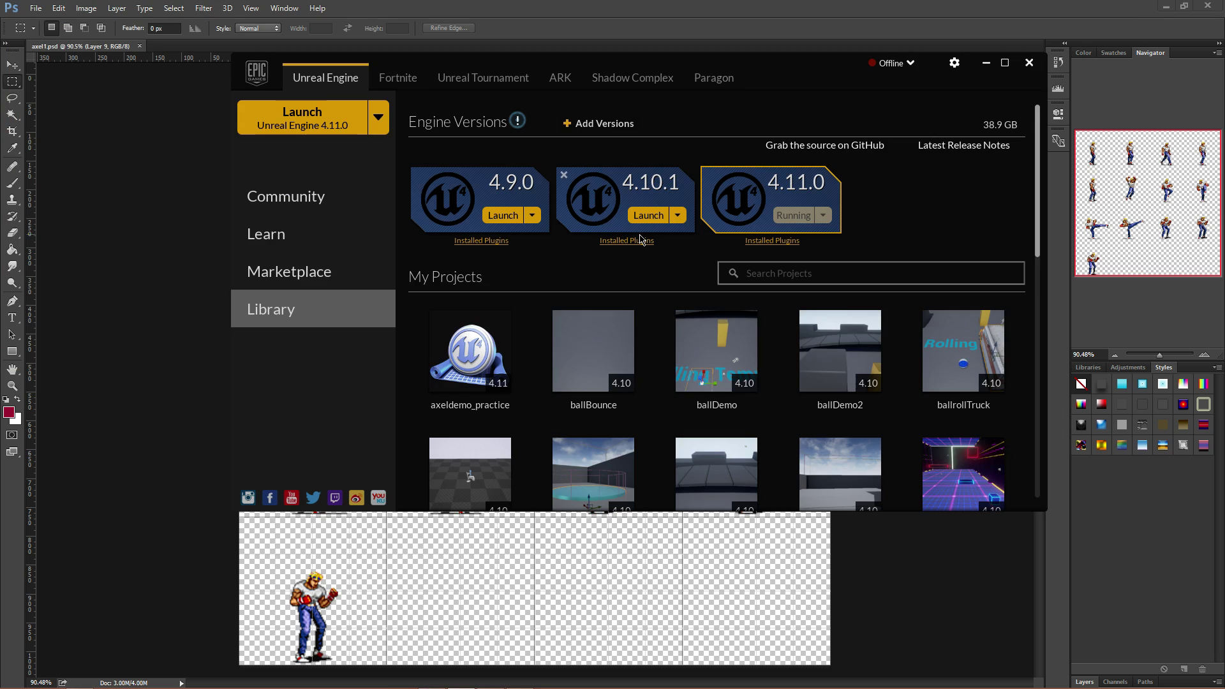
key("alt+Tab")
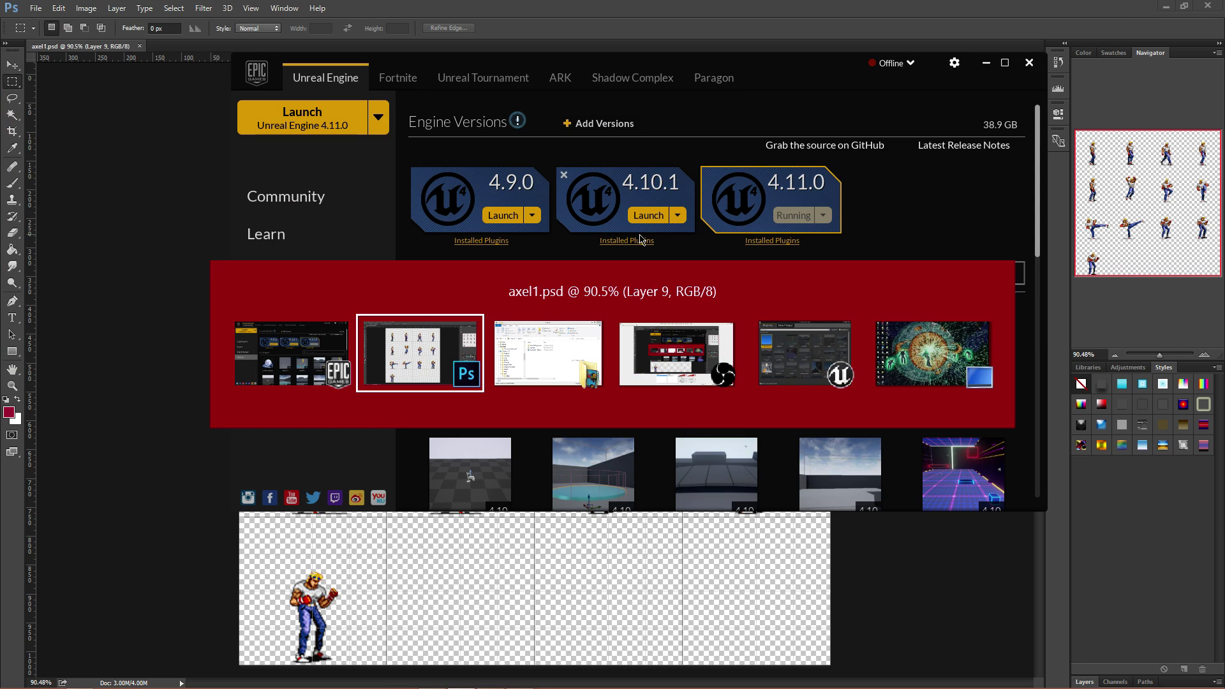
key("alt+Tab")
key("alt+Tab")
key("alt+Tab")
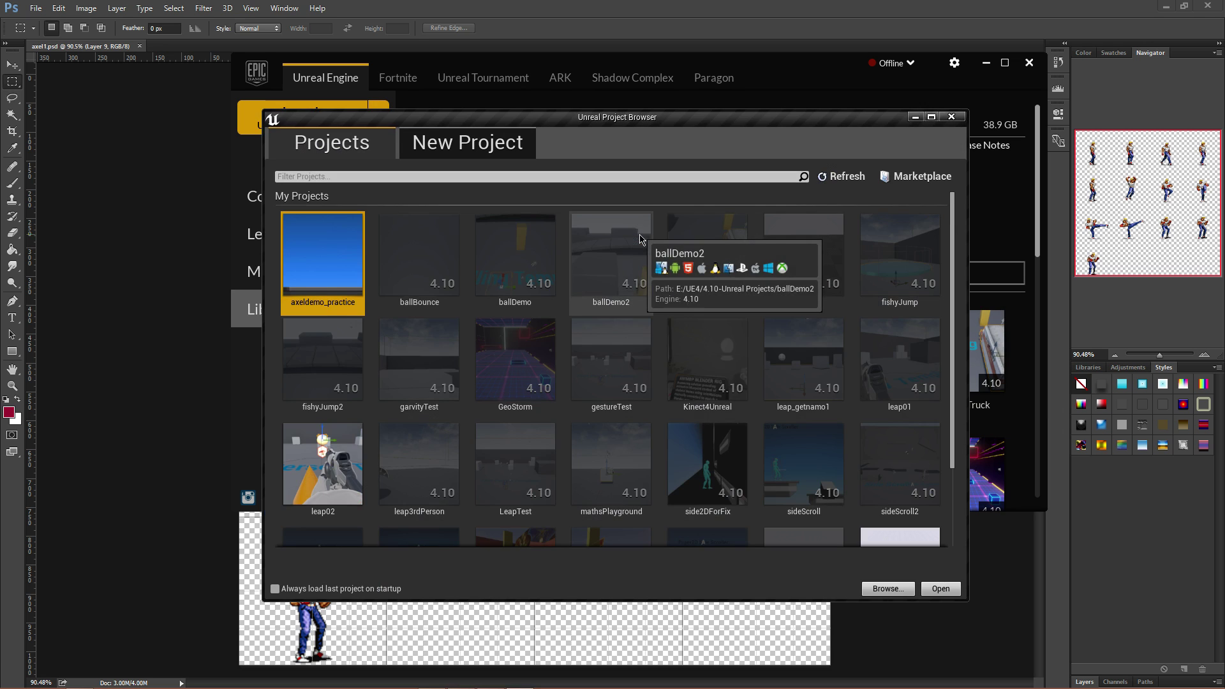
Create a new Blueprint project from the 2D Side Scroller template, named axel_demo.
left_click_drag(577, 120, 581, 95)
left_click(510, 124)
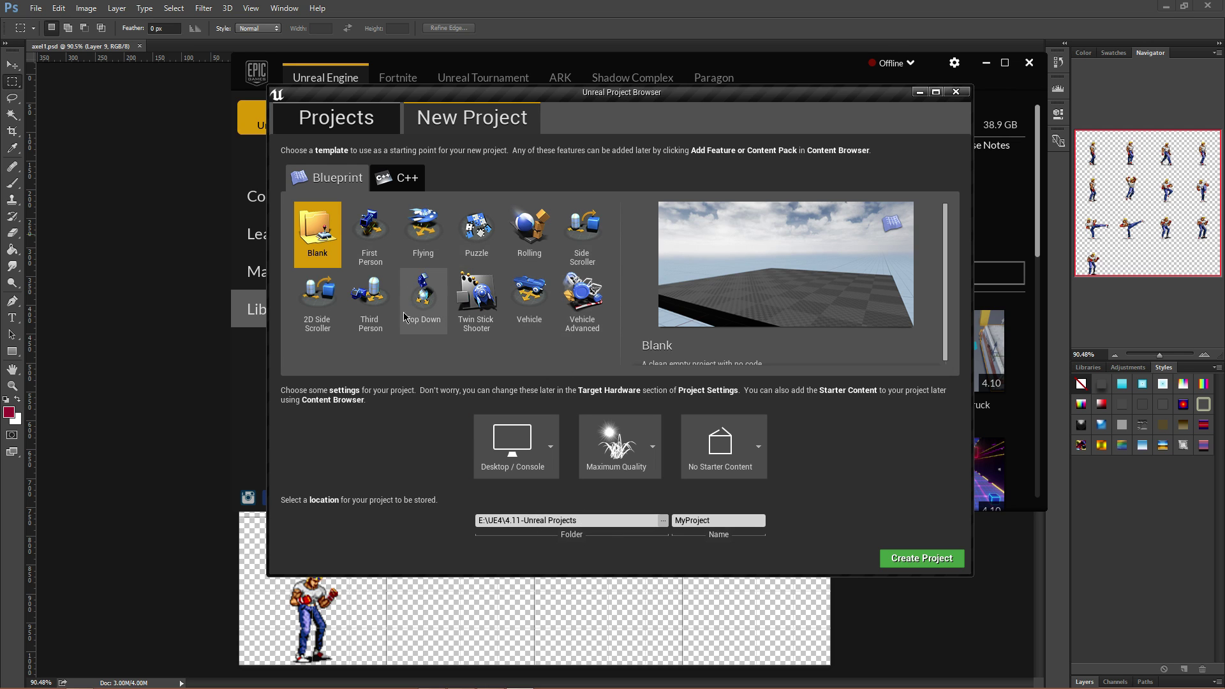
left_click(321, 319)
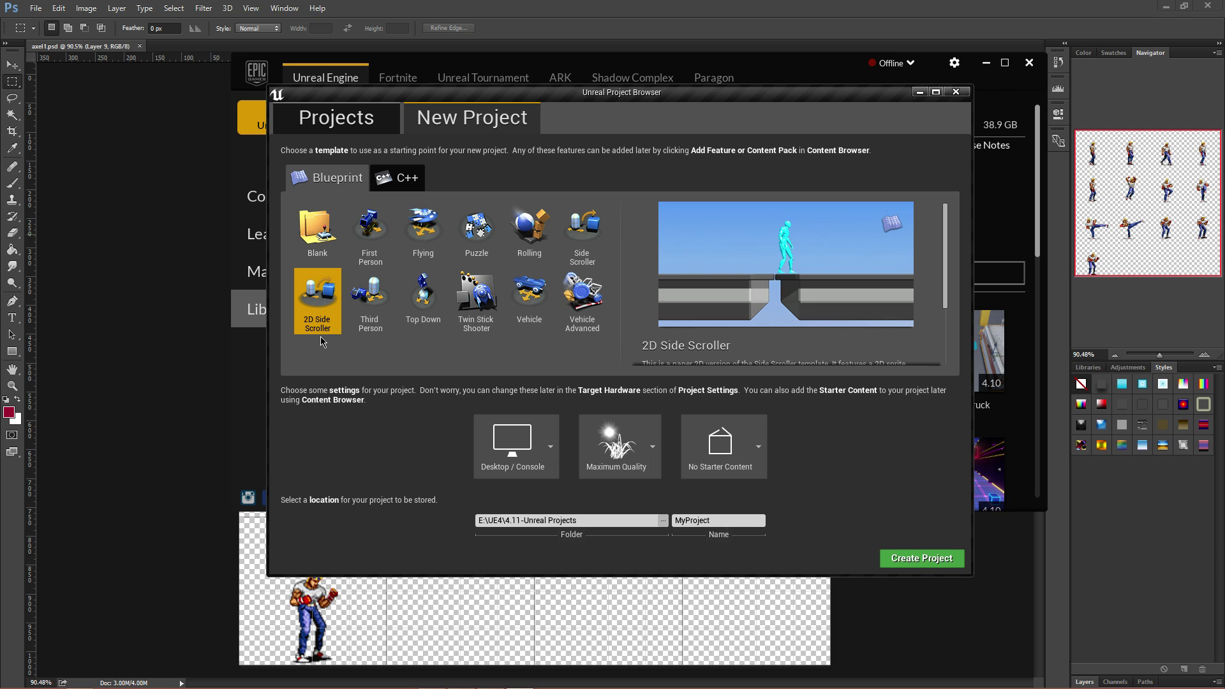
left_click(691, 520)
type("axel_demo")
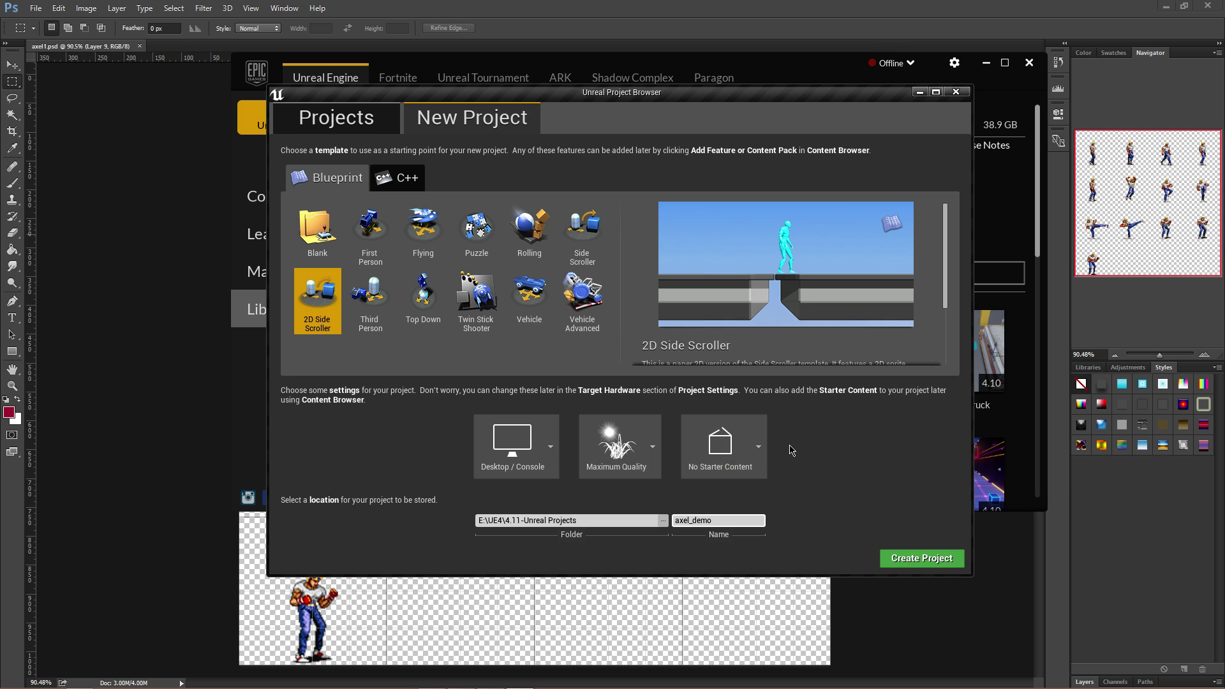
left_click(910, 562)
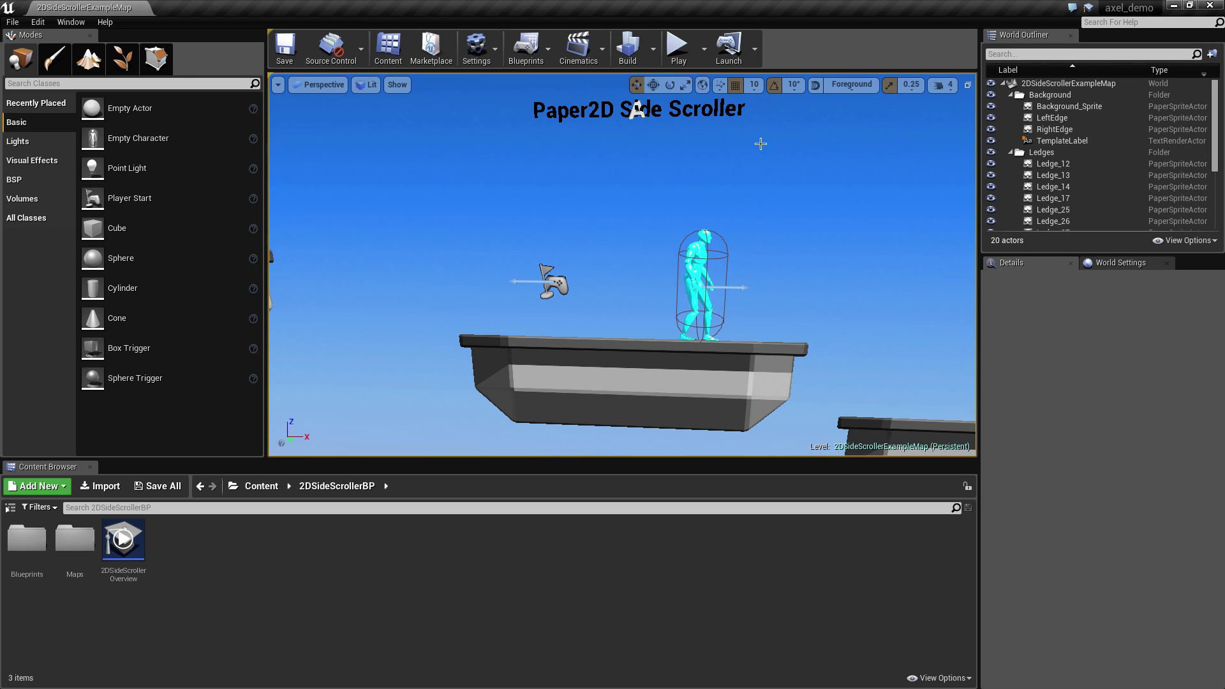
Play-test the example level by running and jumping across the ledges, stop the session, and inspect the character in the viewport.
left_click(678, 46)
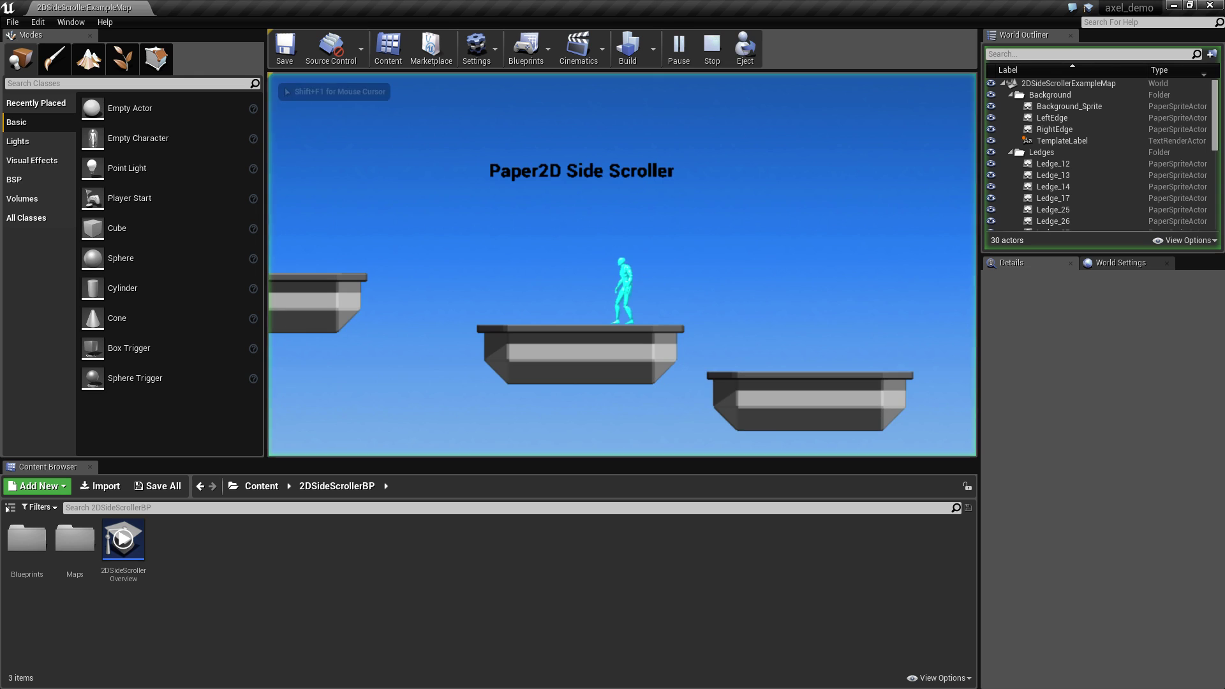
key("Left")
key("Right")
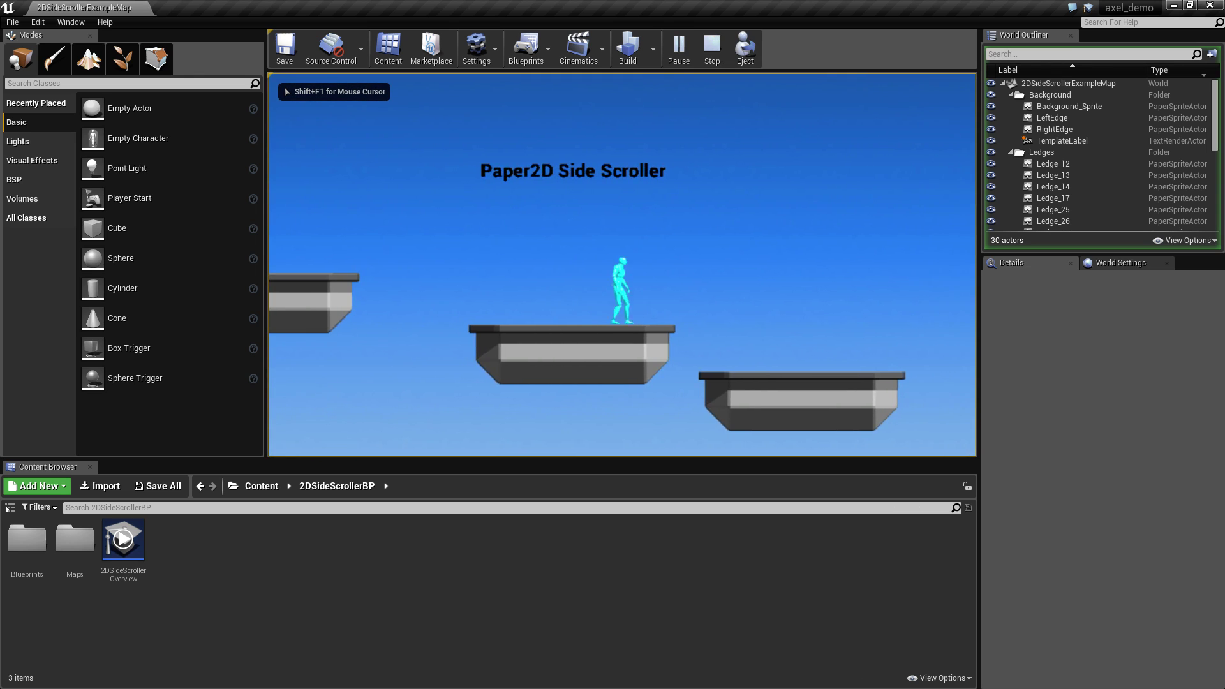
key("Left")
key("space")
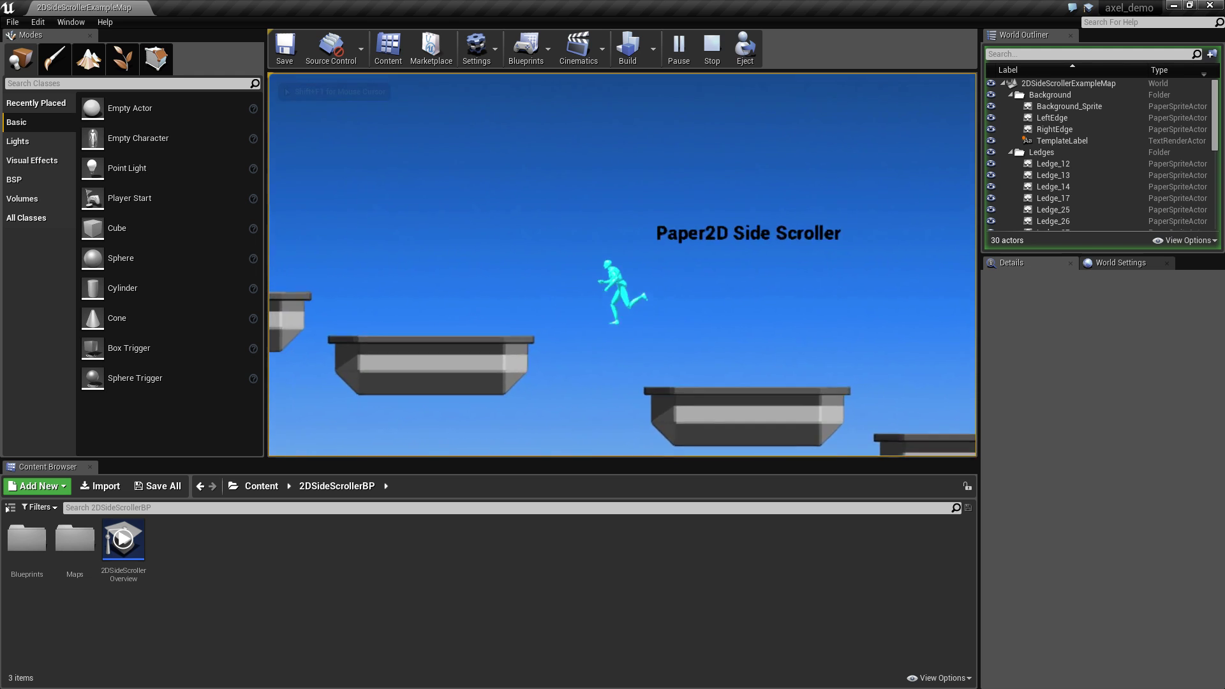
key("Right")
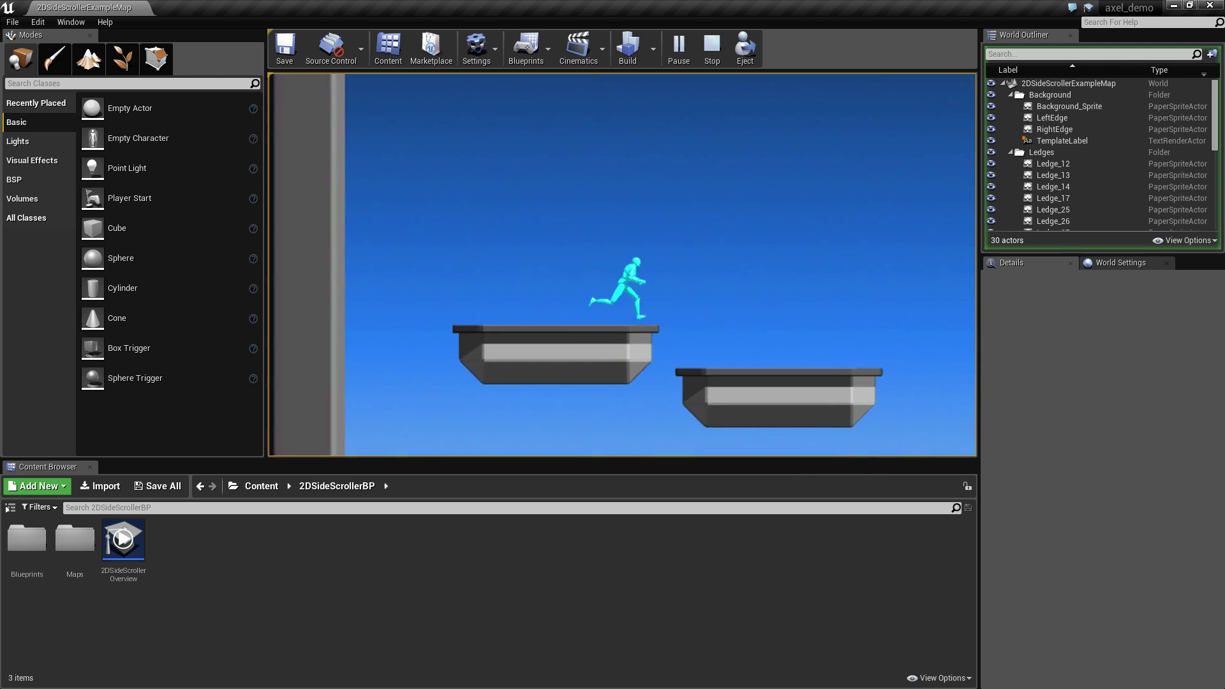
key("space")
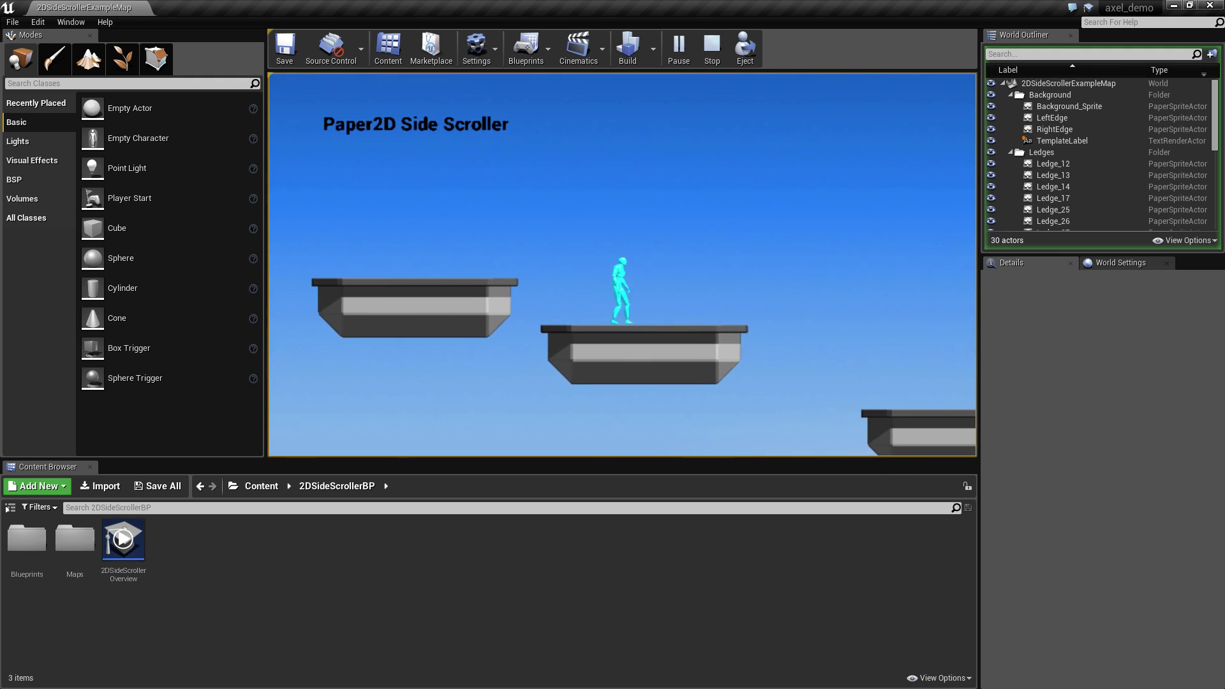
key("Right")
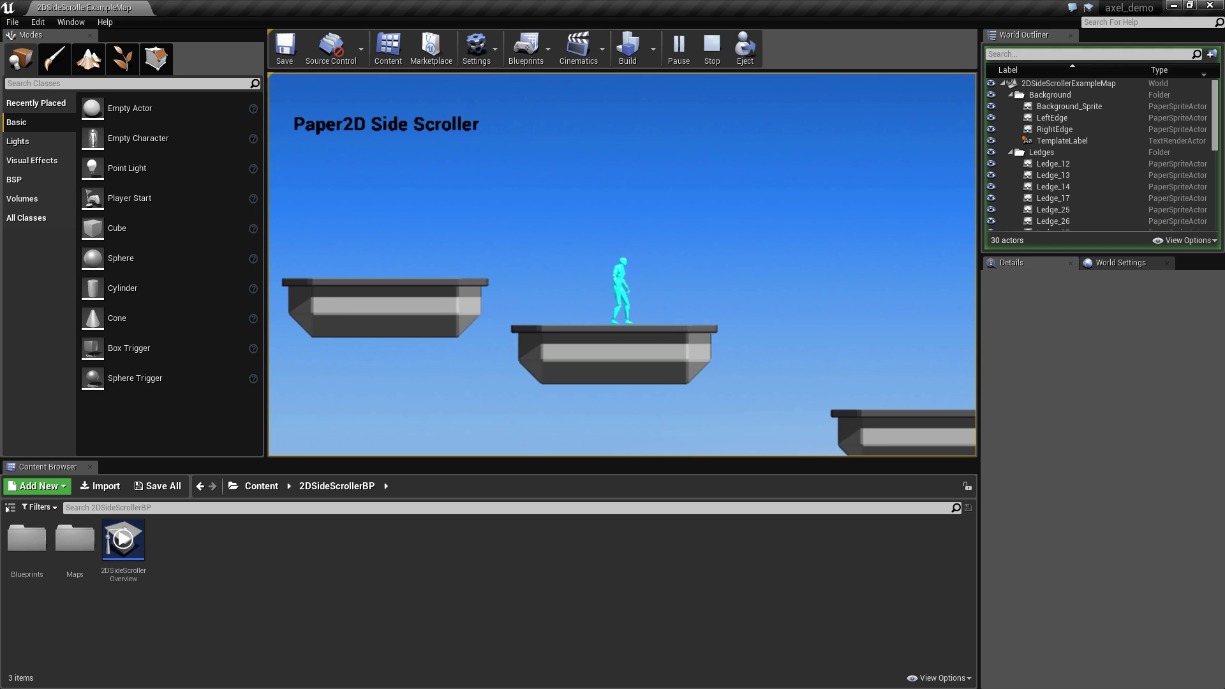
key("Escape")
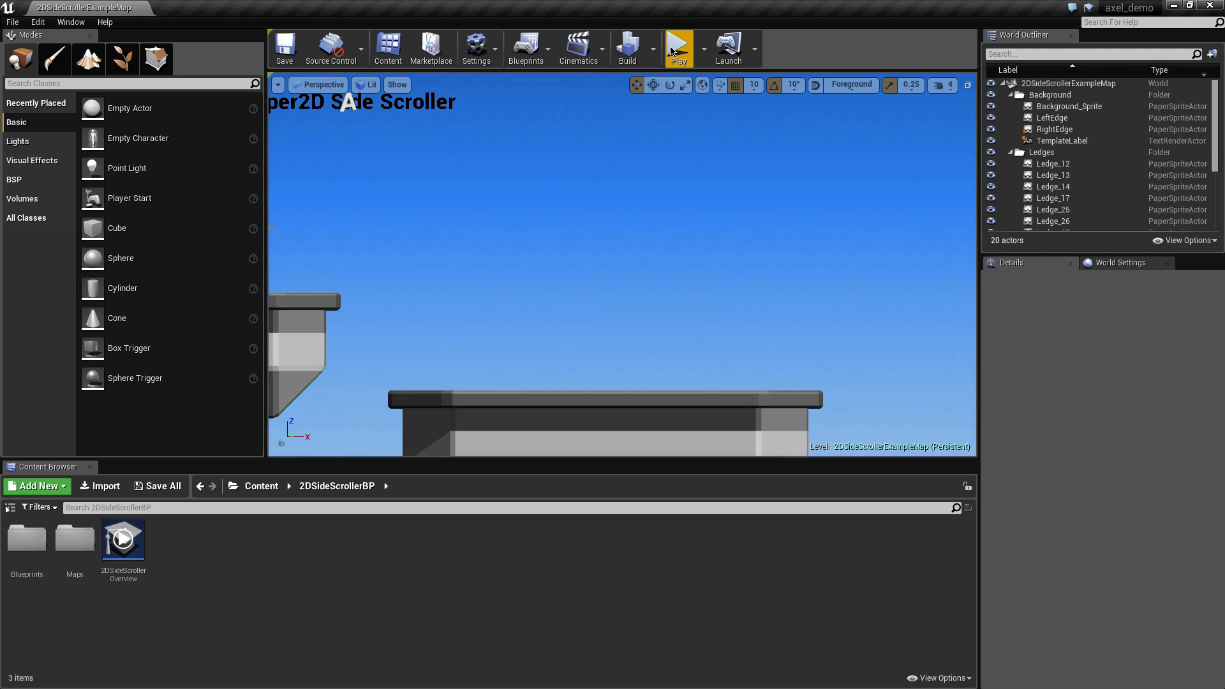
scroll(601, 187, "down", 3)
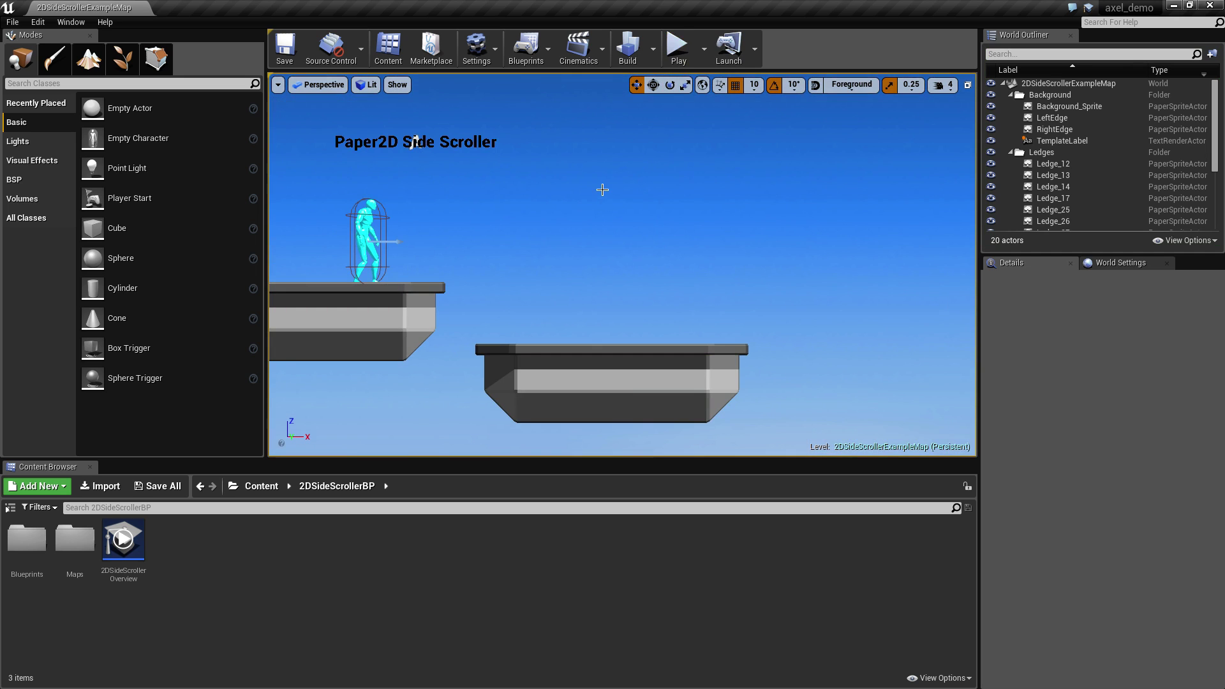
middle_click_drag(415, 142, 535, 148)
scroll(596, 263, "up", 4)
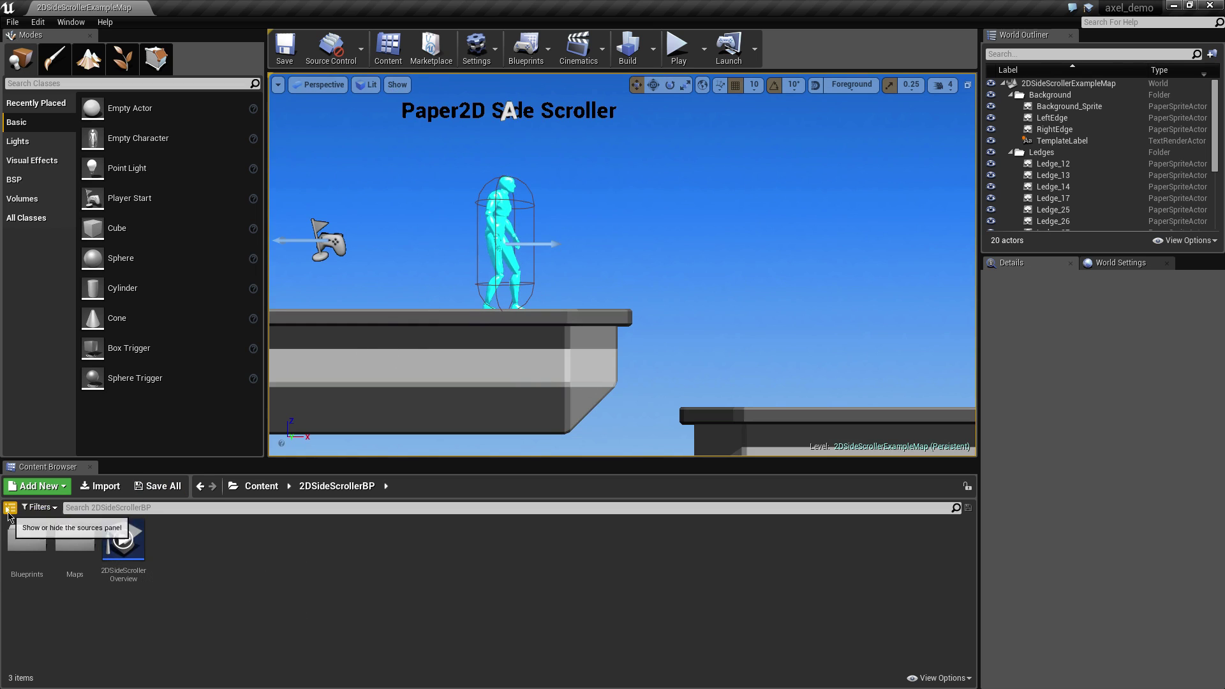
Show the content folder tree and look through the 2DSideScroller Textures, Sprites, IdleFrames and RunFrames folders.
left_click(10, 508)
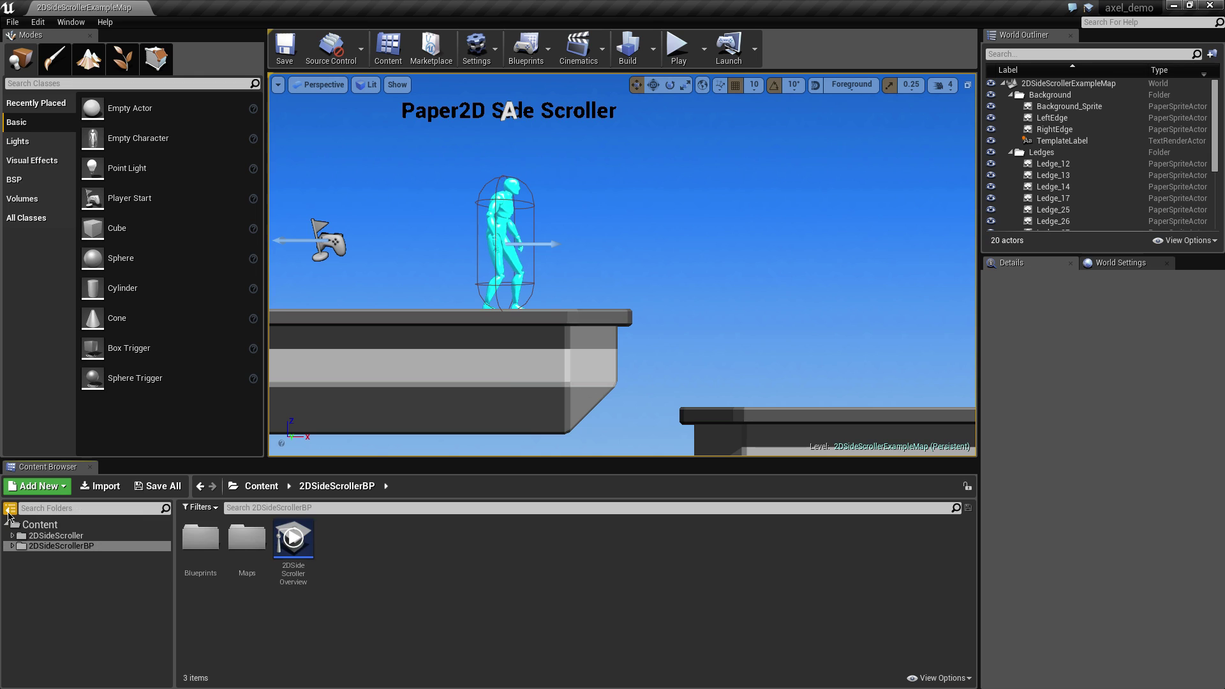
left_click(49, 536)
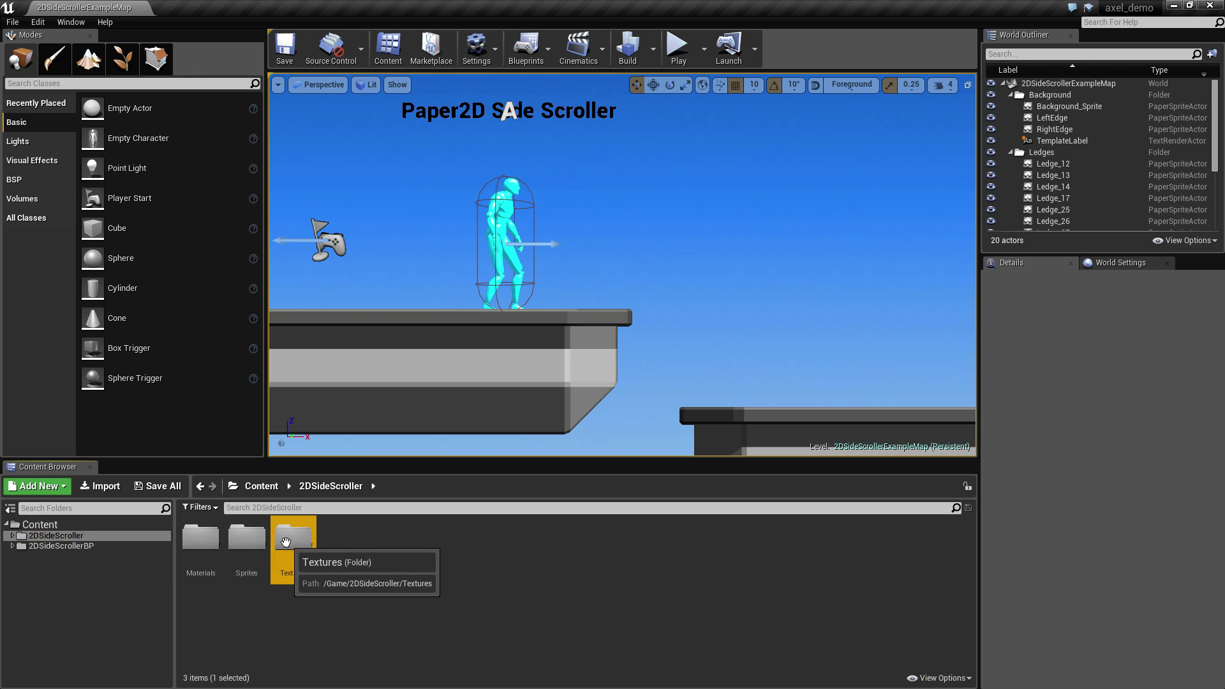
double_click(298, 542)
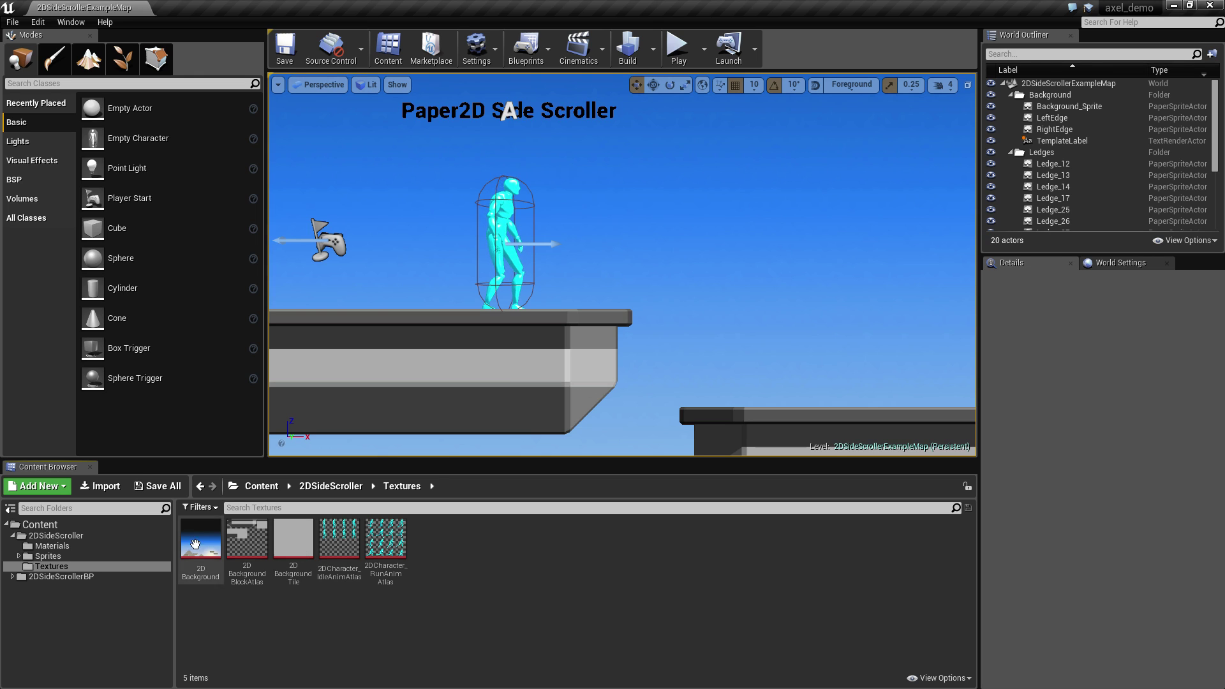
left_click(77, 557)
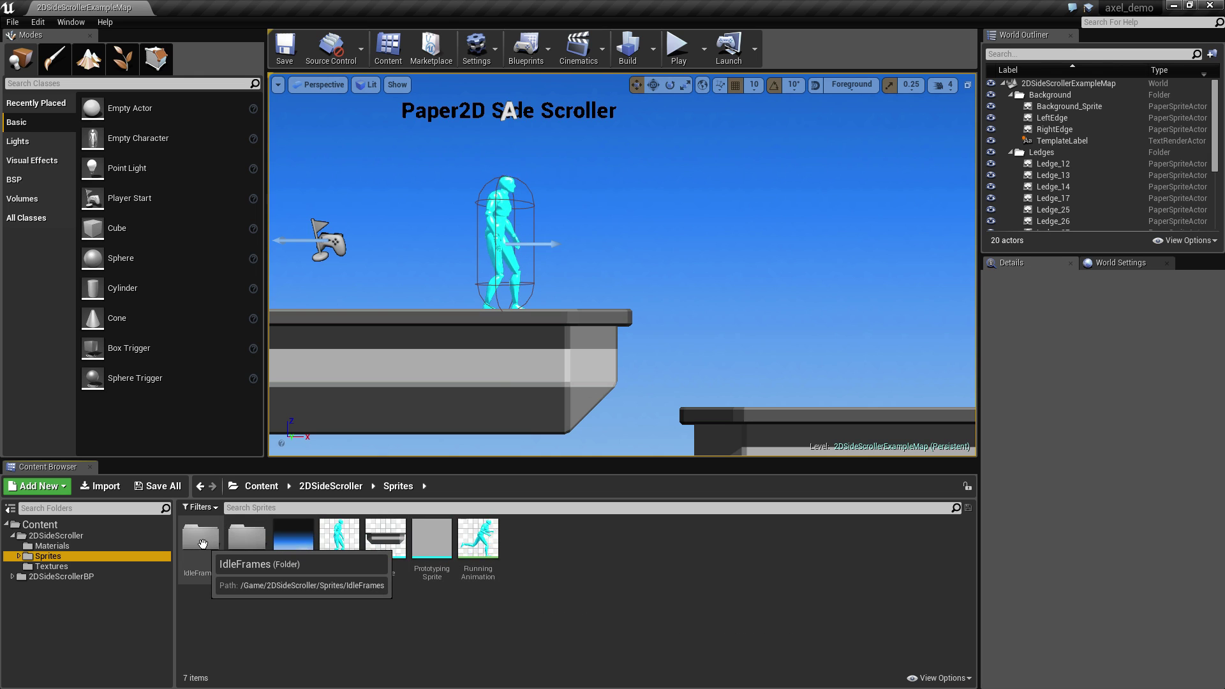
double_click(201, 541)
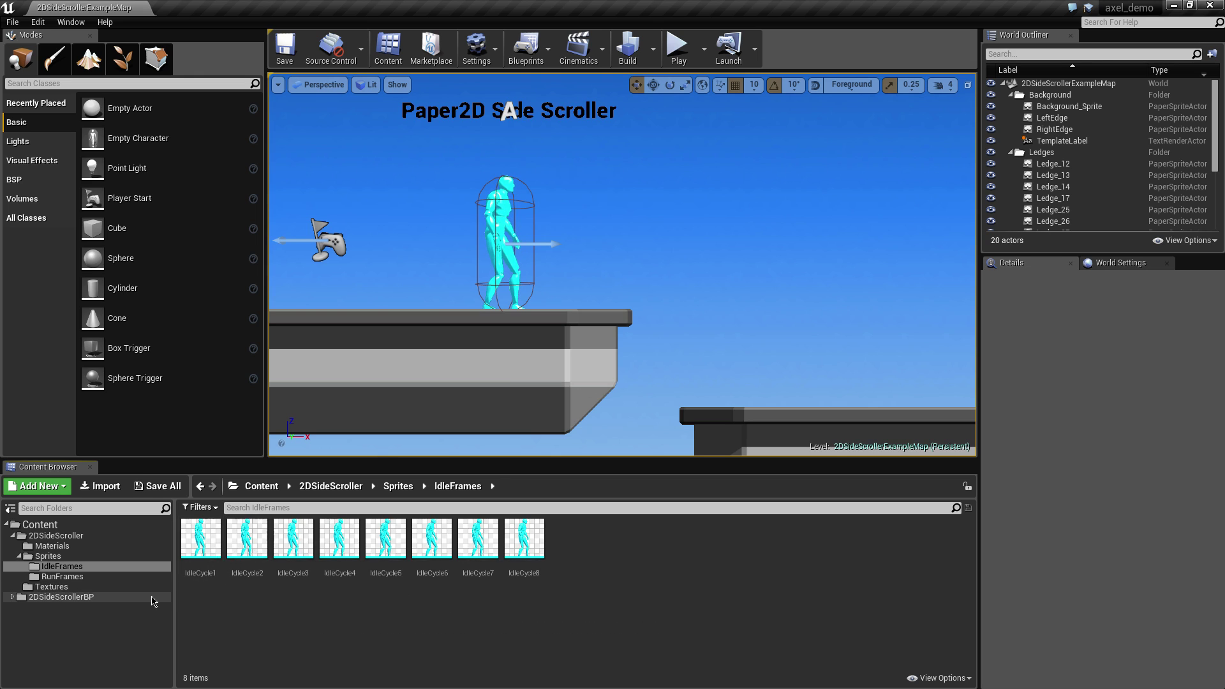
left_click(64, 556)
left_click(64, 567)
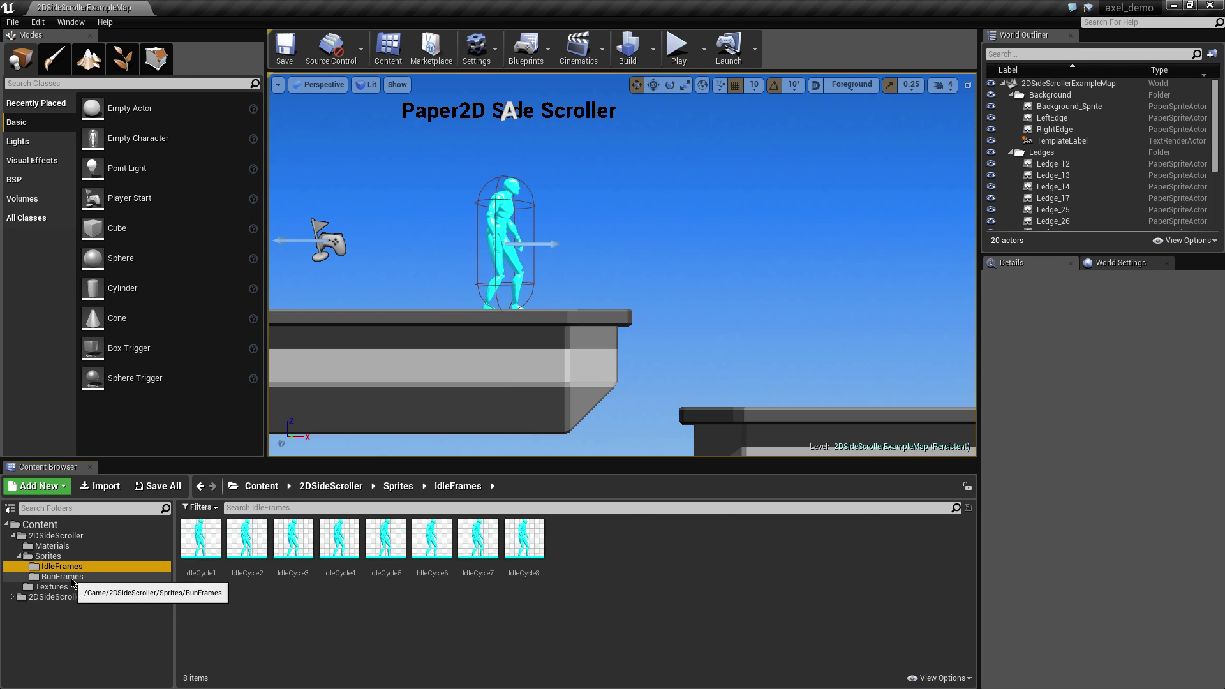
left_click(64, 577)
Import axel1.png from the Y1 CP class's UE4 sprites folder into the 2DSideScroller Textures folder.
left_click(65, 587)
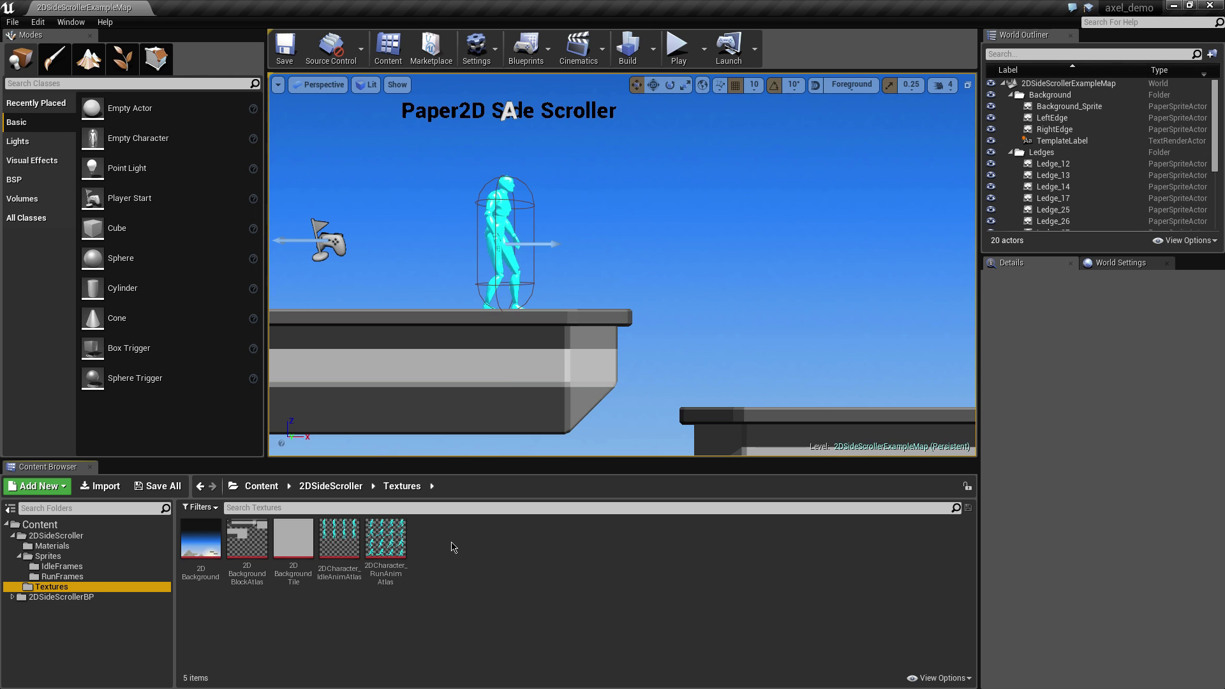
left_click(102, 487)
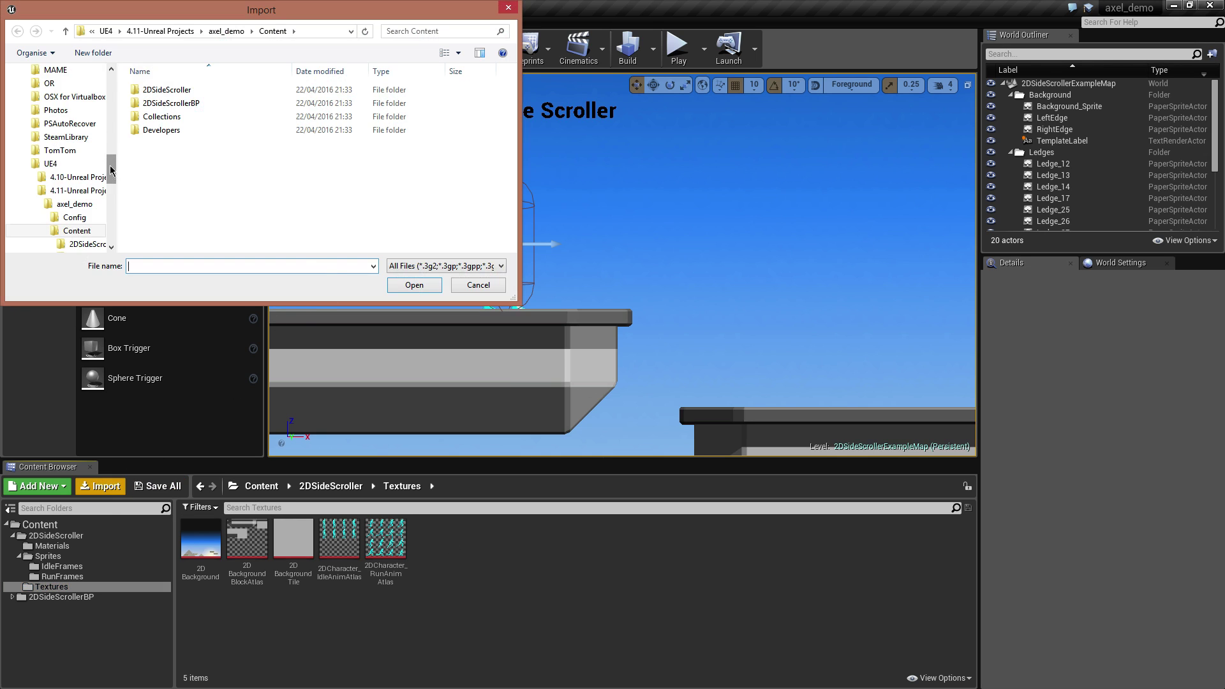
left_click_drag(111, 169, 119, 89)
left_click(73, 117)
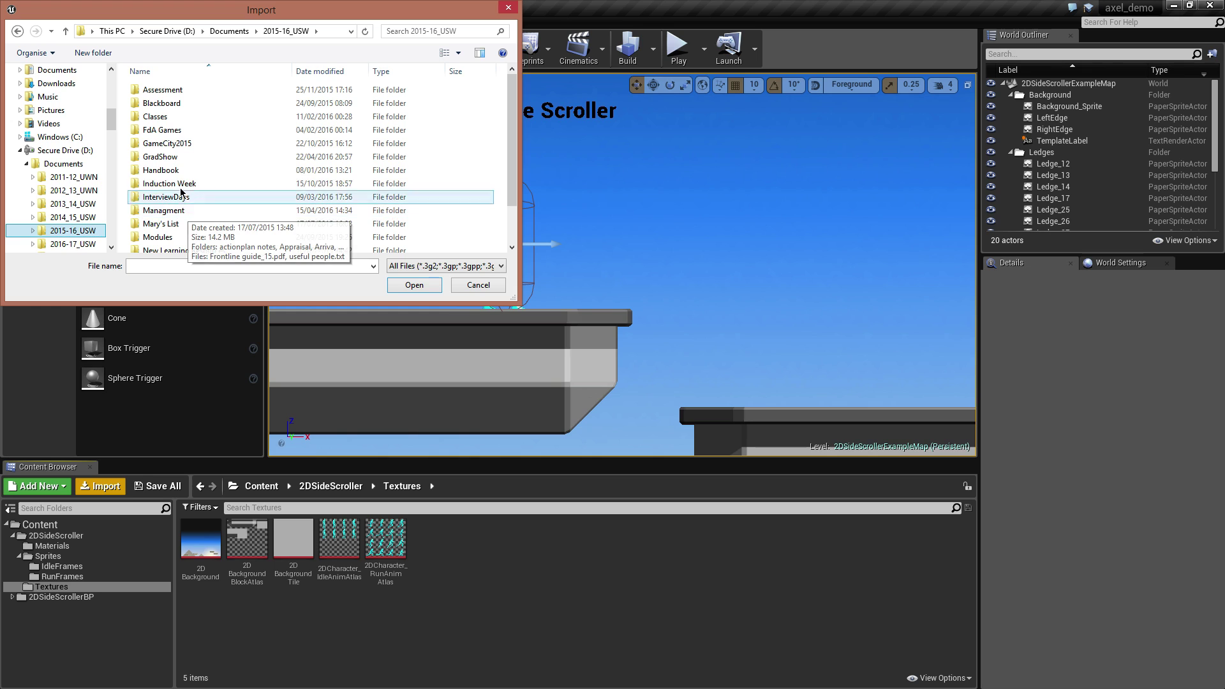
double_click(170, 121)
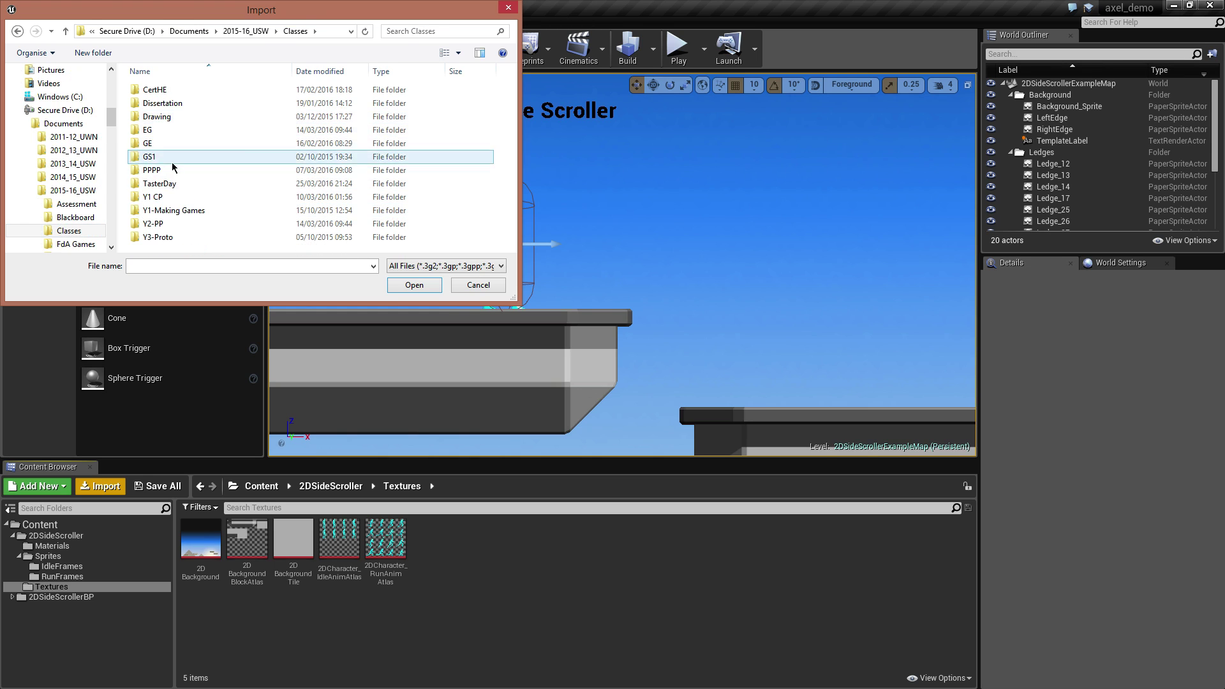
double_click(172, 198)
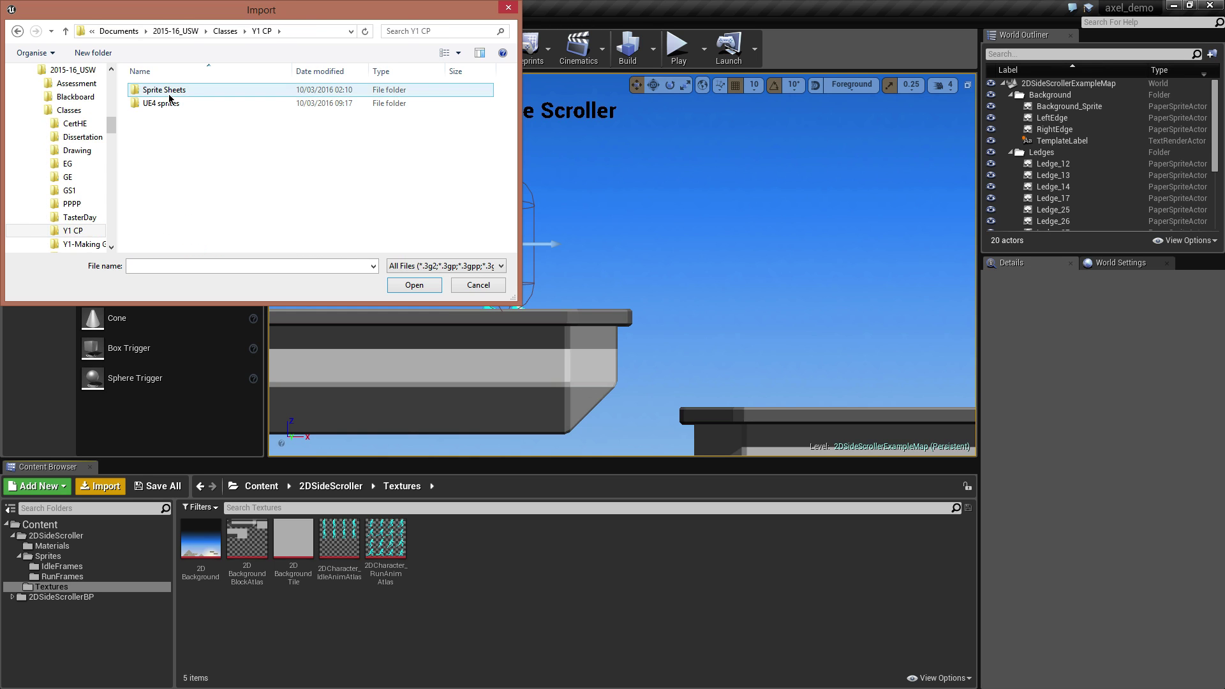
left_click(166, 102)
double_click(166, 104)
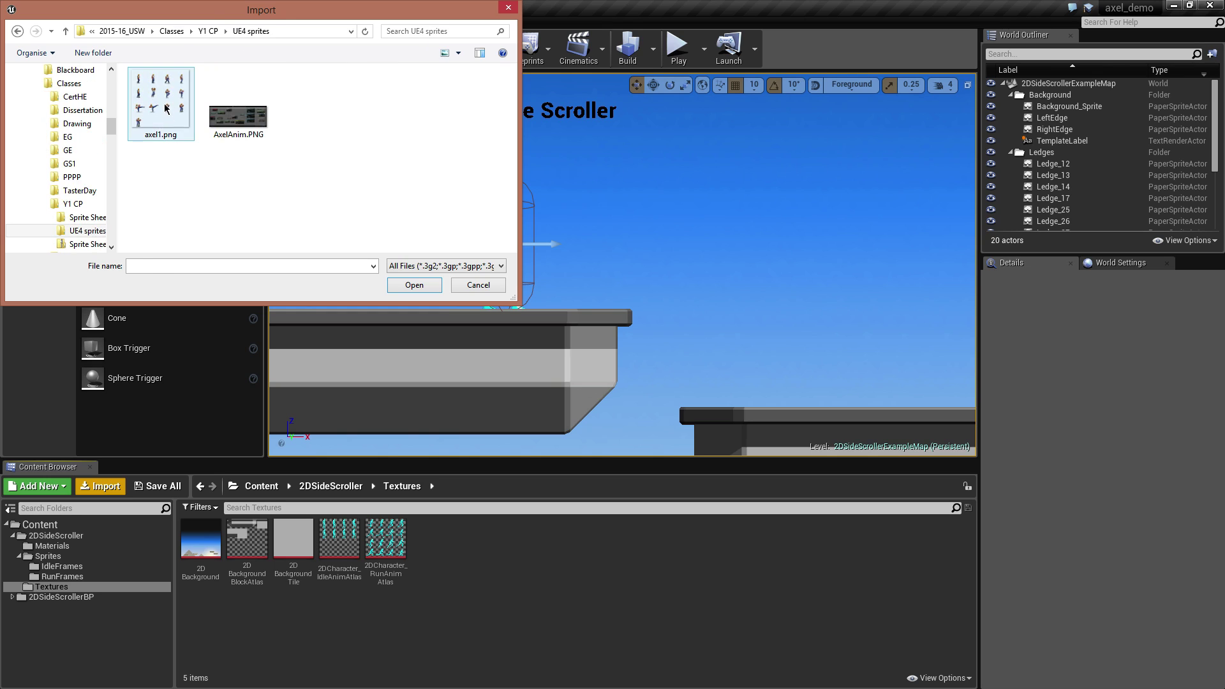
left_click(165, 109)
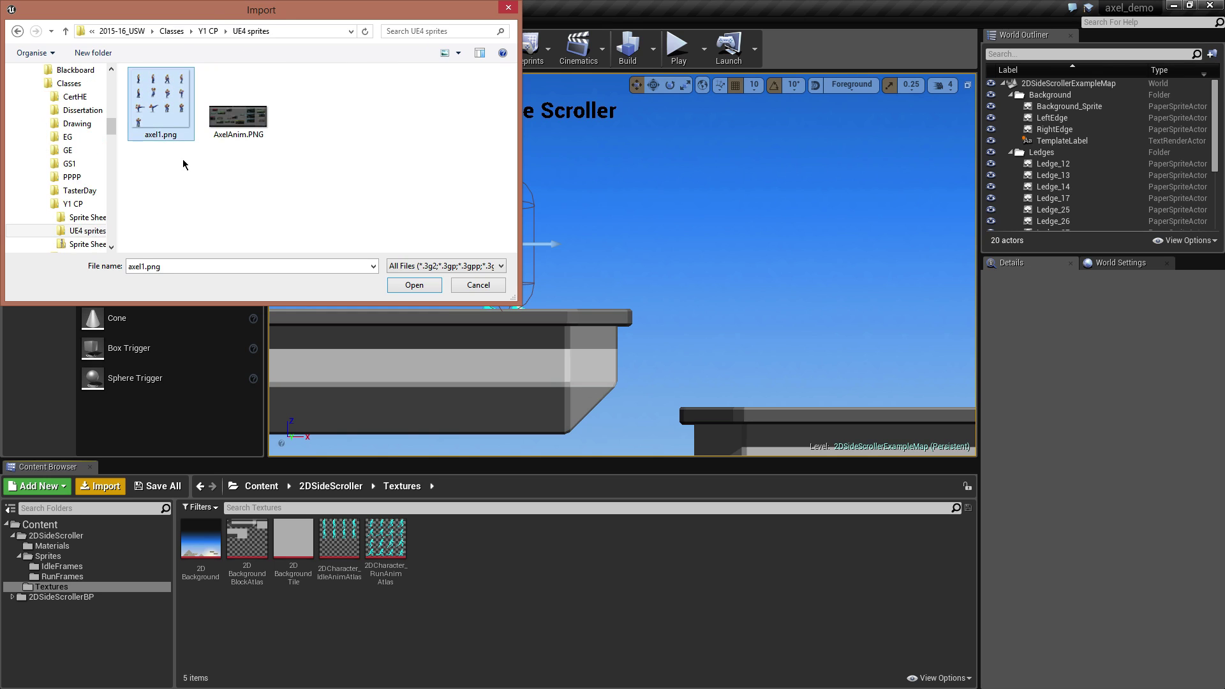
left_click(414, 285)
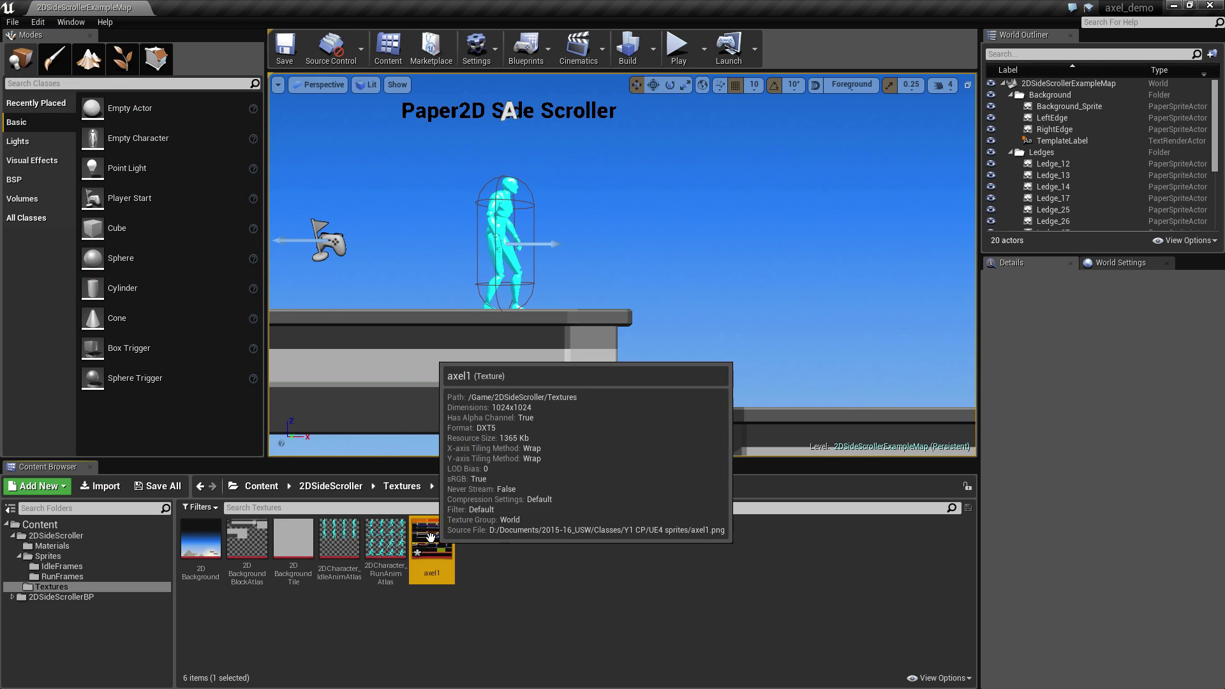
Open the axel1 texture, review its details and the Power Of Two Mode options, and close it without changing them.
double_click(429, 539)
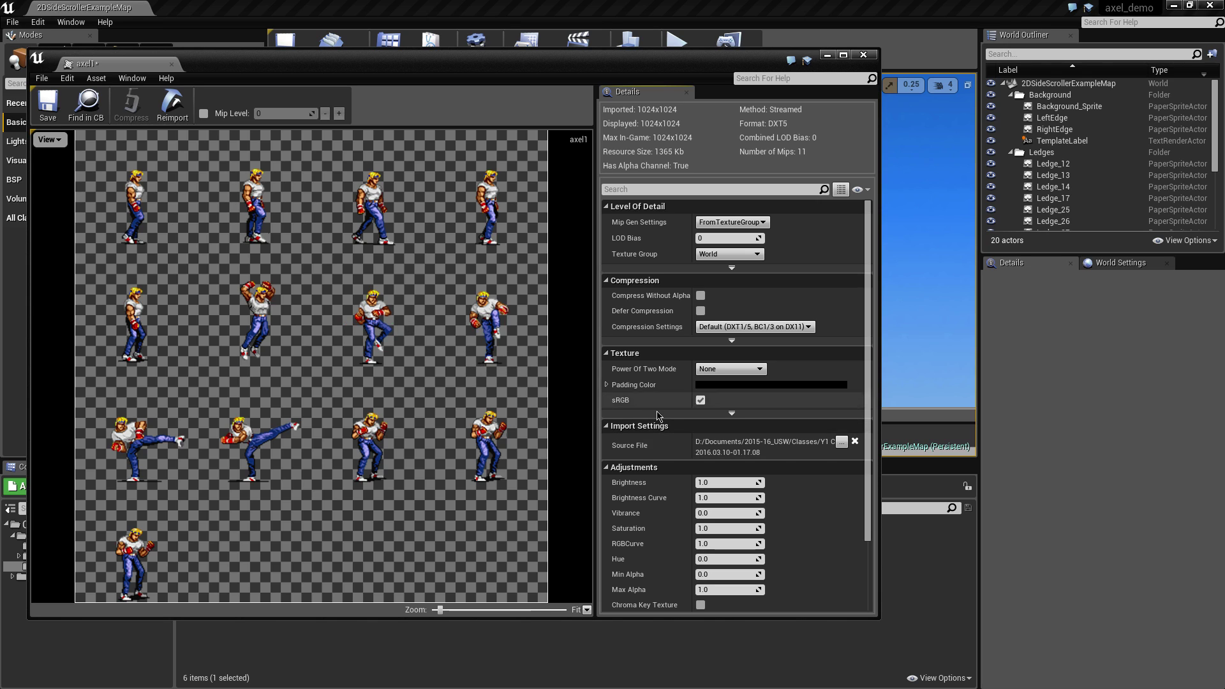
scroll(867, 383, "down", 3)
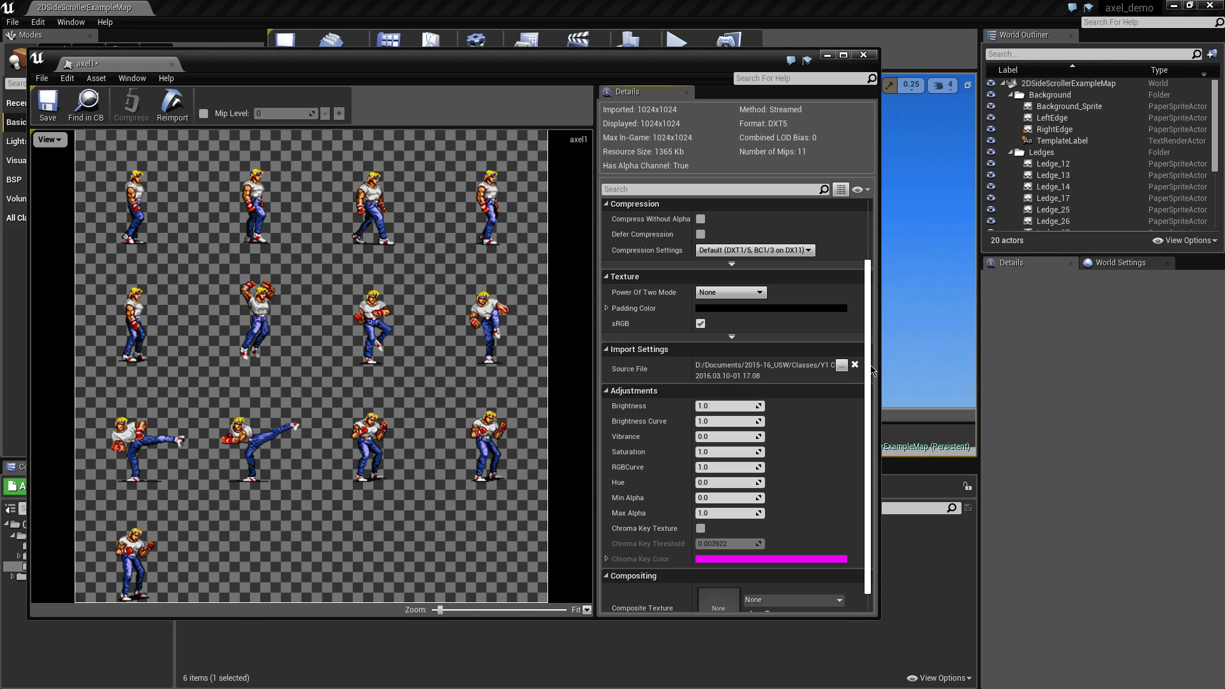
scroll(868, 365, "up", 3)
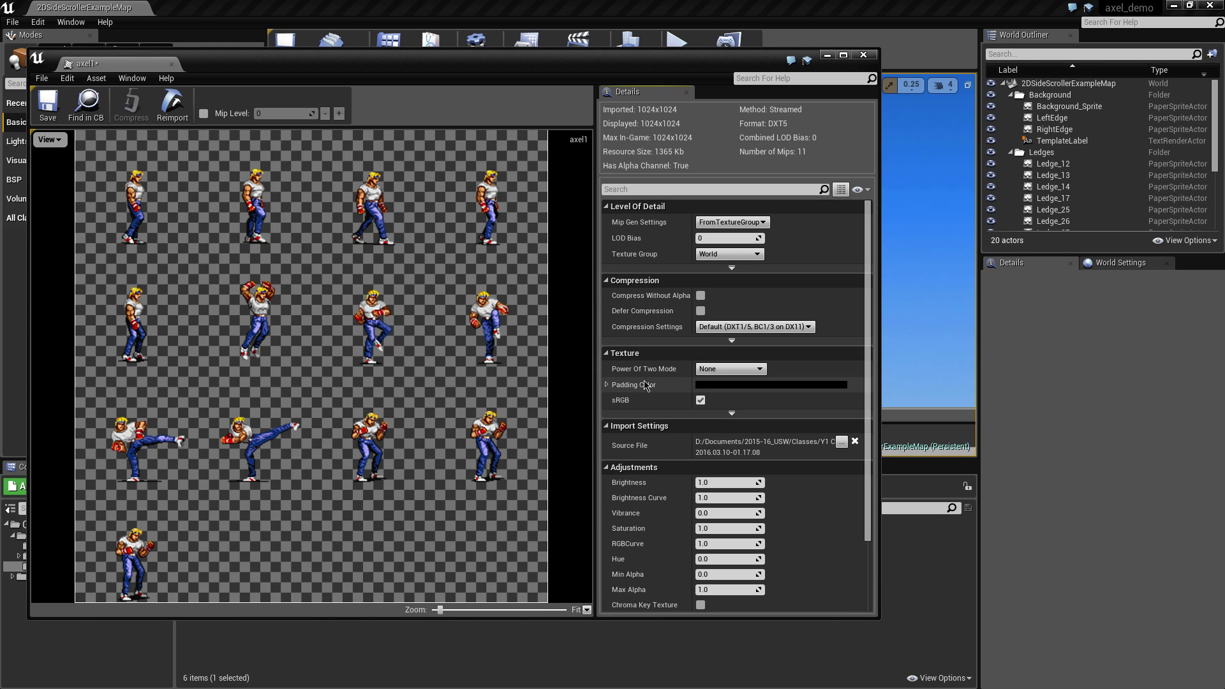
left_click(758, 369)
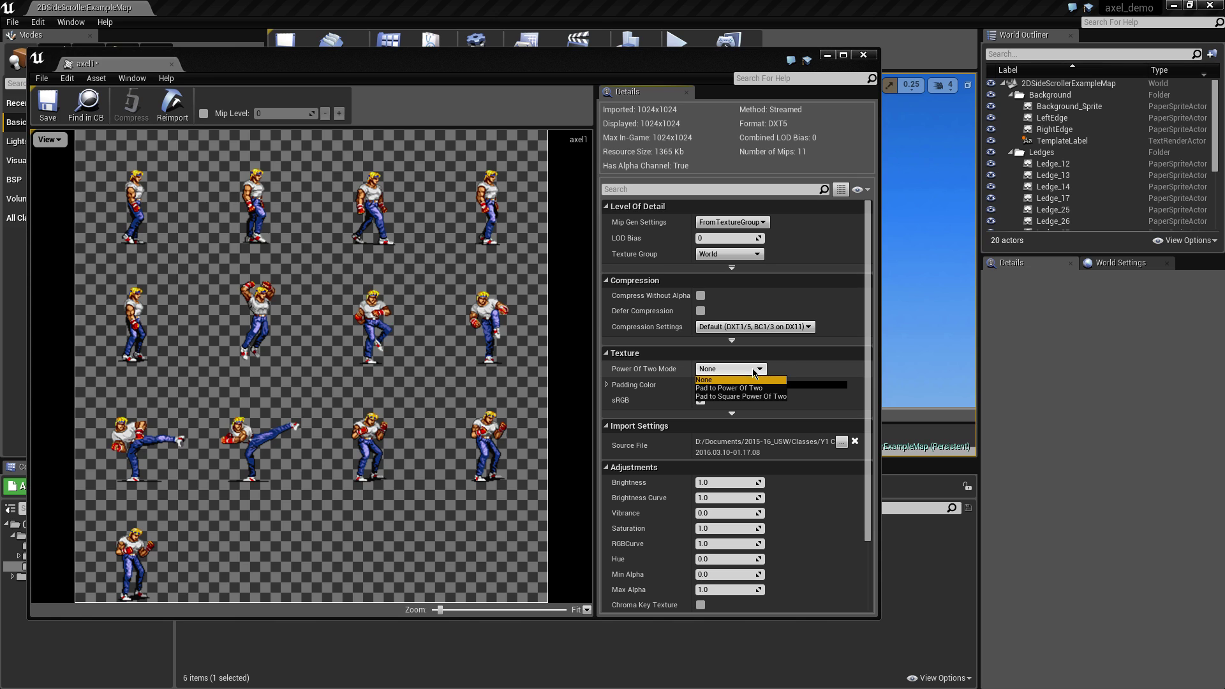
left_click(786, 370)
left_click(758, 369)
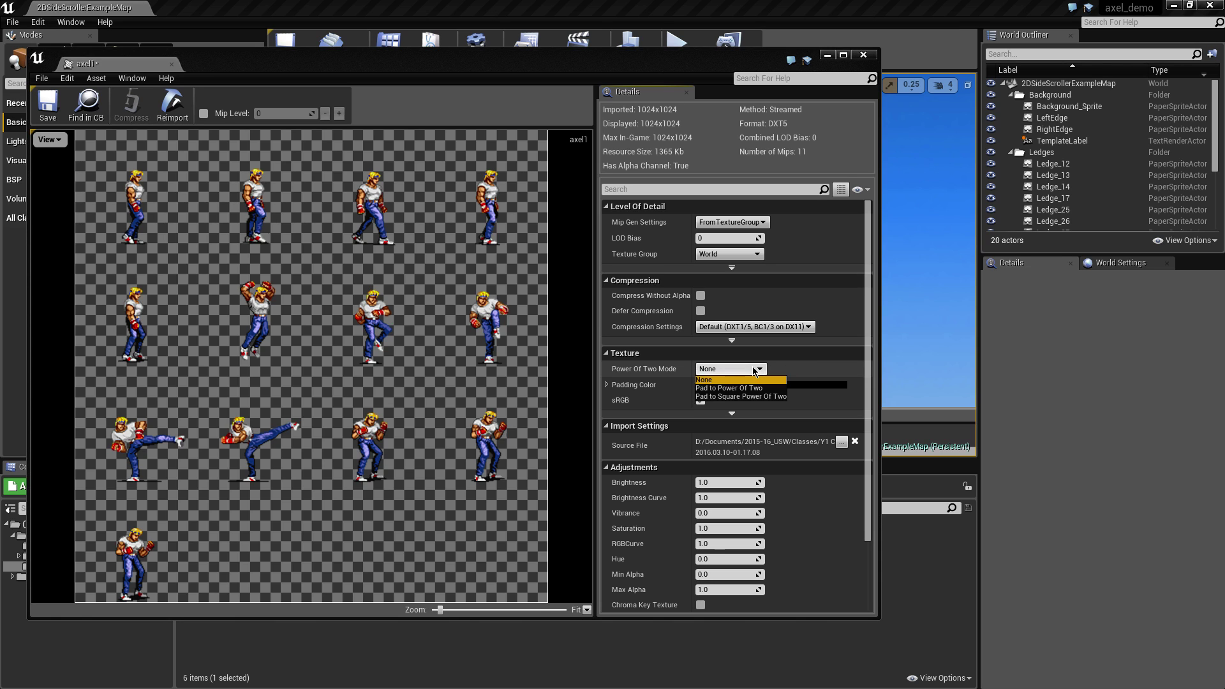
left_click(787, 371)
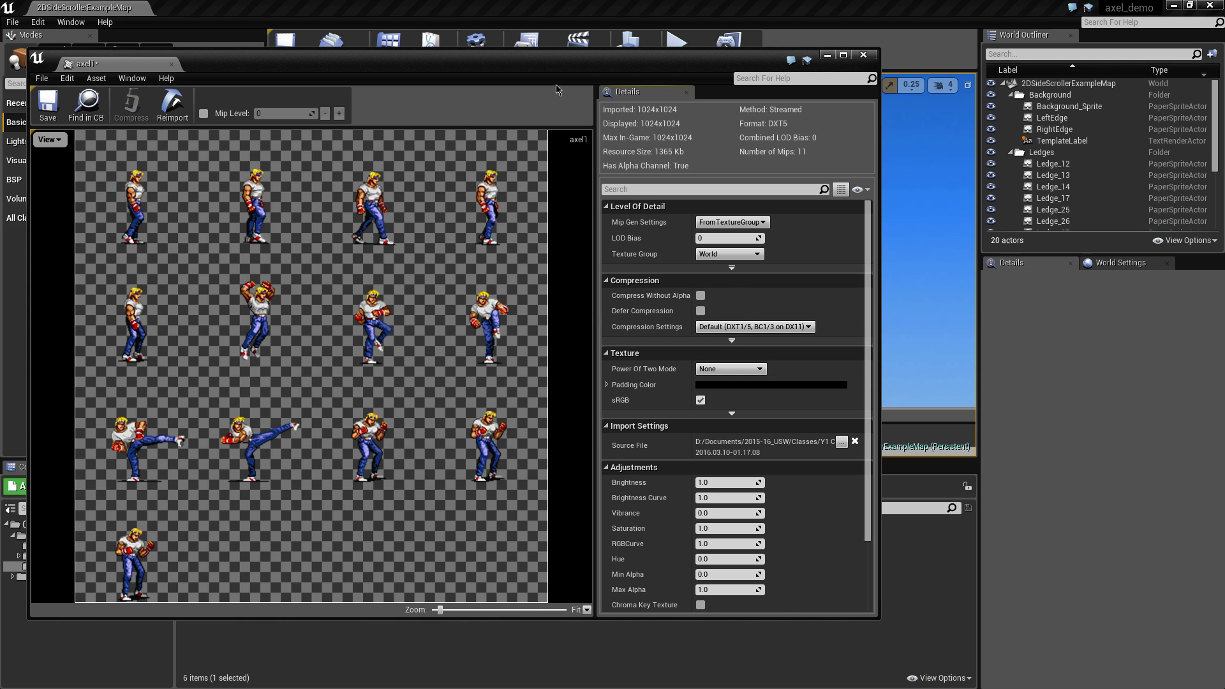
left_click(864, 56)
Open Extract Sprites for the axel1 texture and inspect the outlines around all the character sprites in the preview.
mouse_move(450, 535)
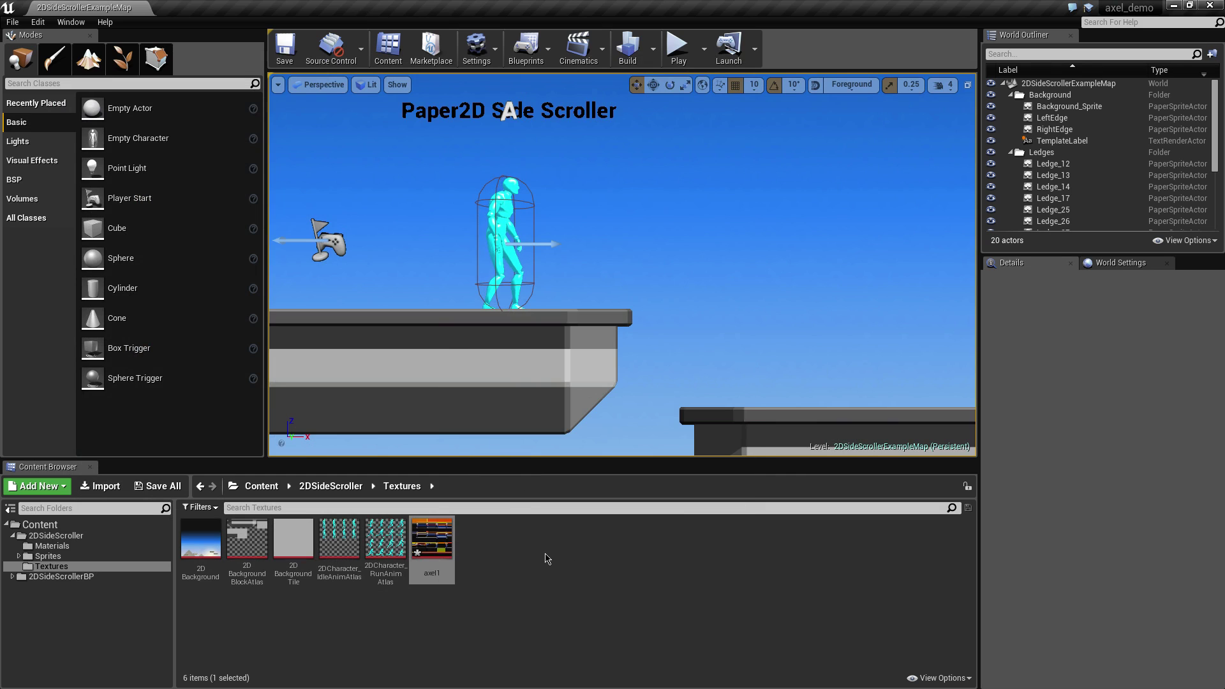
right_click(431, 533)
mouse_move(498, 234)
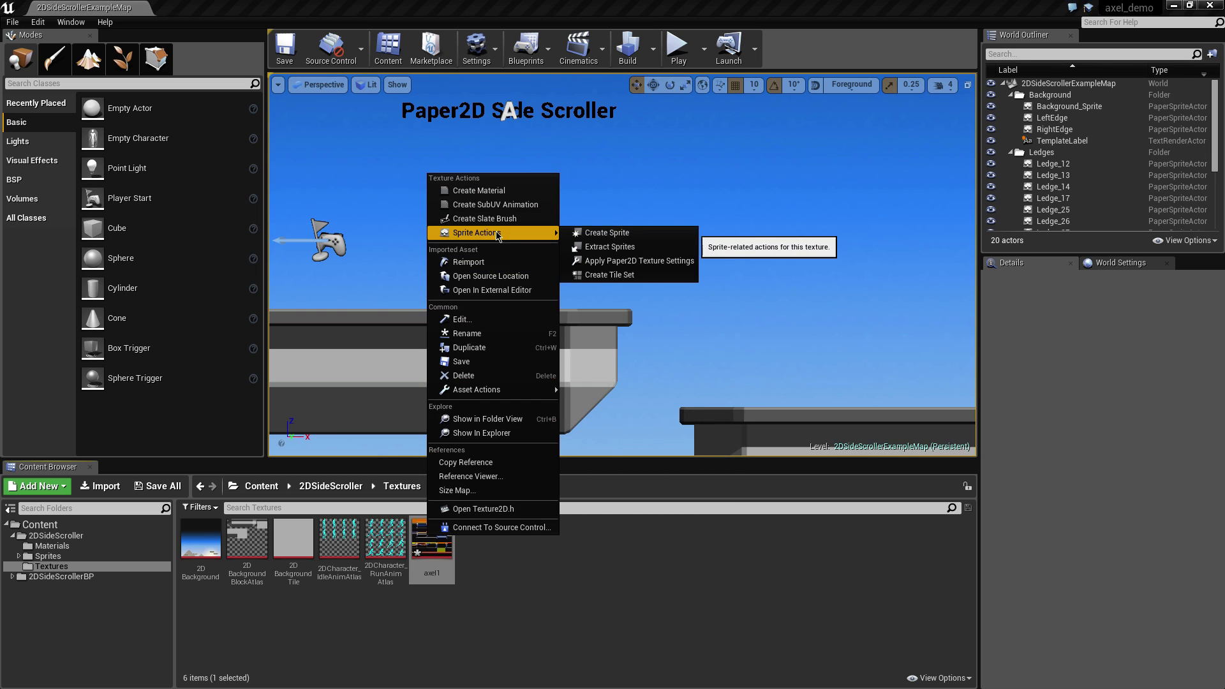
left_click(623, 248)
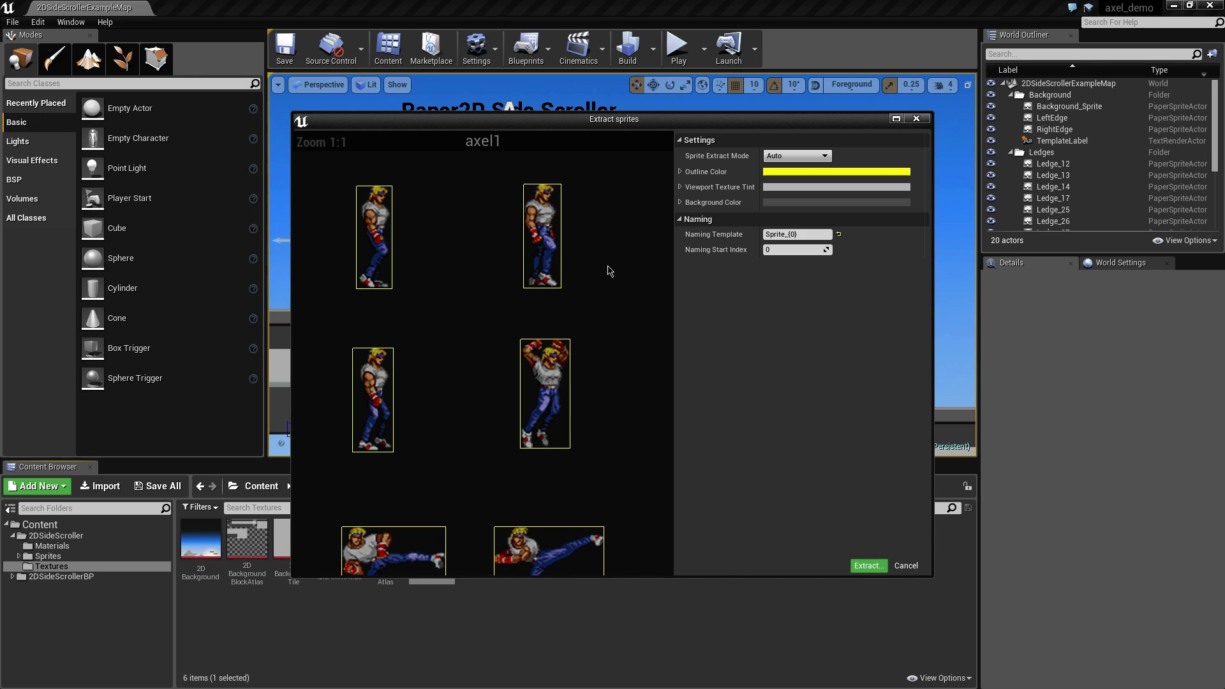
scroll(609, 294, "down", 4)
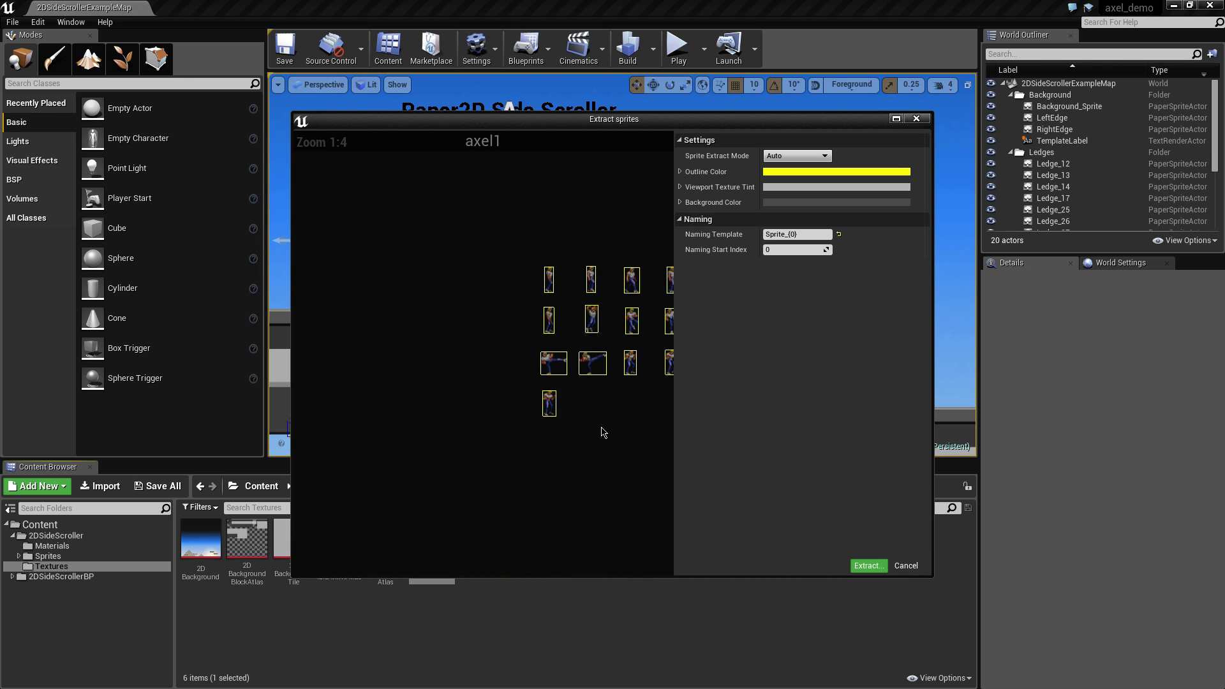
right_click_drag(604, 428, 471, 417)
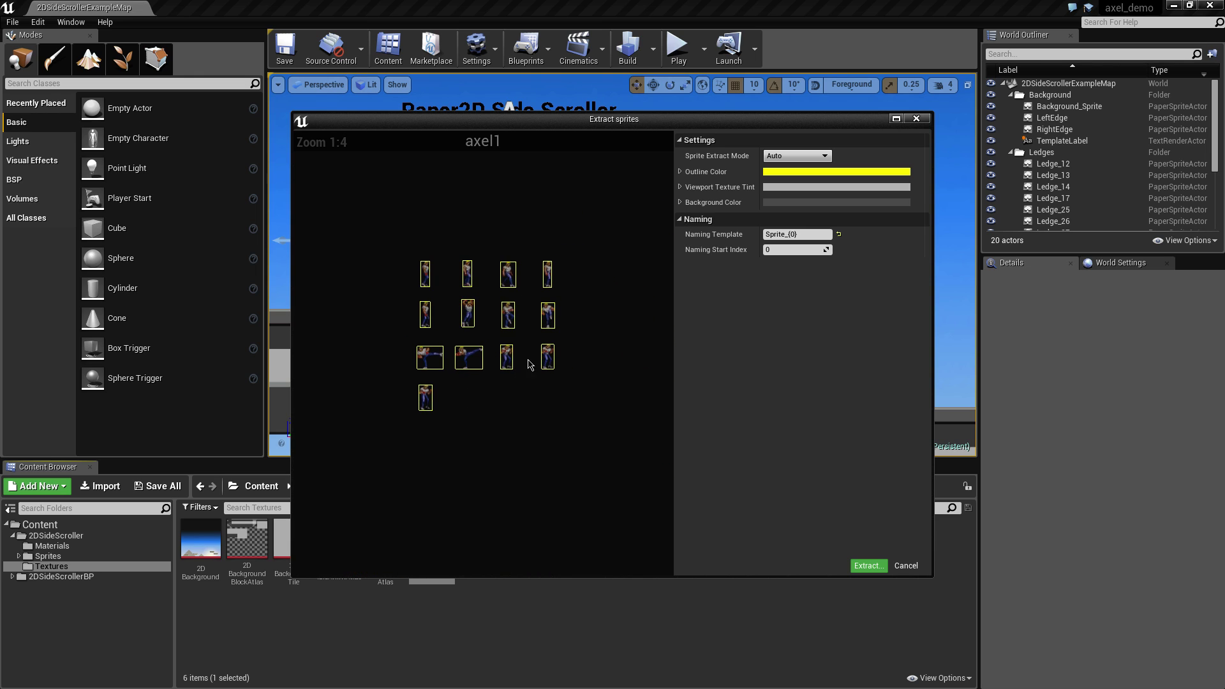
scroll(539, 320, "up", 2)
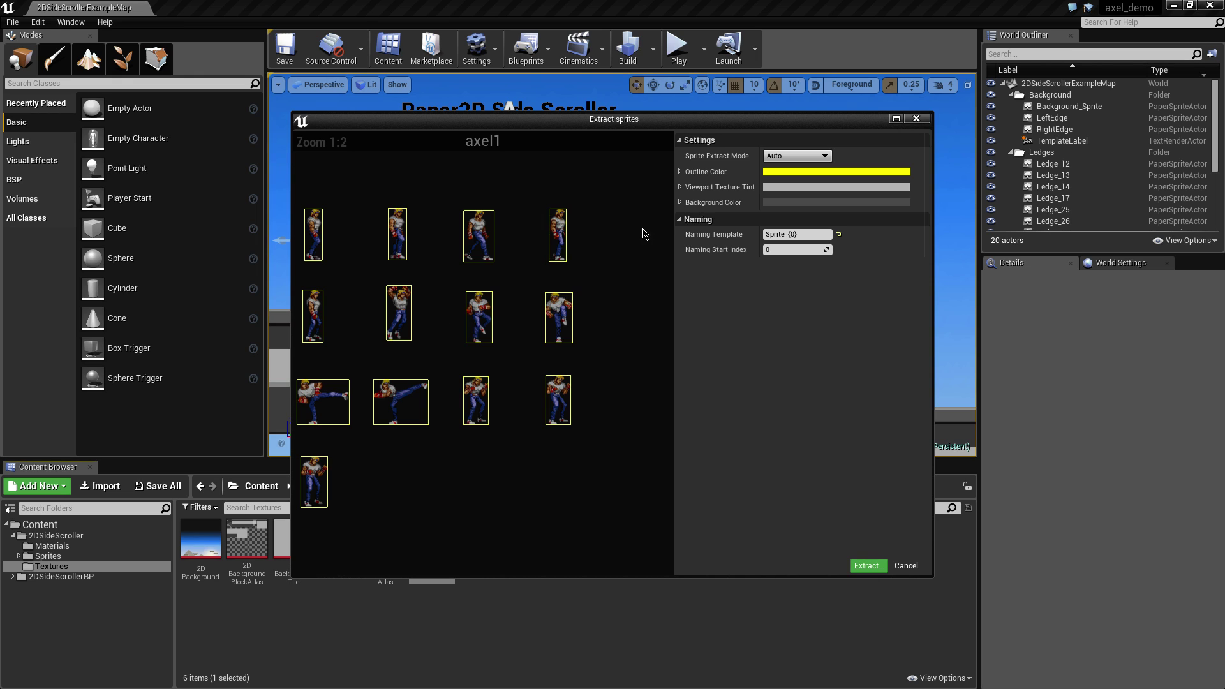
Set the sprite extract mode to Grid with cell width 256 and cell height 256, and extract the axel1 sprites.
scroll(644, 234, "down", 1)
scroll(601, 248, "up", 1)
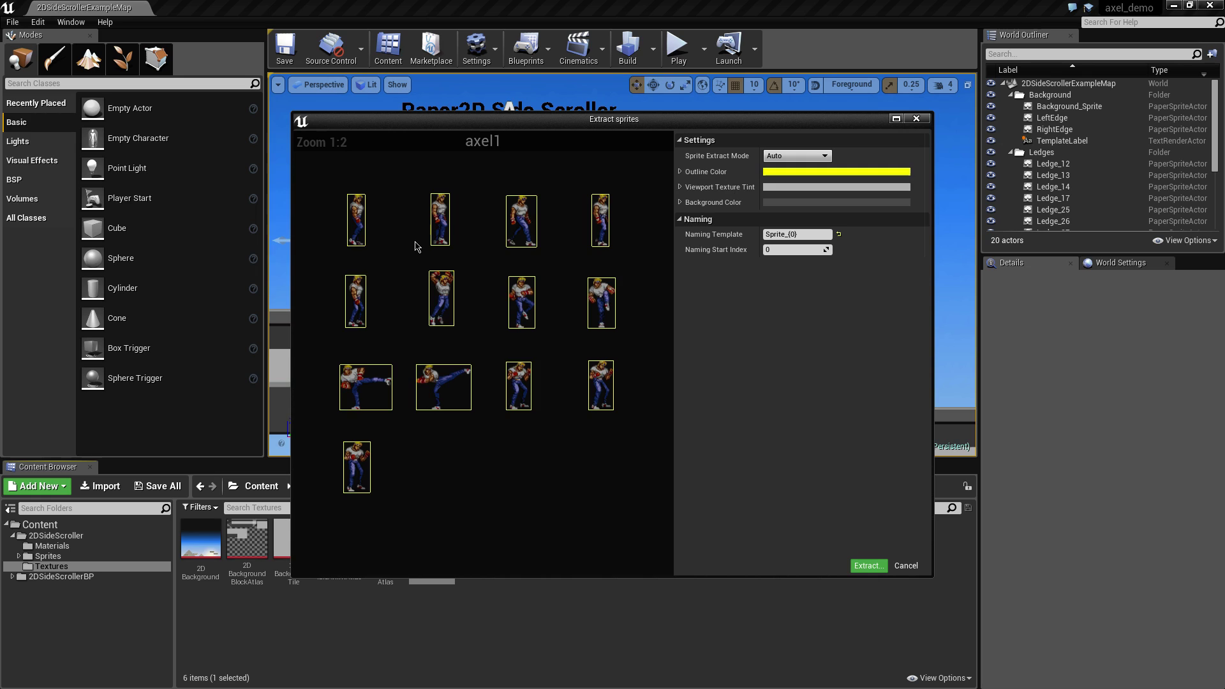
left_click(801, 157)
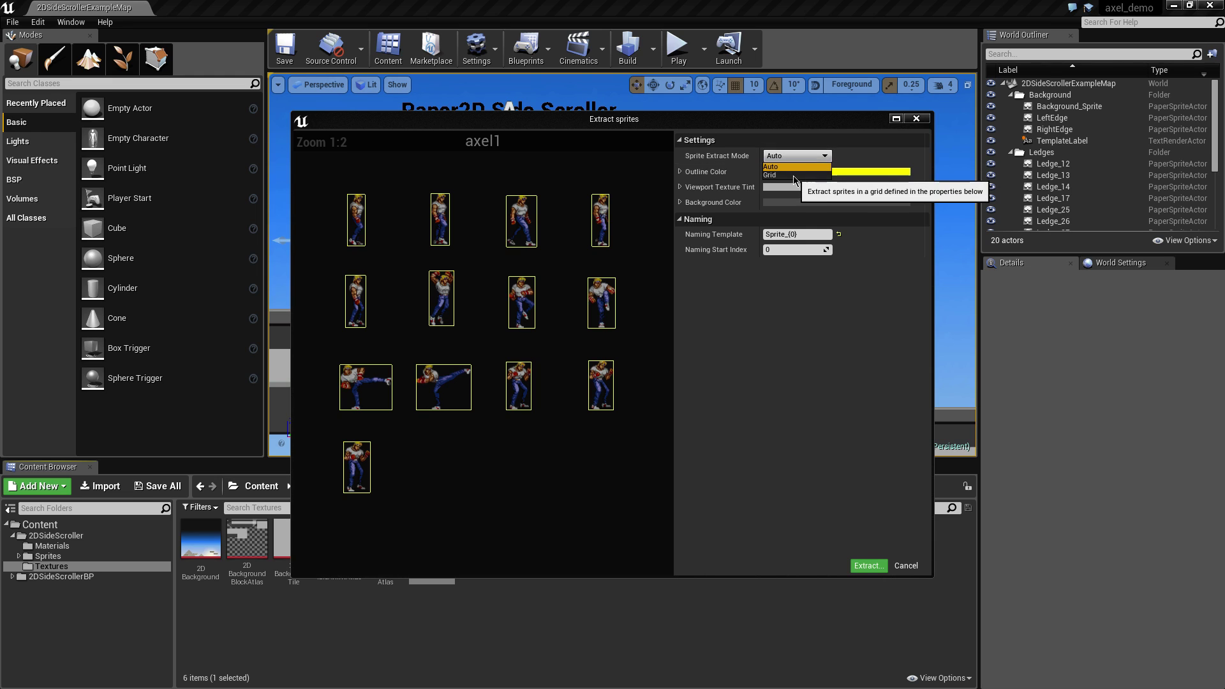
left_click(795, 177)
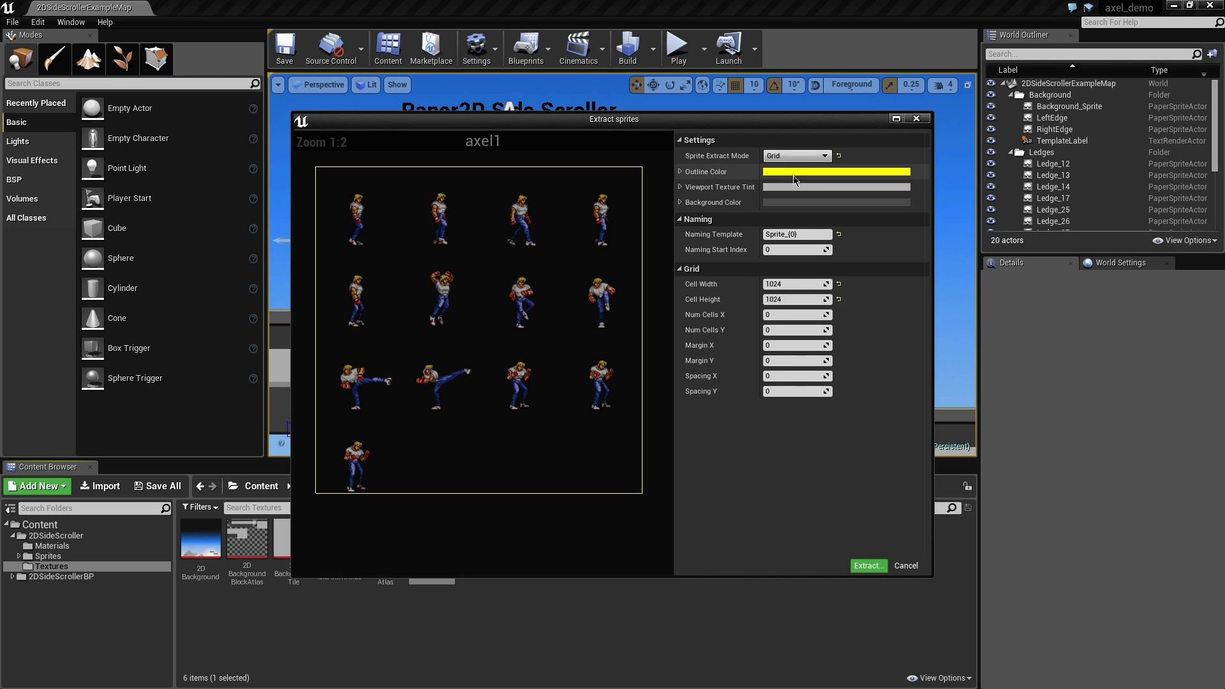
left_click(775, 284)
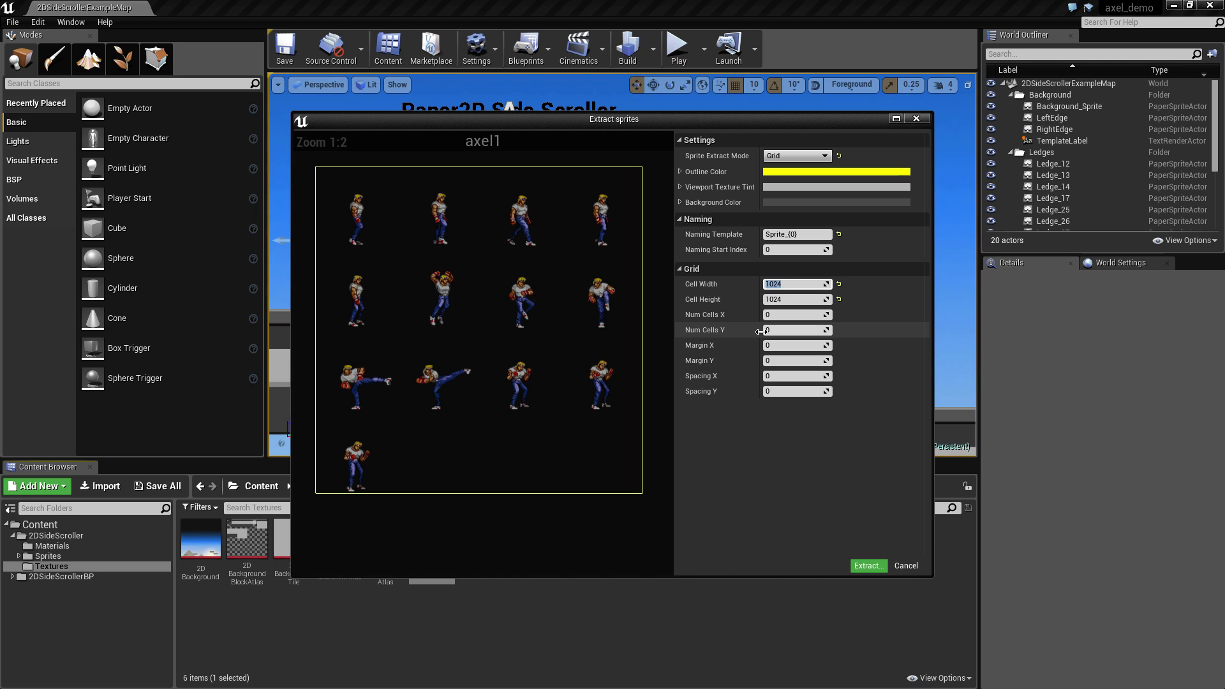
type("256")
key("Tab")
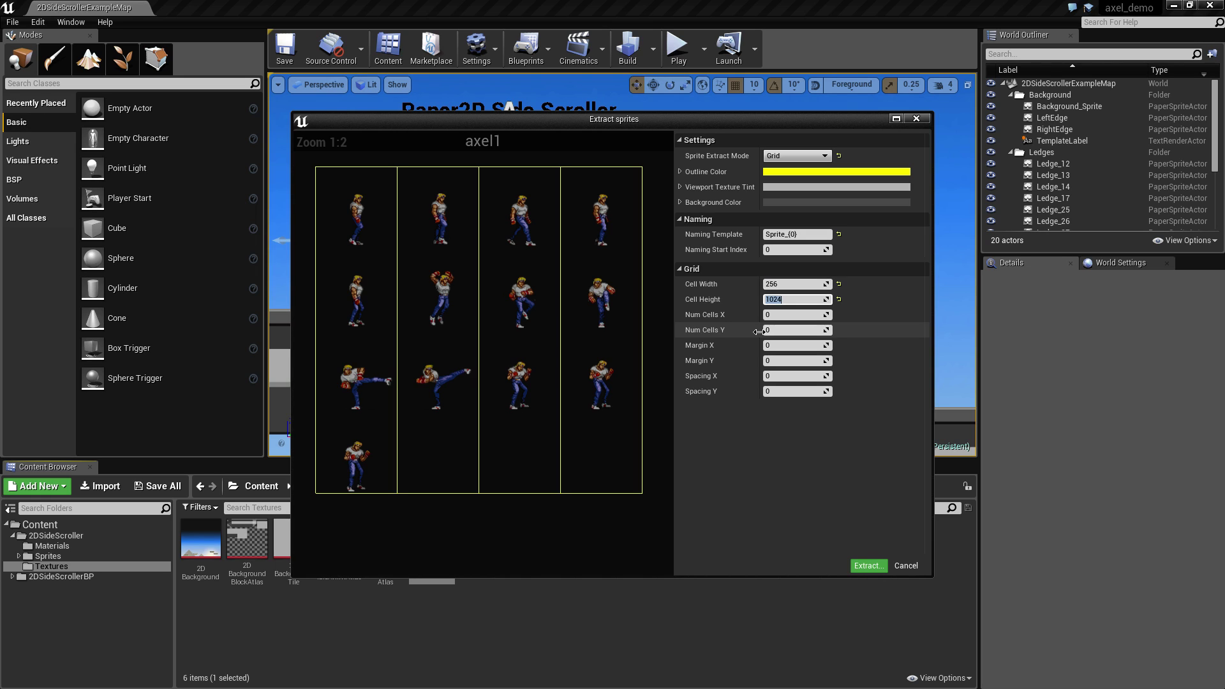
type("256")
key("Tab")
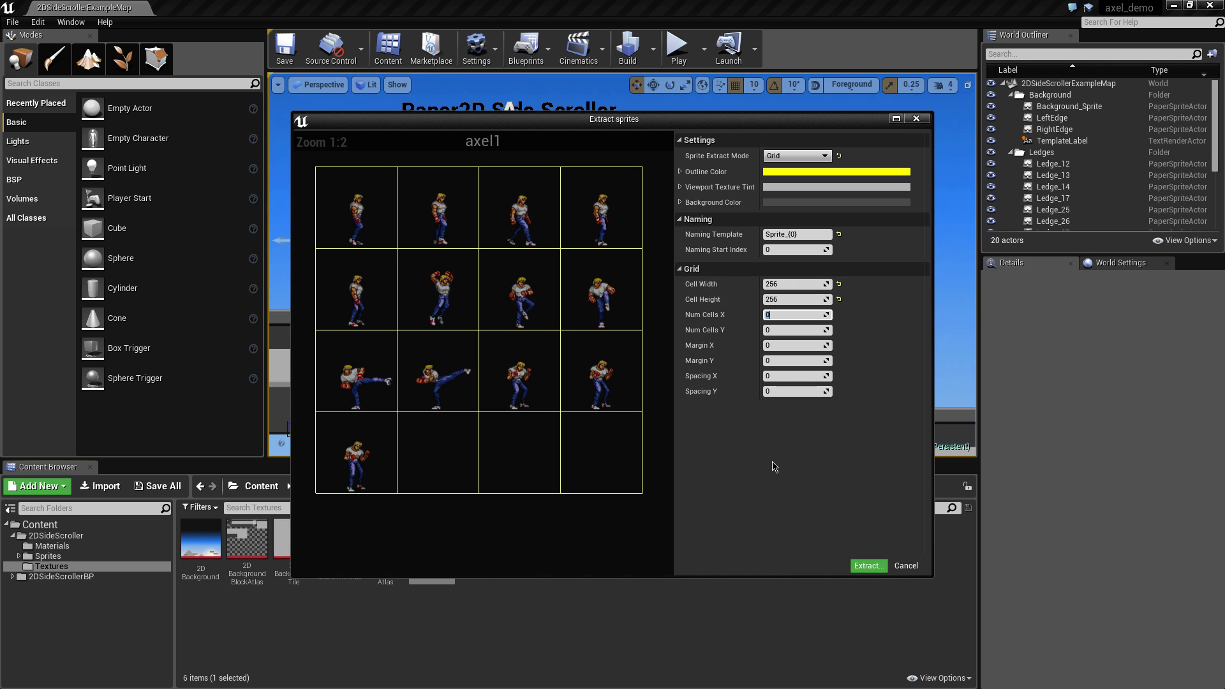
left_click(868, 565)
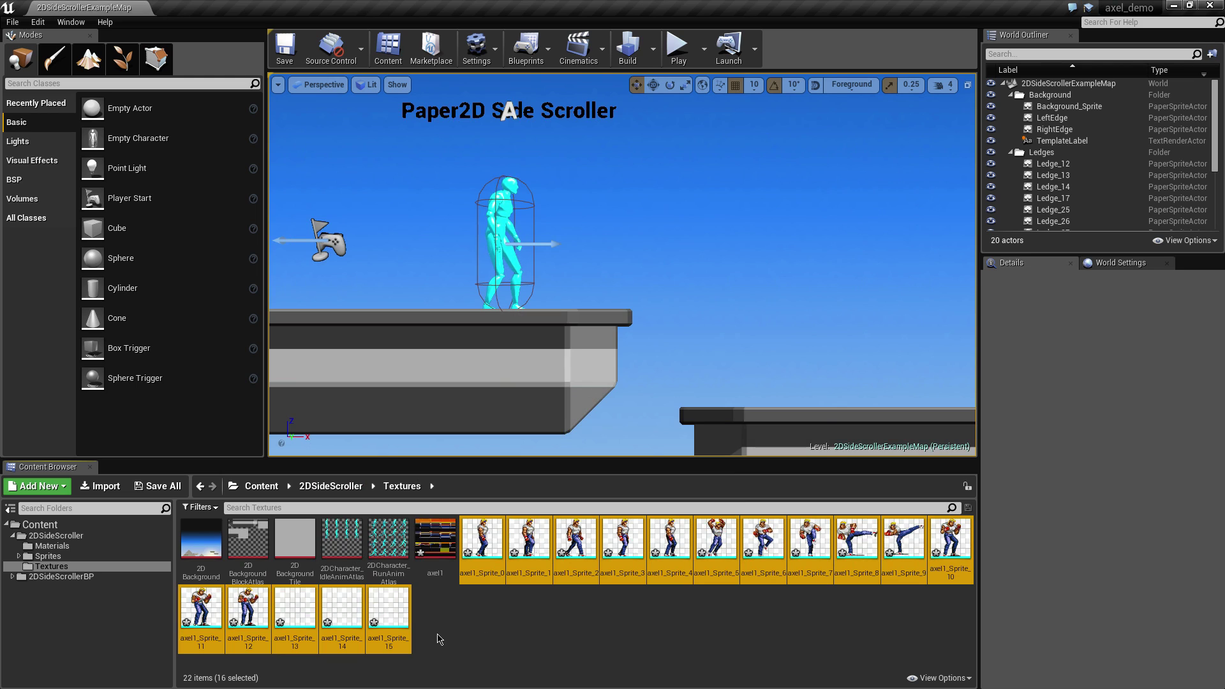
Delete the three empty sprites axel1_Sprite_13, axel1_Sprite_14 and axel1_Sprite_15 from the Textures folder.
left_click(471, 642)
key("Left")
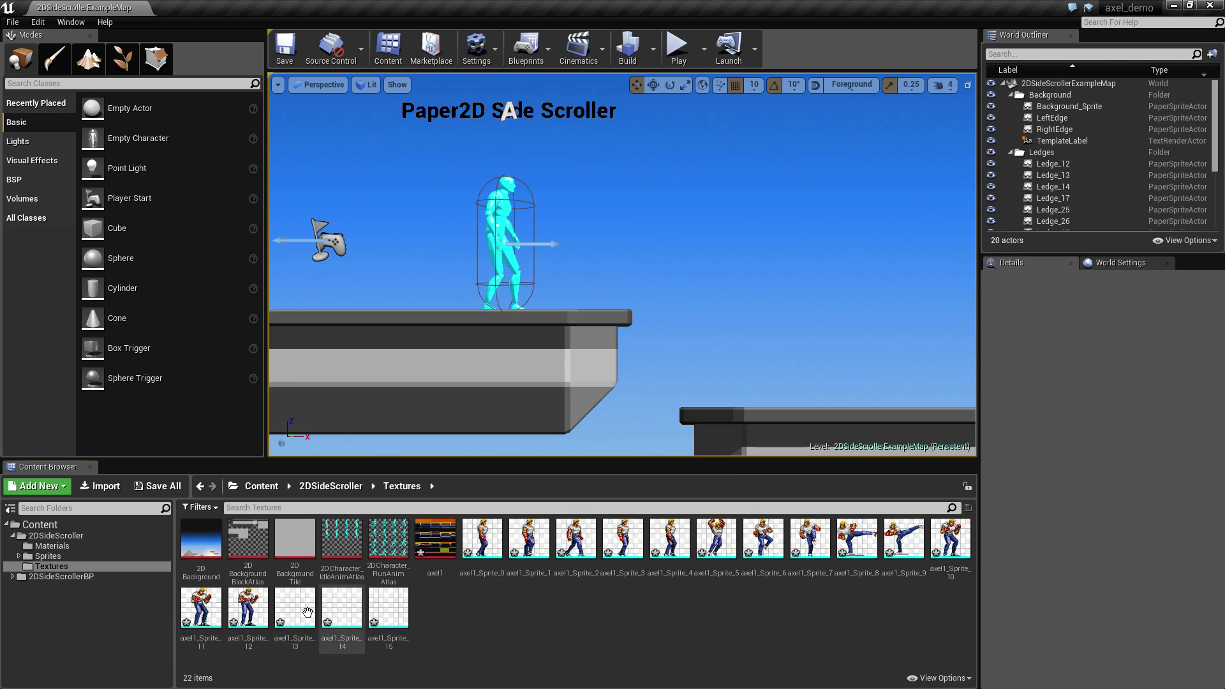
key("Right")
key("Left")
key("Left")
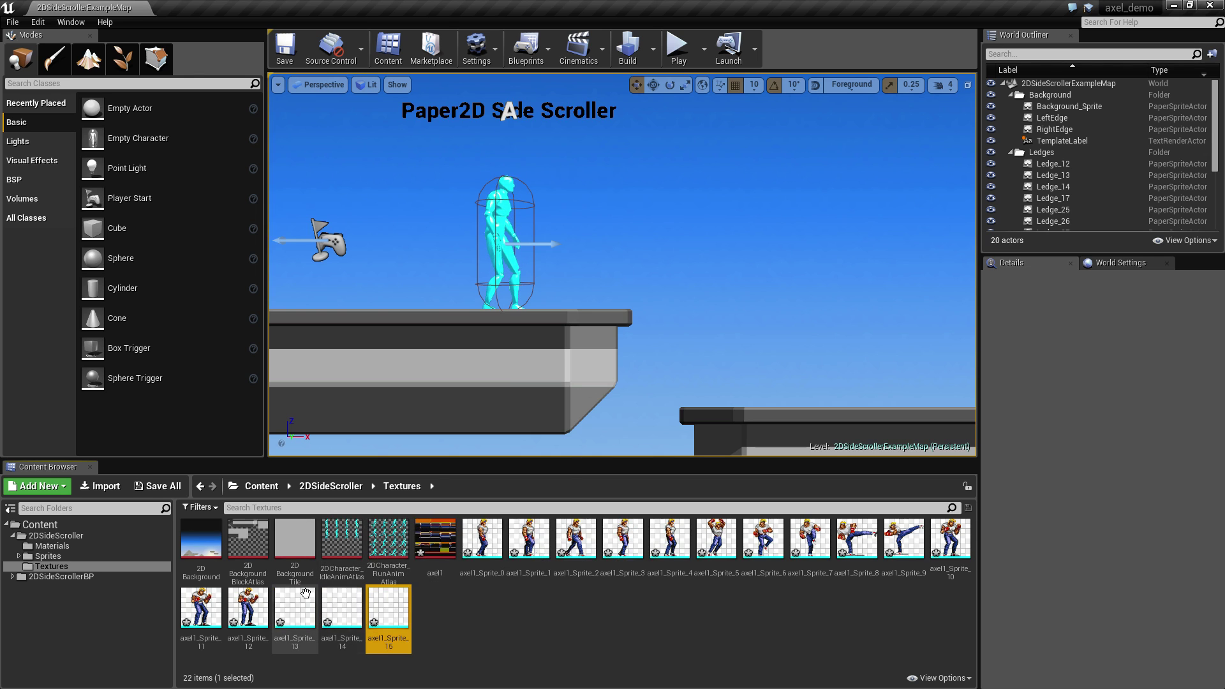
left_click(389, 609, "shift")
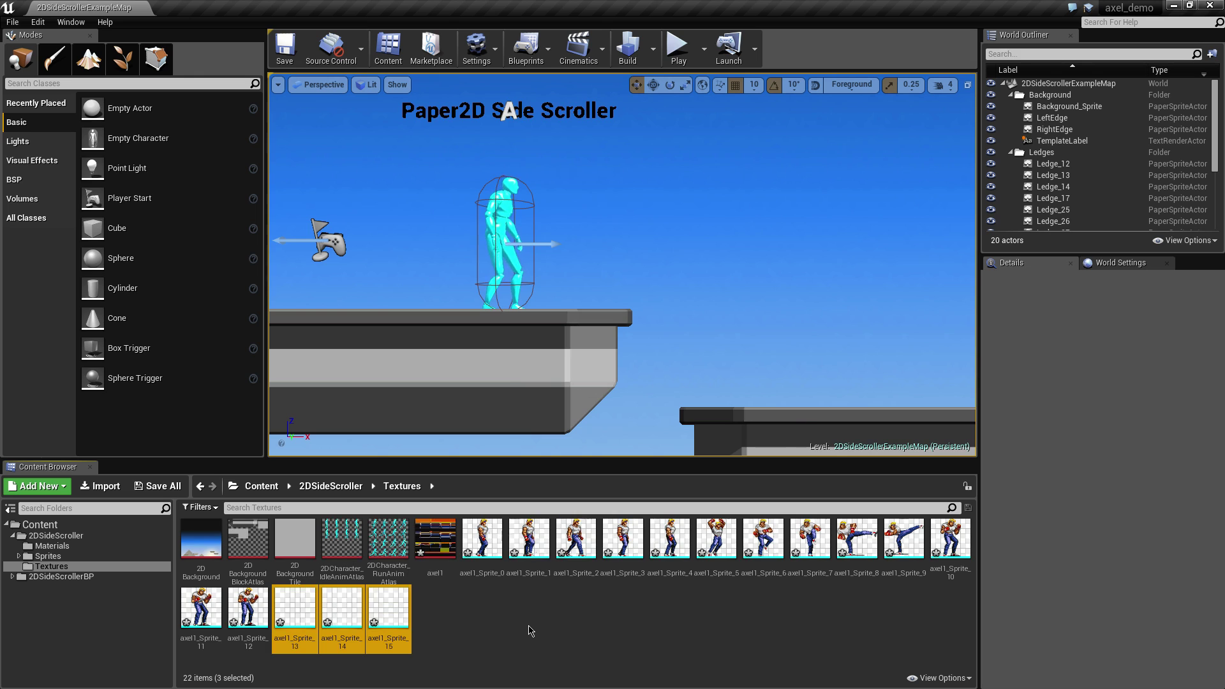
key("Delete")
left_click(545, 555)
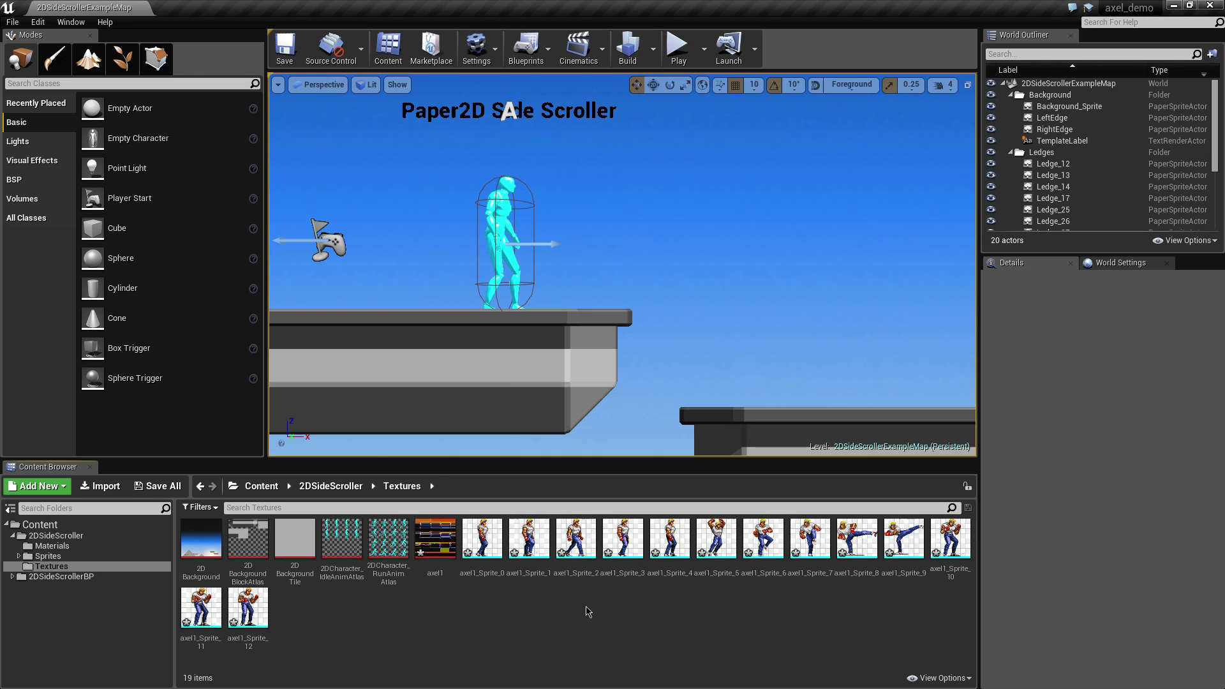
Create a flipbook from the walking sprites axel1_Sprite_0 through axel1_Sprite_4 and name it axel_walk.
left_click(483, 539)
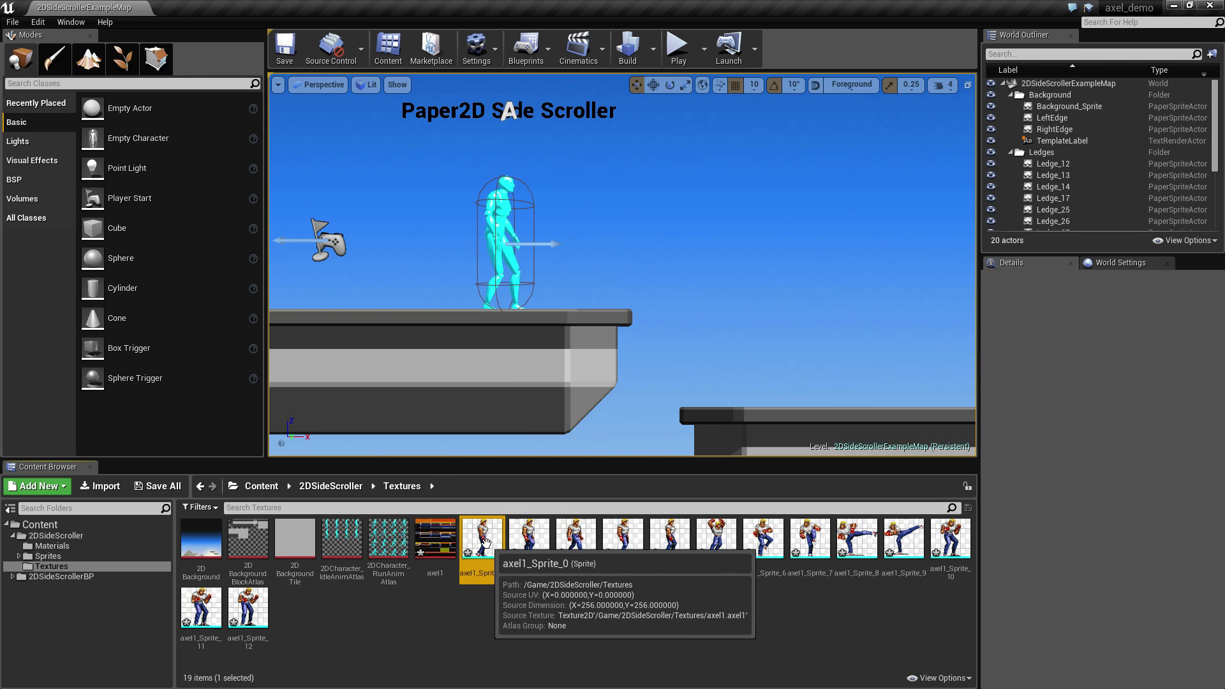
left_click(529, 538)
left_click(576, 537)
left_click(622, 538)
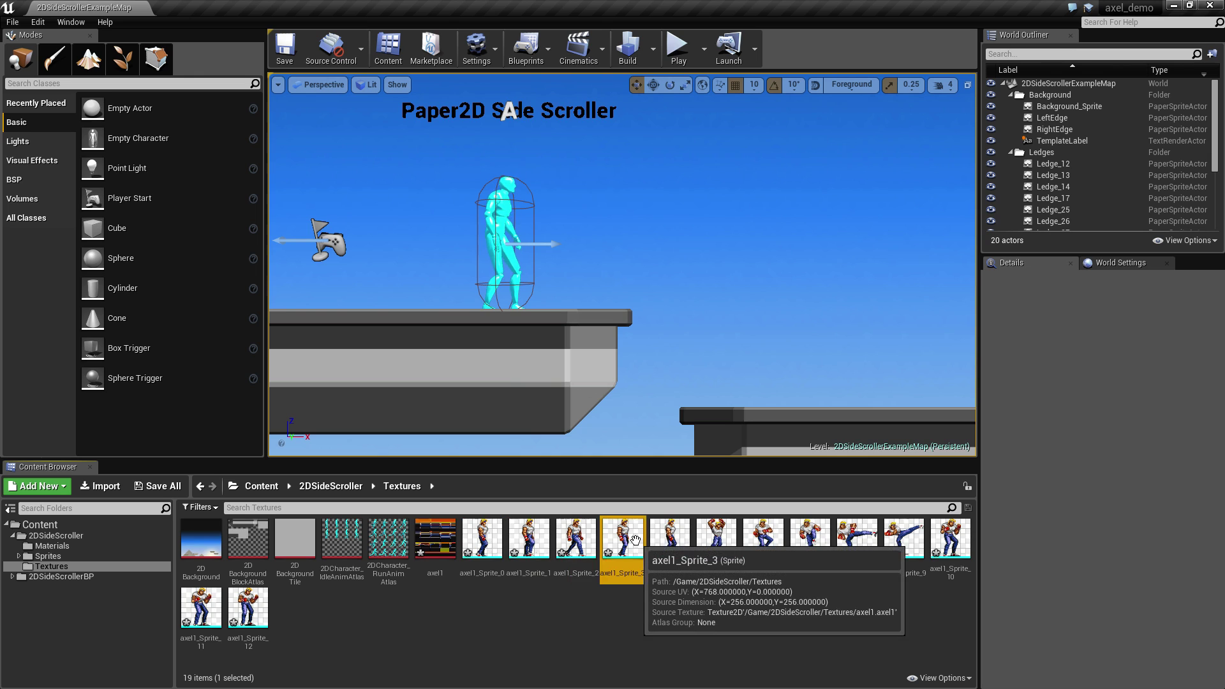
left_click(668, 536)
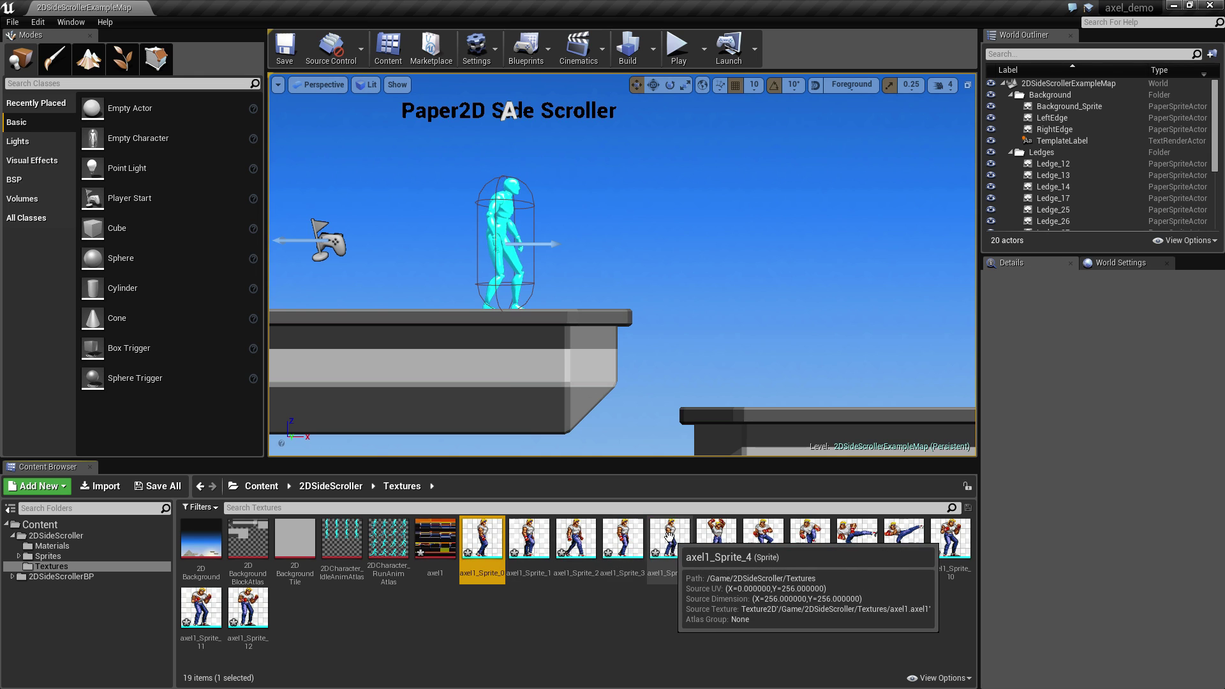
left_click(483, 539)
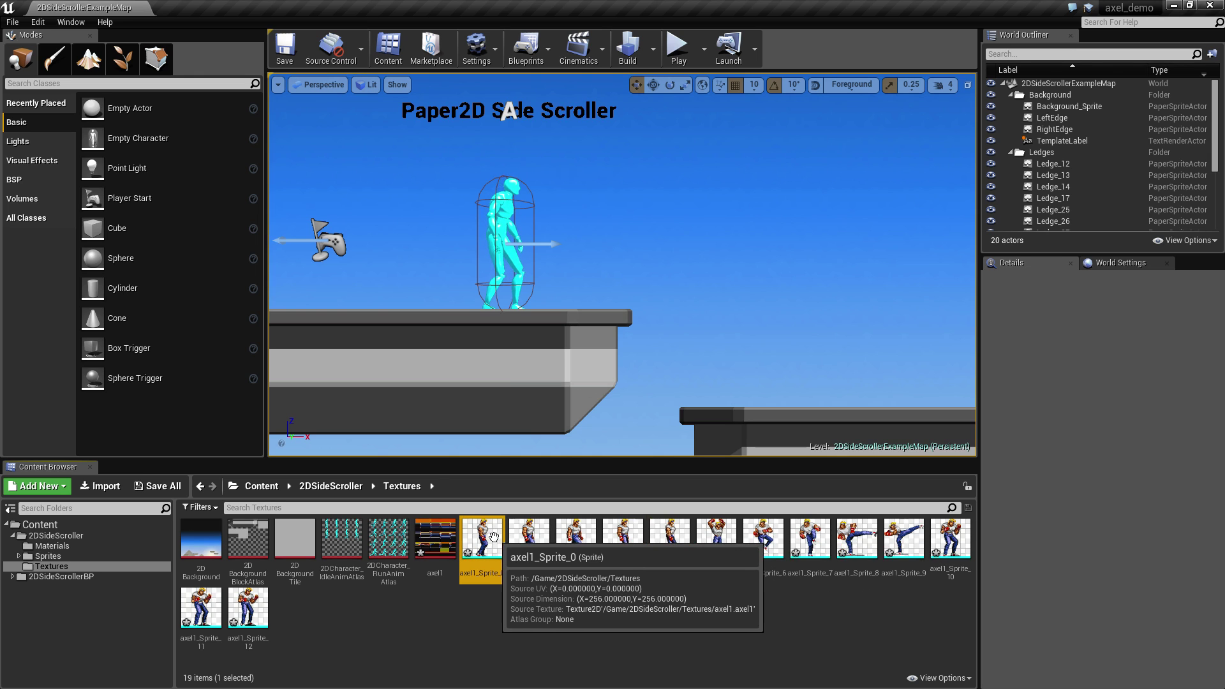
left_click(667, 542, "shift")
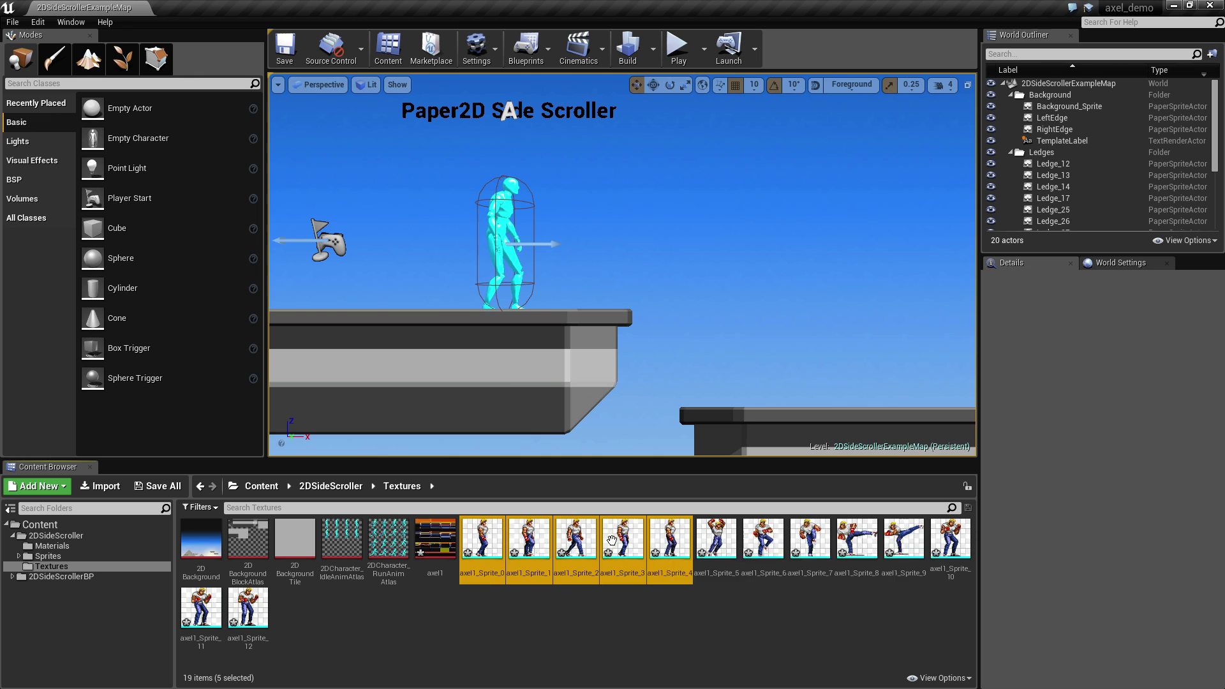
right_click(636, 533)
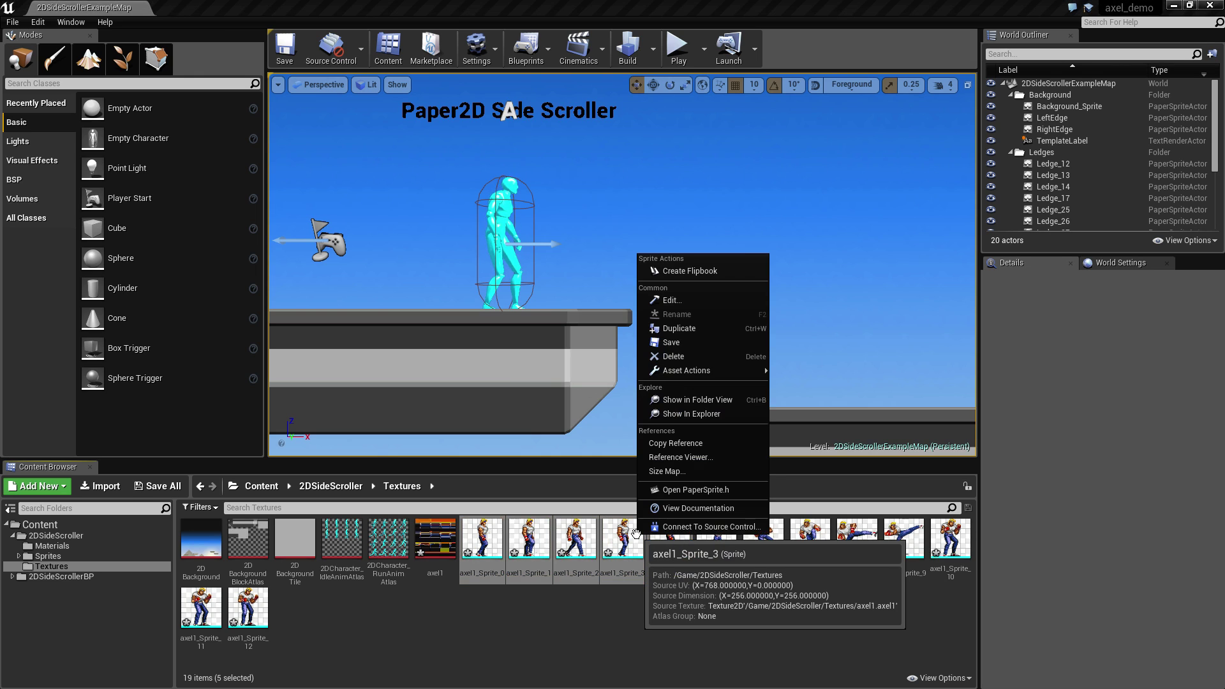
left_click(690, 271)
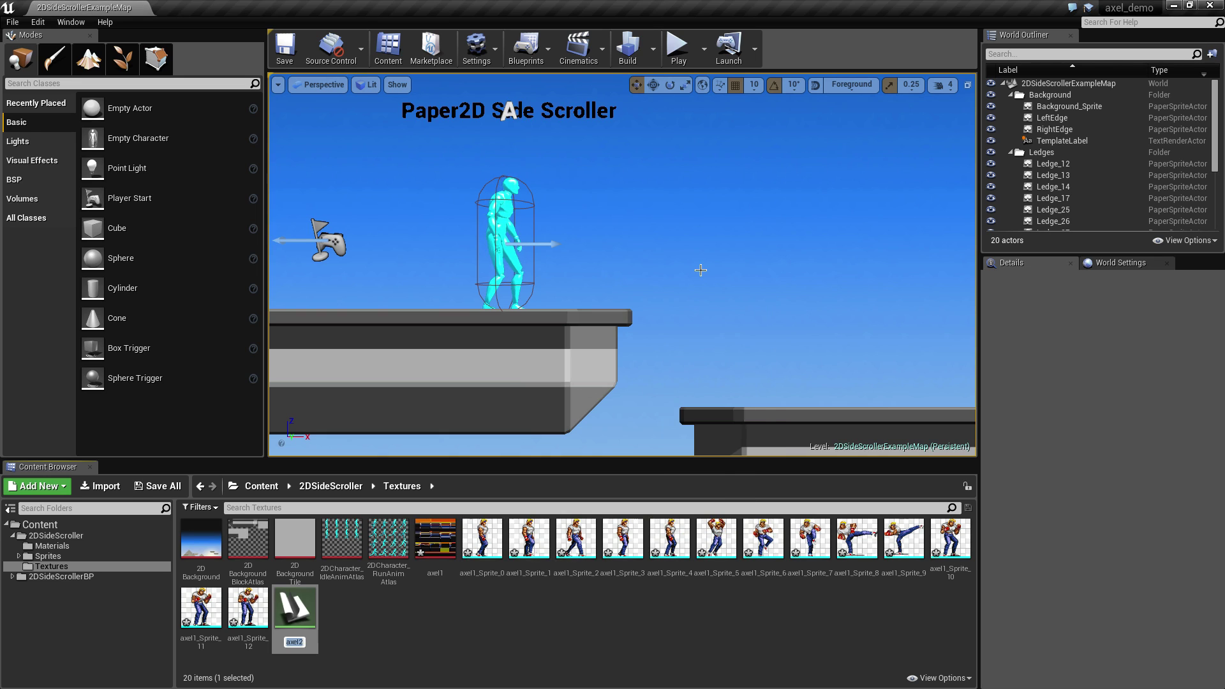
left_click(304, 645)
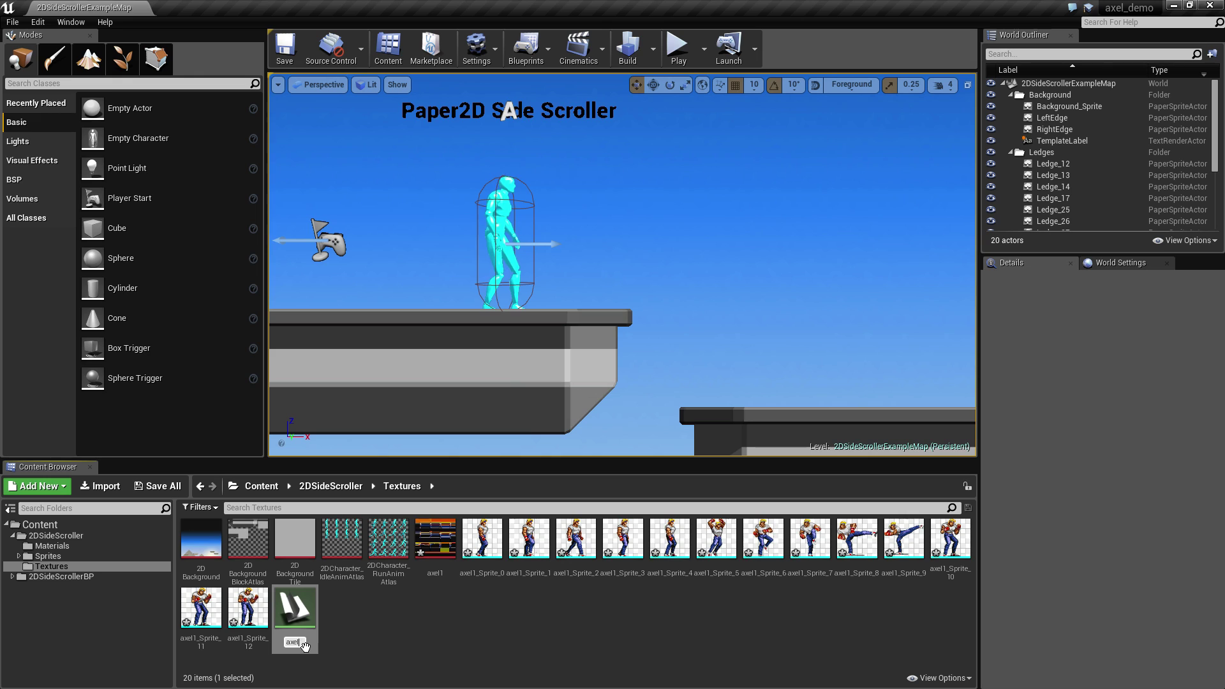
type("_walk")
key("Return")
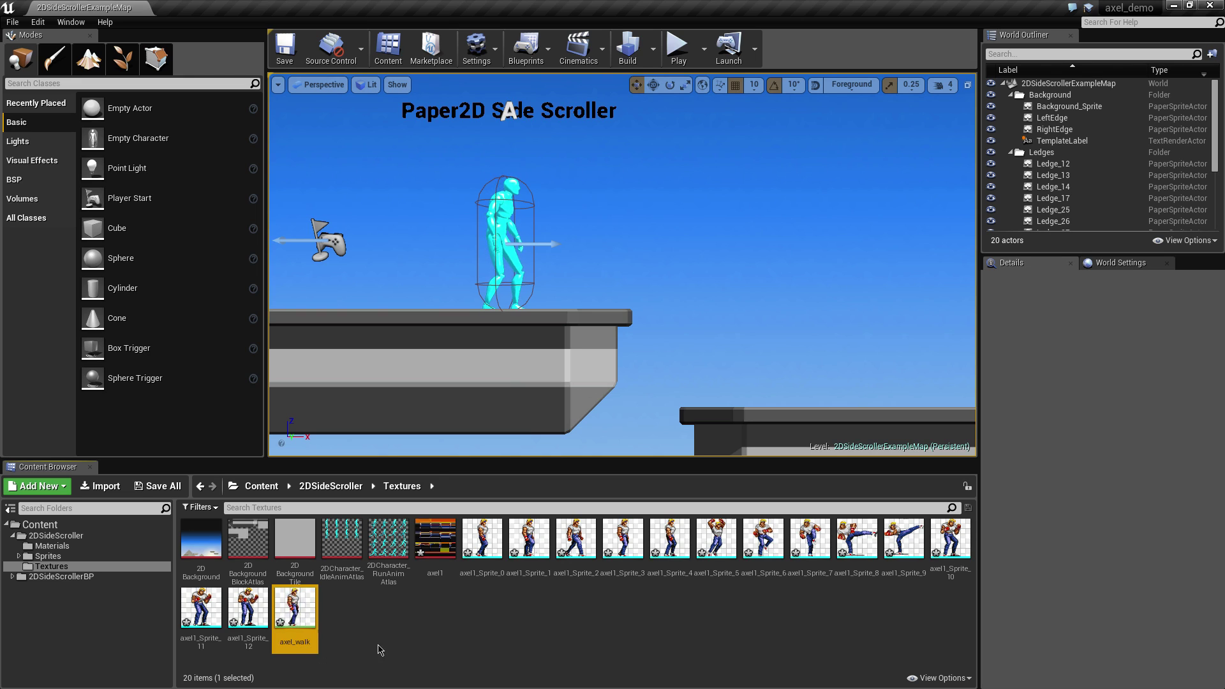
Create a flipbook from the single sprite axel1_Sprite_5 and name it axel_jump.
right_click(710, 538)
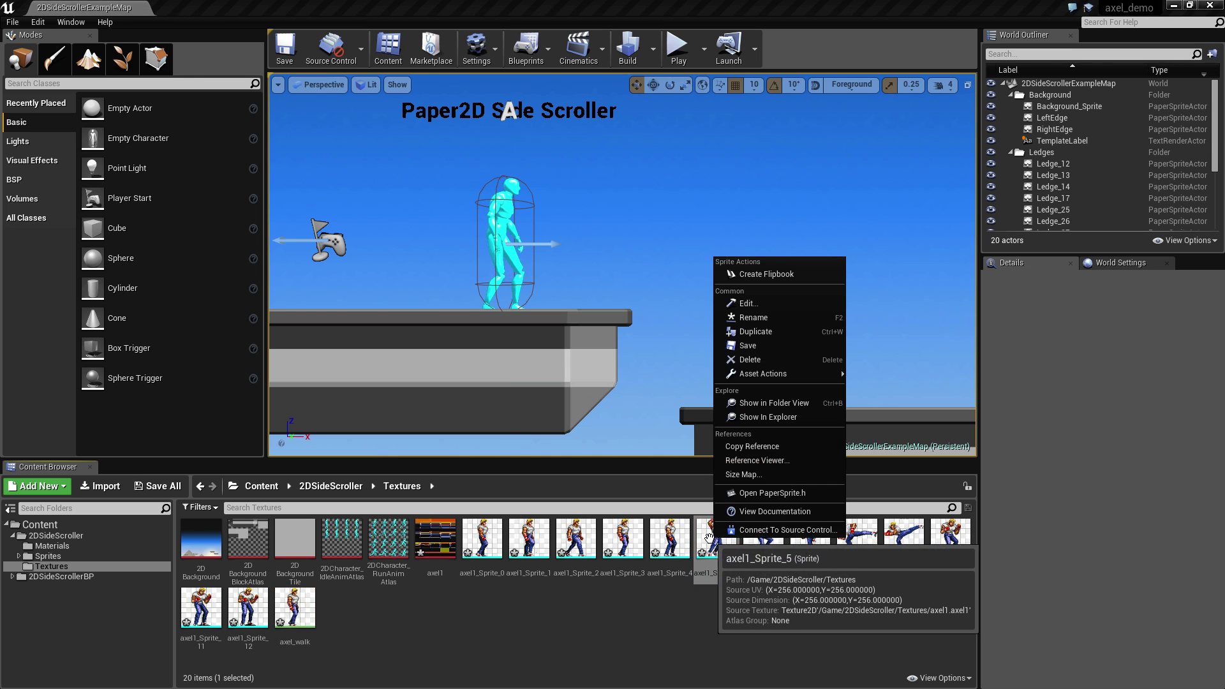
left_click(767, 274)
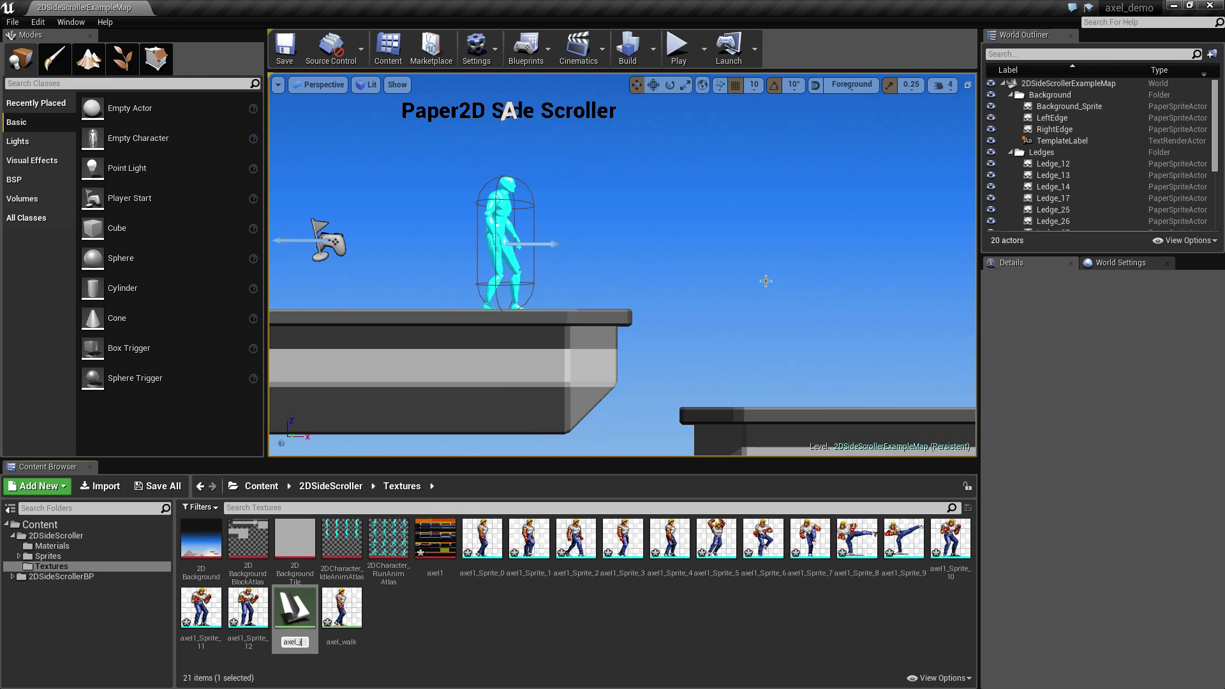
type("ump")
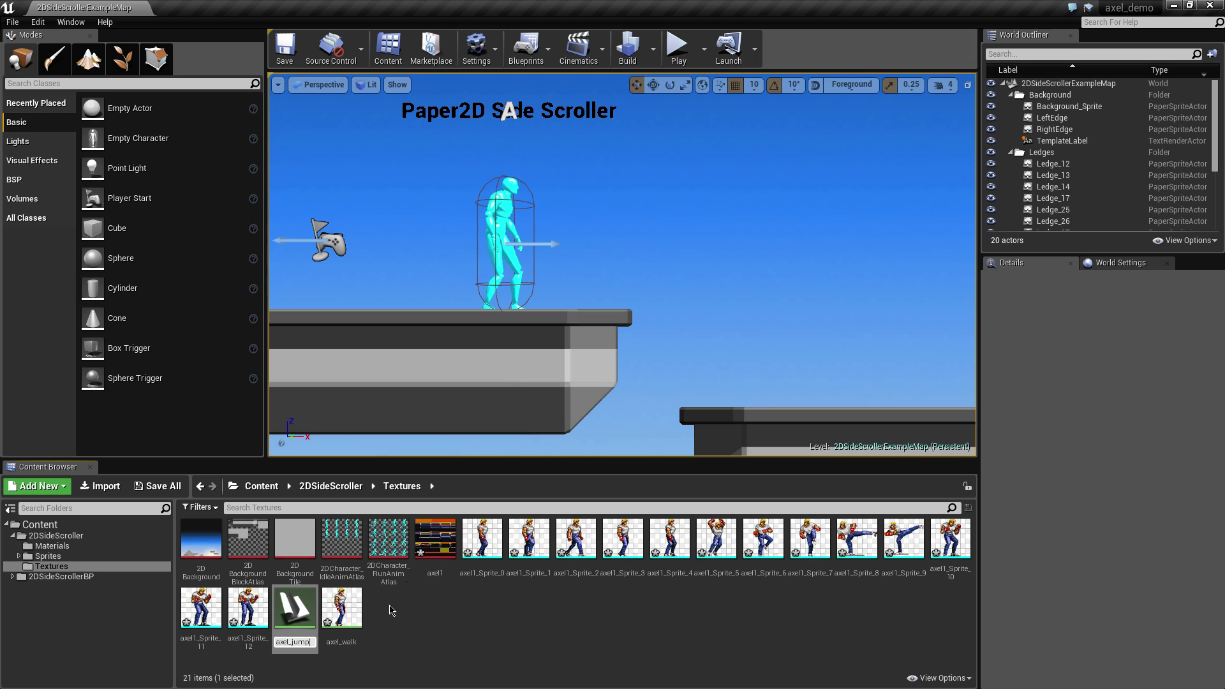
key("Return")
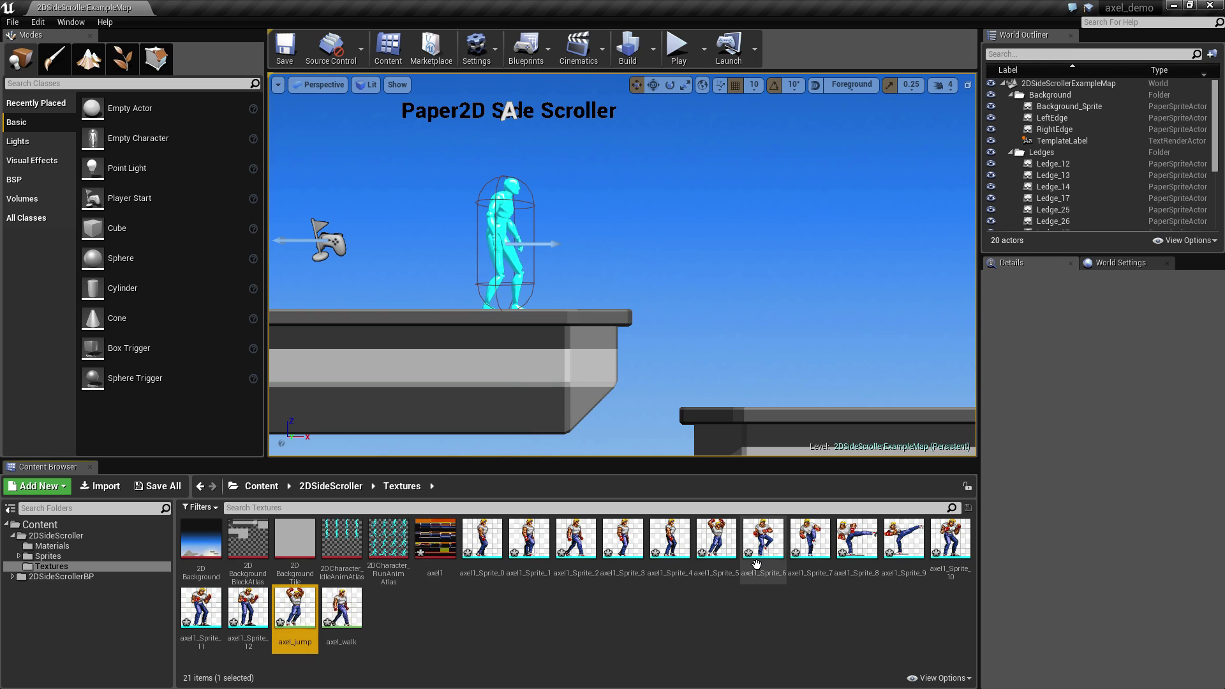
Create a flipbook from the kicking sprites axel1_Sprite_6 through axel1_Sprite_9 and name it axel_kick.
left_click(765, 542)
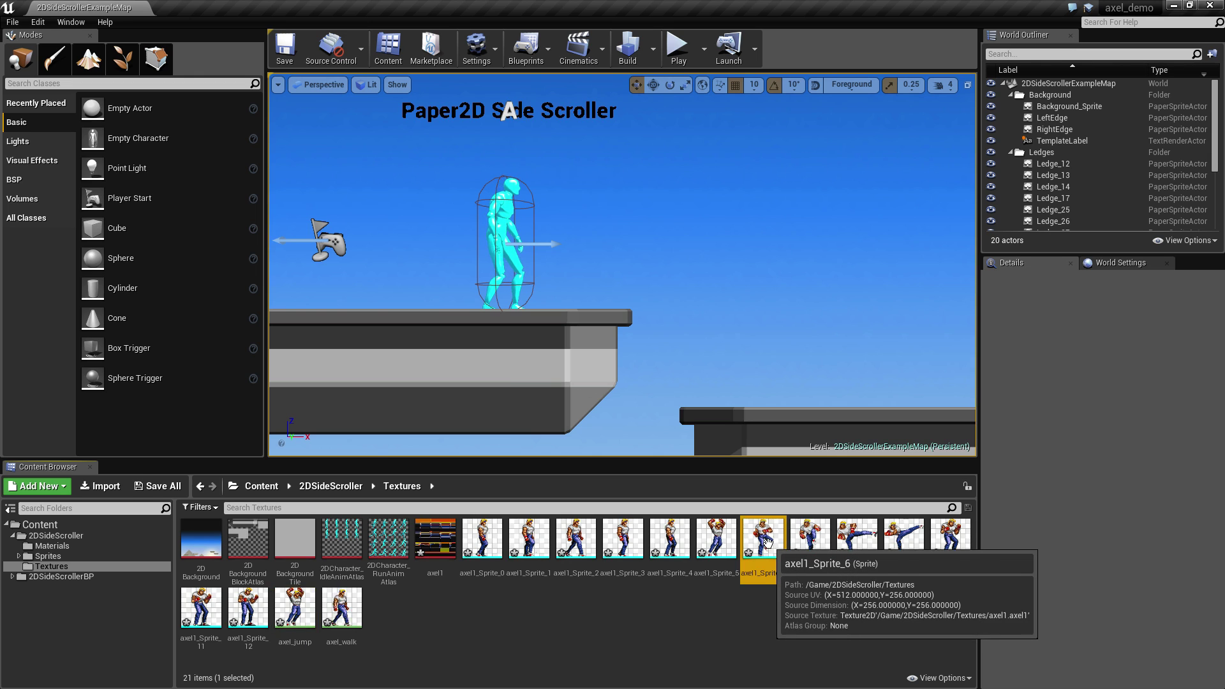
left_click(912, 543, "shift")
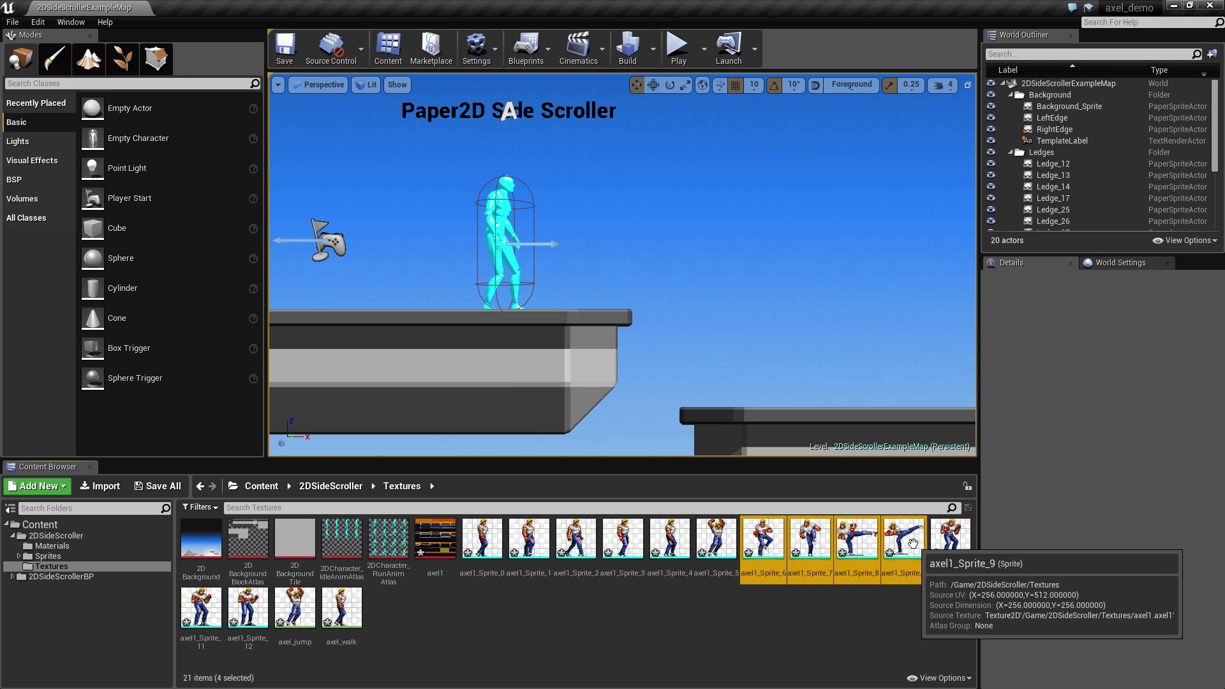
right_click(764, 536)
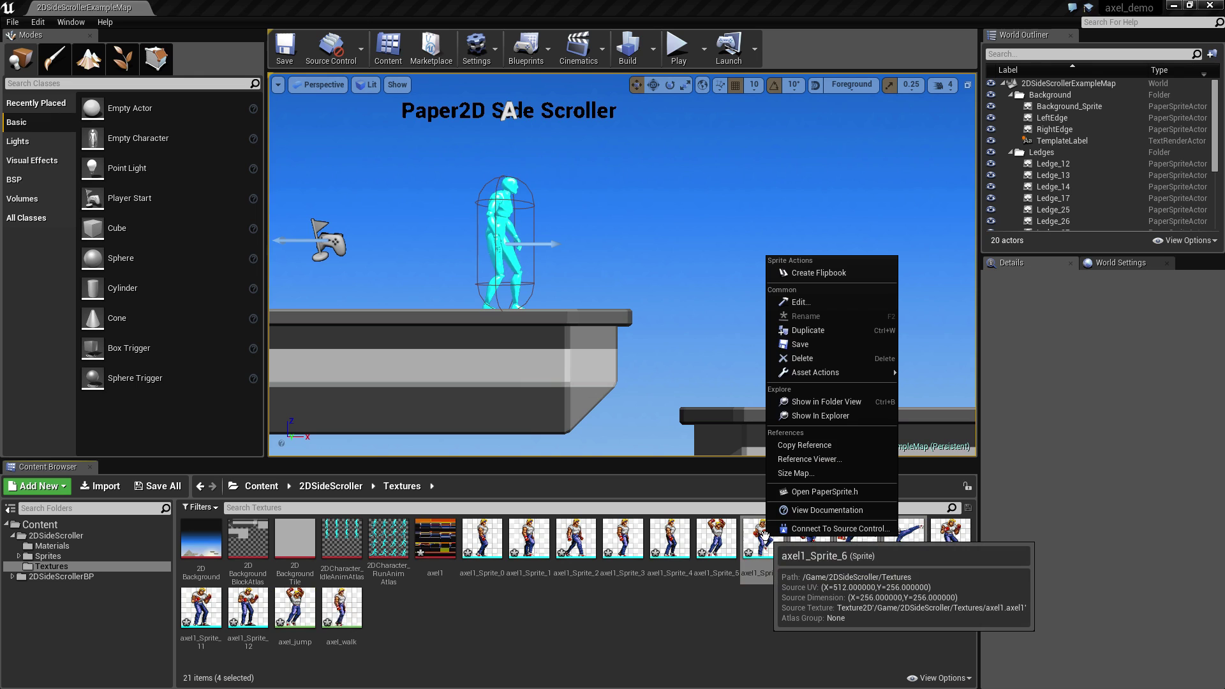
left_click(838, 279)
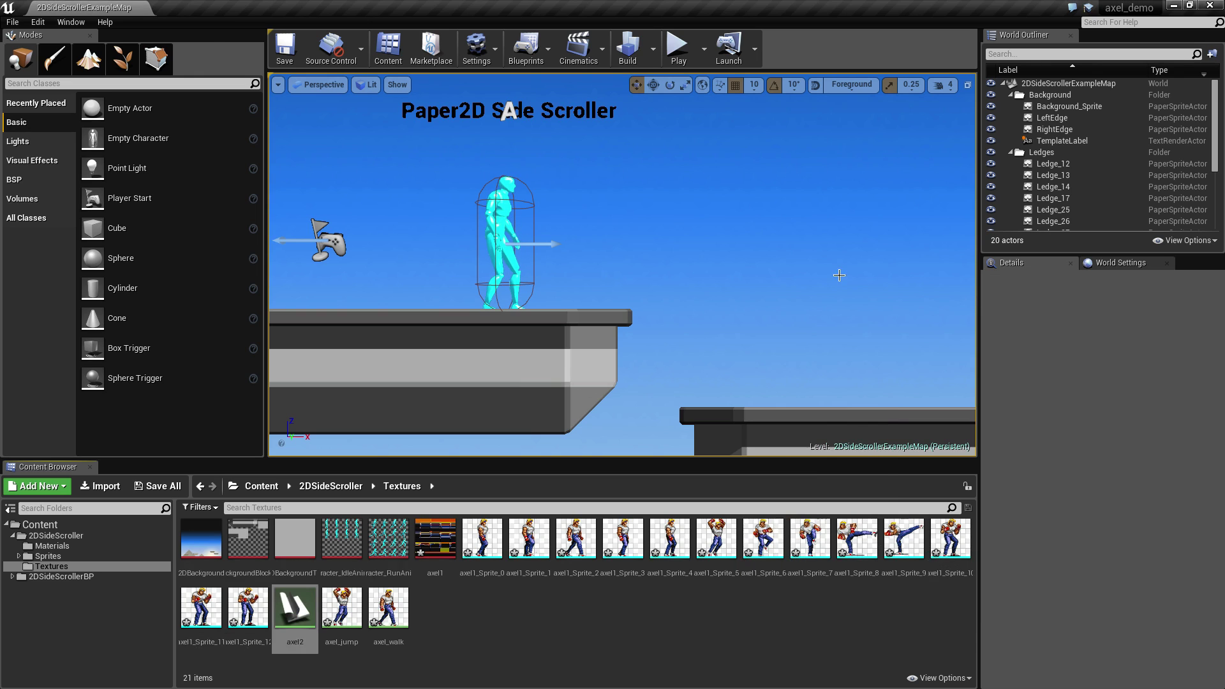
type("axel_")
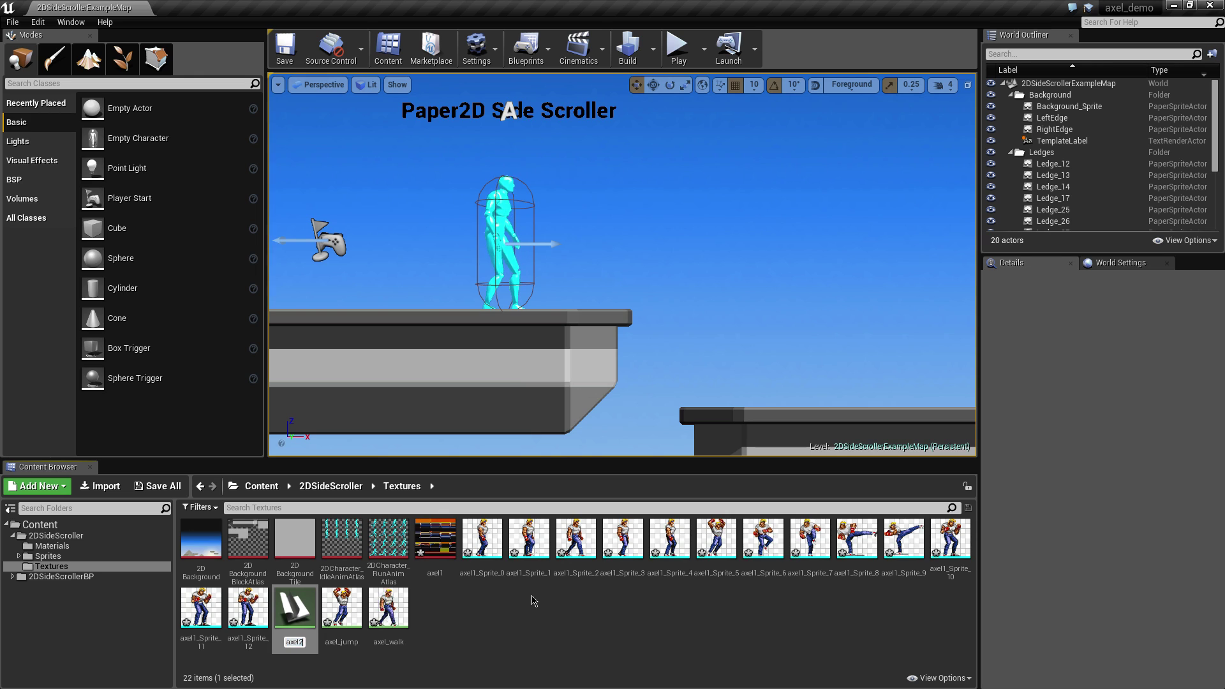
type("kick")
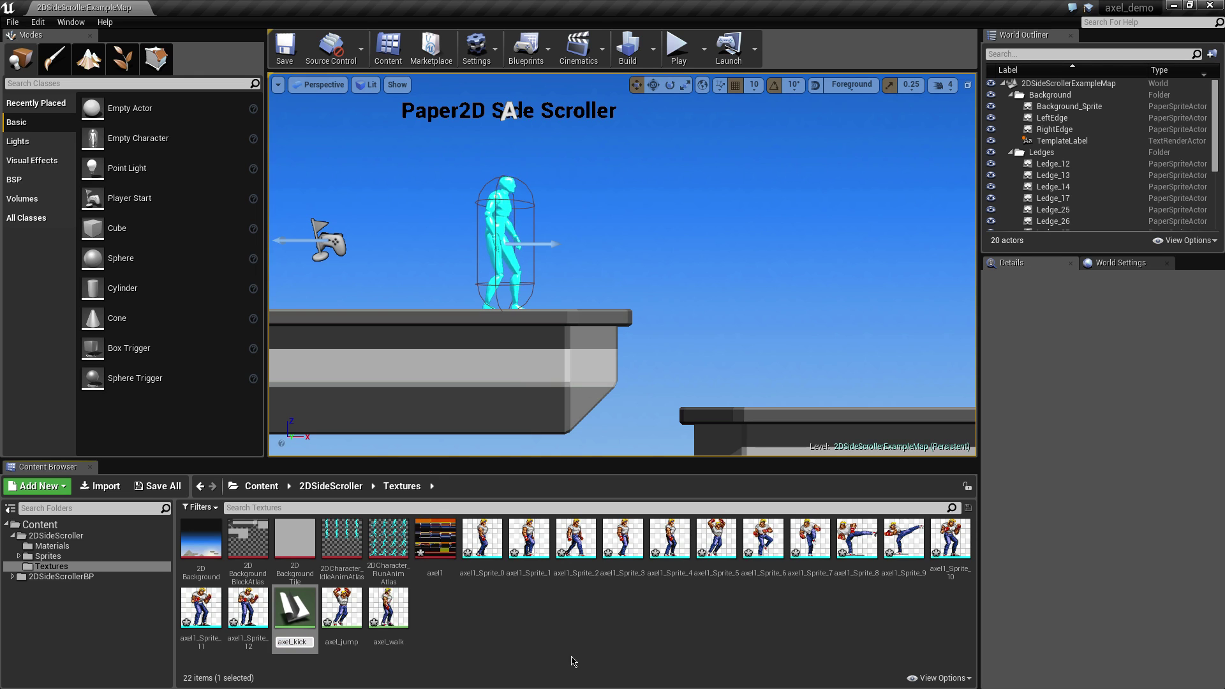
key("Return")
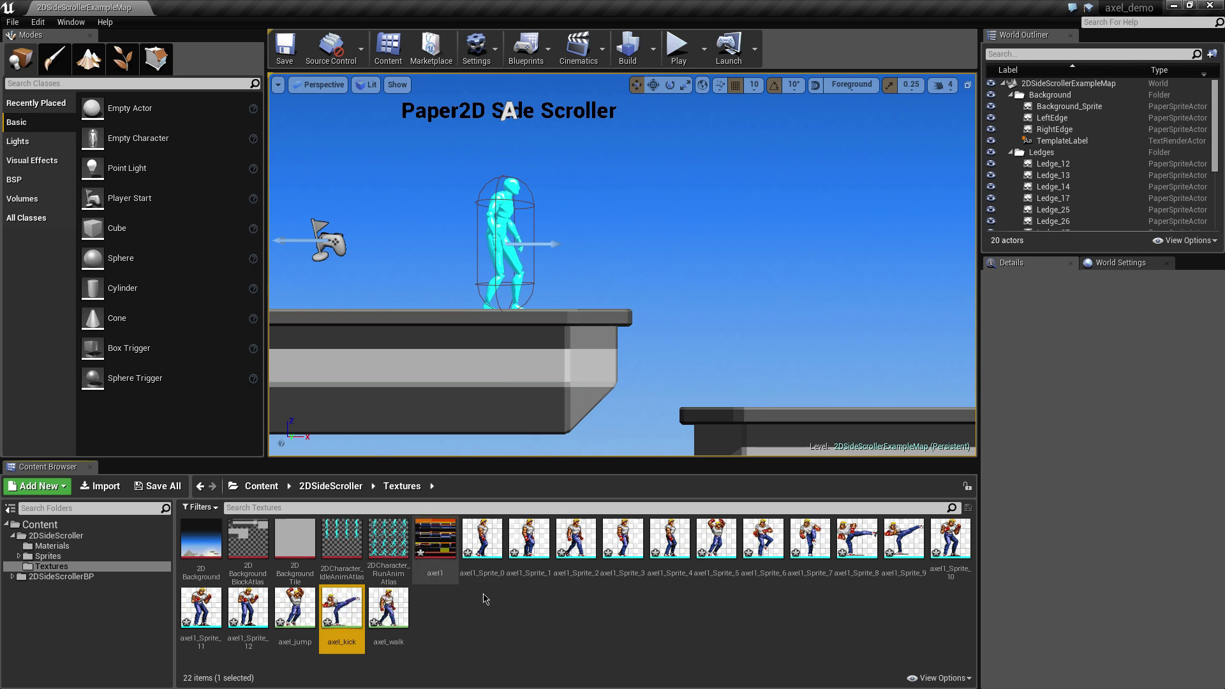
Create a flipbook from the idle sprites axel1_Sprite_10 through axel1_Sprite_12 and name it axel_idle.
left_click(958, 539)
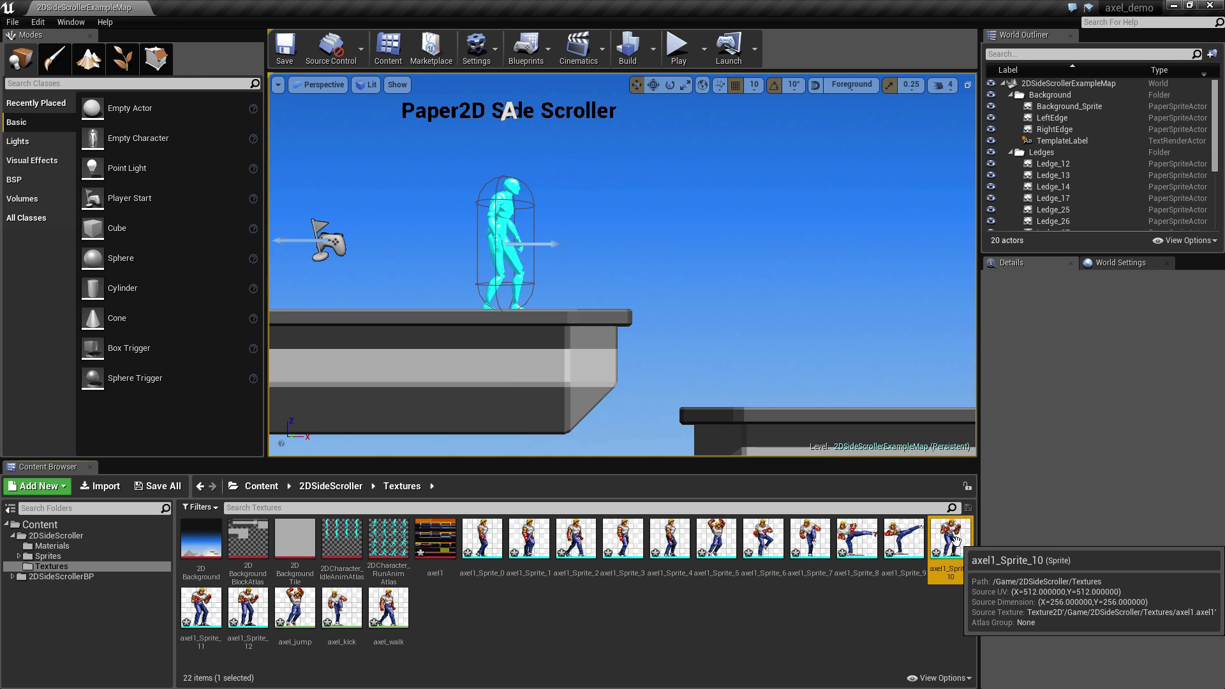
left_click(249, 606, "shift")
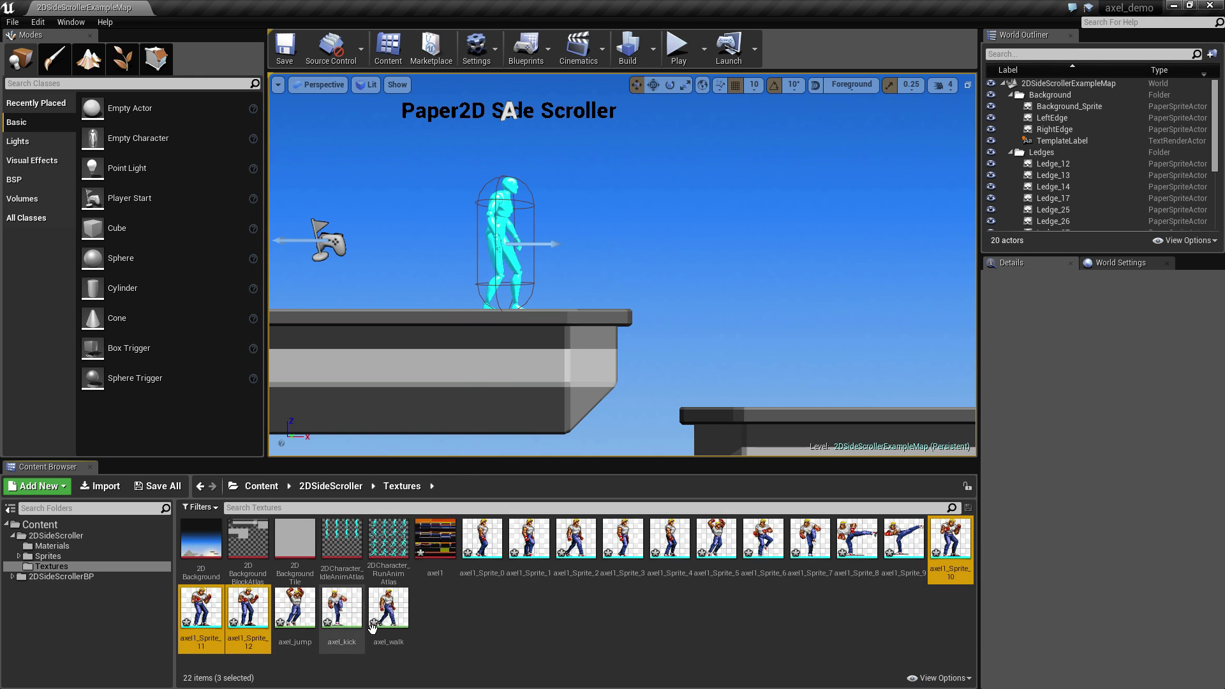
right_click(246, 609)
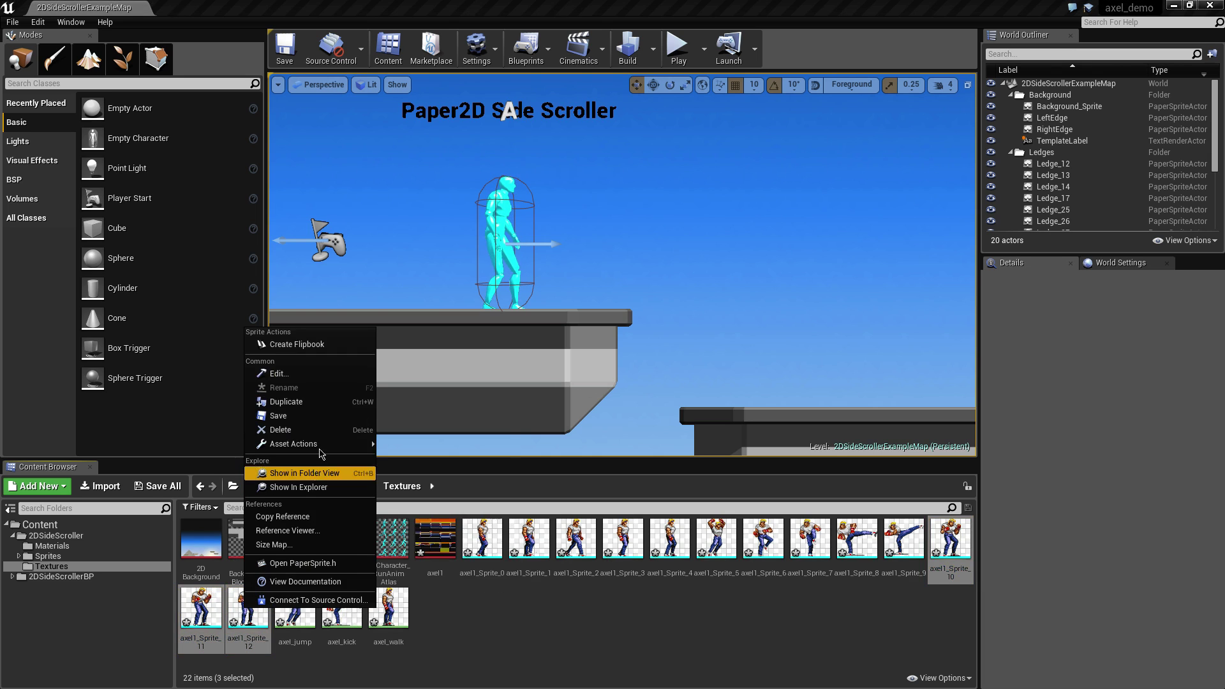
left_click(335, 344)
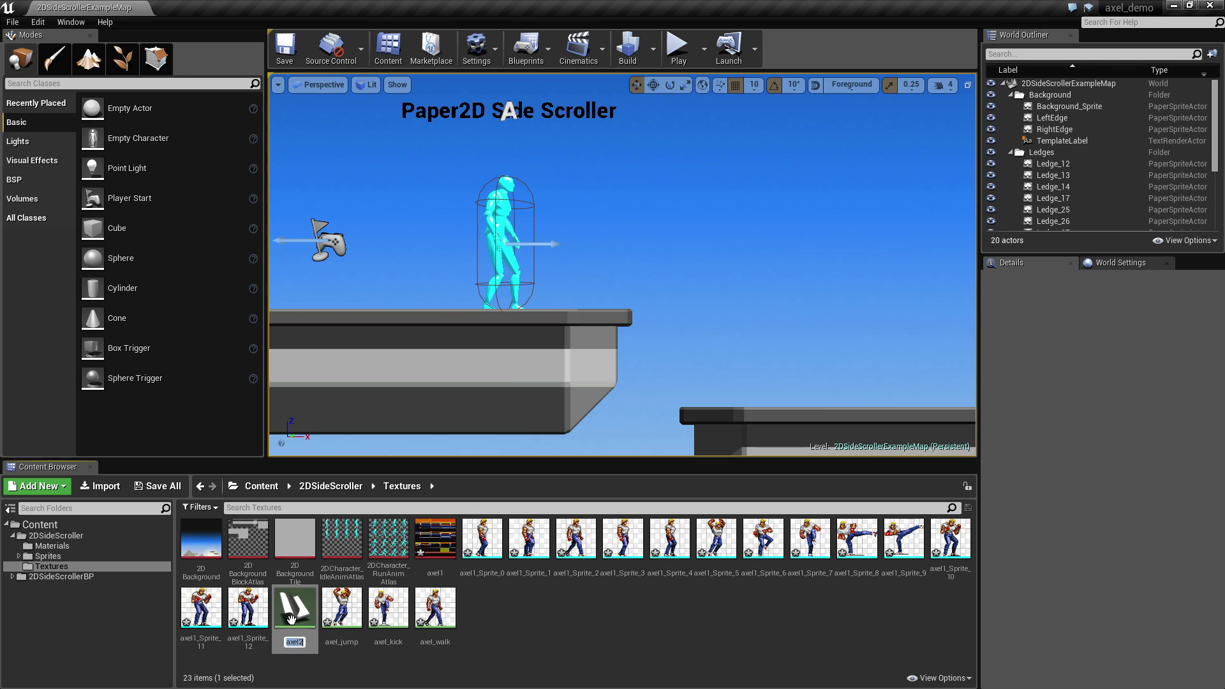
type("axel_idle")
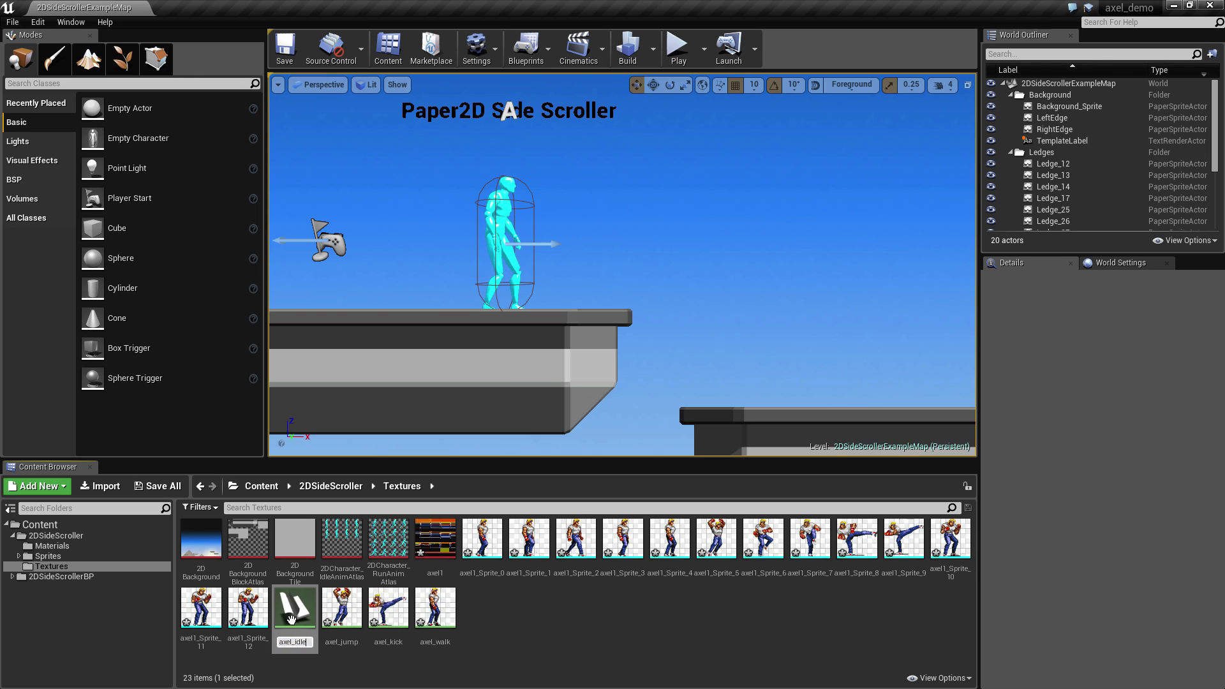
key("Return")
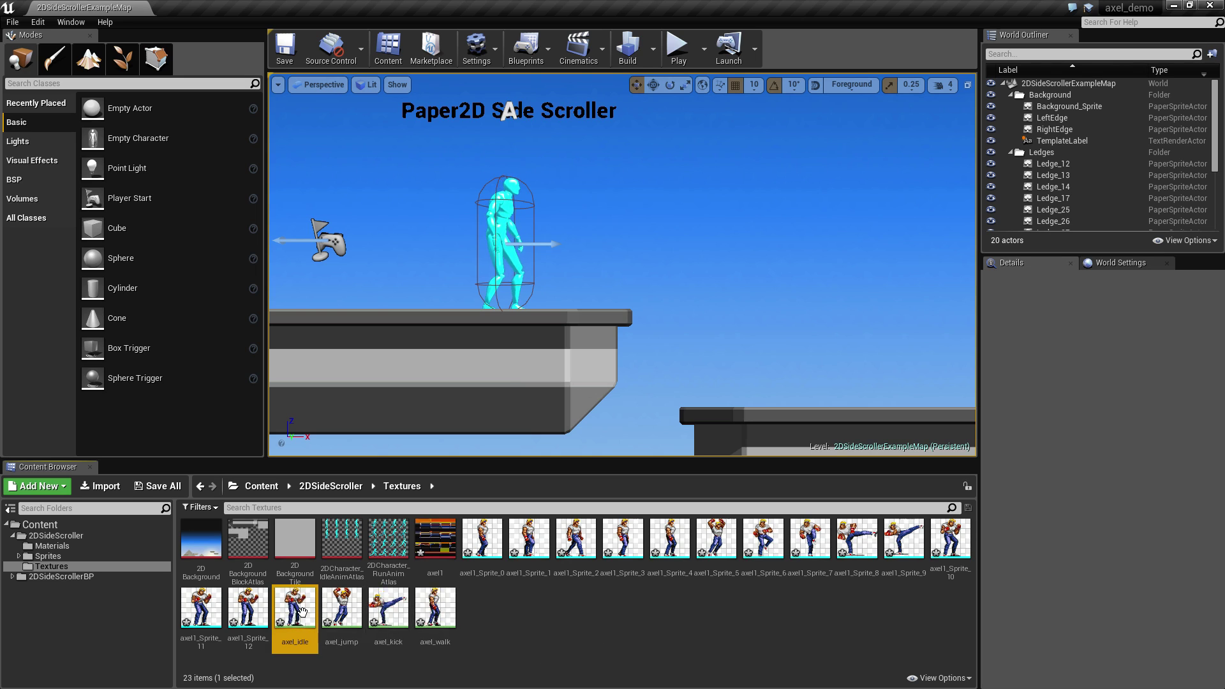
left_click(357, 610)
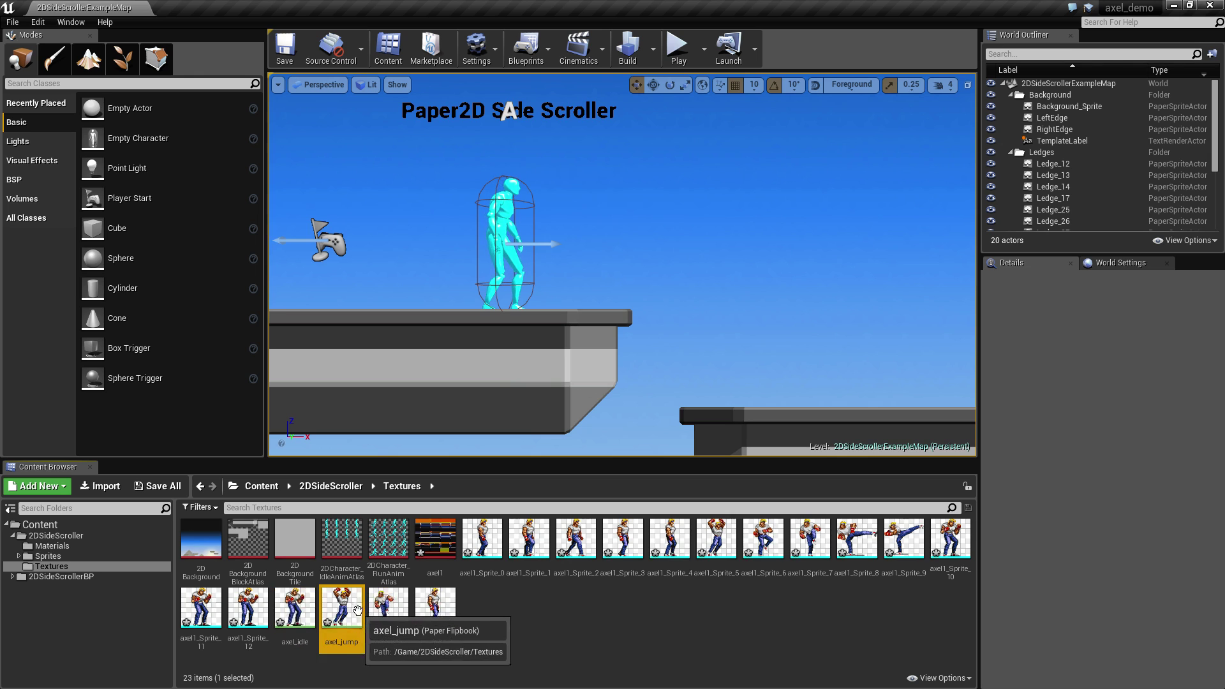
left_click(435, 607)
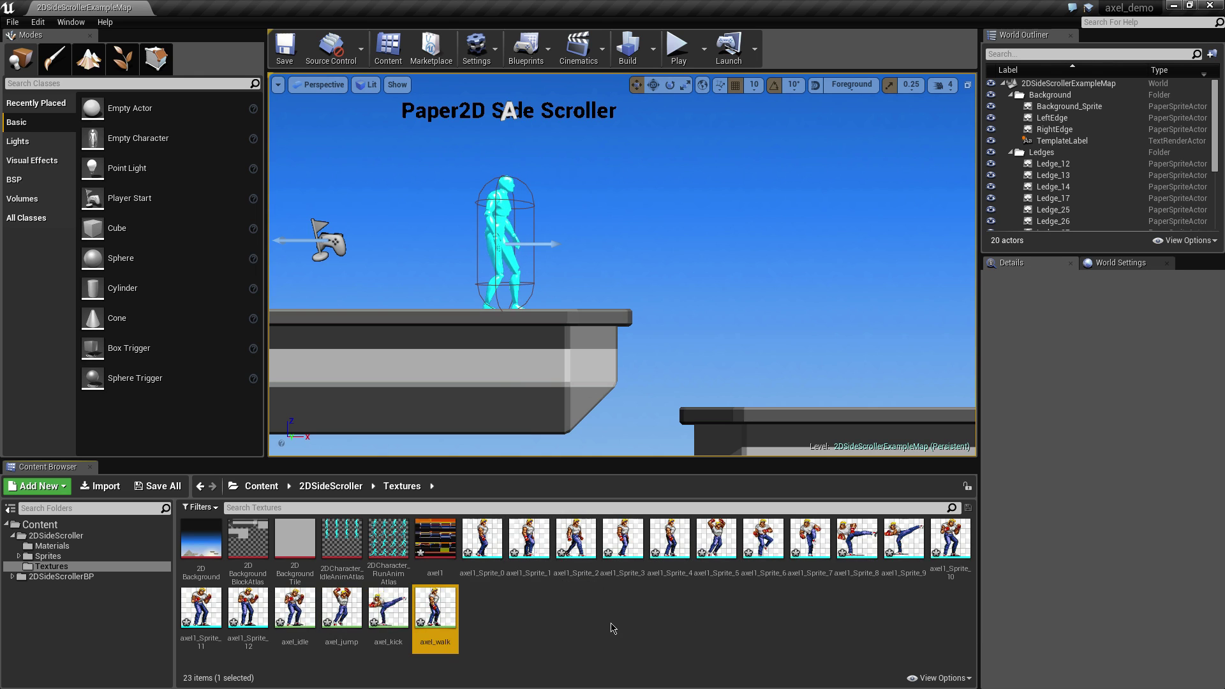
Open axel1_Sprite_0 in the Sprite Editor, examine its source region on the sheet, and return to the normal view.
double_click(486, 537)
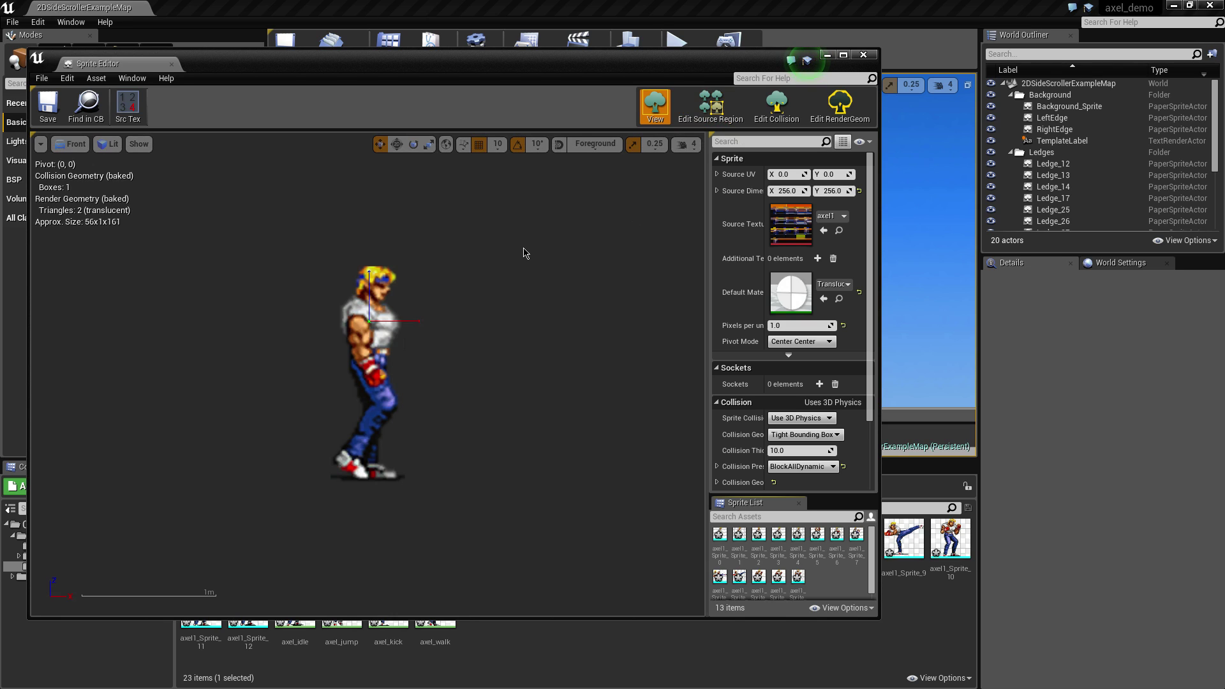
left_click(710, 106)
scroll(313, 308, "up", 5)
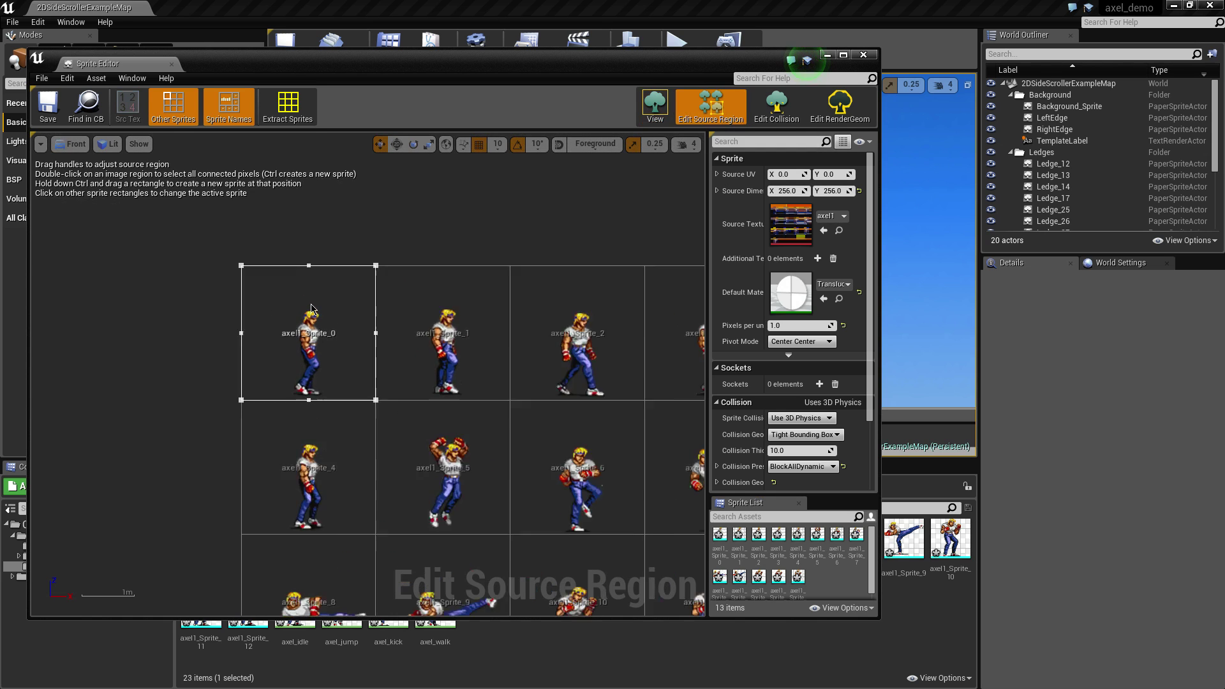
scroll(315, 309, "up", 2)
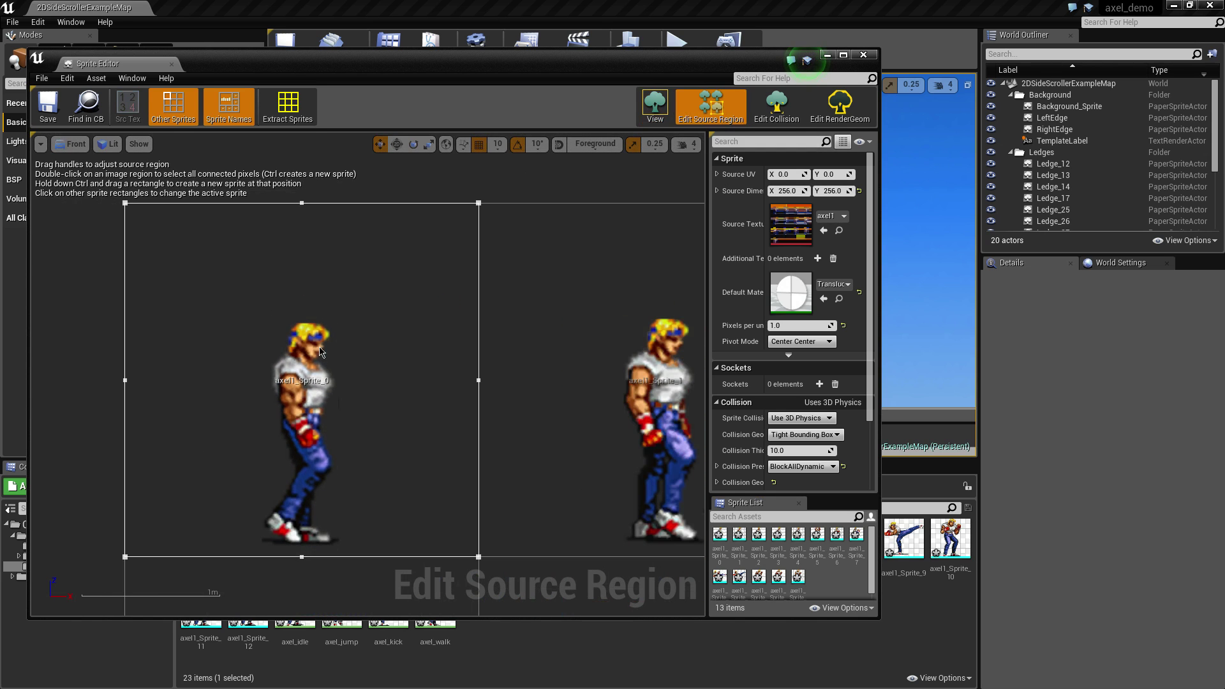
left_click(654, 105)
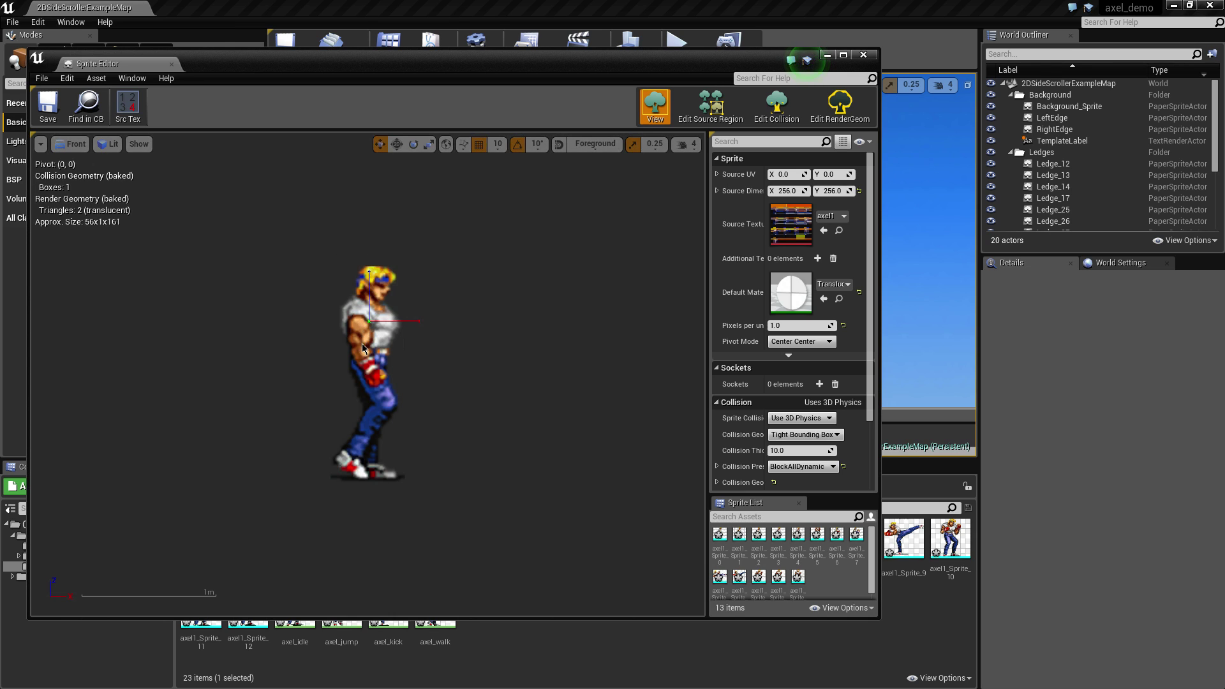
Try the Bottom Center pivot mode on axel1_Sprite_0, followed by a Custom pivot with X set to 94.
left_click(802, 344)
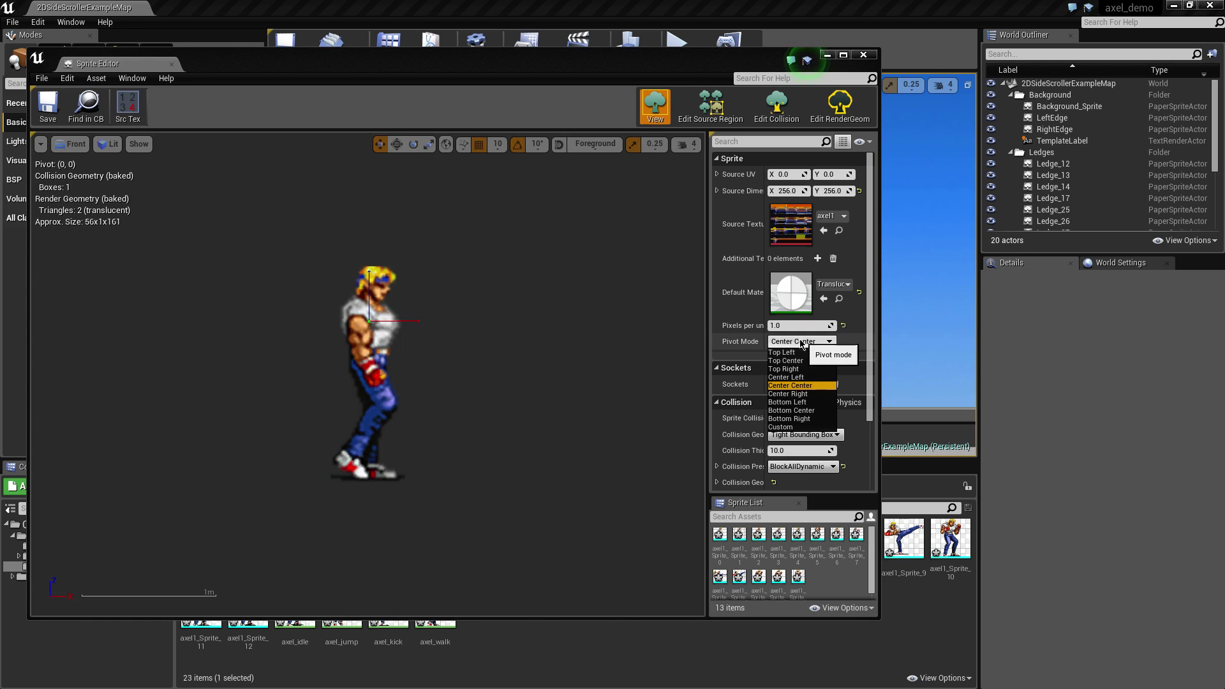
left_click(805, 411)
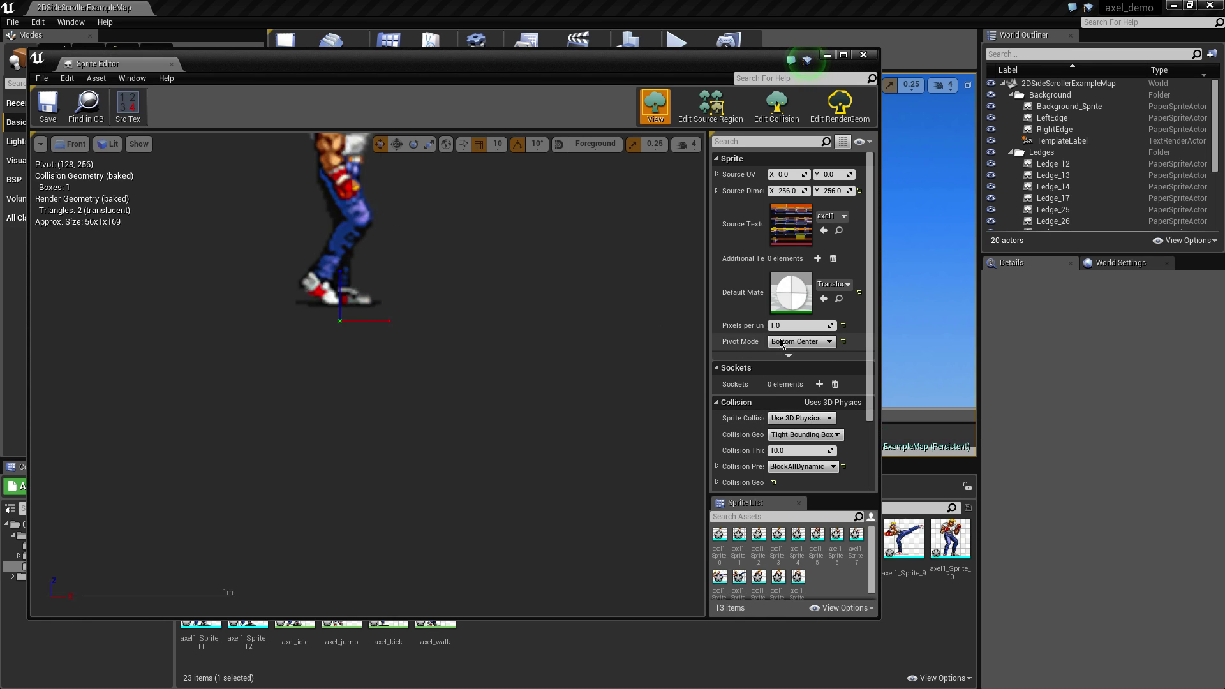
left_click(801, 342)
left_click(801, 427)
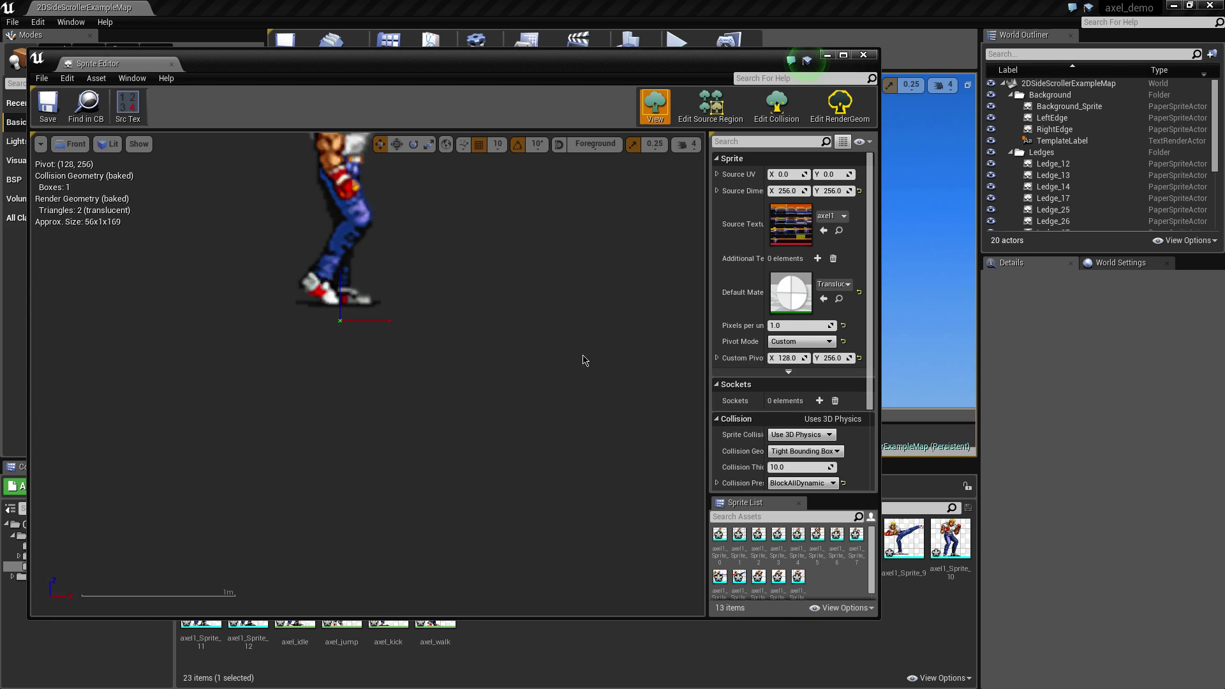
scroll(580, 356, "down", 2)
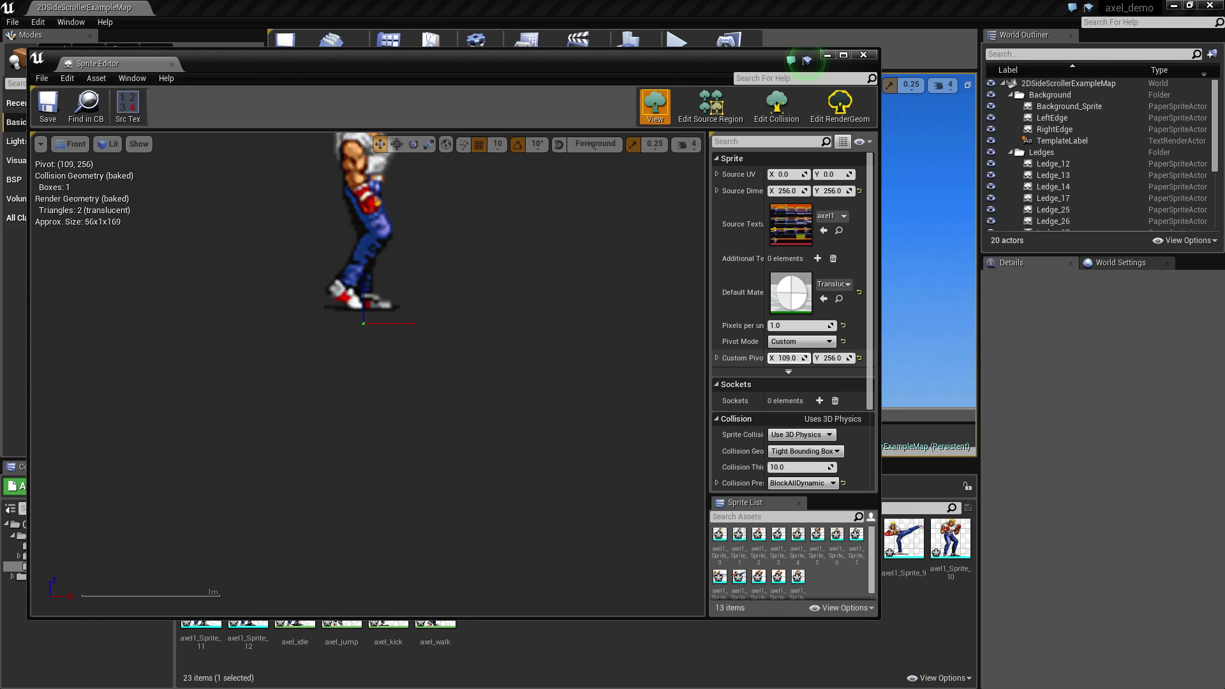
left_click_drag(791, 358, 789, 357)
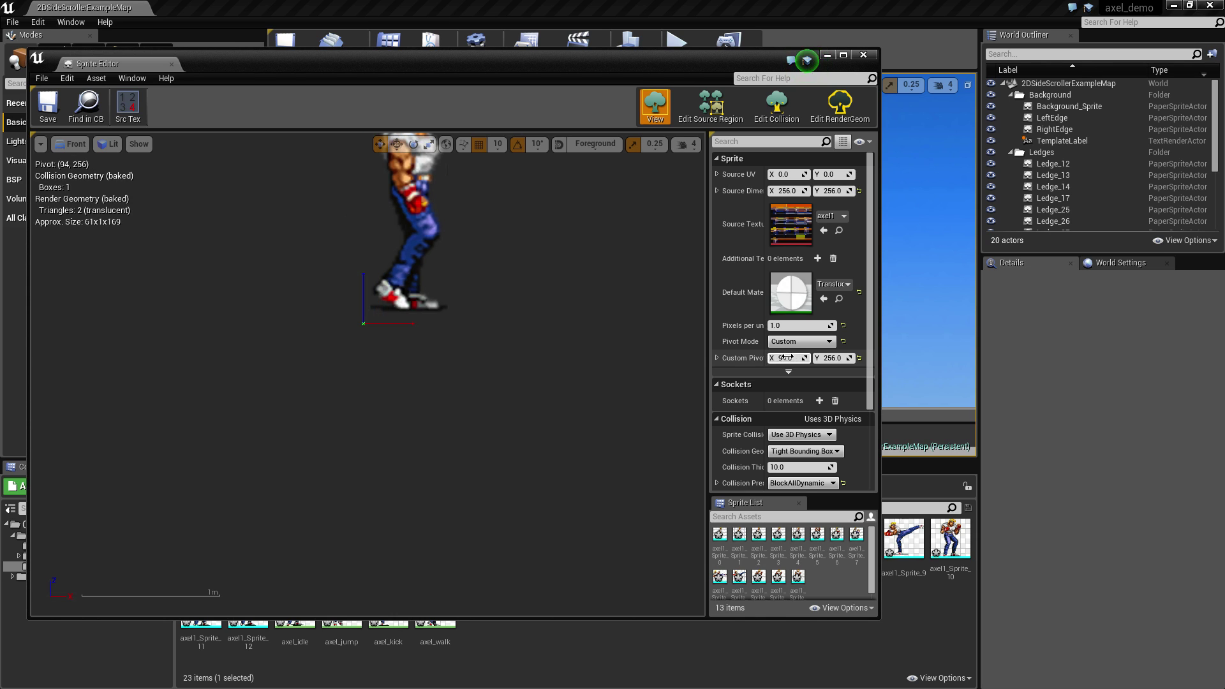
Restore the sprite's pivot mode to Center Center and close the Sprite Editor.
left_click(819, 345)
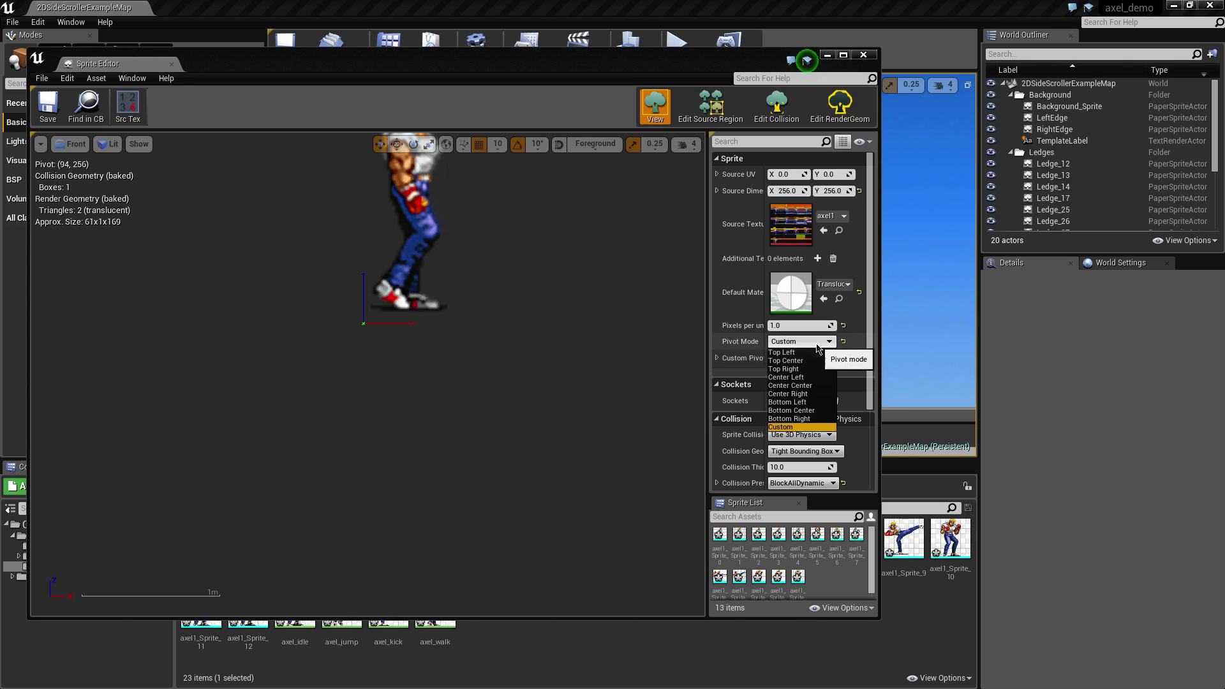
left_click(790, 385)
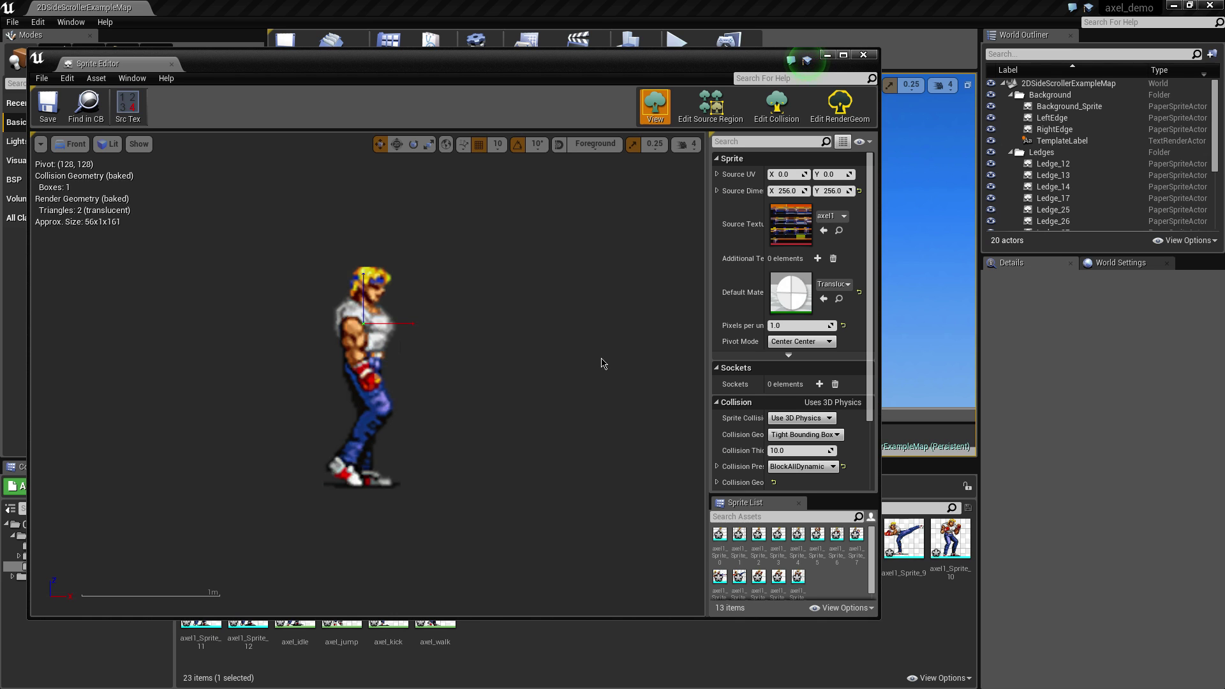
left_click(871, 58)
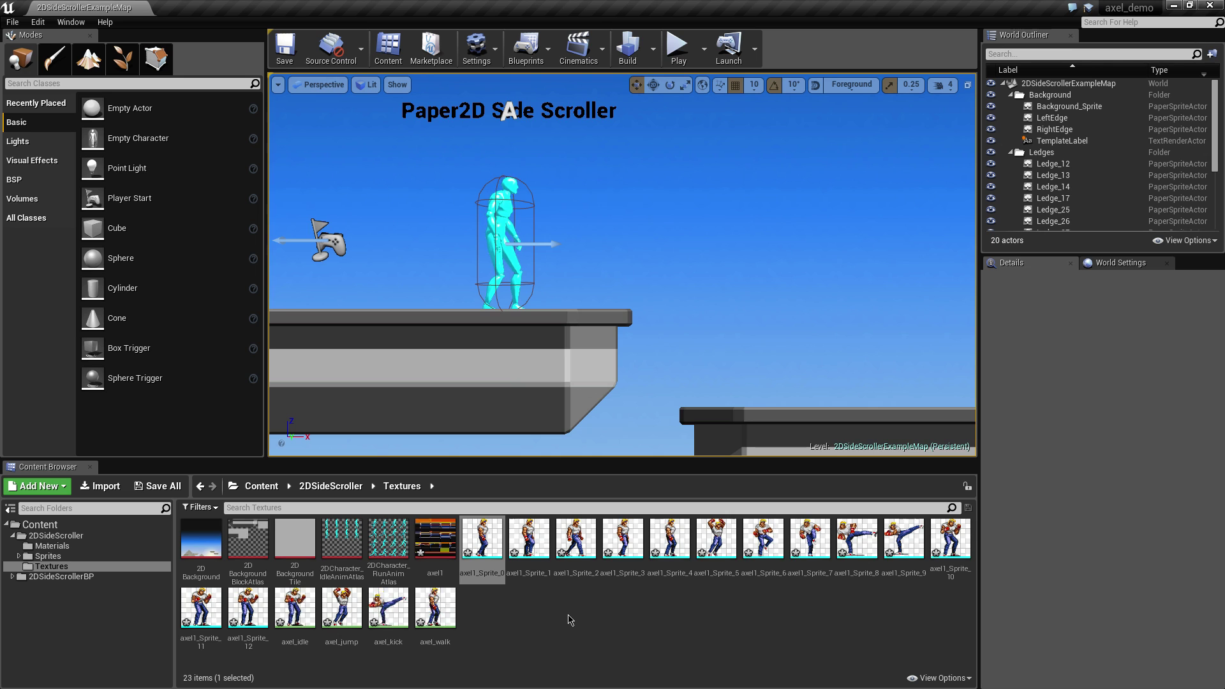
Reopen axel1_Sprite_0, look through its pivot mode options without changing them, and display its collision geometry for editing.
double_click(482, 538)
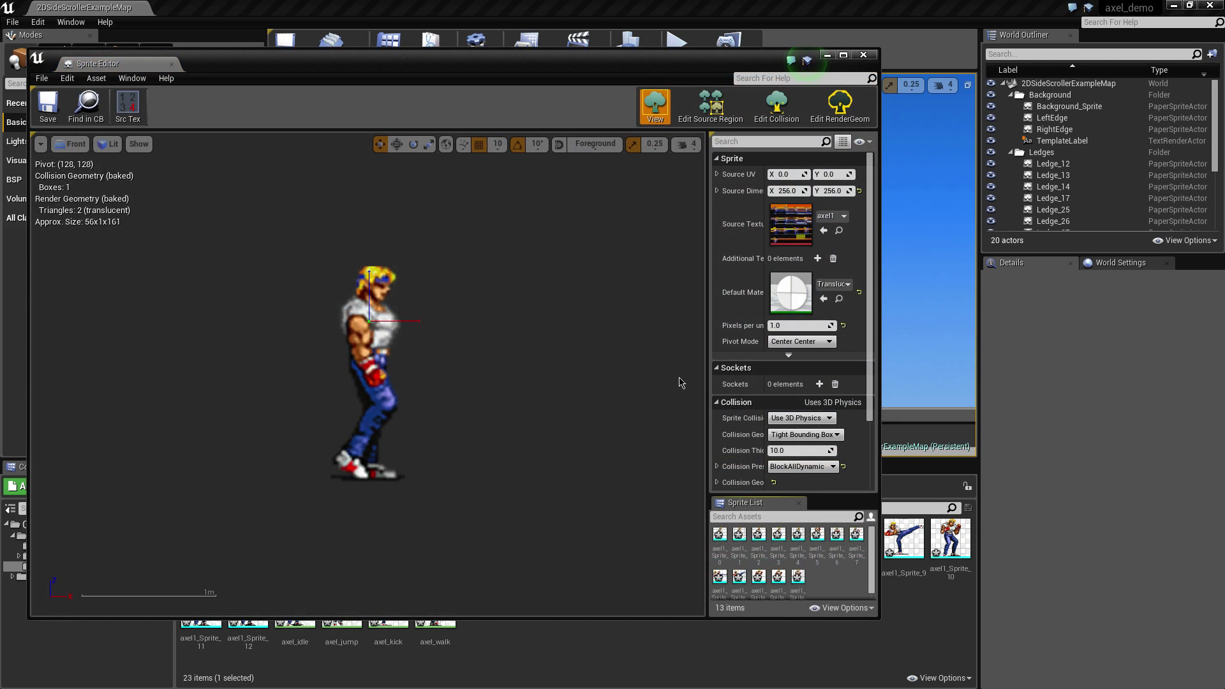
left_click(803, 341)
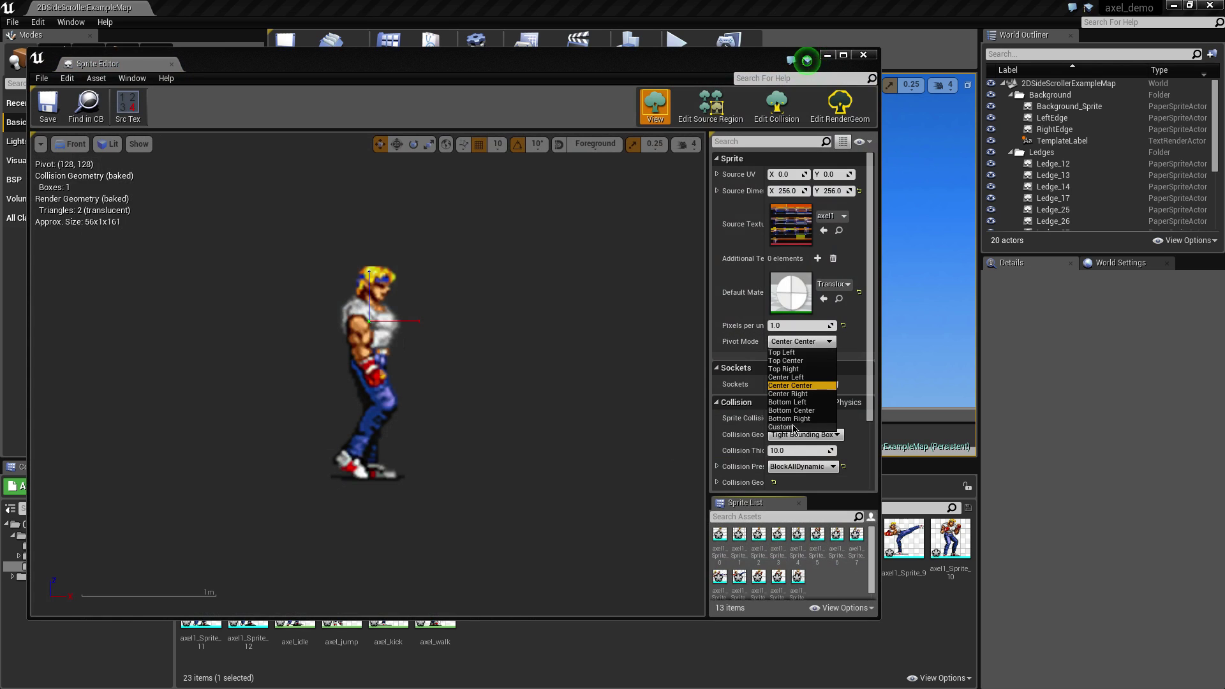
left_click(628, 377)
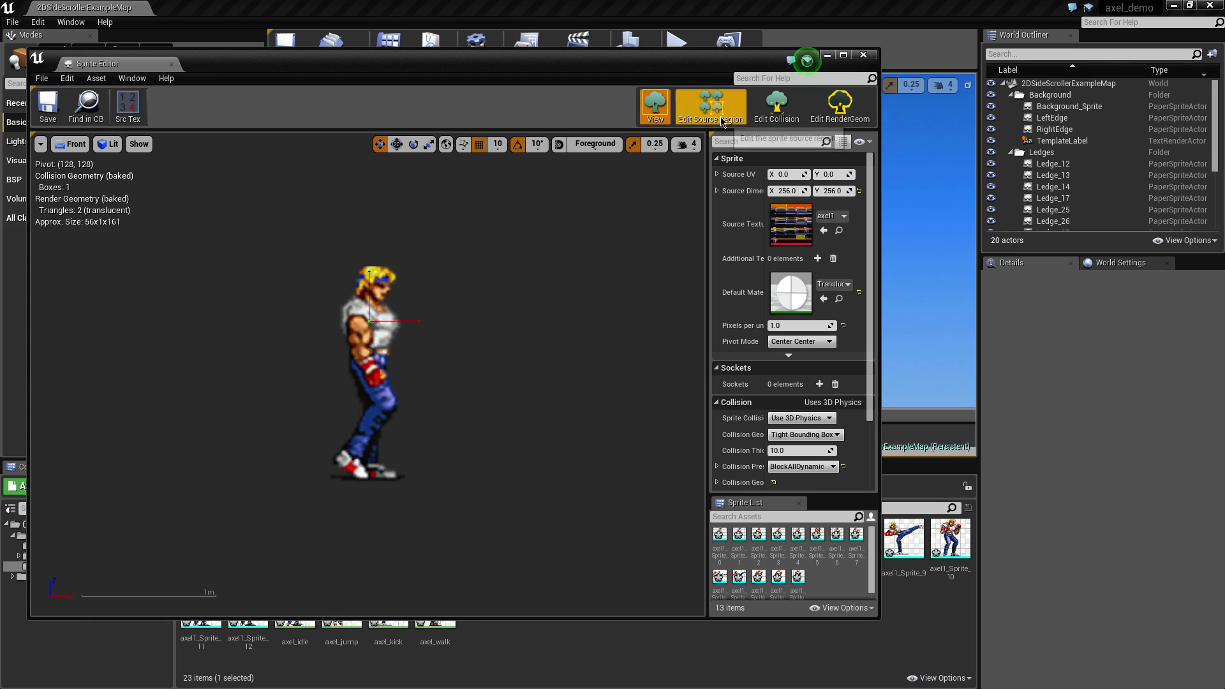
left_click(770, 119)
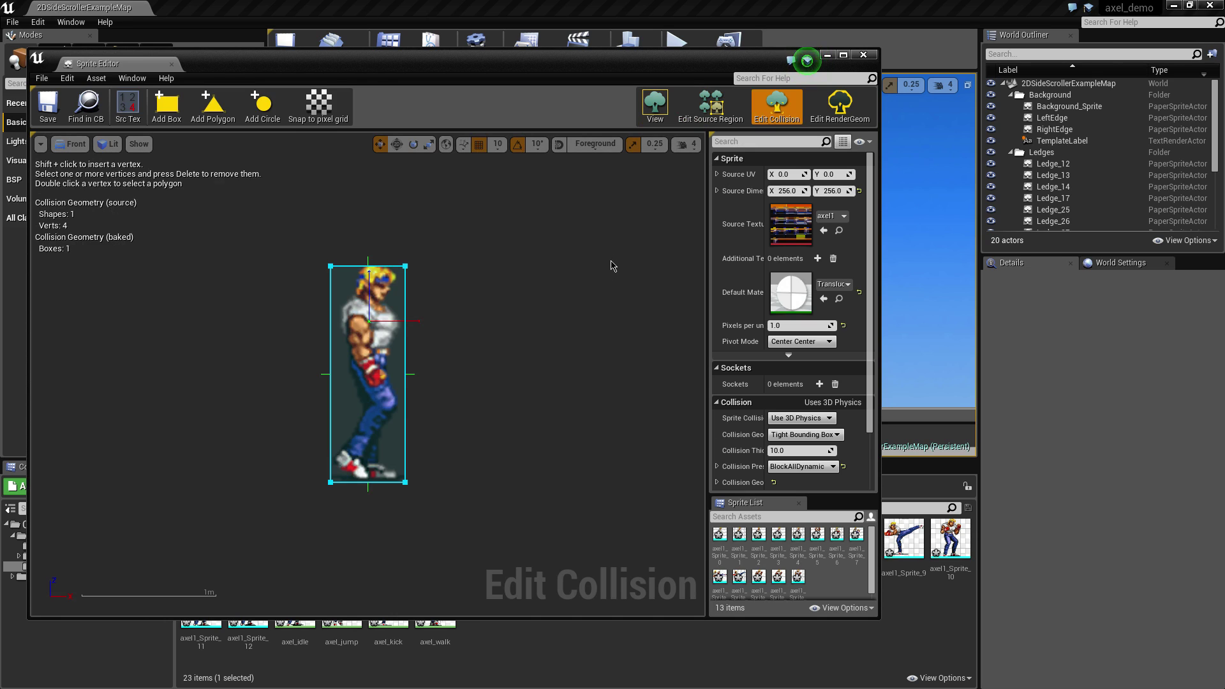
Try Source Bounding Box and Shrink Wrapped as the sprite's collision geometry type, and return it to Tight Bounding Box.
left_click(801, 434)
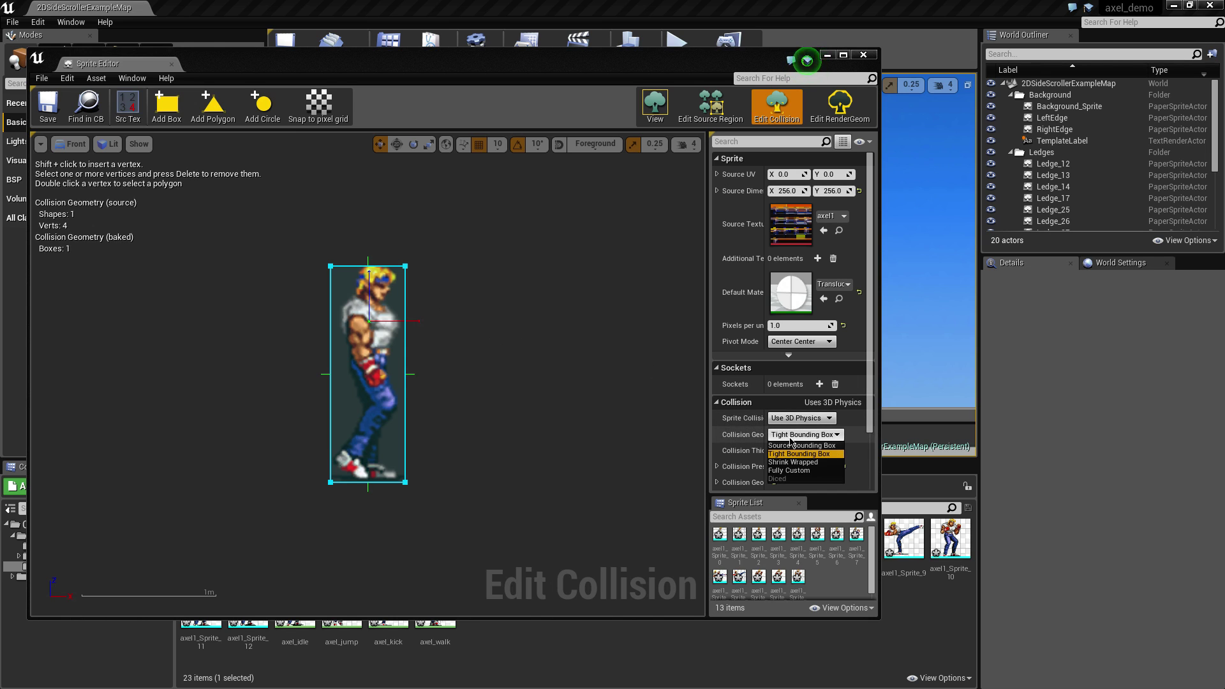
left_click(801, 446)
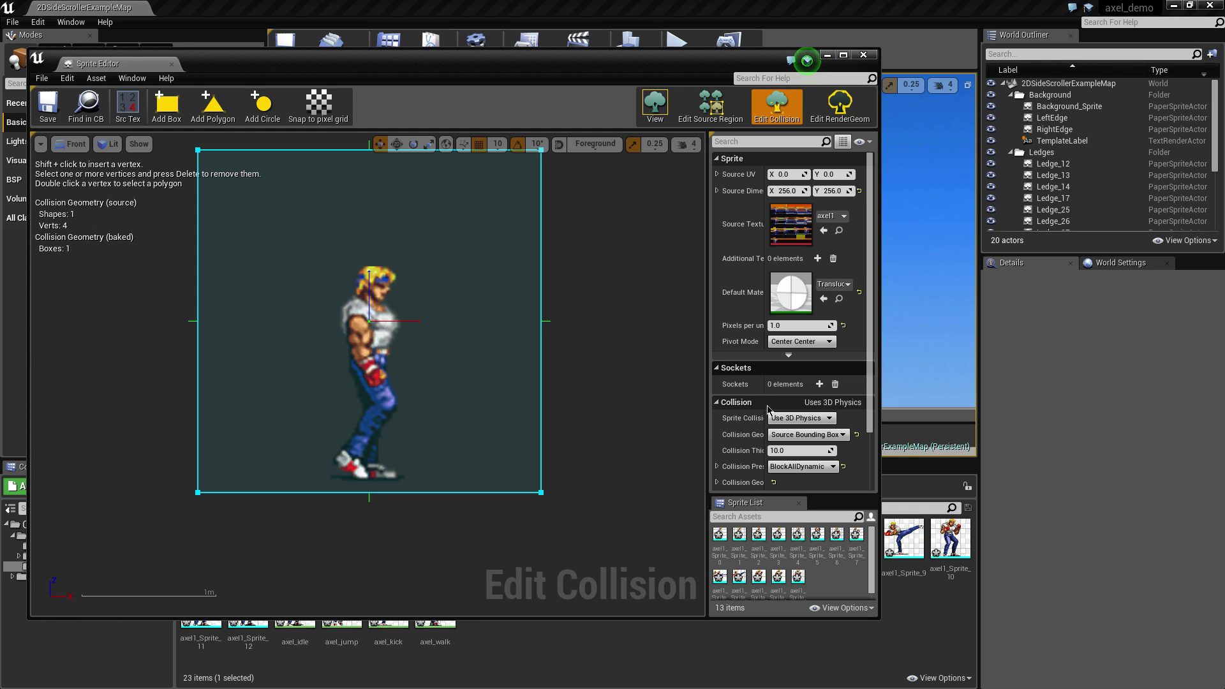
left_click(804, 434)
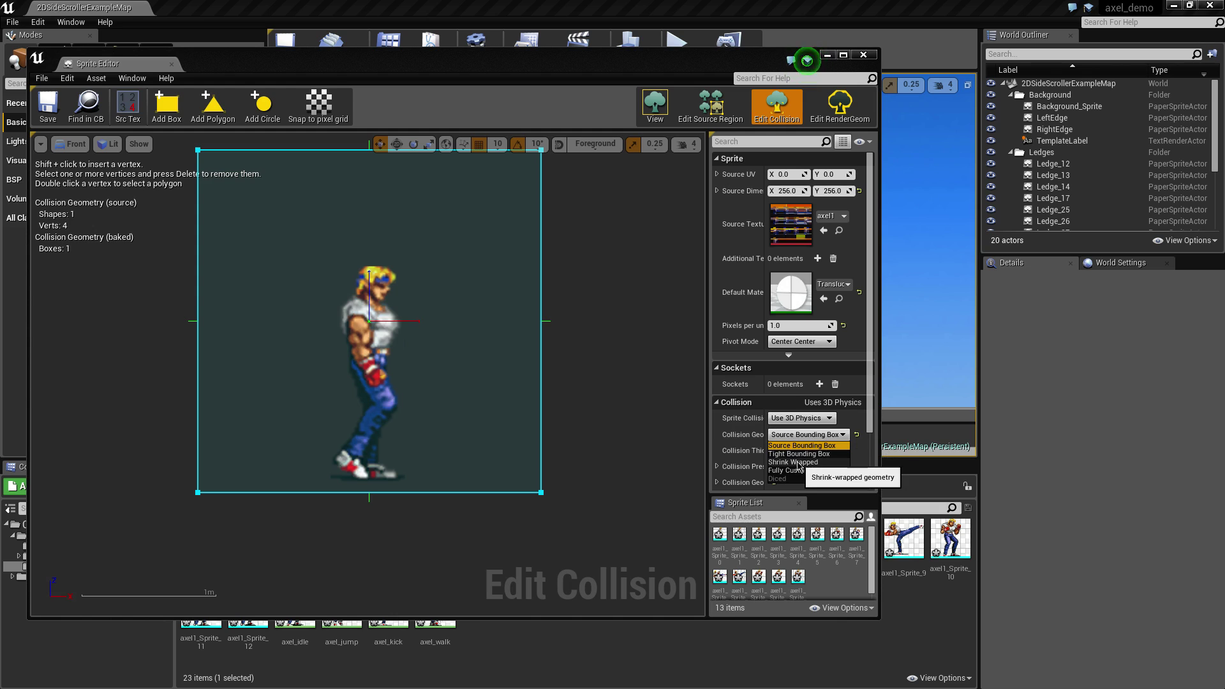
left_click(798, 462)
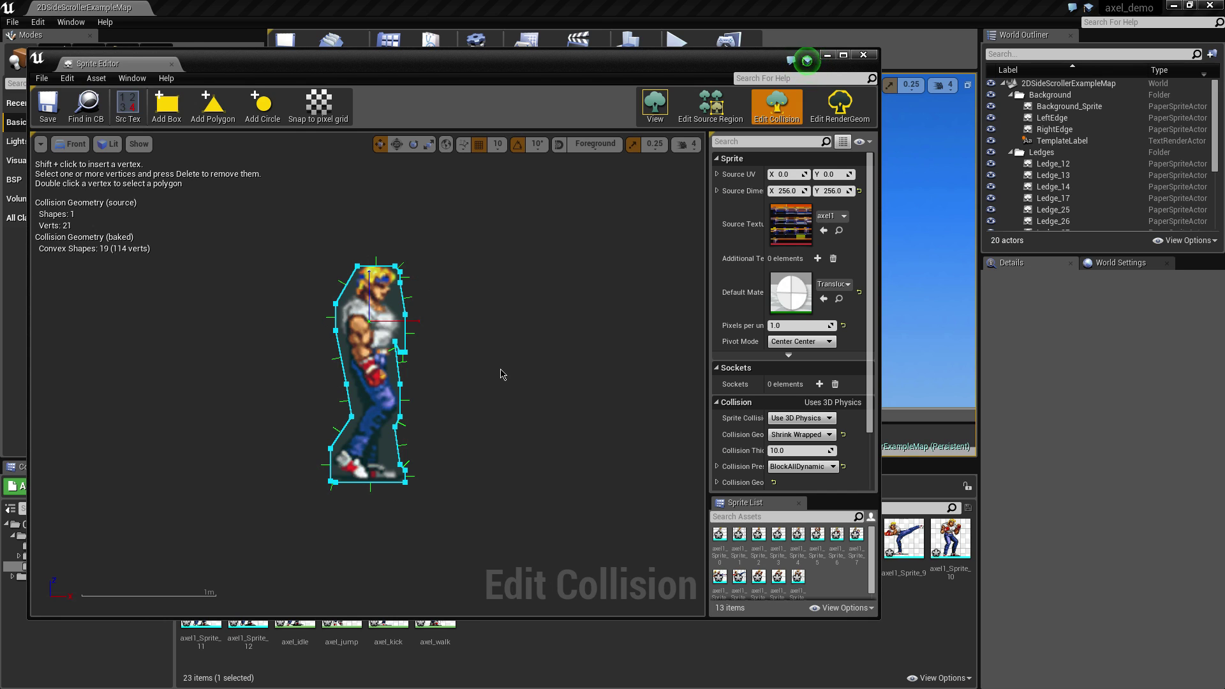
left_click(797, 434)
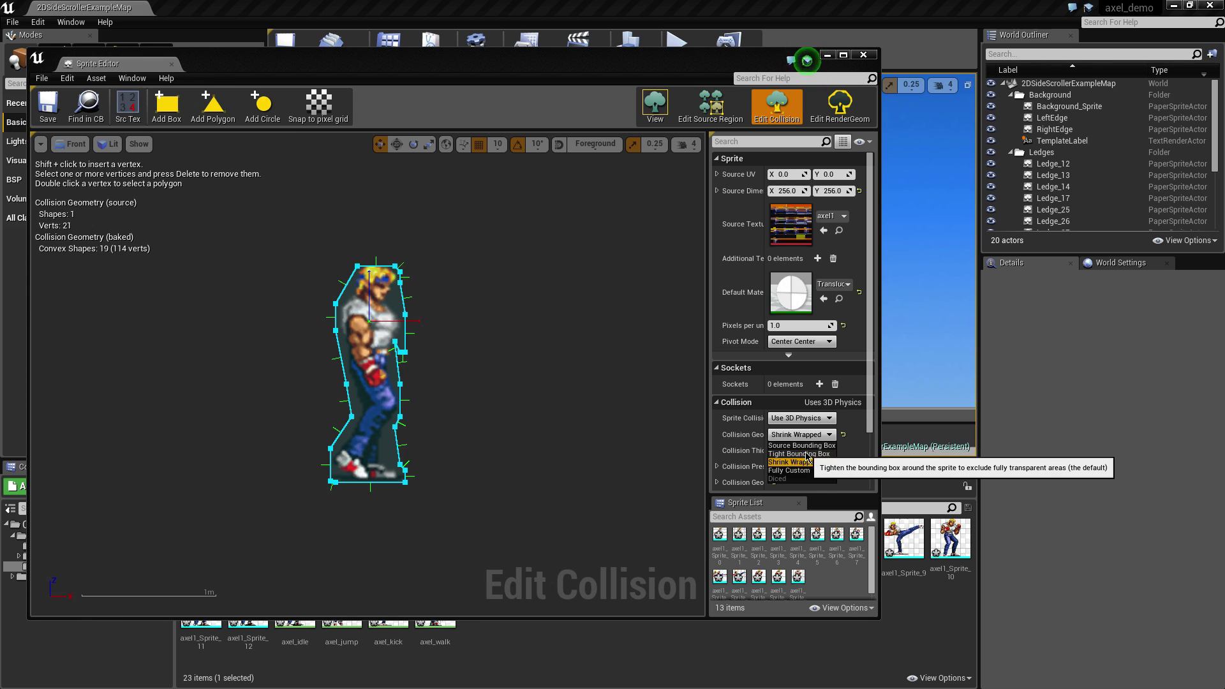
left_click(798, 454)
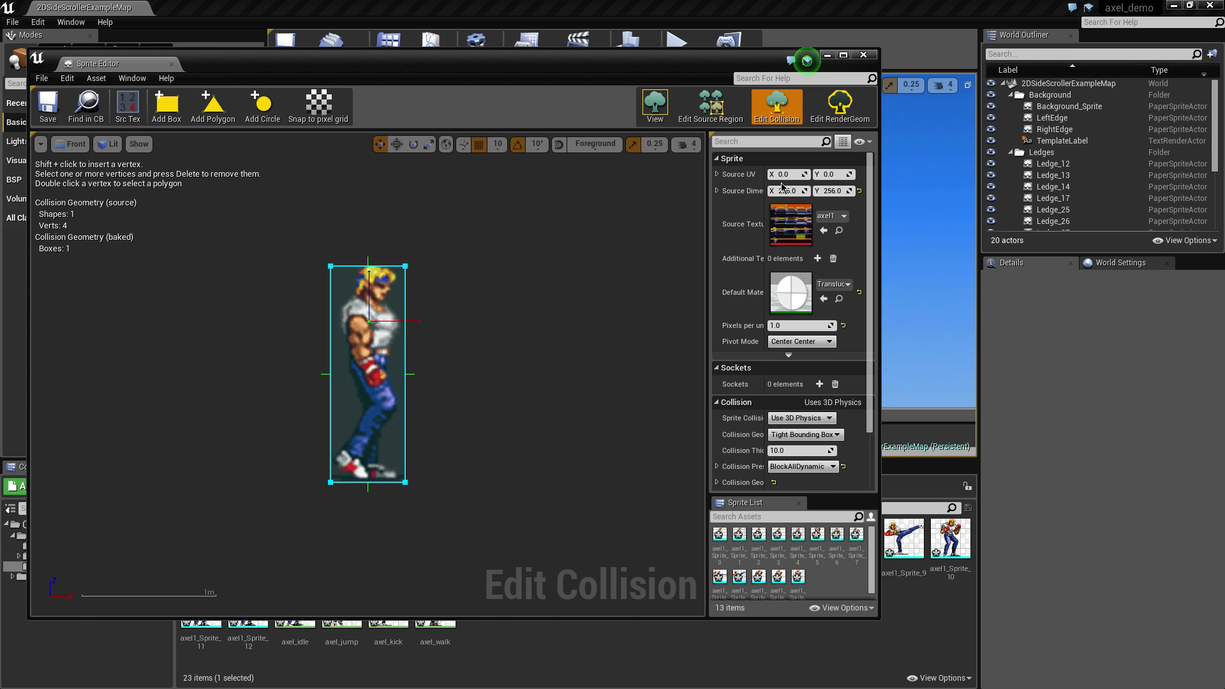
Scale axel1_Sprite_0's render geometry box horizontally to about 31 units wide, keeping its height, and reselect the box.
left_click(840, 115)
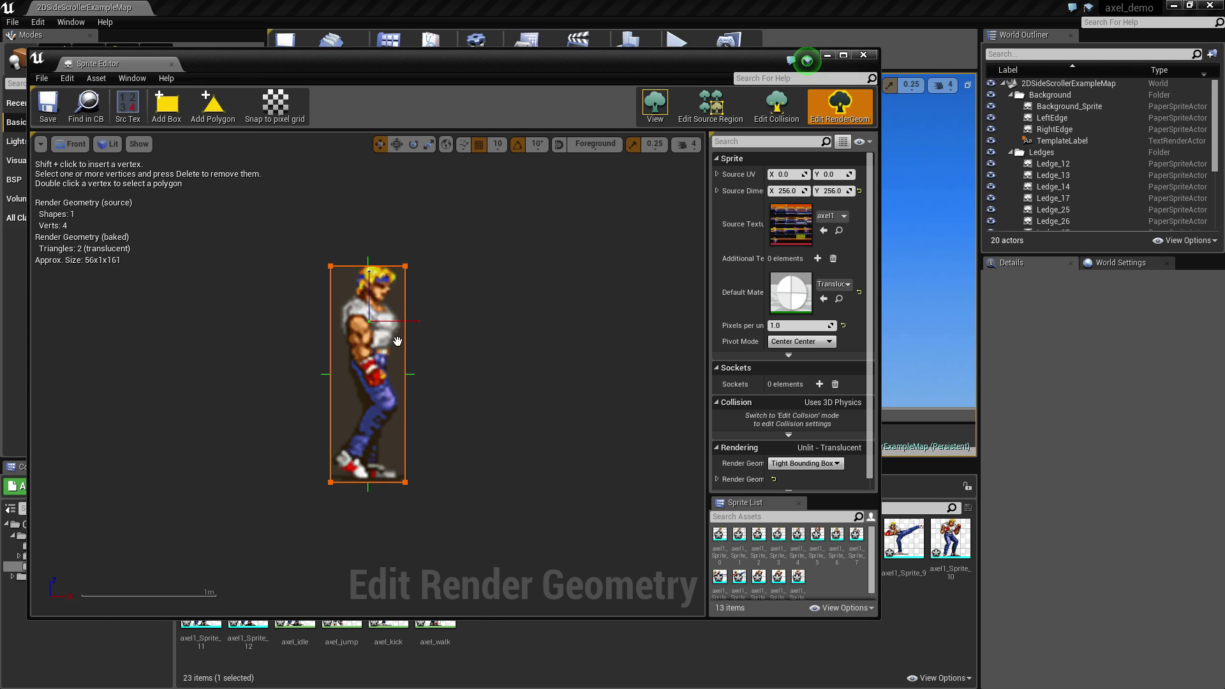
left_click(369, 326)
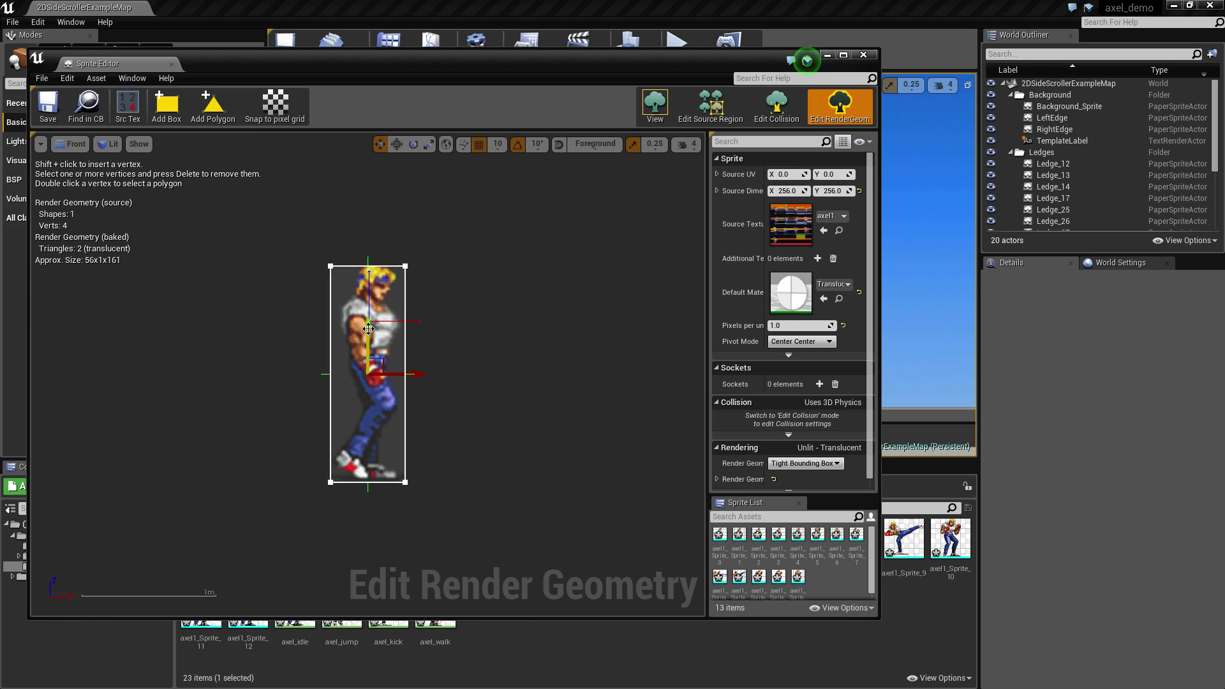
left_click(428, 146)
mouse_move(416, 374)
left_mouse_down()
mouse_move(401, 375)
mouse_move(414, 375)
left_mouse_up()
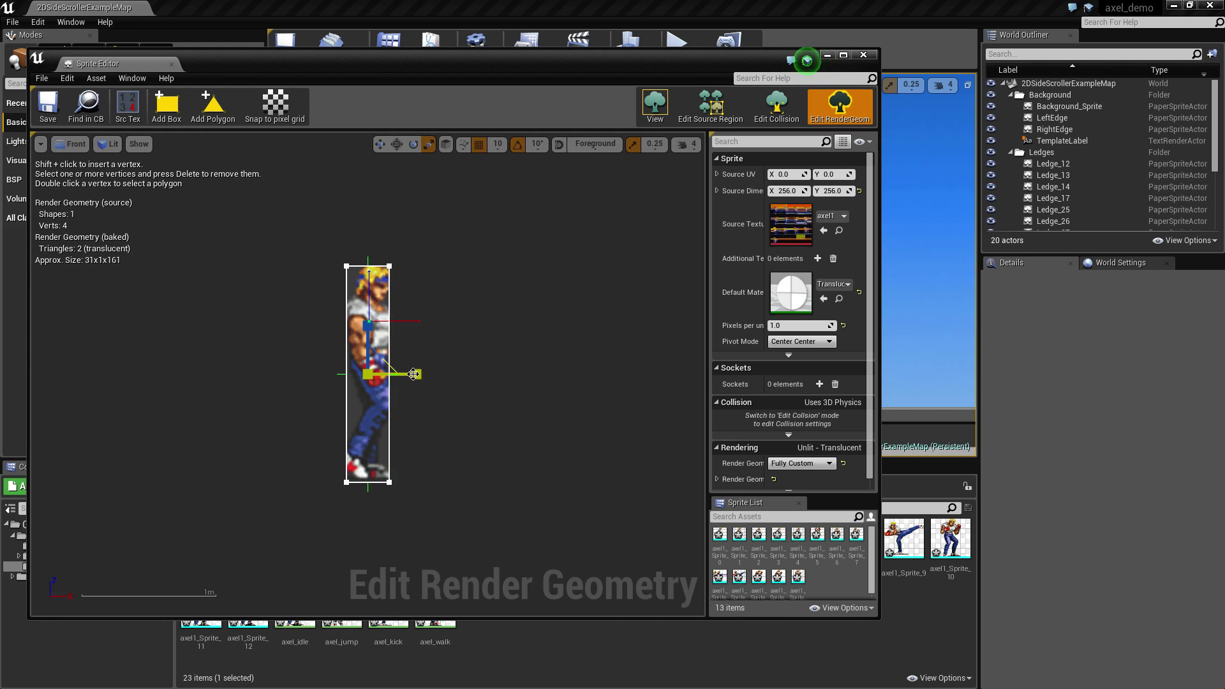
left_click(564, 358)
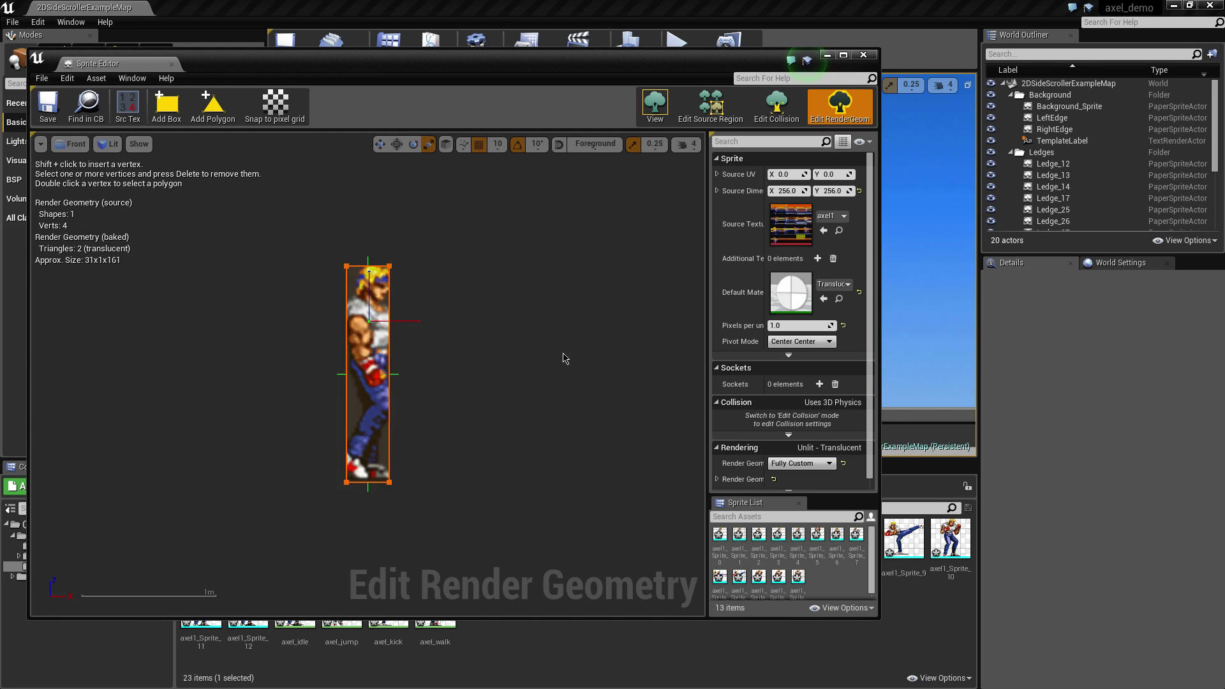
left_click(360, 349)
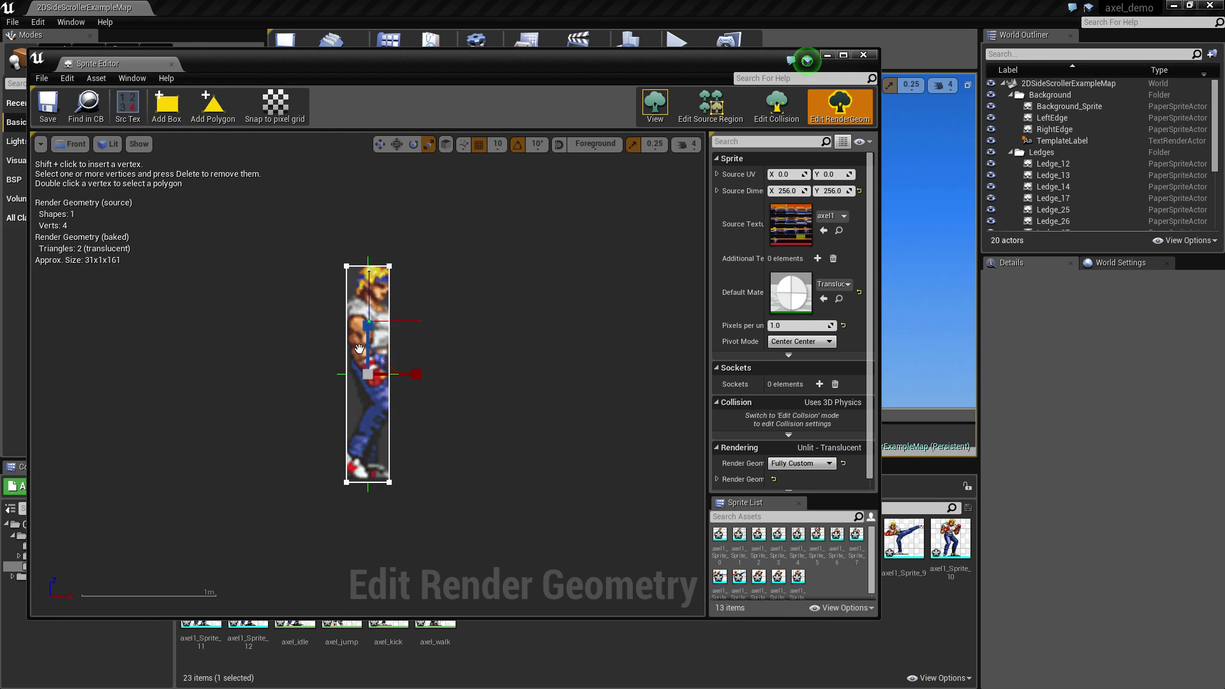
Scale axel1_Sprite_0's render geometry box horizontally to about 63 units wide, keeping its height, and deselect it.
left_click_drag(414, 374, 436, 374)
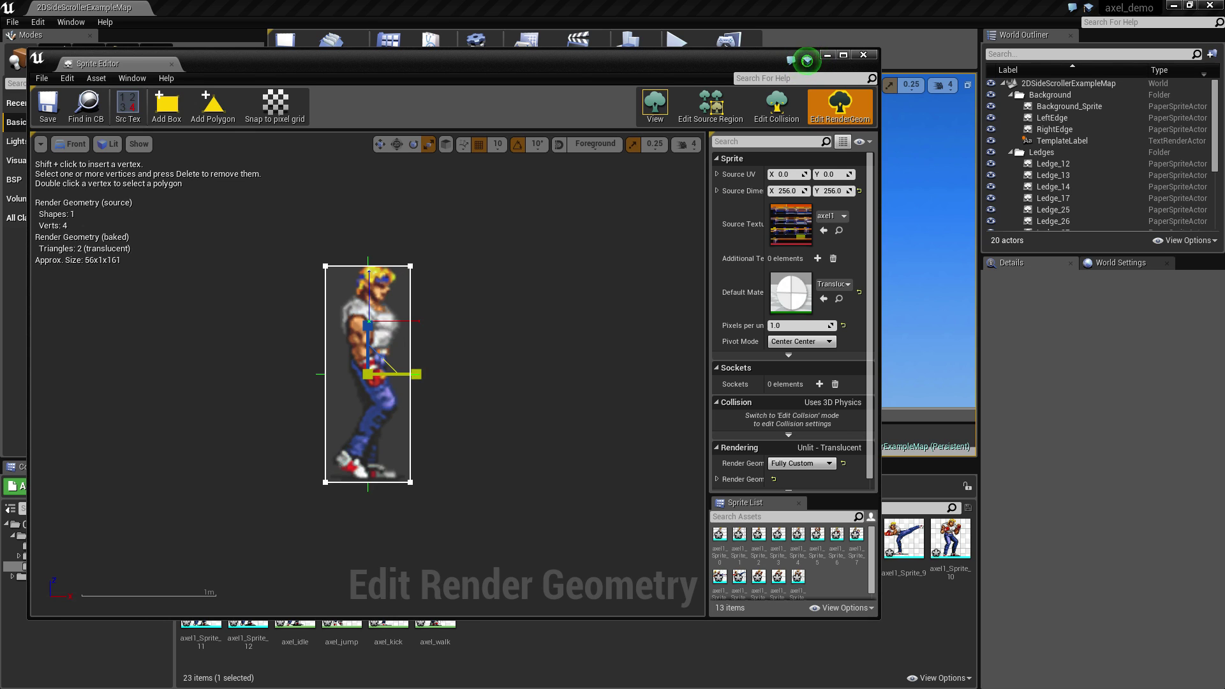
left_click(594, 398)
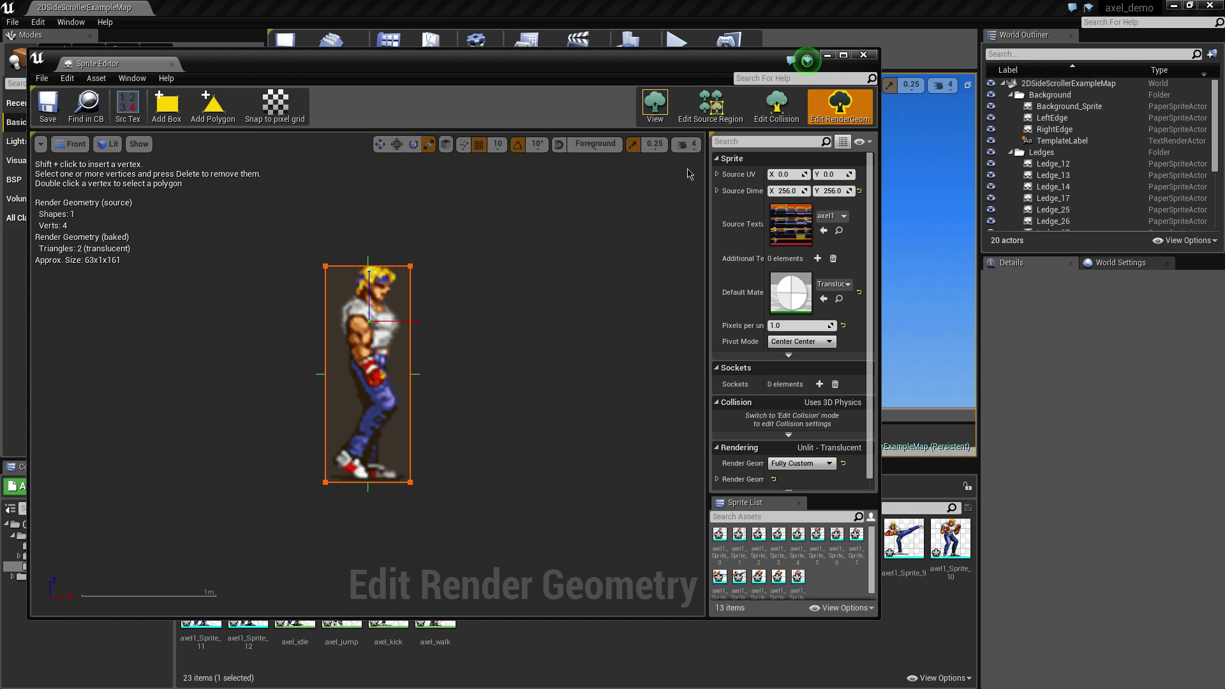
Try a circle shape in the sprite's collision geometry, delete it, and close the Sprite Editor.
left_click(777, 106)
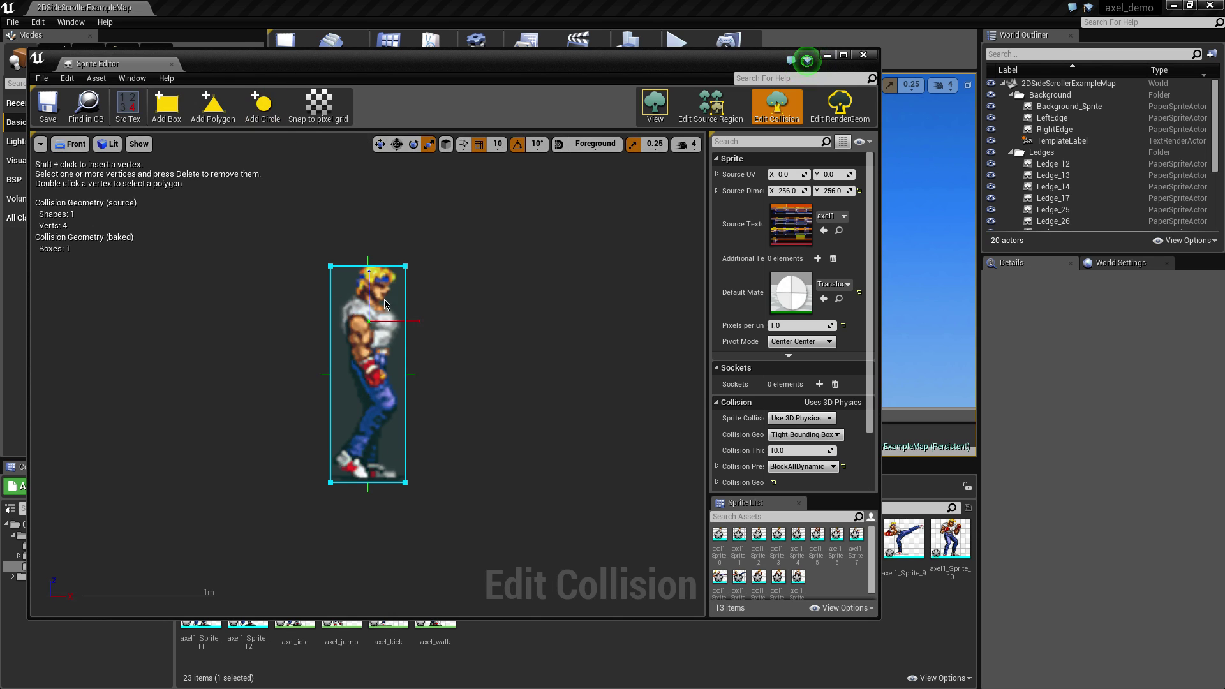
left_click(263, 106)
left_click_drag(540, 492, 487, 358)
left_click(379, 143)
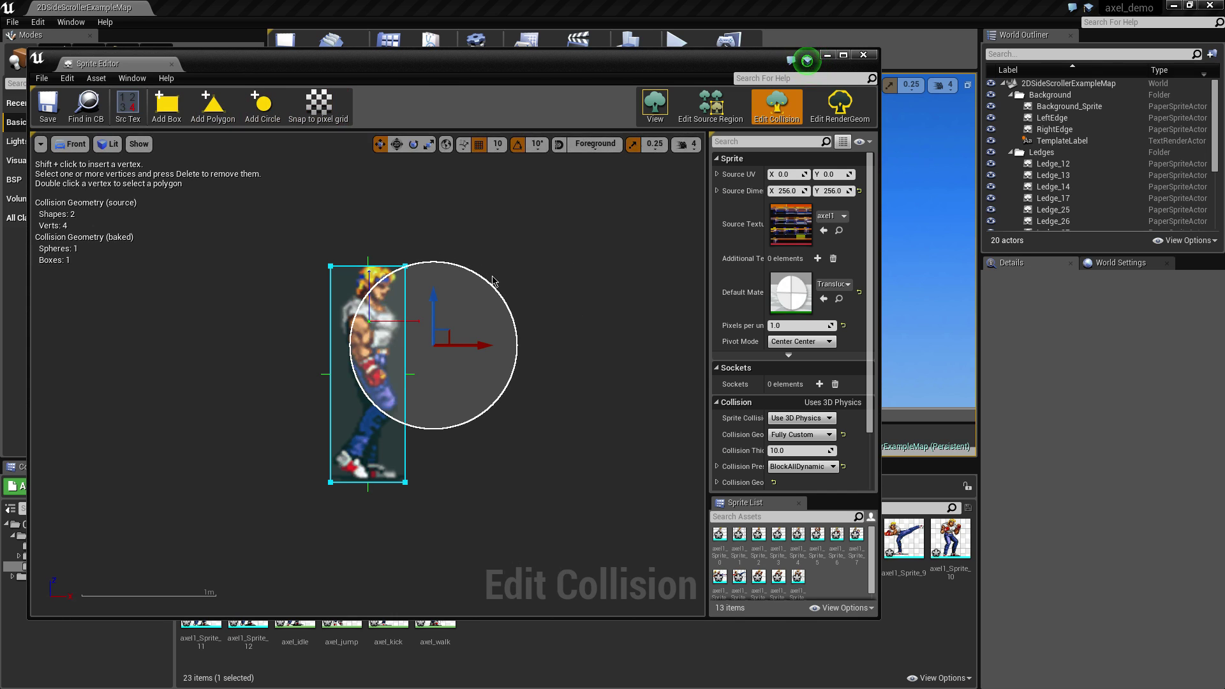
key("Delete")
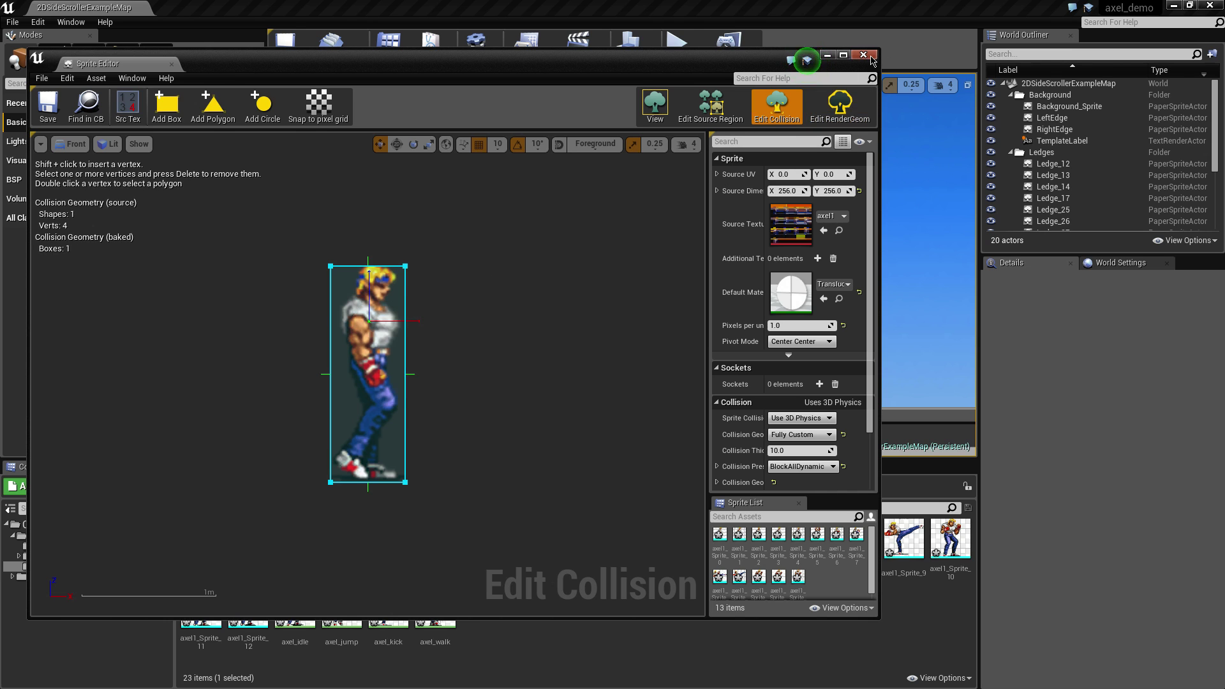
left_click(864, 55)
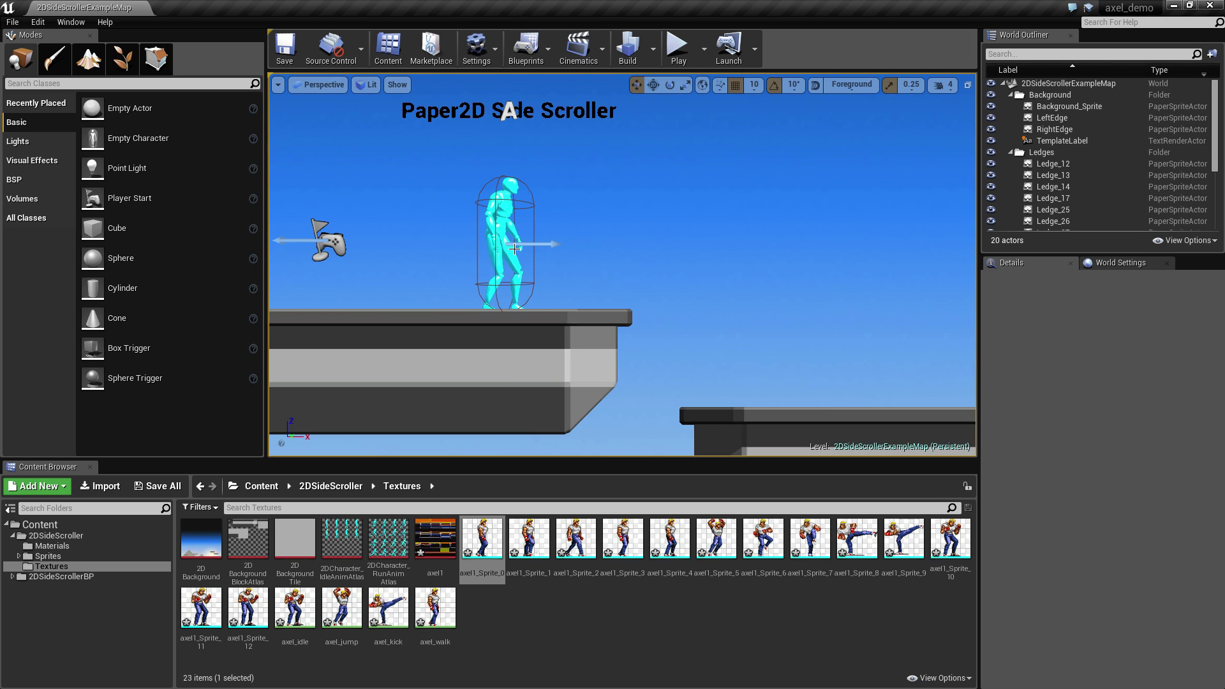
Set the source flipbook of the 2DSideScrollerCharacter placed in the level to axel_idle.
left_click(510, 249)
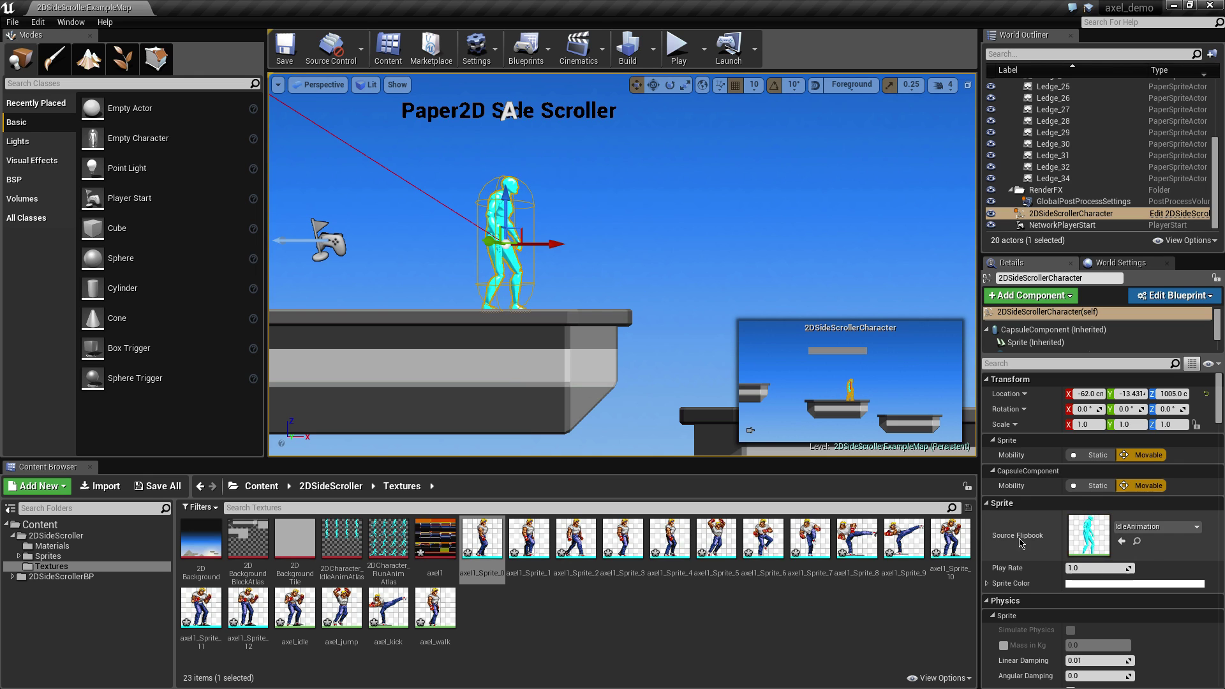
left_click(1180, 529)
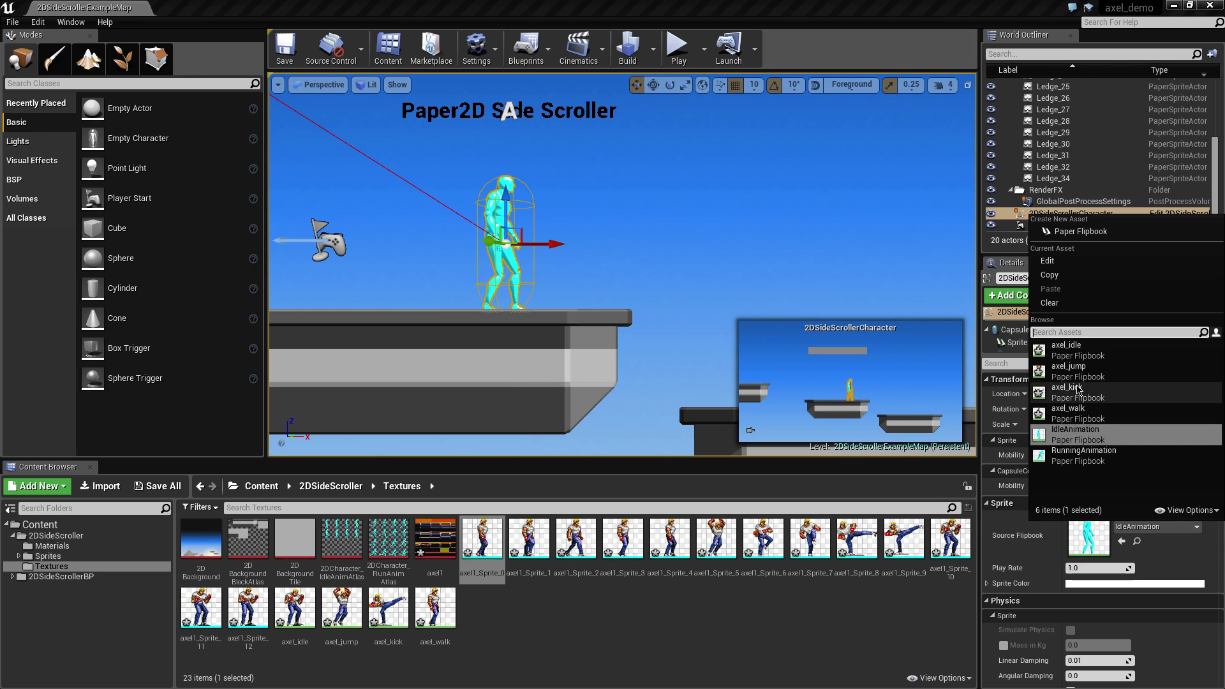
left_click(1078, 350)
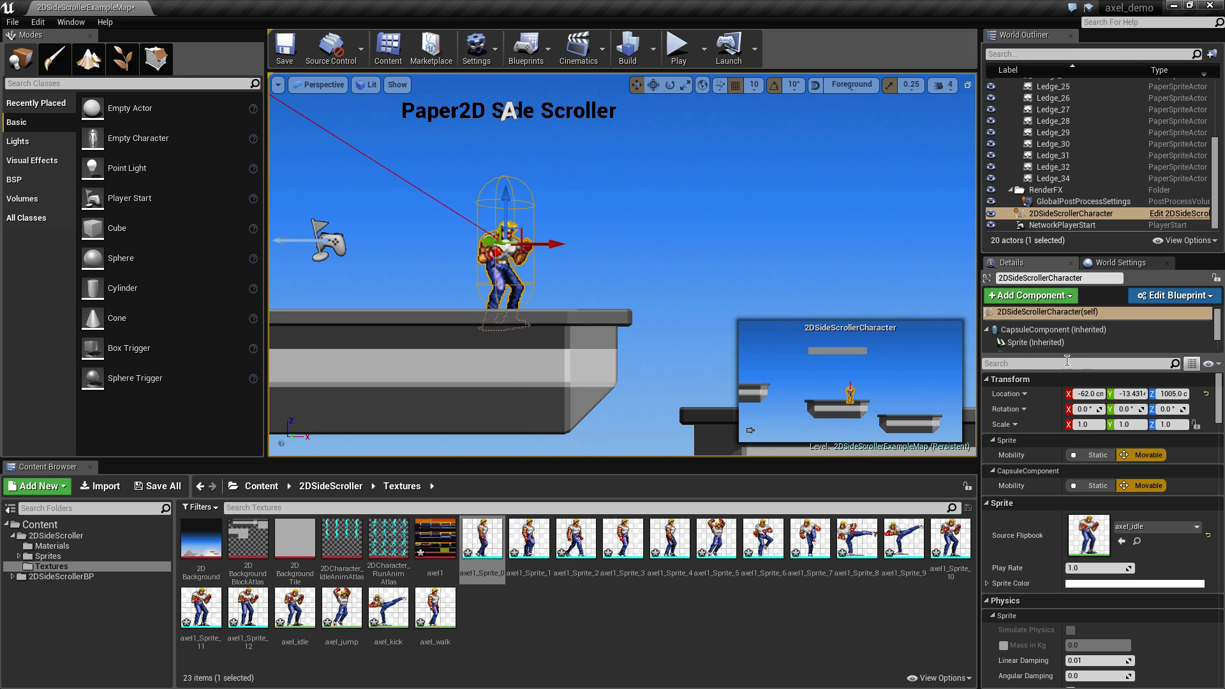
Open the 2DSideScrollerCharacter blueprint for editing and set its Sprite component's source flipbook to axel_idle.
left_click(1179, 299)
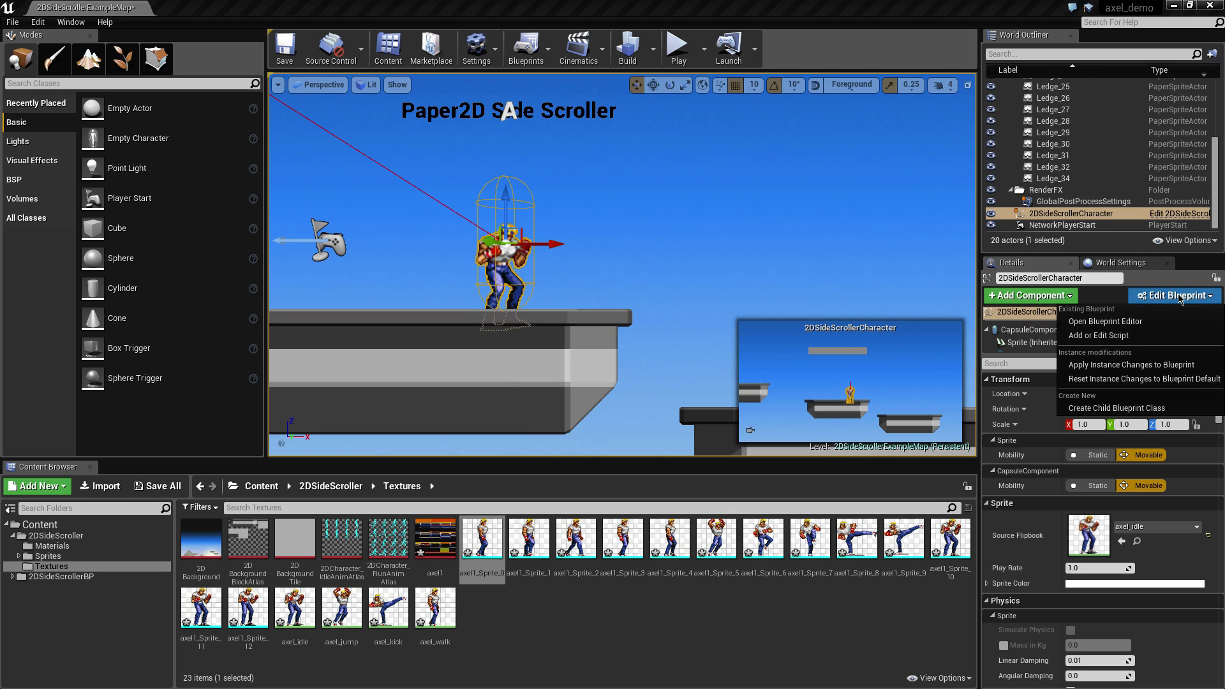
left_click(1156, 331)
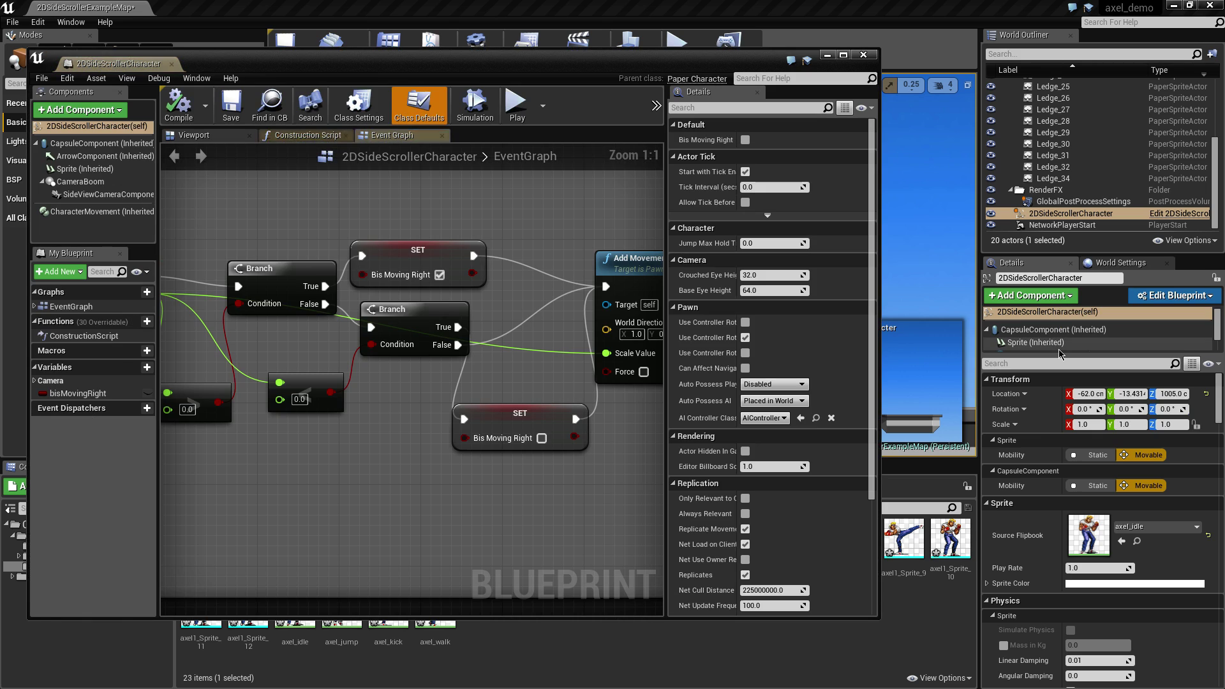
left_click(227, 136)
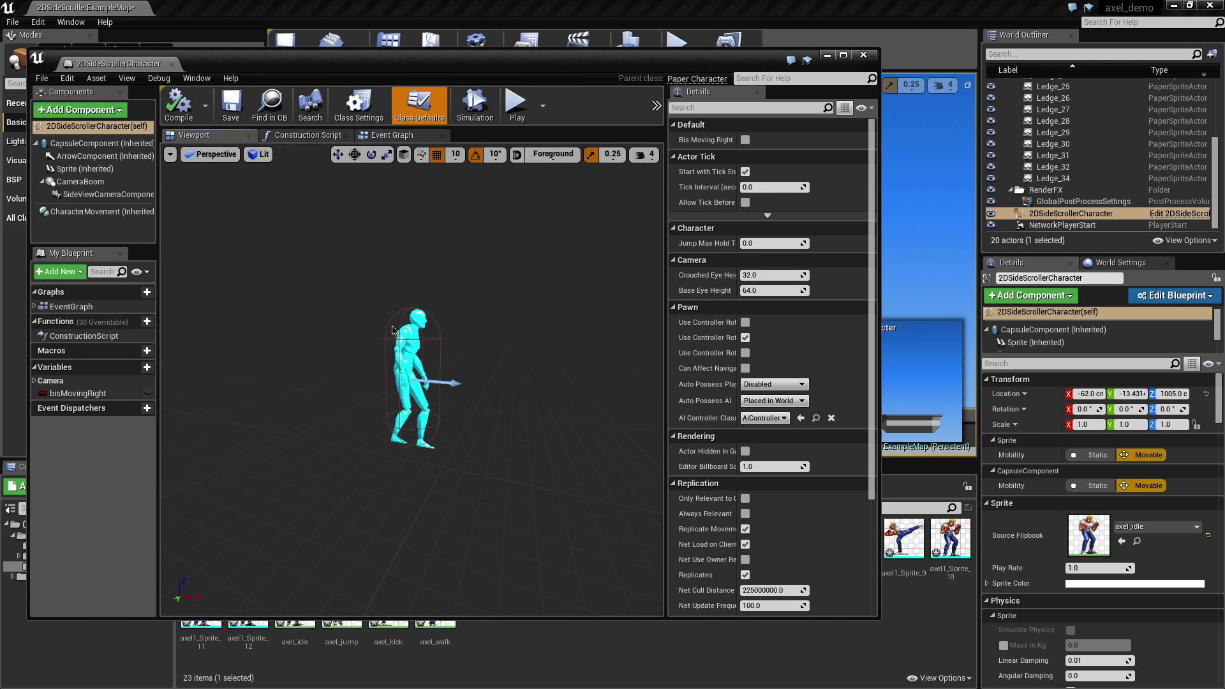
left_click(414, 389)
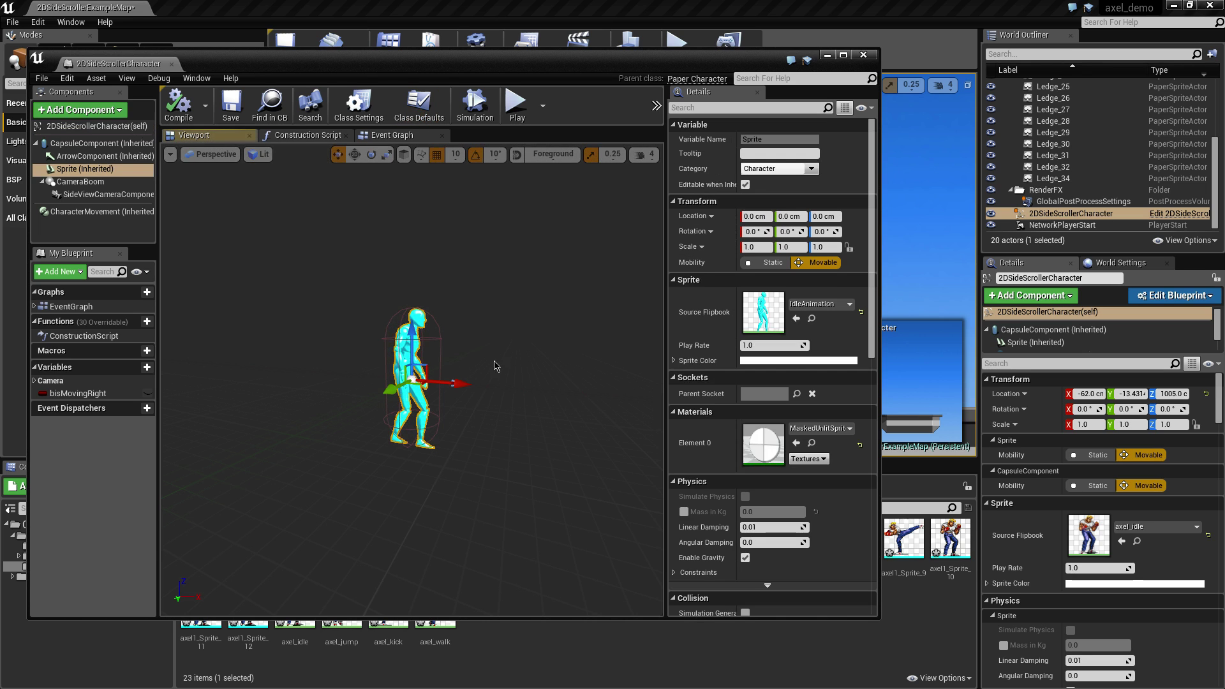
left_click(823, 305)
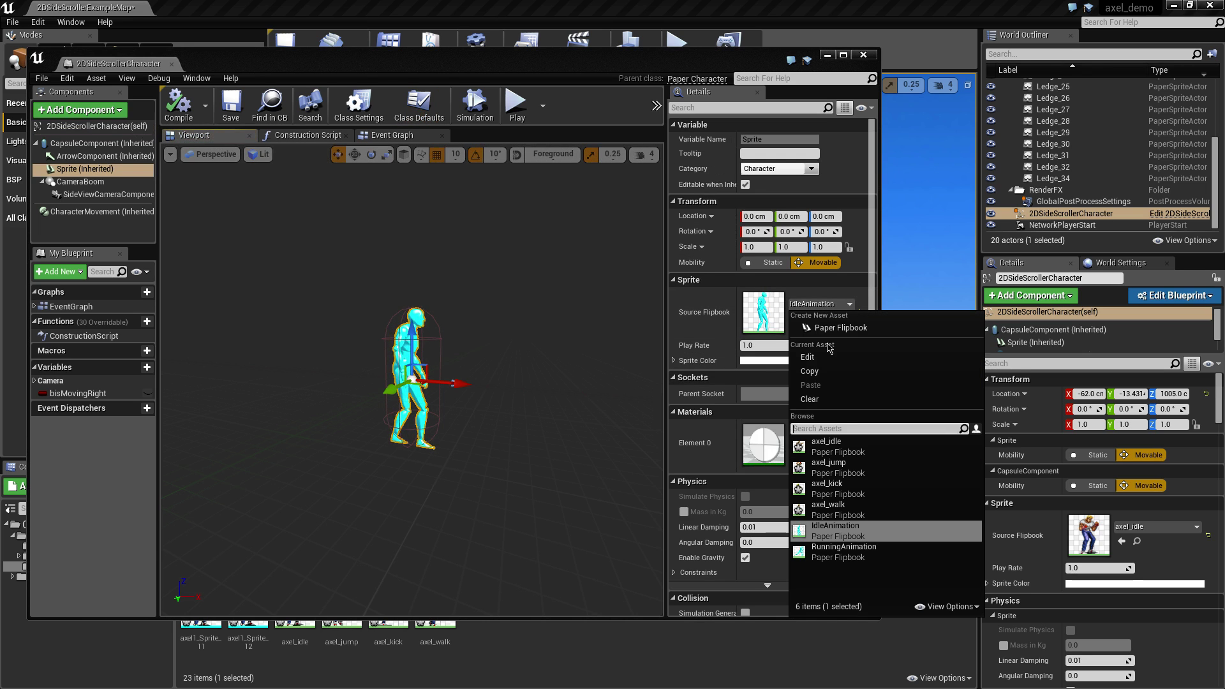
left_click(856, 448)
Raise the blueprint's Sprite component to a Z location of 30 cm inside the capsule.
scroll(431, 441, "up", 5)
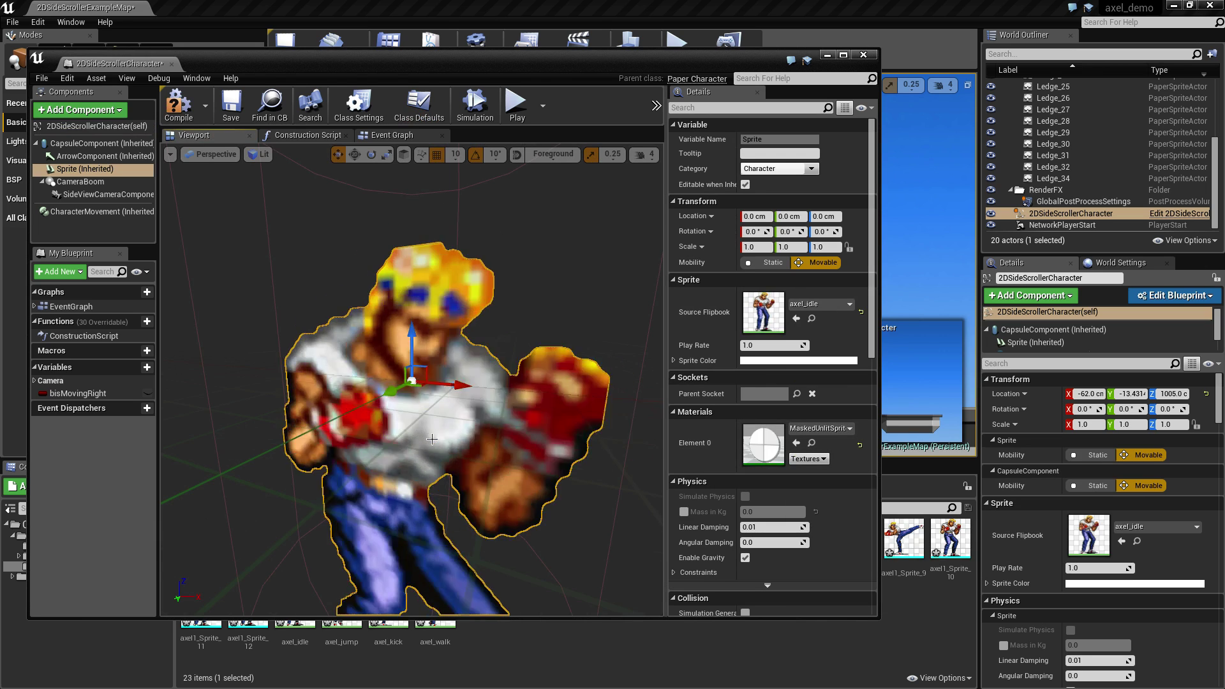
scroll(432, 440, "down", 4)
right_click_drag(432, 440, 435, 381)
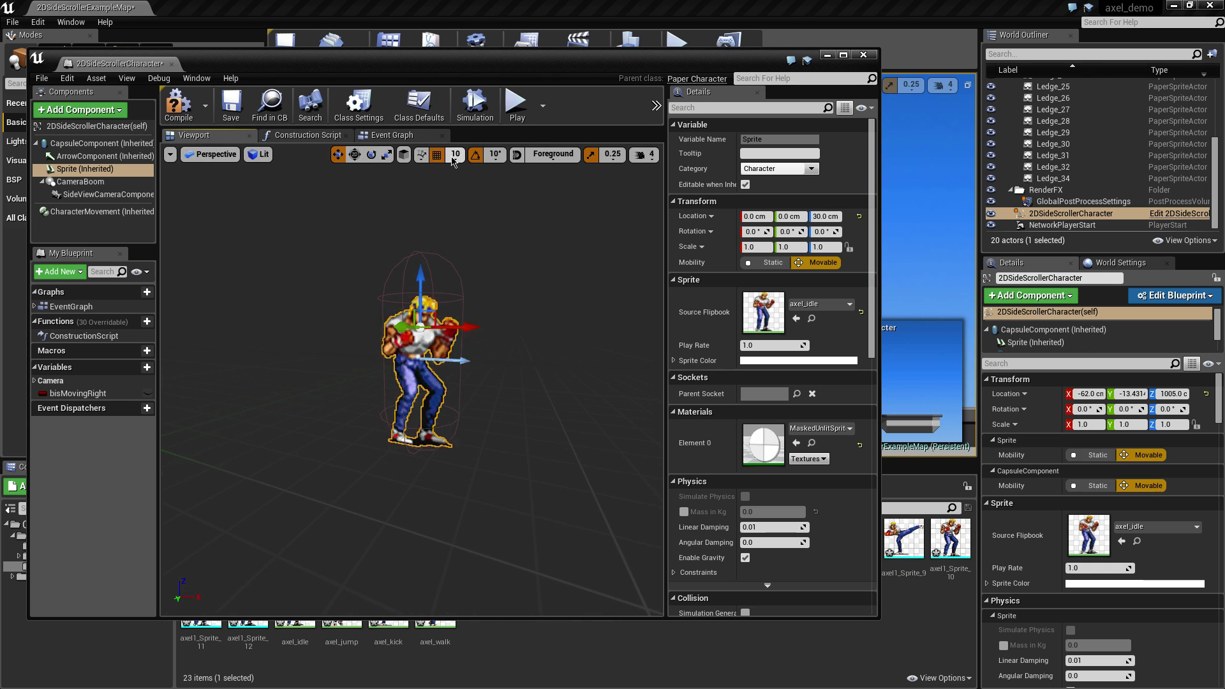
With the position grid snap at 5, lower the Sprite component to Z 25 cm, then save and close the blueprint.
left_click(455, 160)
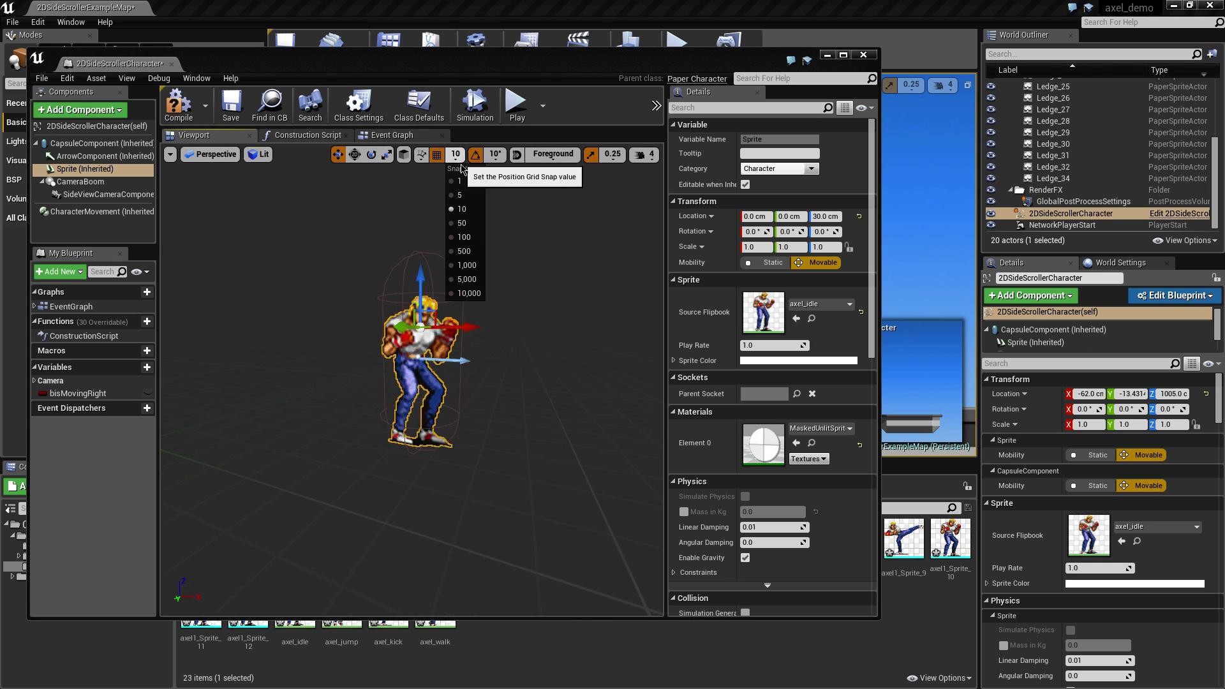
left_click(465, 196)
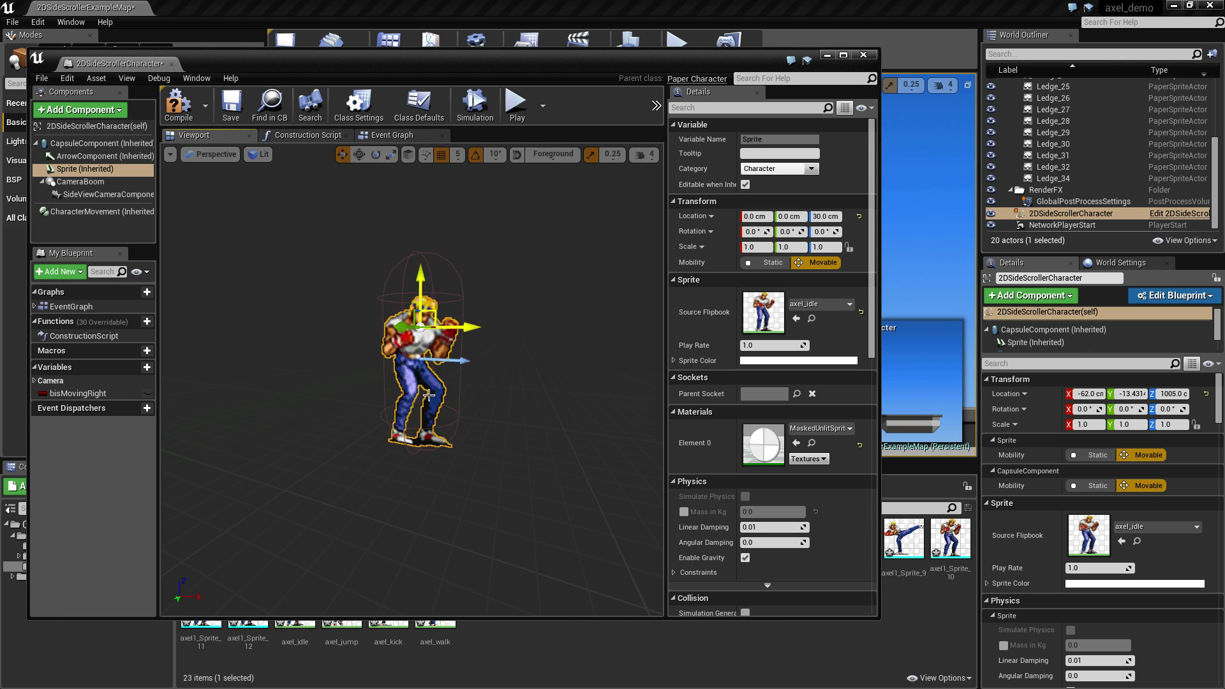
right_click_drag(414, 457, 414, 501)
key("f")
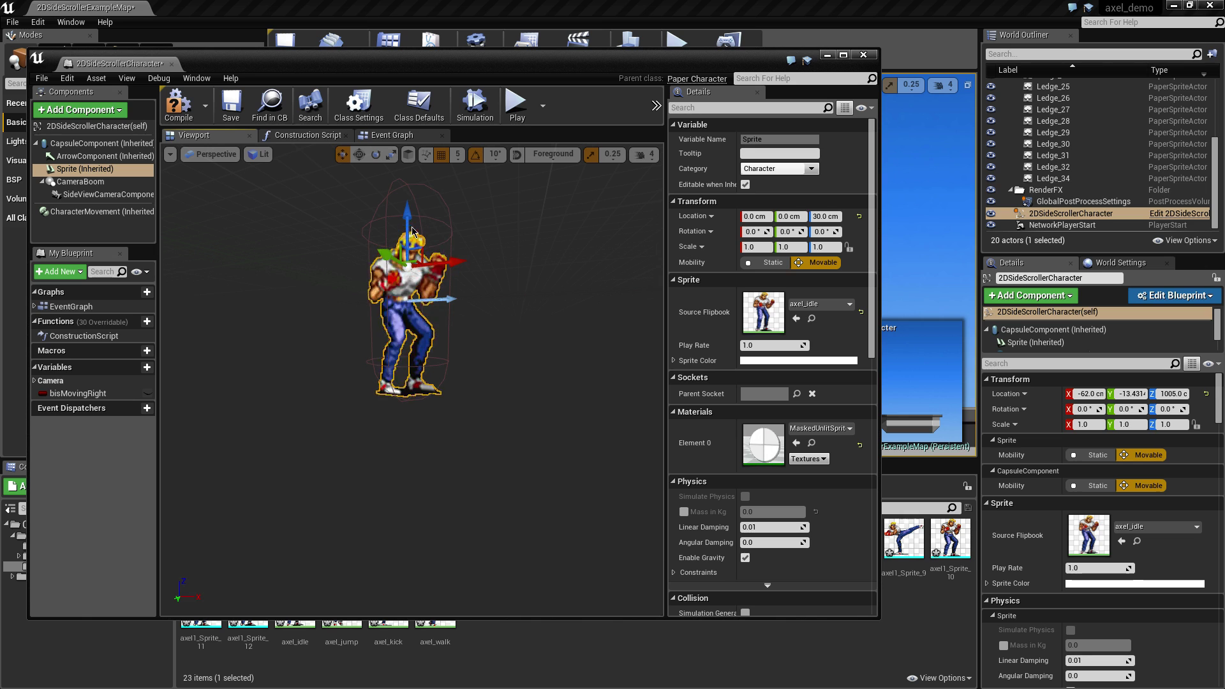
left_click_drag(403, 224, 404, 231)
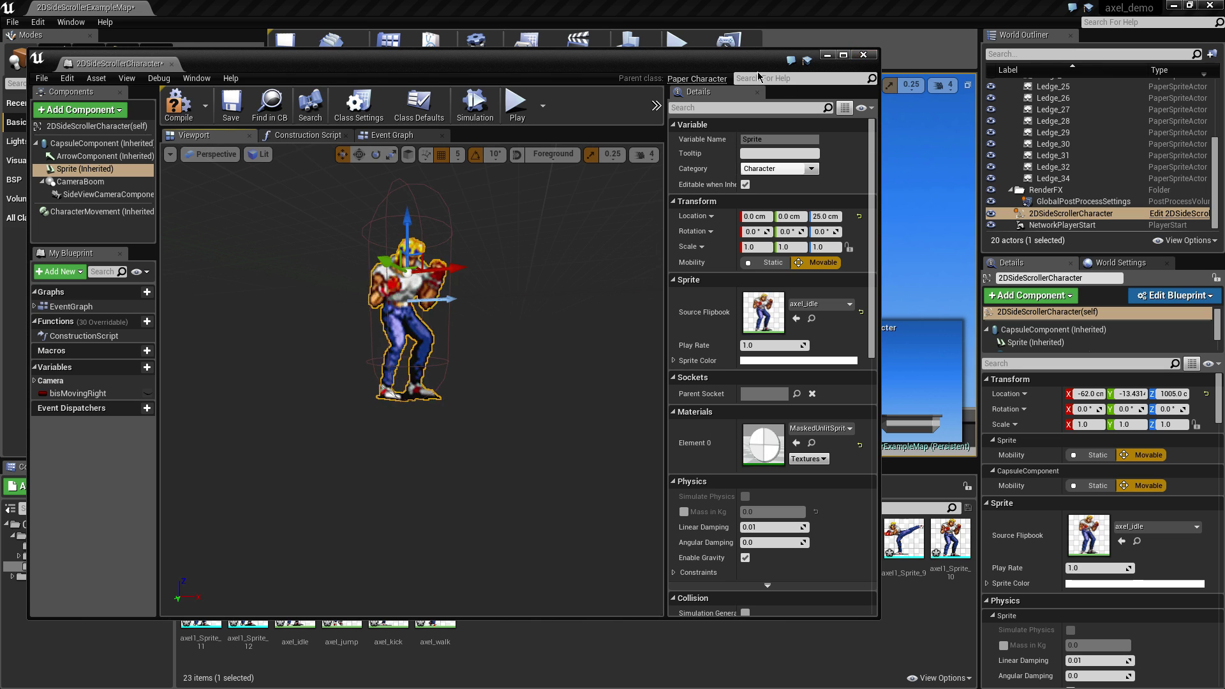
key("ctrl+s")
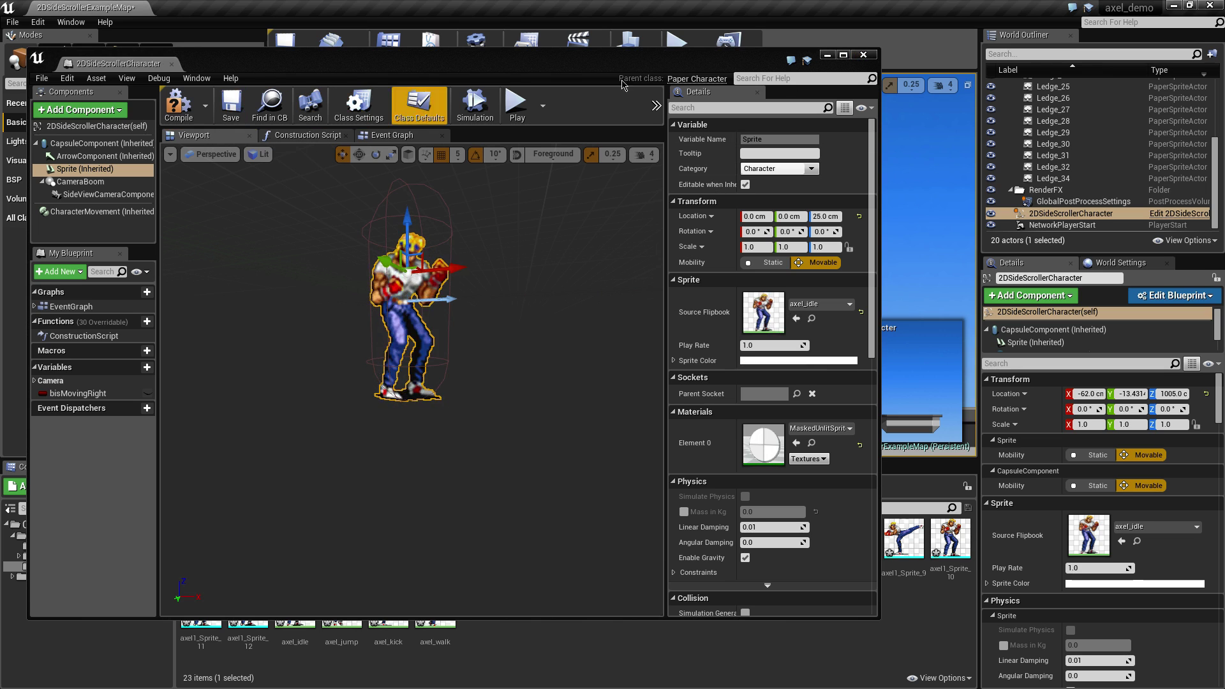
left_click(863, 55)
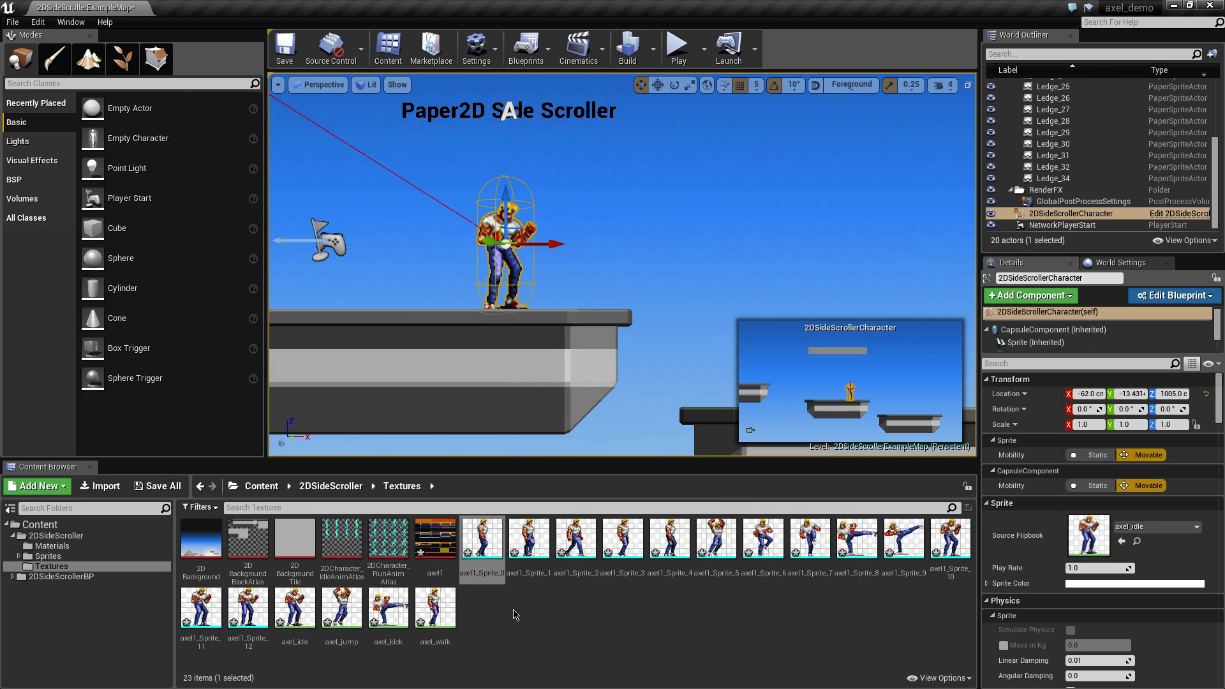
Set the axel_idle flipbook's playback rate to 5 frames per second and close its editor.
left_click(293, 606)
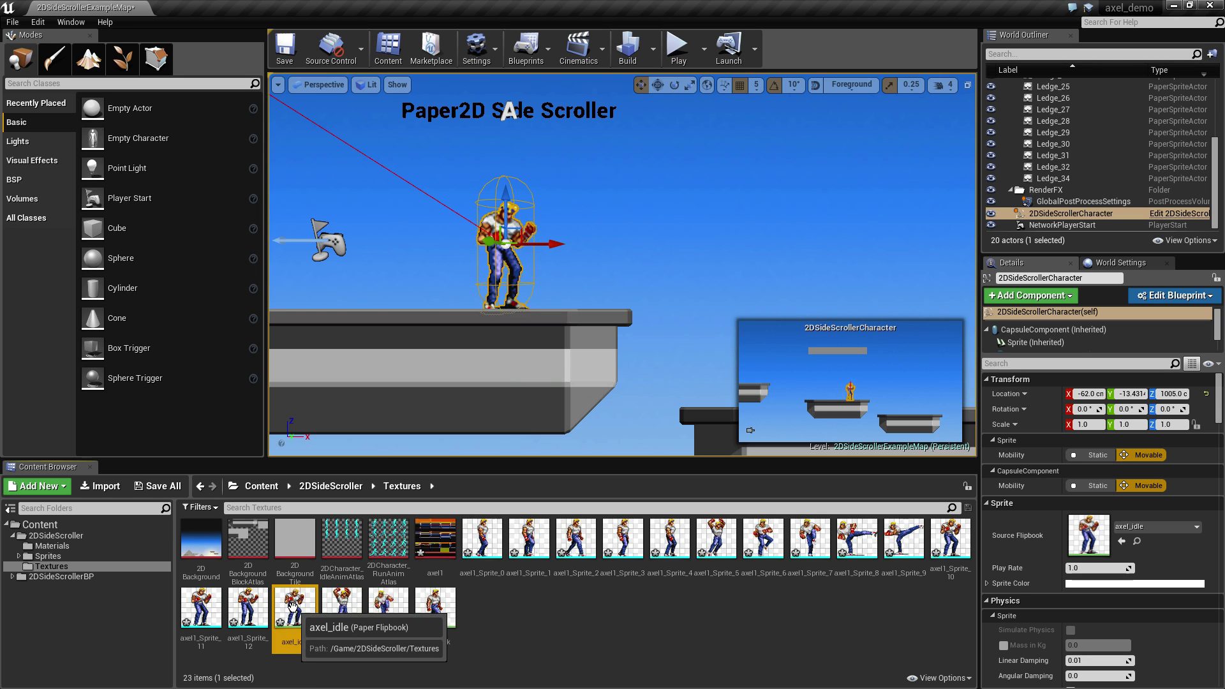
double_click(292, 606)
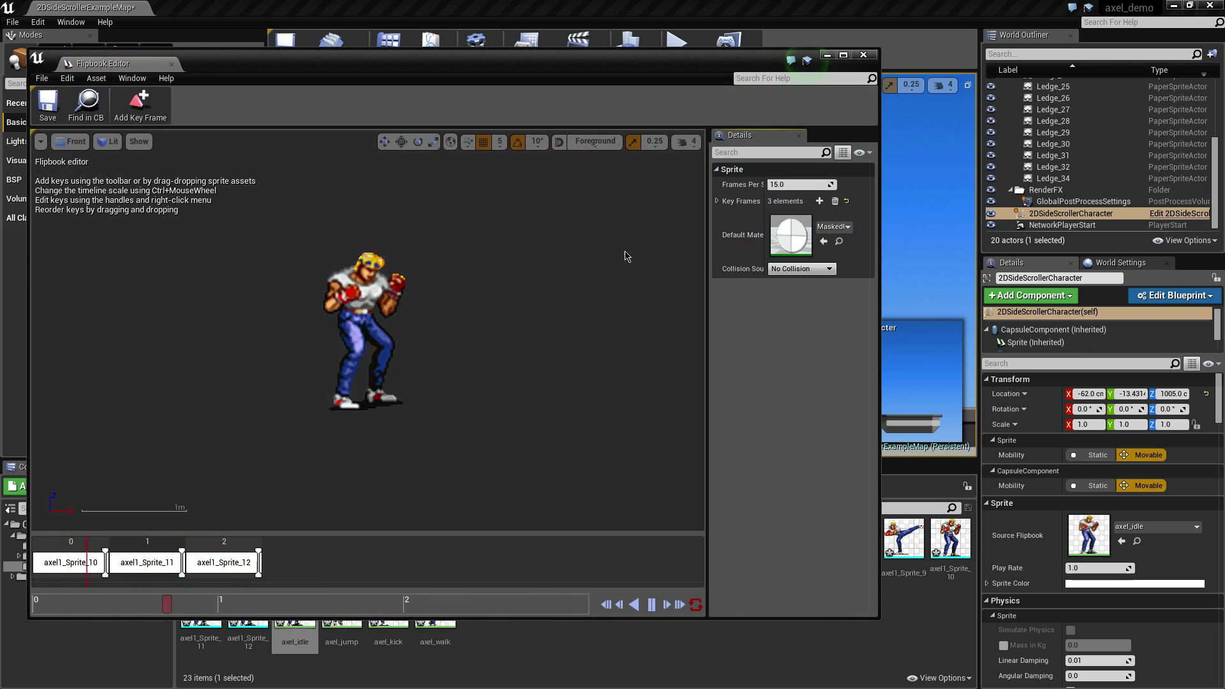
left_click(800, 185)
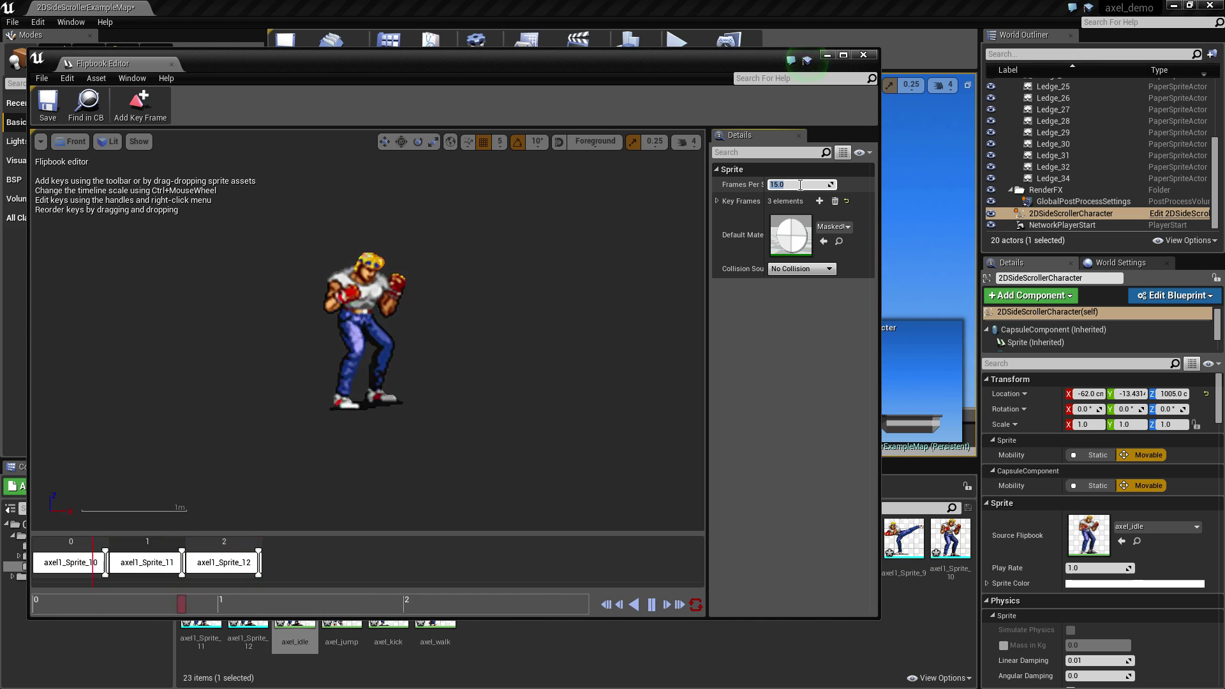
type("5")
key("Return")
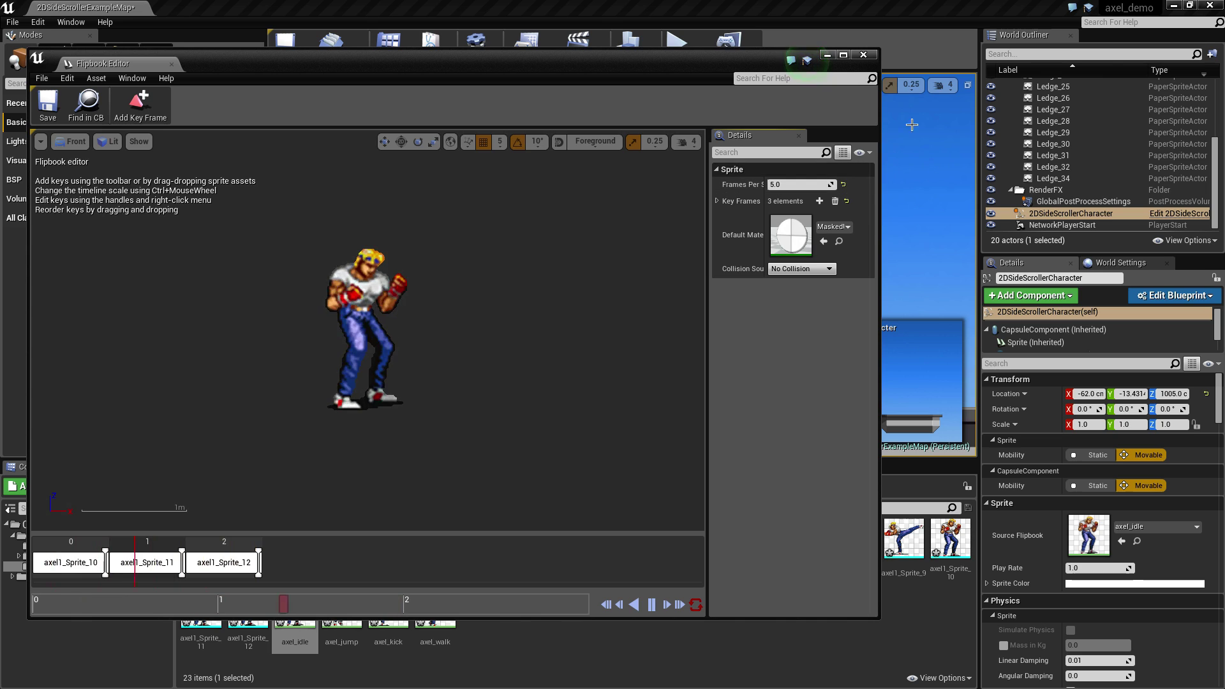
left_click(863, 56)
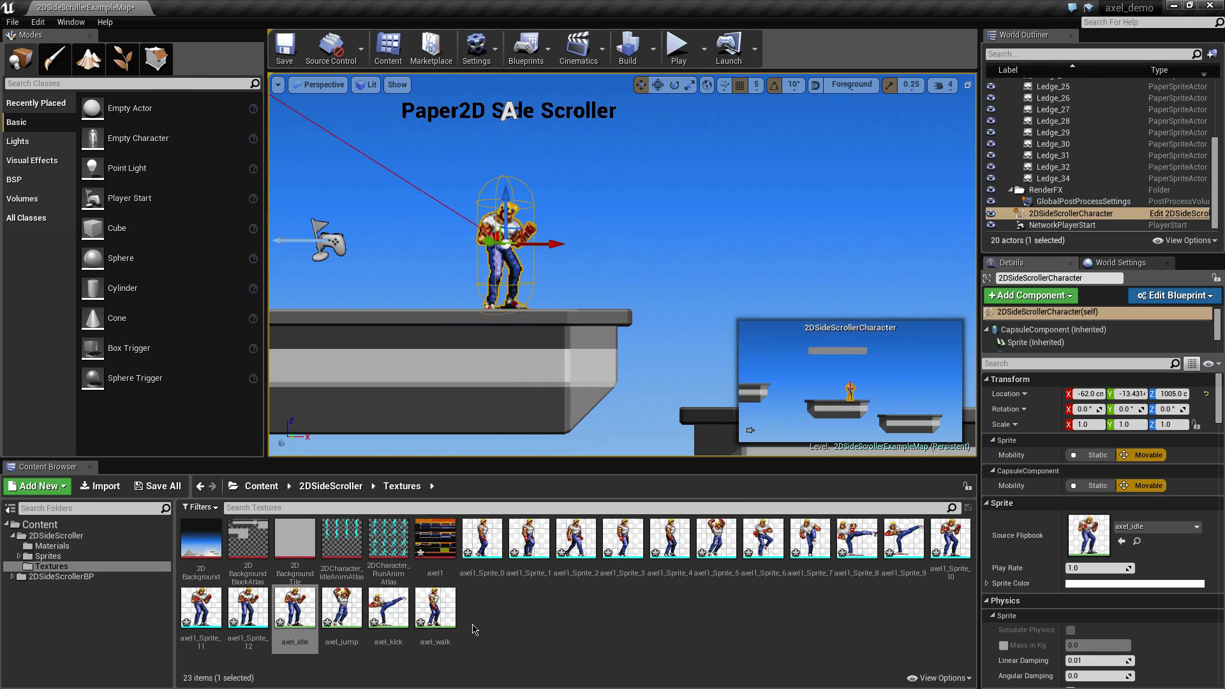
Set the axel_walk flipbook's playback rate to 5 frames per second and close its editor.
double_click(433, 607)
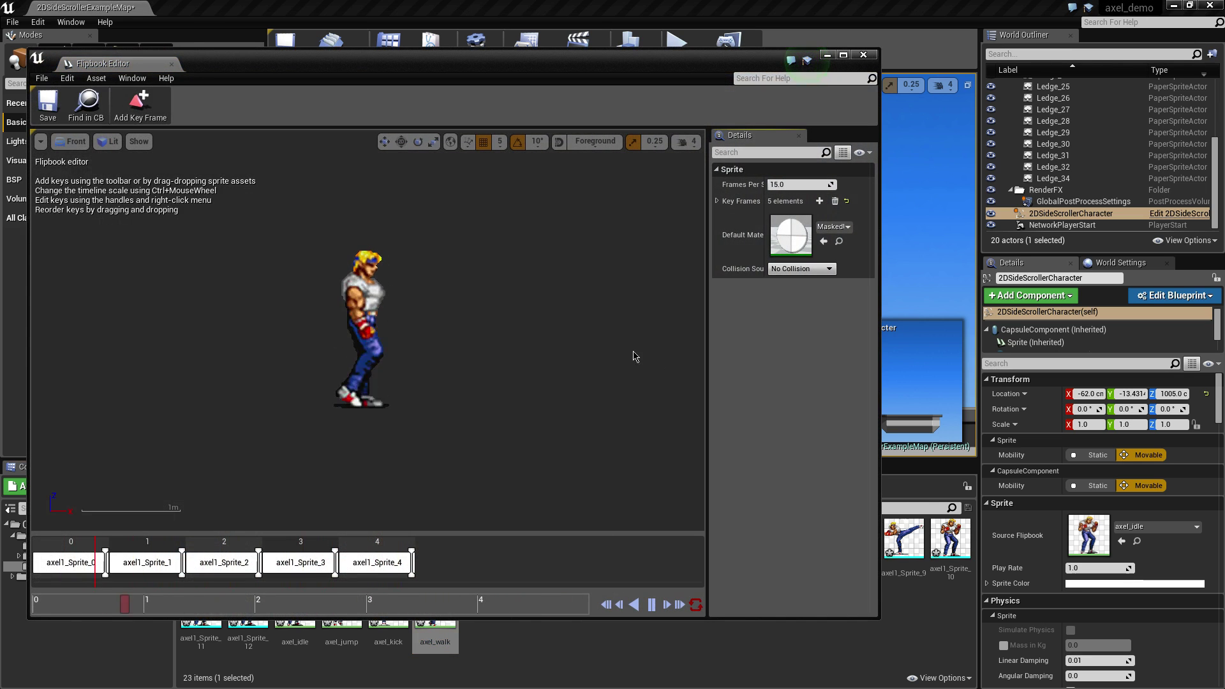
left_click(797, 203)
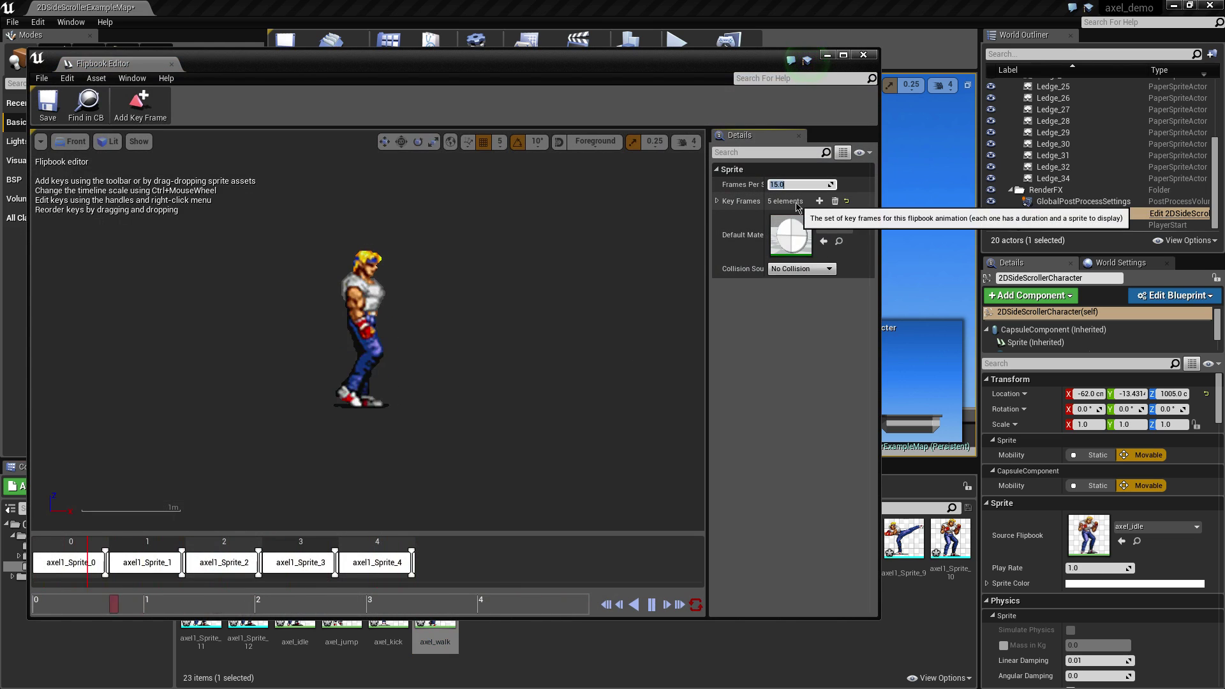
key("Return")
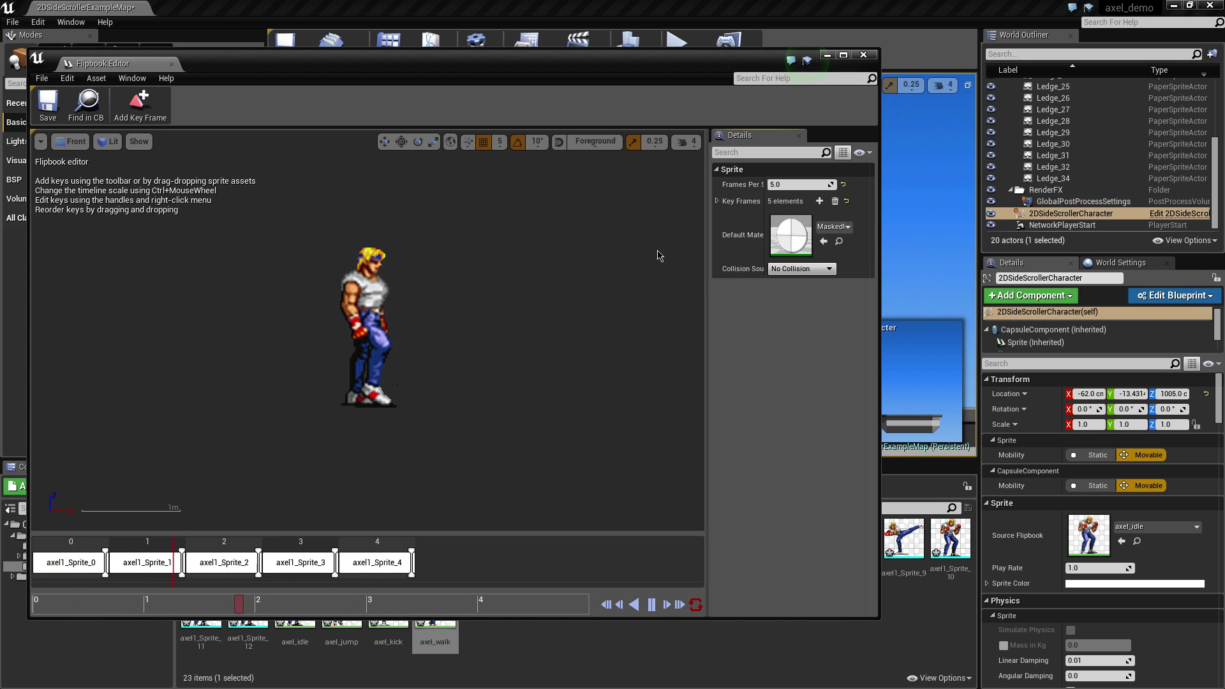
left_click(864, 56)
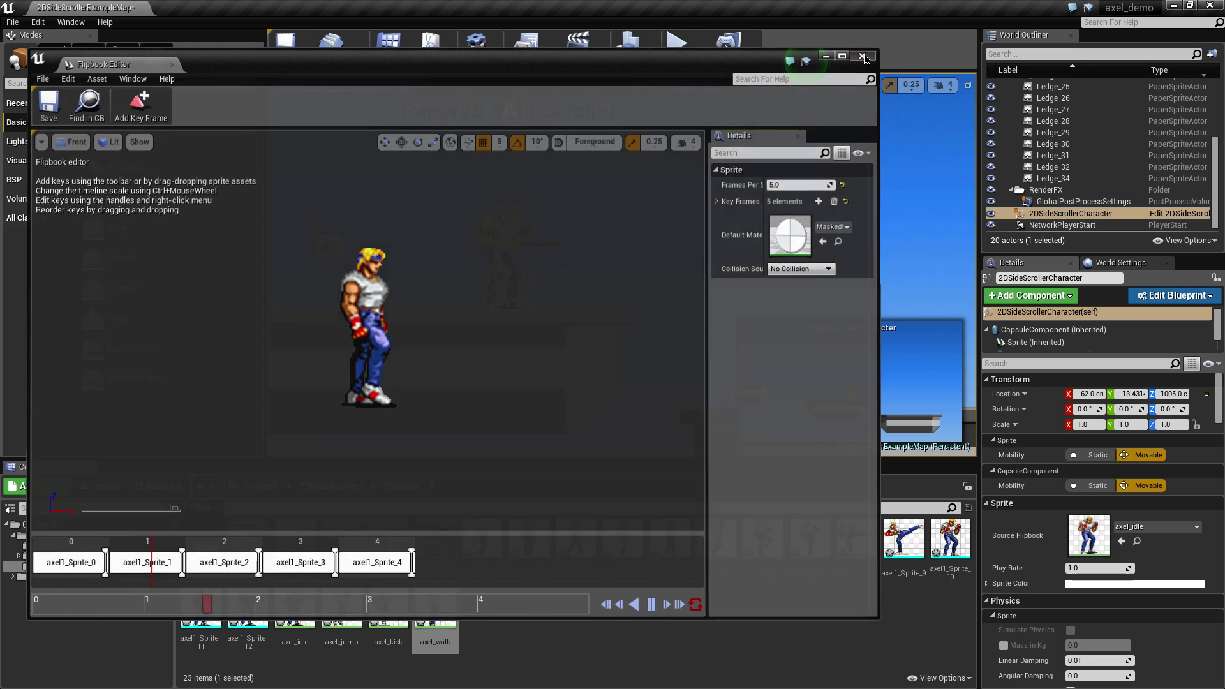
Open the axel_kick flipbook and set its playback rate to 5 frames per second.
left_click(395, 622)
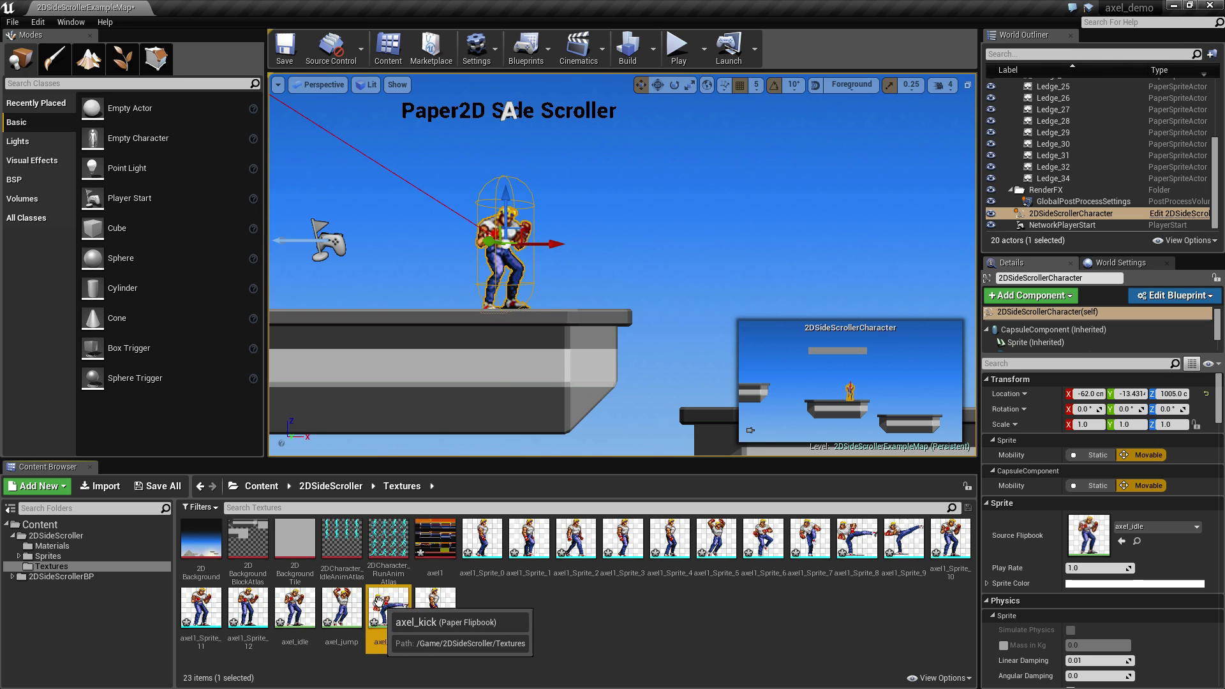
double_click(381, 602)
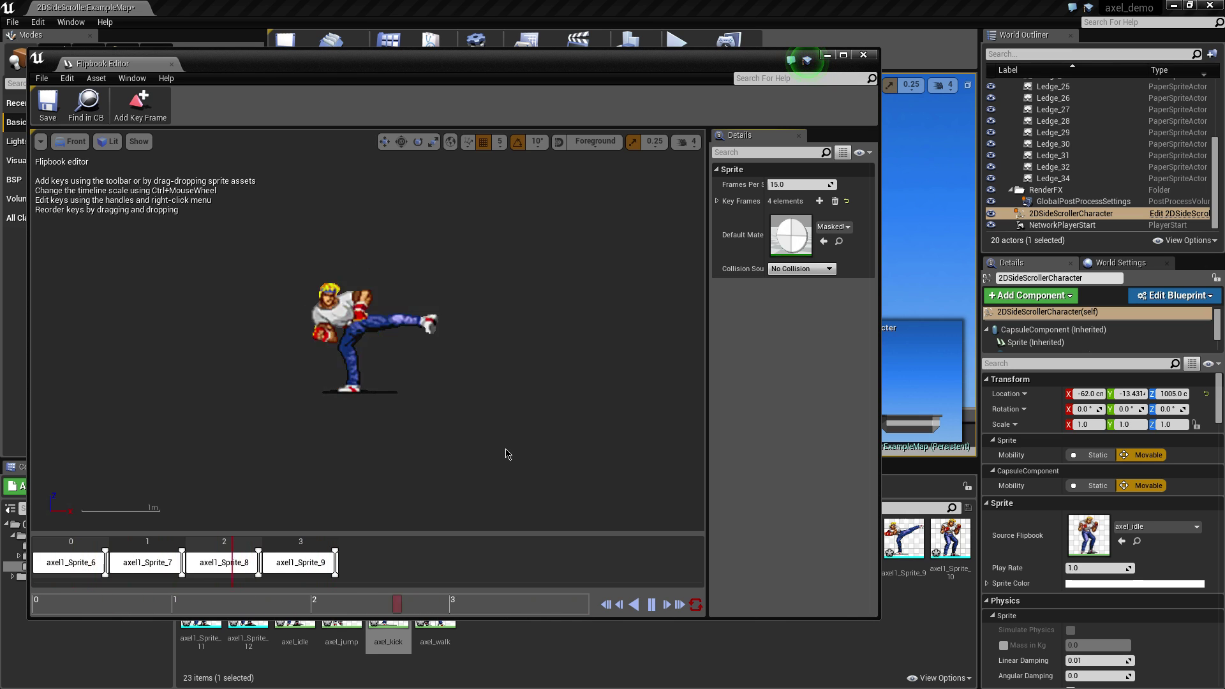
left_click(791, 185)
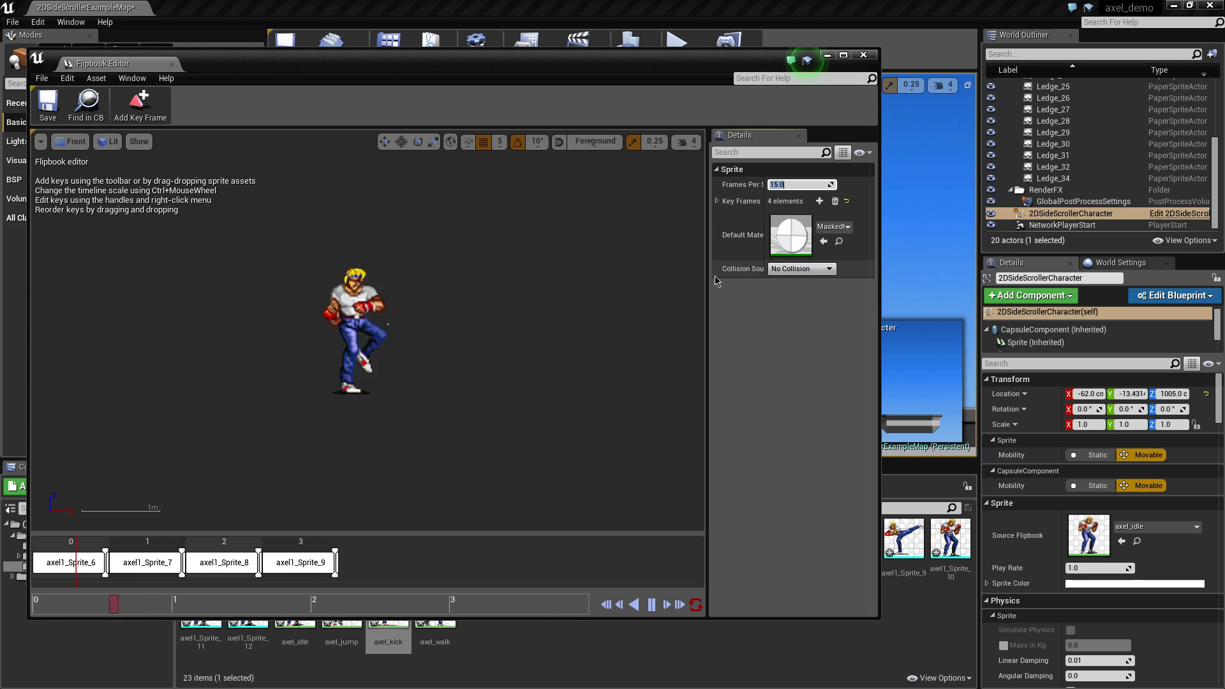
key("Return")
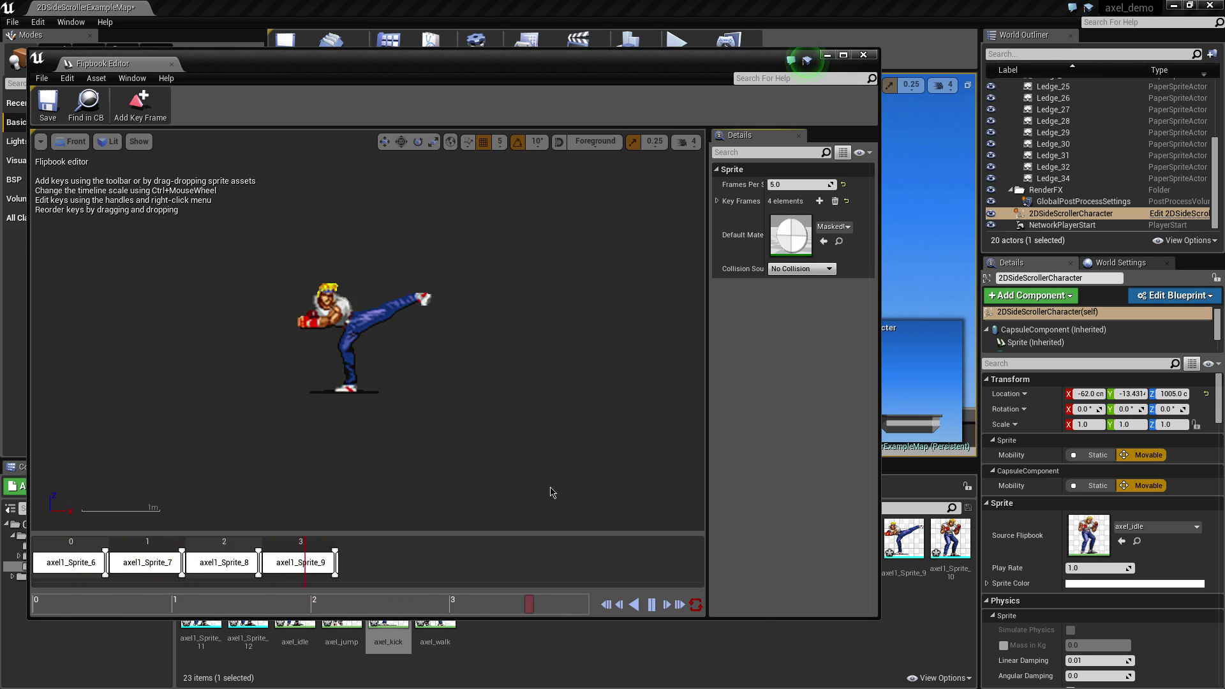
Pause the axel_kick playback and scrub from its last frame back to the first.
left_click(650, 604)
mouse_move(461, 612)
left_mouse_down()
mouse_move(81, 612)
mouse_move(279, 613)
mouse_move(489, 590)
mouse_move(580, 600)
left_mouse_up()
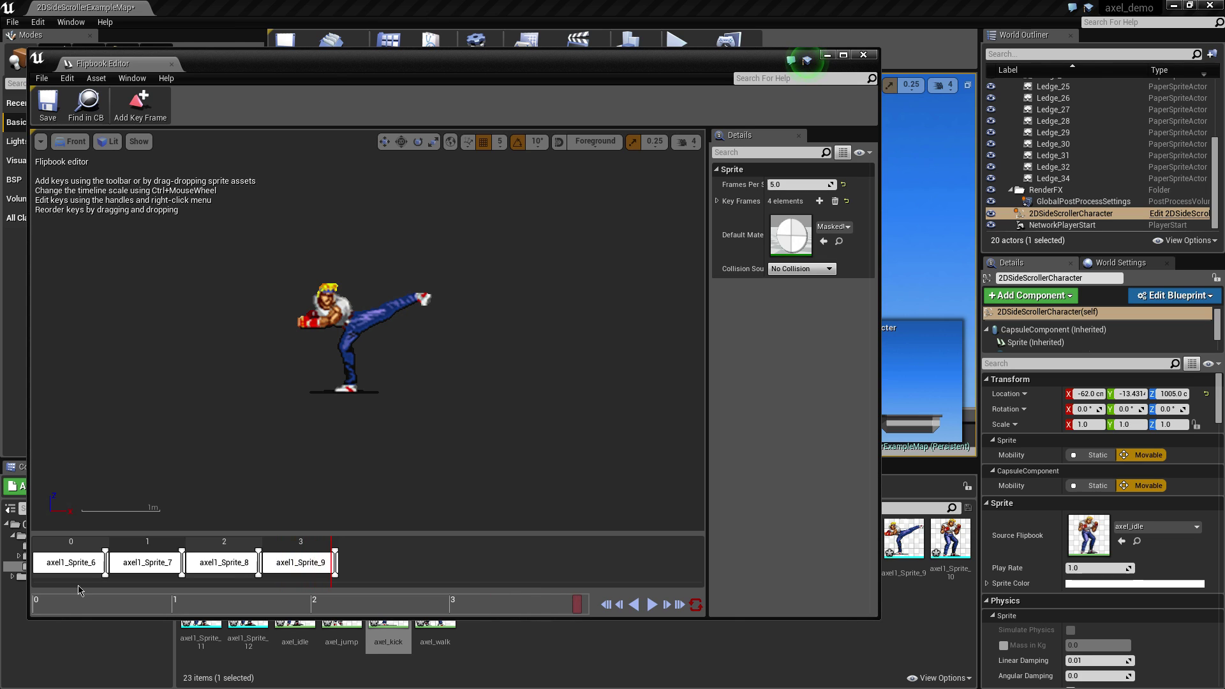
left_click(68, 611)
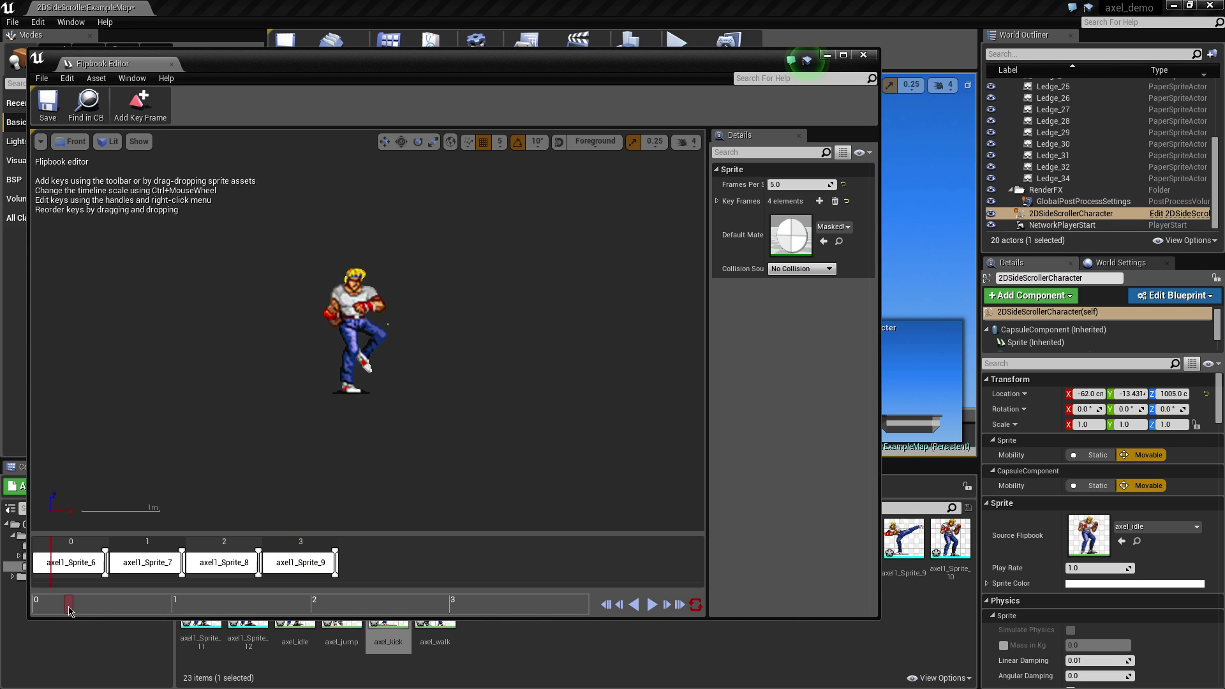
Expand the settings of all four axel_kick key frames and scrub through the kick from its first to its last pose.
left_click(717, 202)
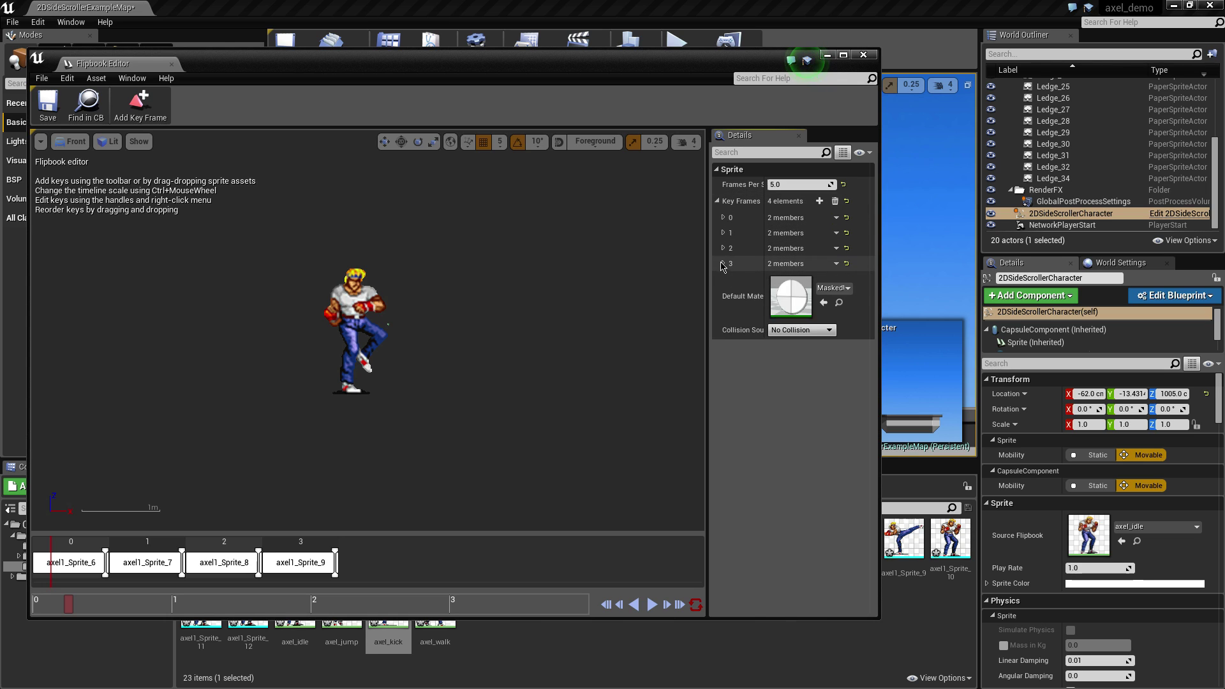
left_click(724, 218)
left_click(723, 265)
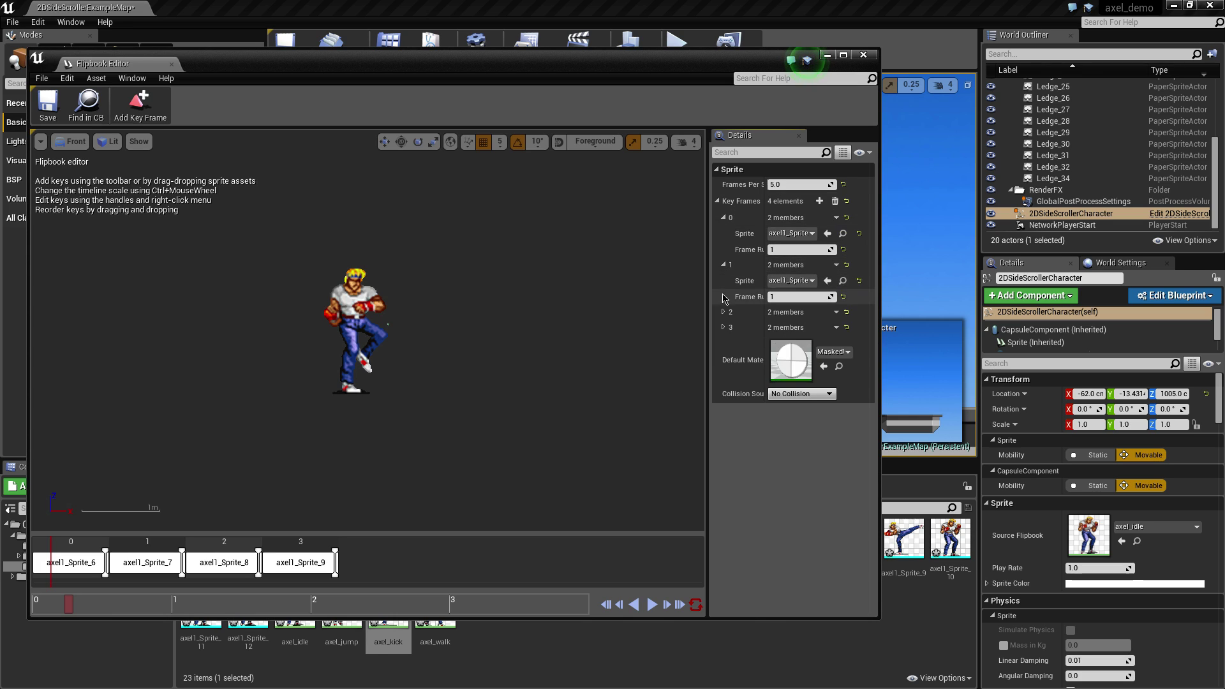
left_click(724, 312)
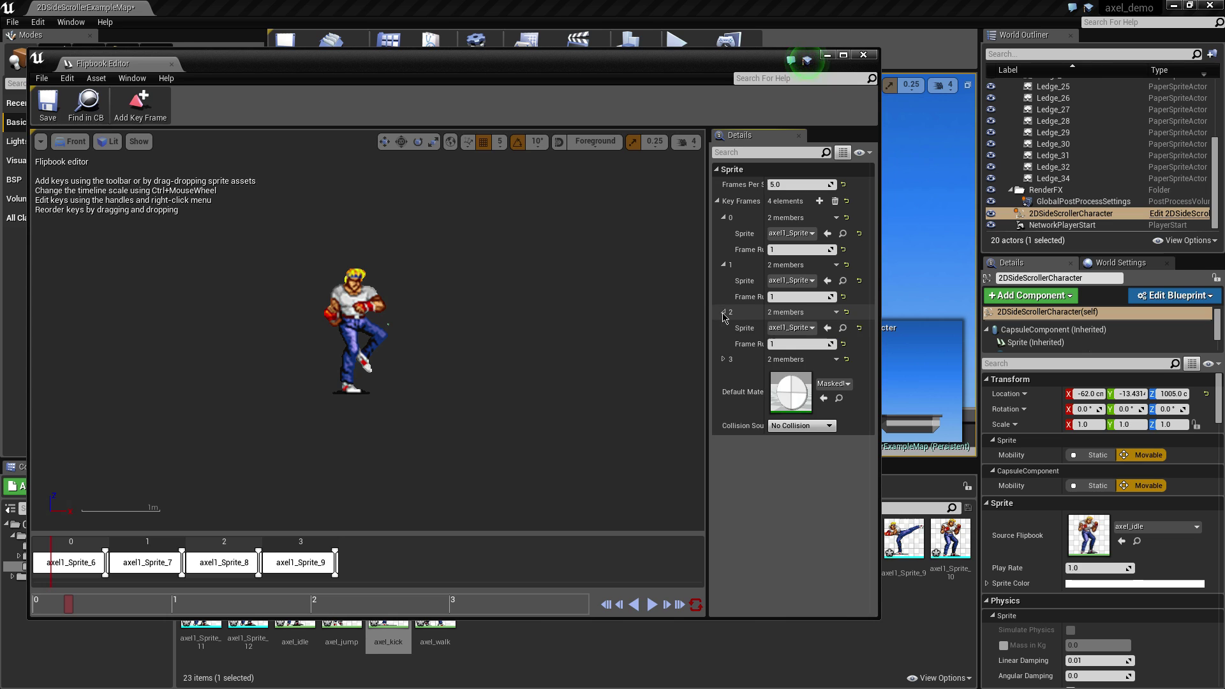
left_click(724, 359)
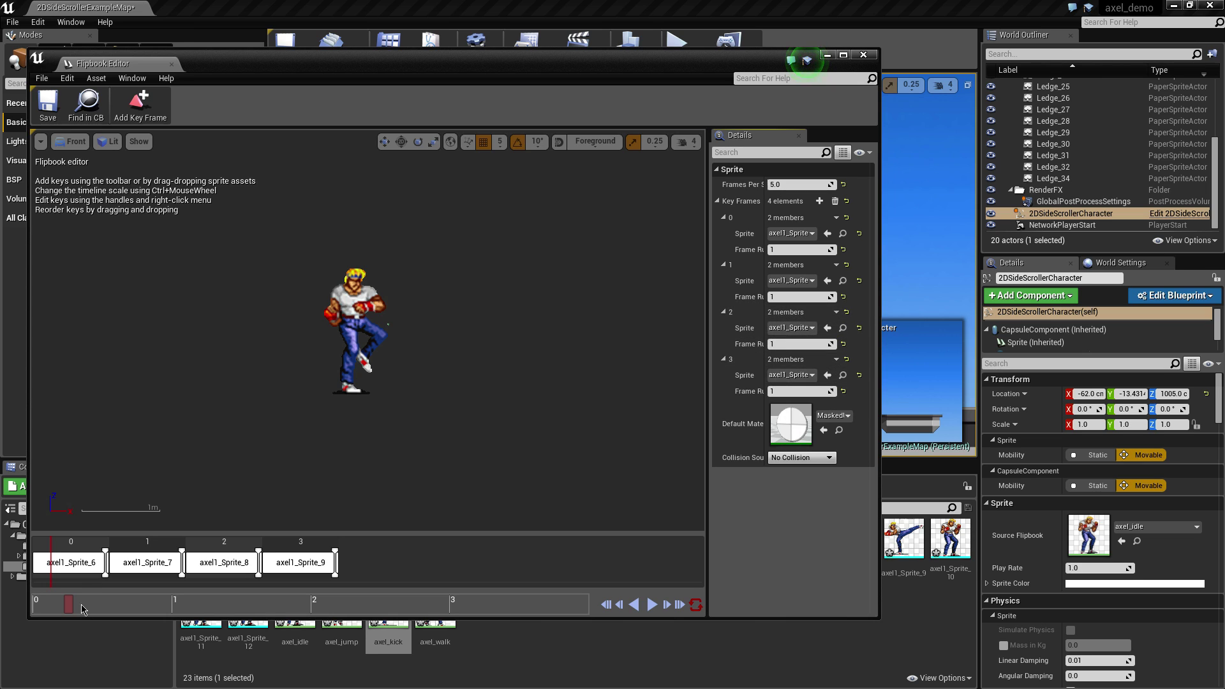
mouse_move(68, 610)
left_mouse_down()
mouse_move(542, 611)
mouse_move(169, 611)
mouse_move(59, 592)
mouse_move(511, 606)
mouse_move(70, 612)
left_mouse_up()
left_click_drag(71, 608, 467, 606)
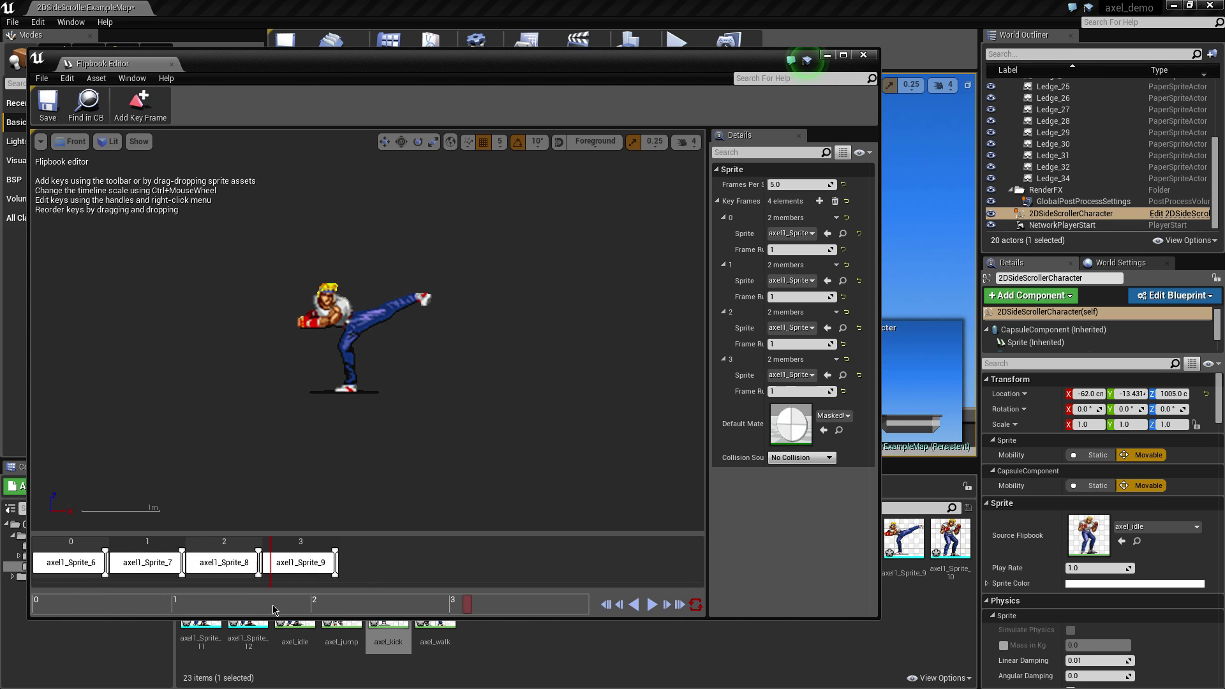
Add three empty key frames to the end of the axel_kick flipbook.
left_click(820, 201)
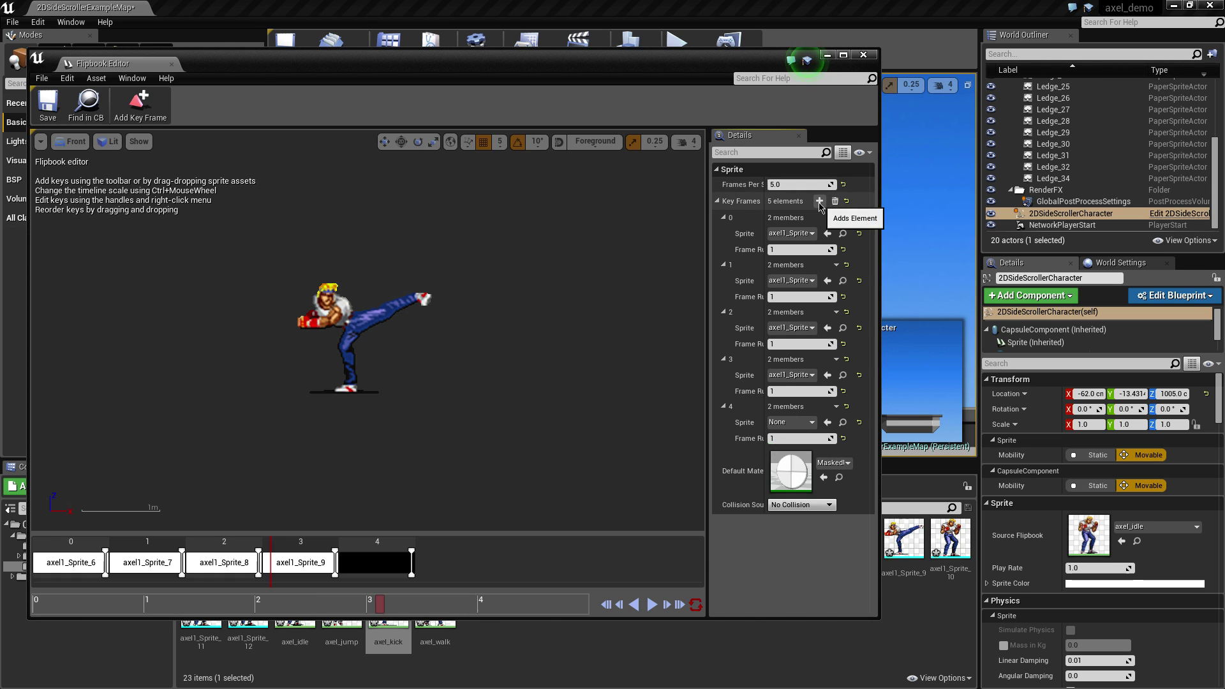
left_click(819, 201)
left_click(819, 201)
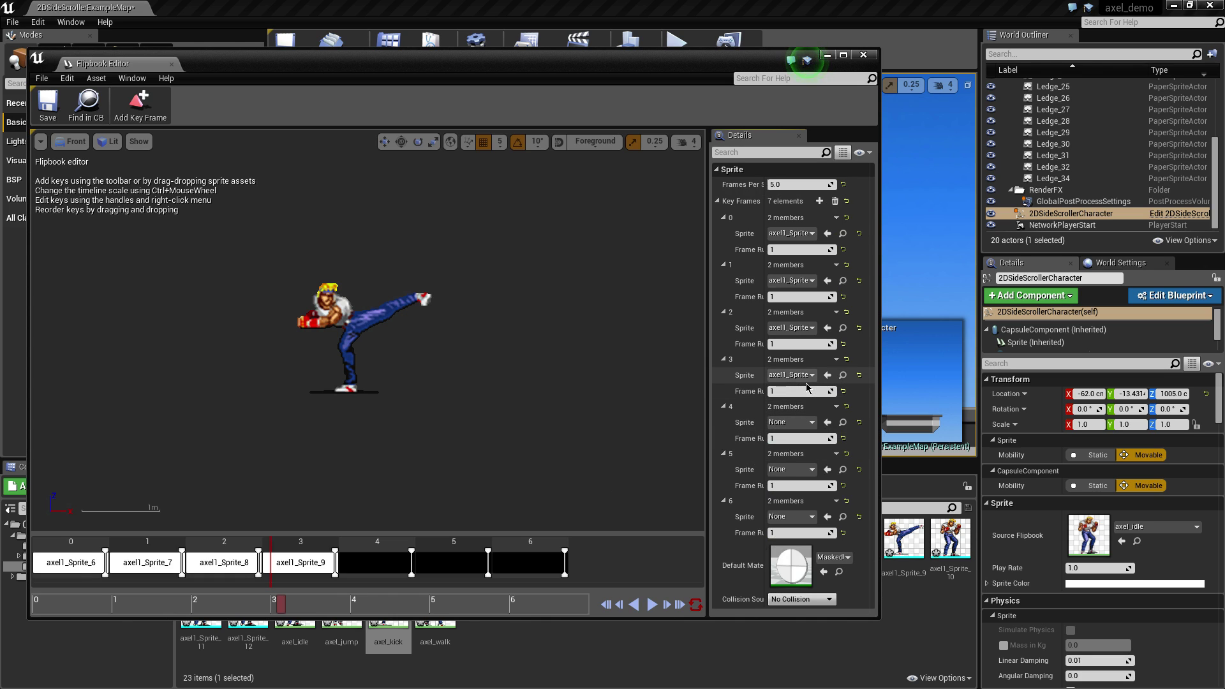
Assign axel1_Sprite_8, axel1_Sprite_7 and axel1_Sprite_6 to key frames 4, 5 and 6 so the leg returns.
left_click(809, 423)
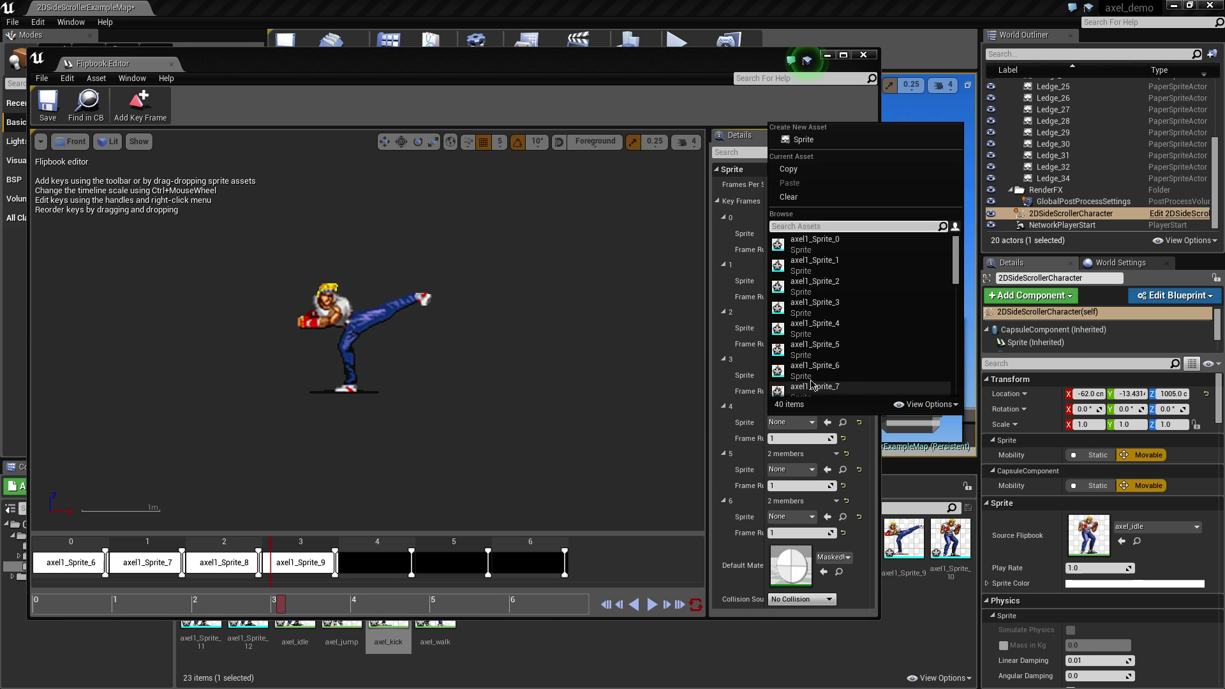
left_click_drag(956, 279, 955, 293)
left_click(849, 332)
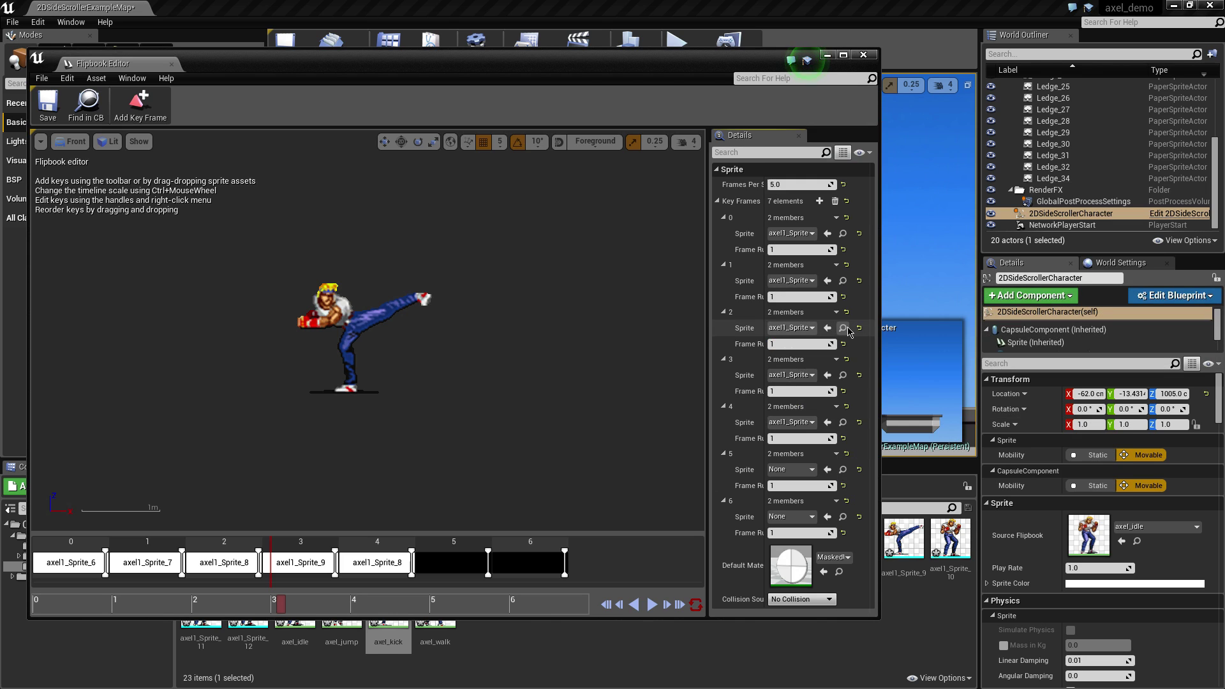
left_click_drag(284, 605, 384, 609)
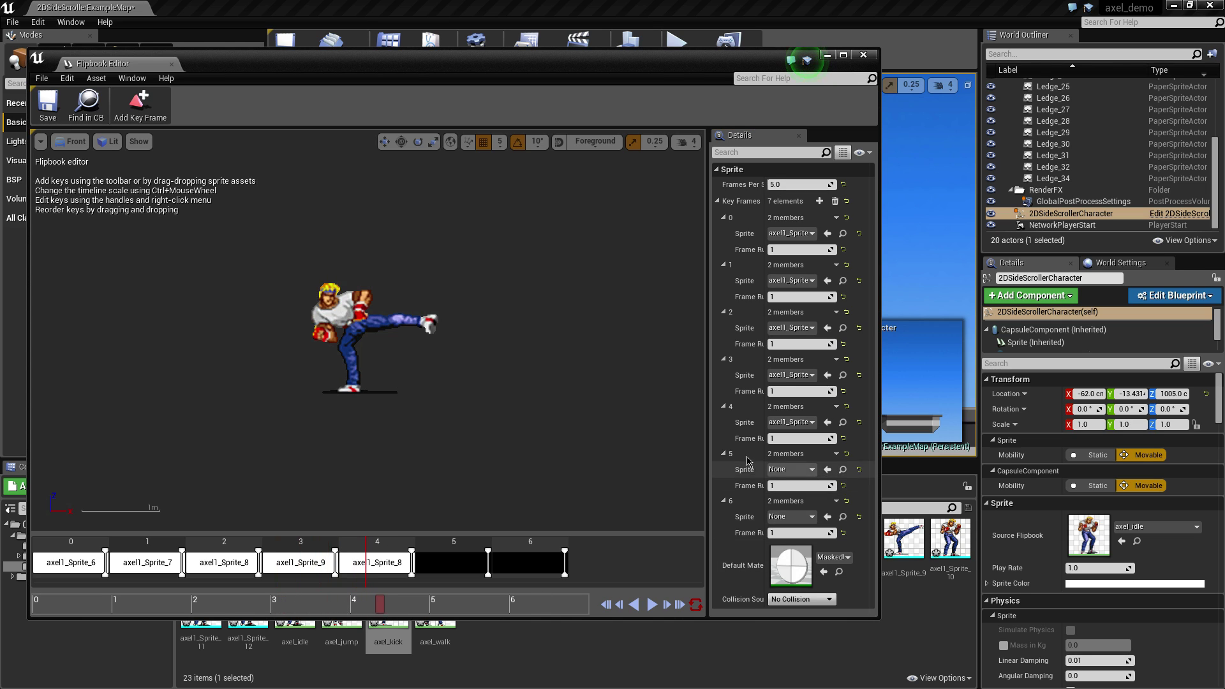
left_click(811, 470)
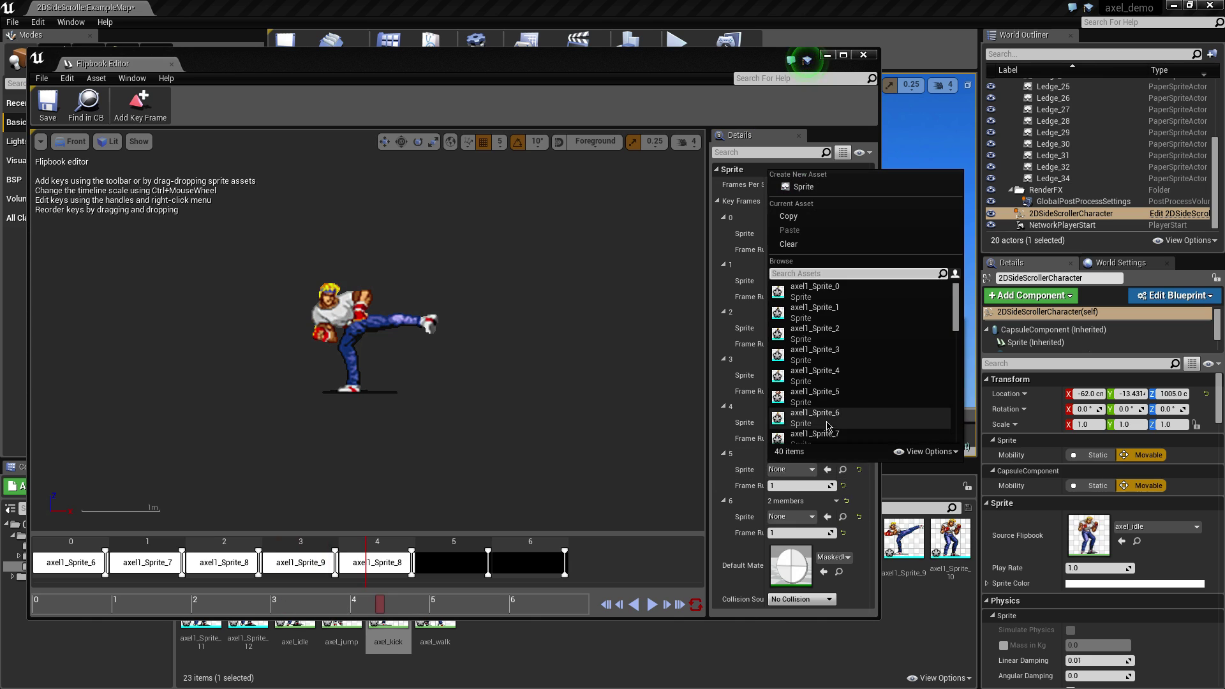
left_click(815, 435)
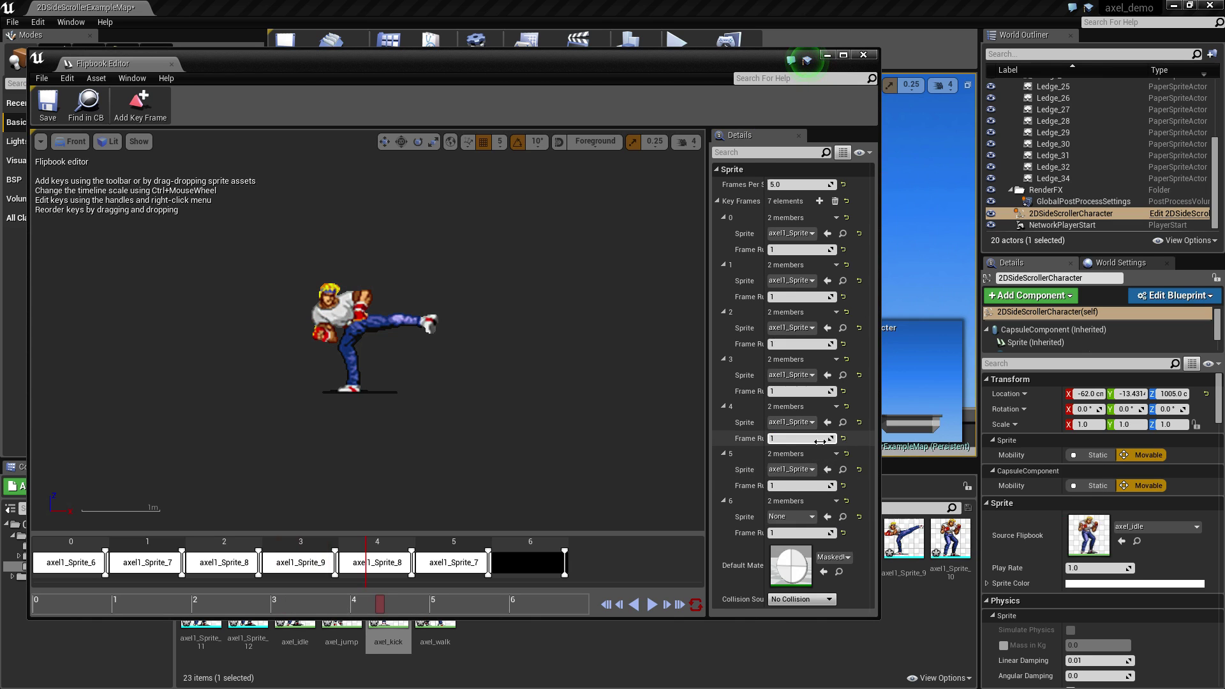
left_click(811, 516)
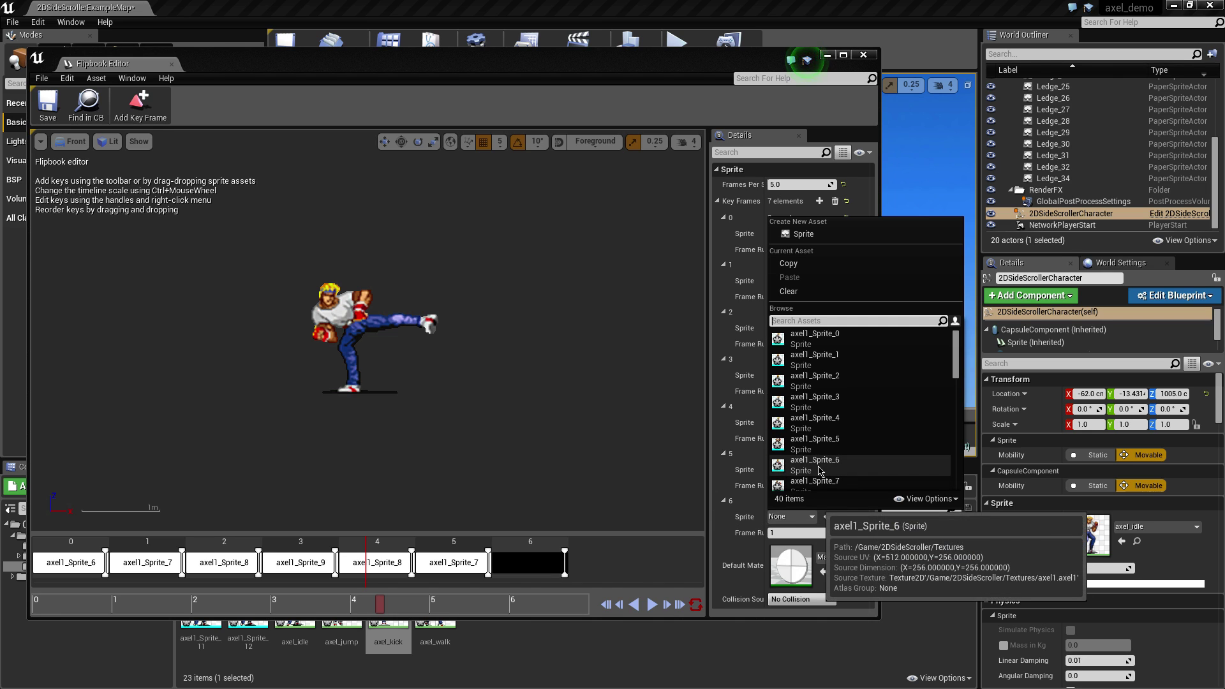
left_click(820, 470)
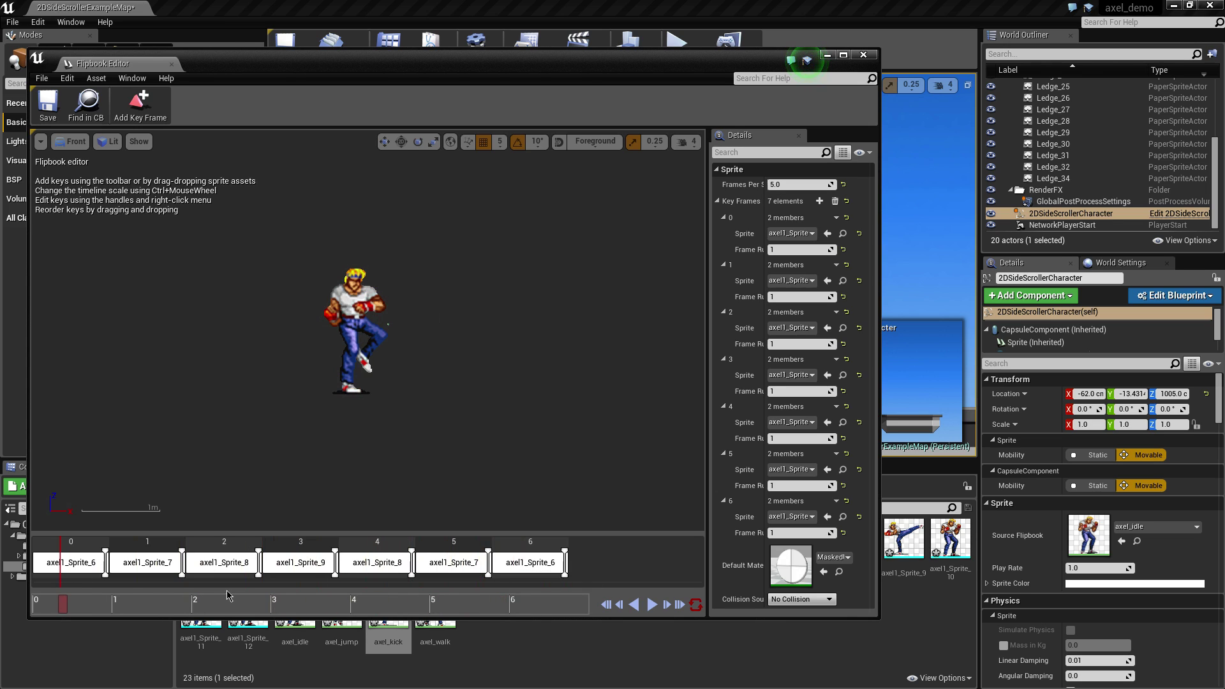
Preview the extended kick animation by playing it from the beginning.
left_click(652, 605)
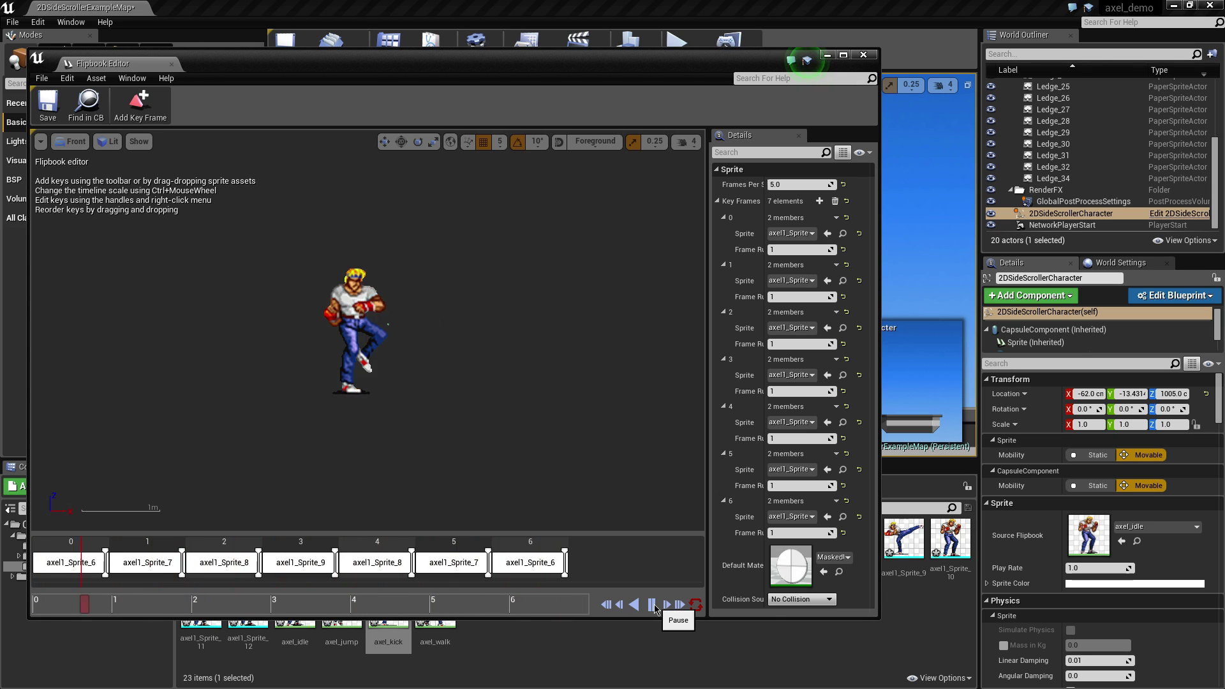
left_click(652, 605)
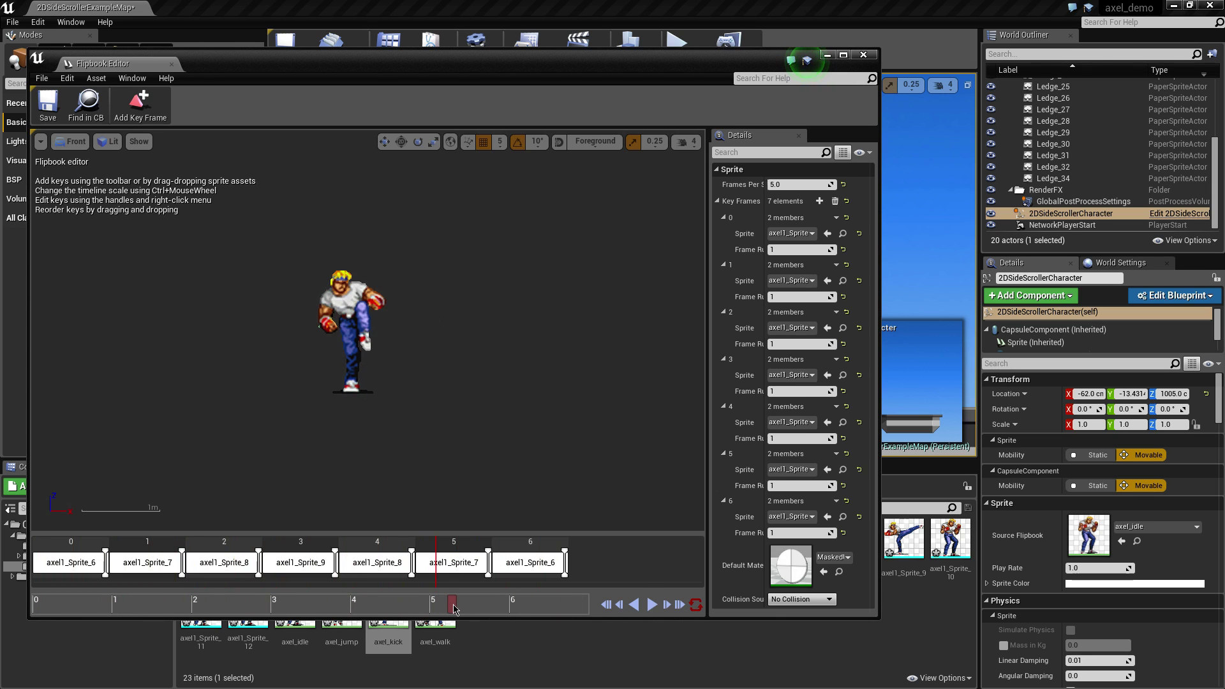
left_click_drag(454, 609, 50, 596)
left_click(652, 605)
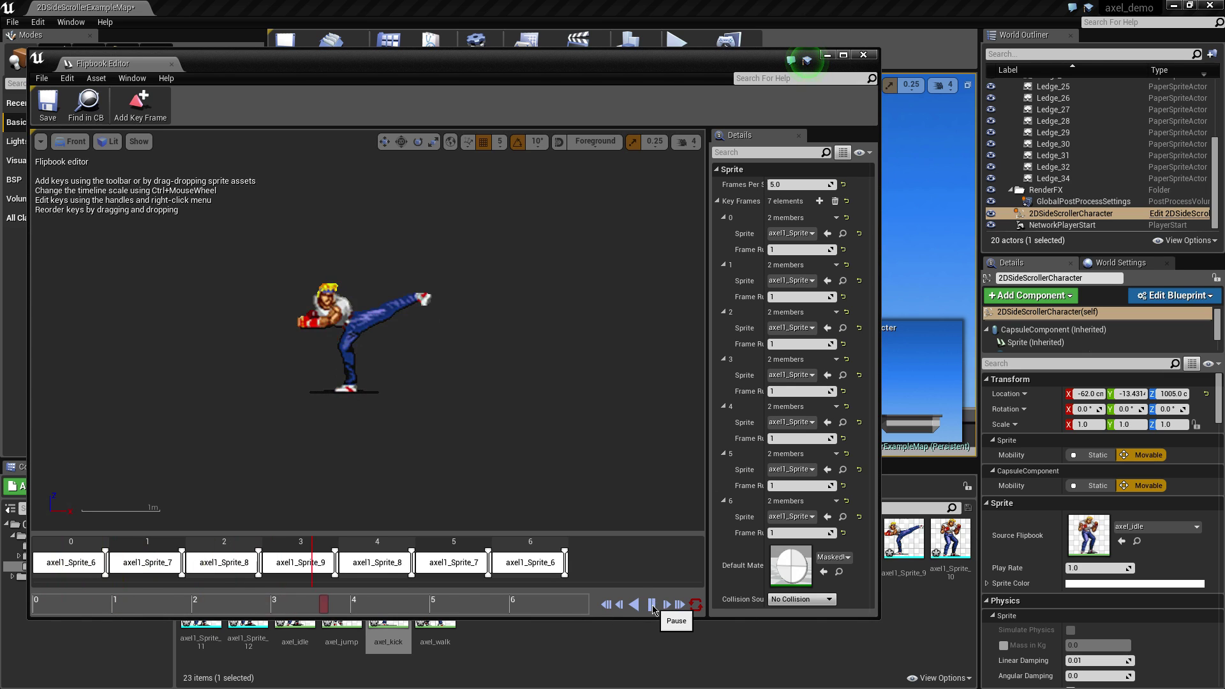
Set the axel_kick flipbook's playback rate to 15 frames per second.
left_click(781, 184)
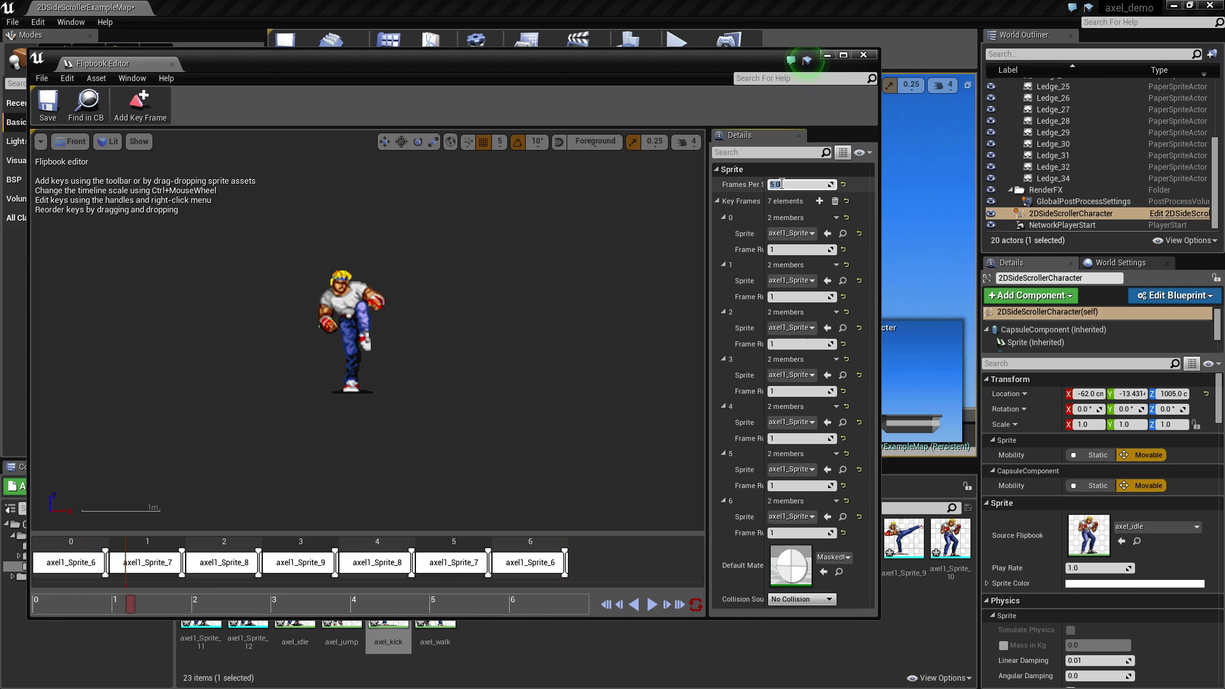
type("15")
key("Return")
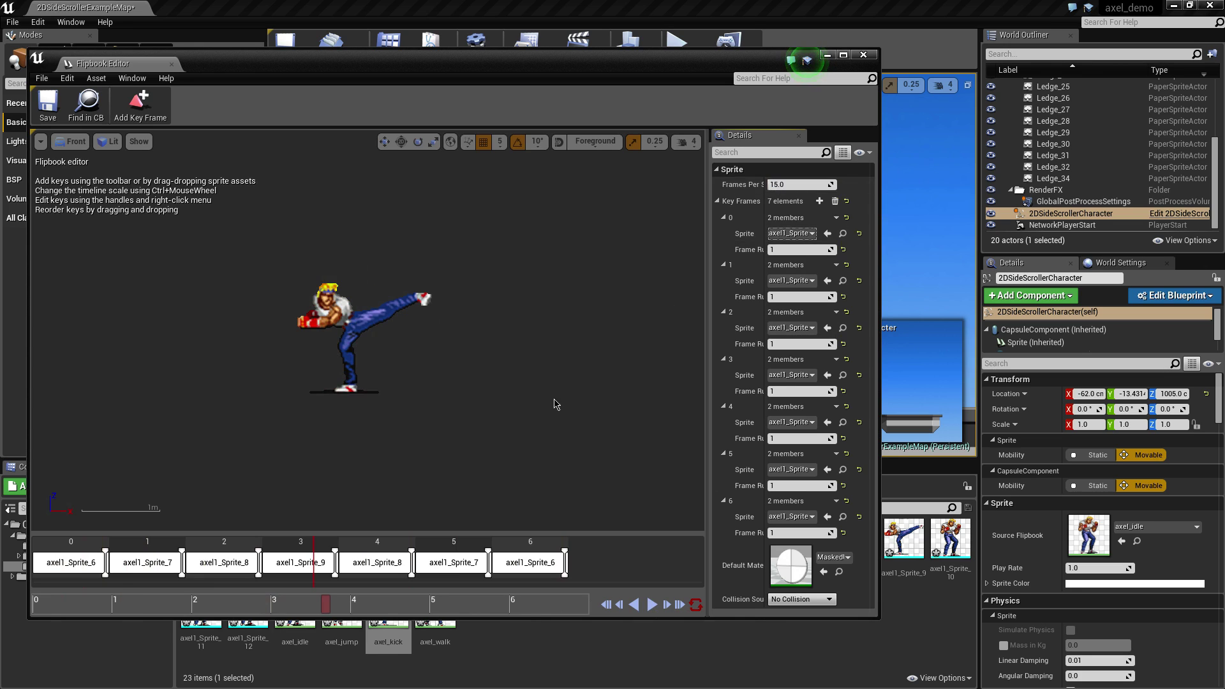
Preview the kick at 15 frames per second, pause it and return the playhead to the first frame.
left_click_drag(328, 609, 35, 607)
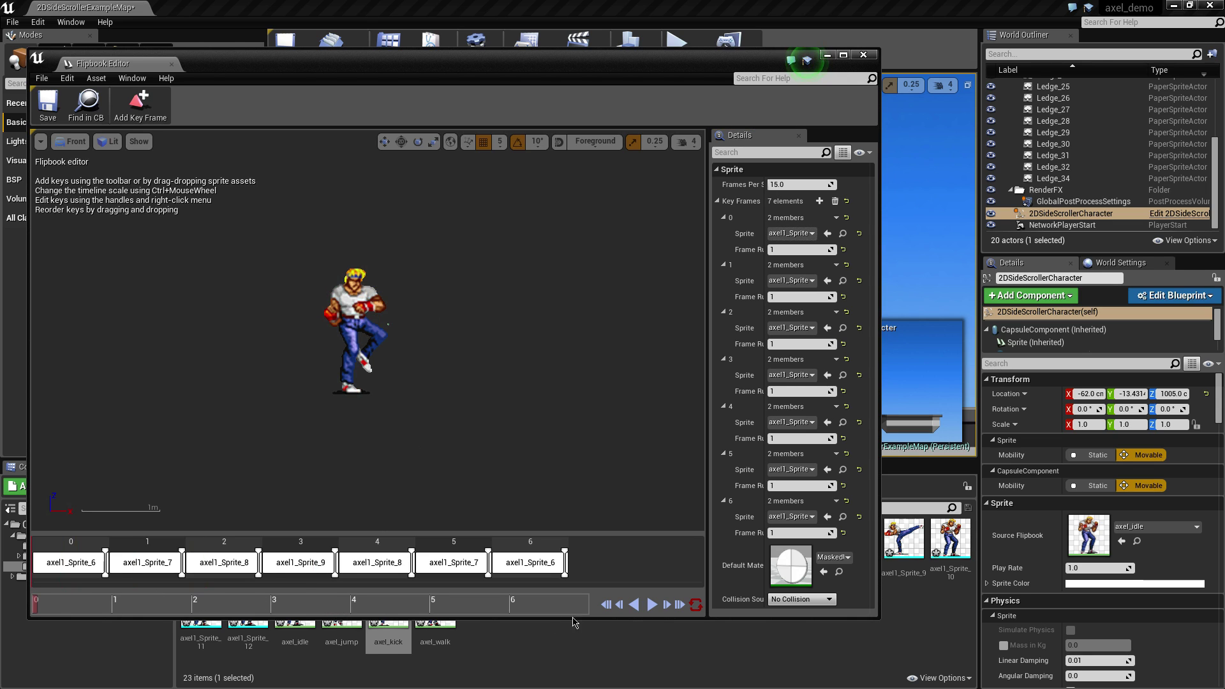
left_click(652, 605)
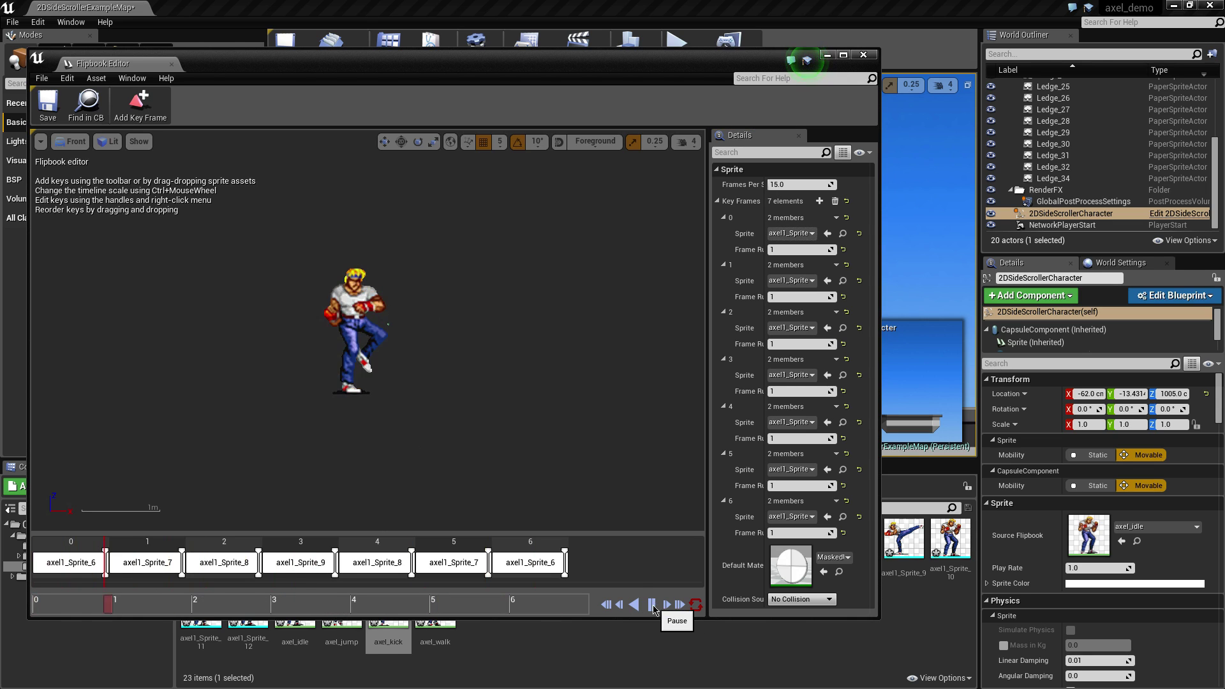
left_click(652, 606)
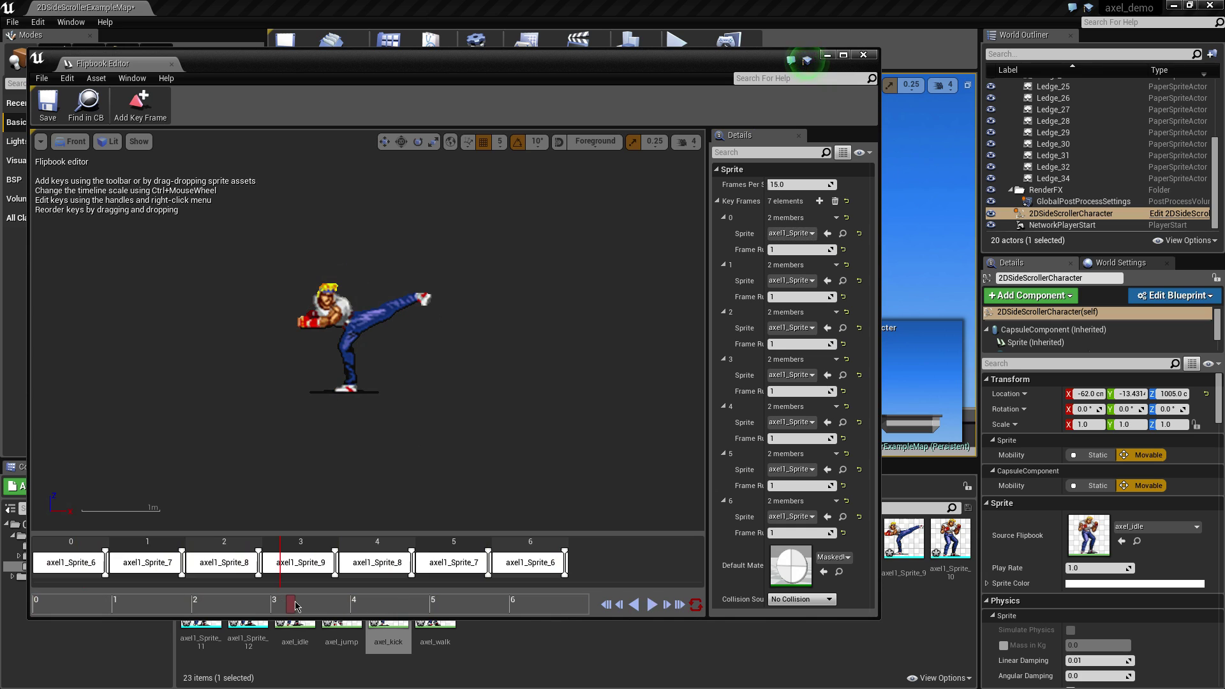
left_click_drag(295, 605, 62, 605)
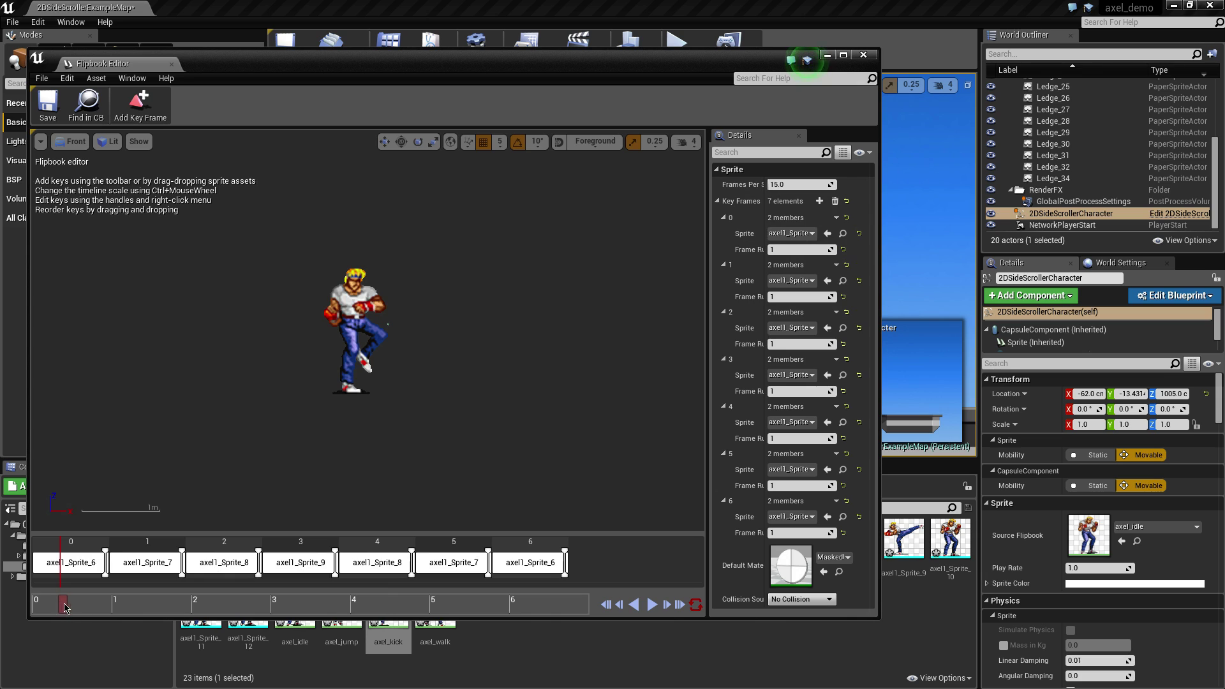
mouse_move(65, 606)
left_mouse_down()
mouse_move(324, 615)
mouse_move(43, 606)
left_mouse_up()
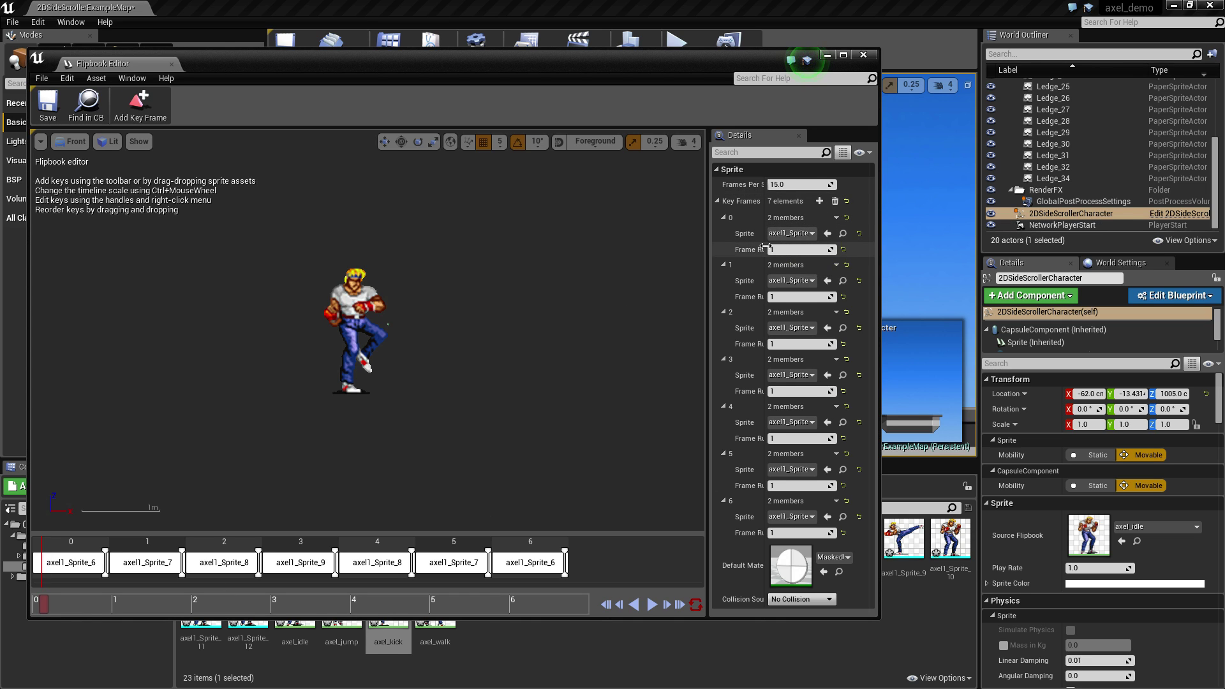
Widen the property name column and set the Frame Run to 3 for key frame 0 and 2 for key frame 1.
left_click_drag(765, 247, 779, 247)
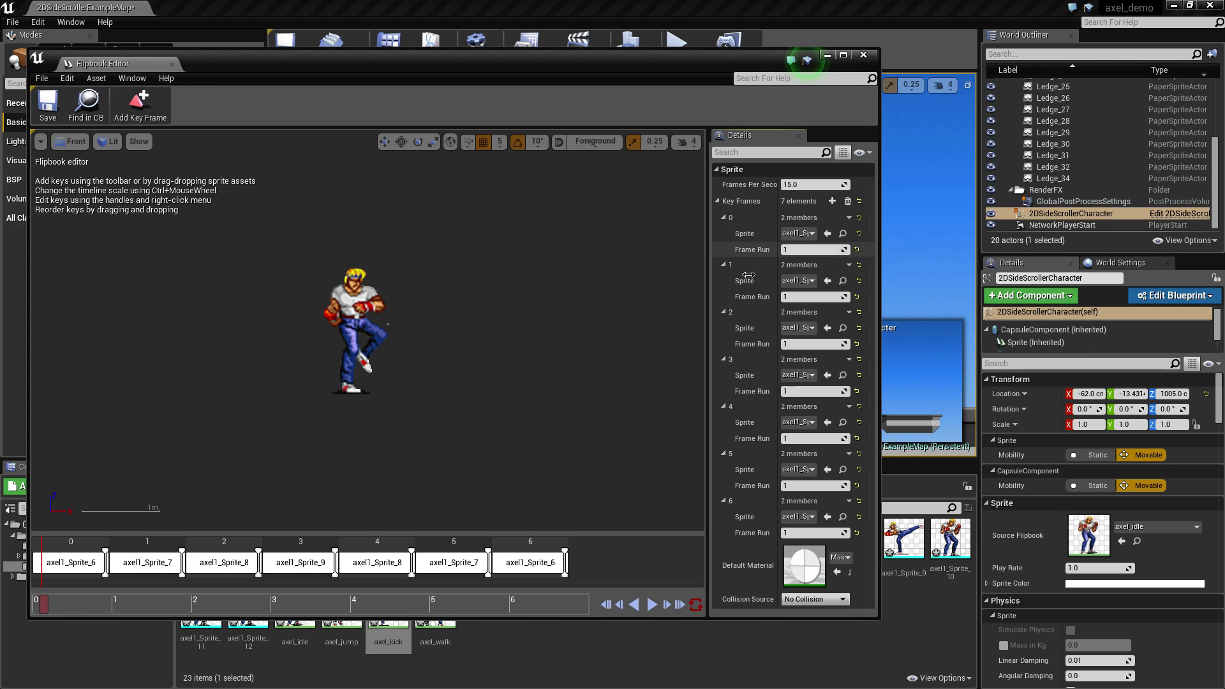
left_click(813, 250)
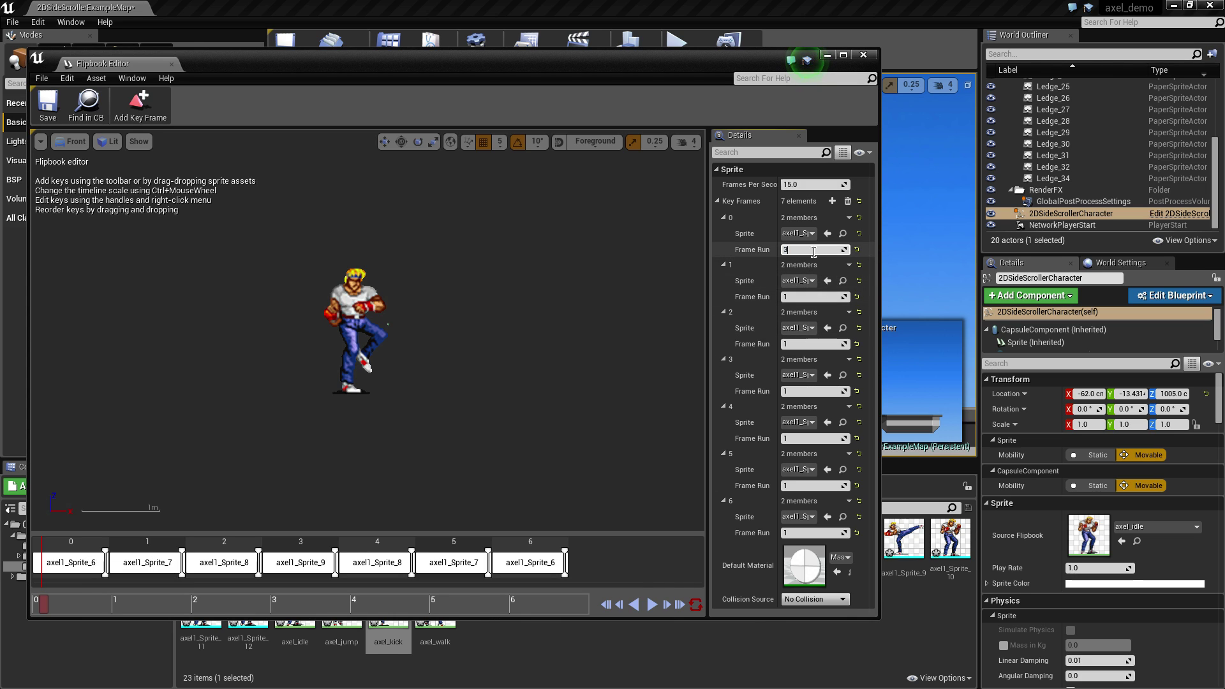
type("3")
key("Return")
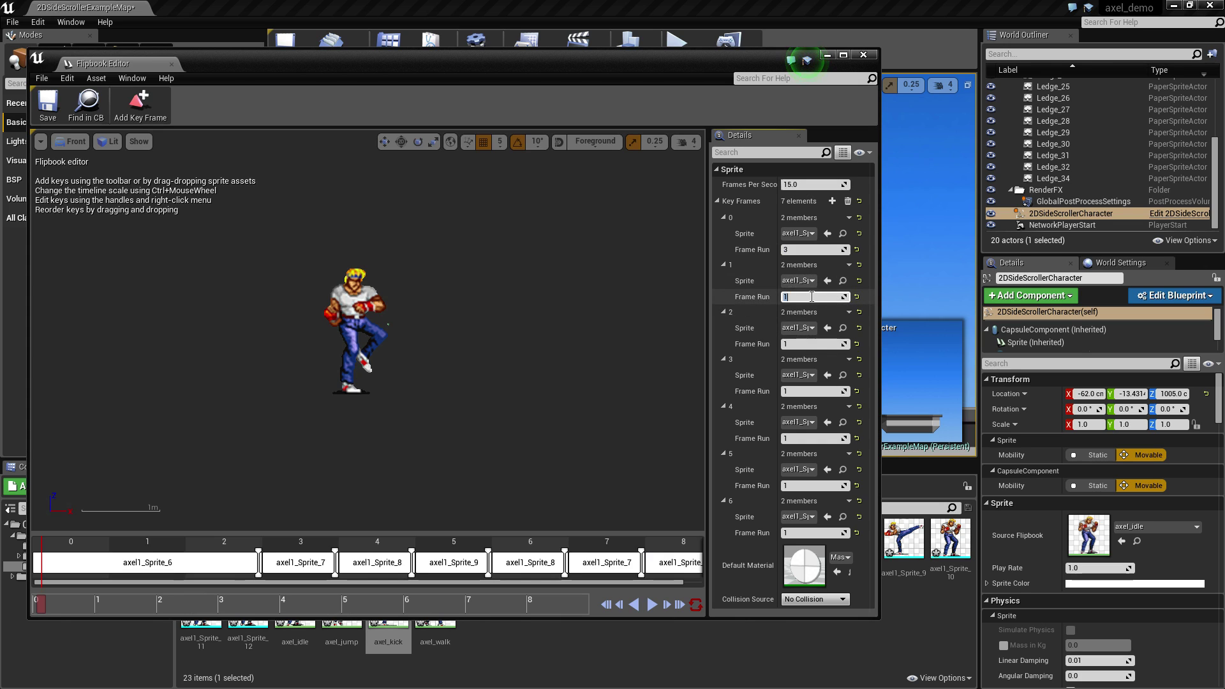
type("2")
key("Return")
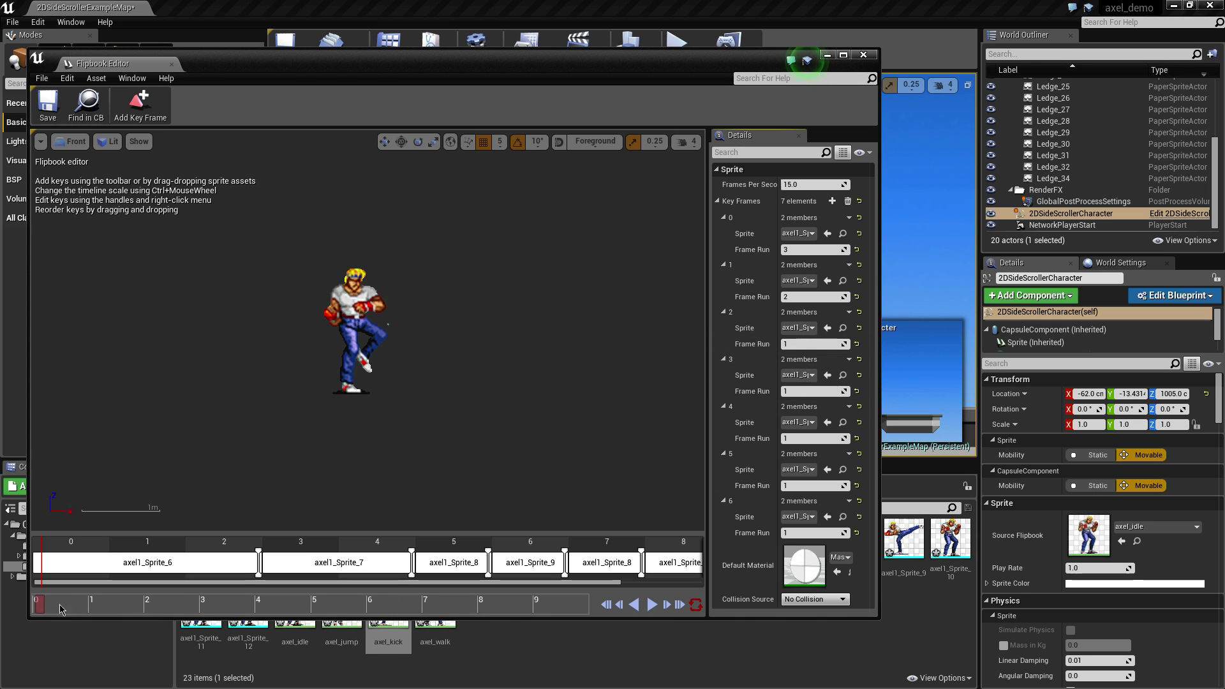
Check the kick's opening timing, and set the Frame Run to 2 for key frame 5 and 3 for key frame 6.
left_click_drag(39, 610, 202, 605)
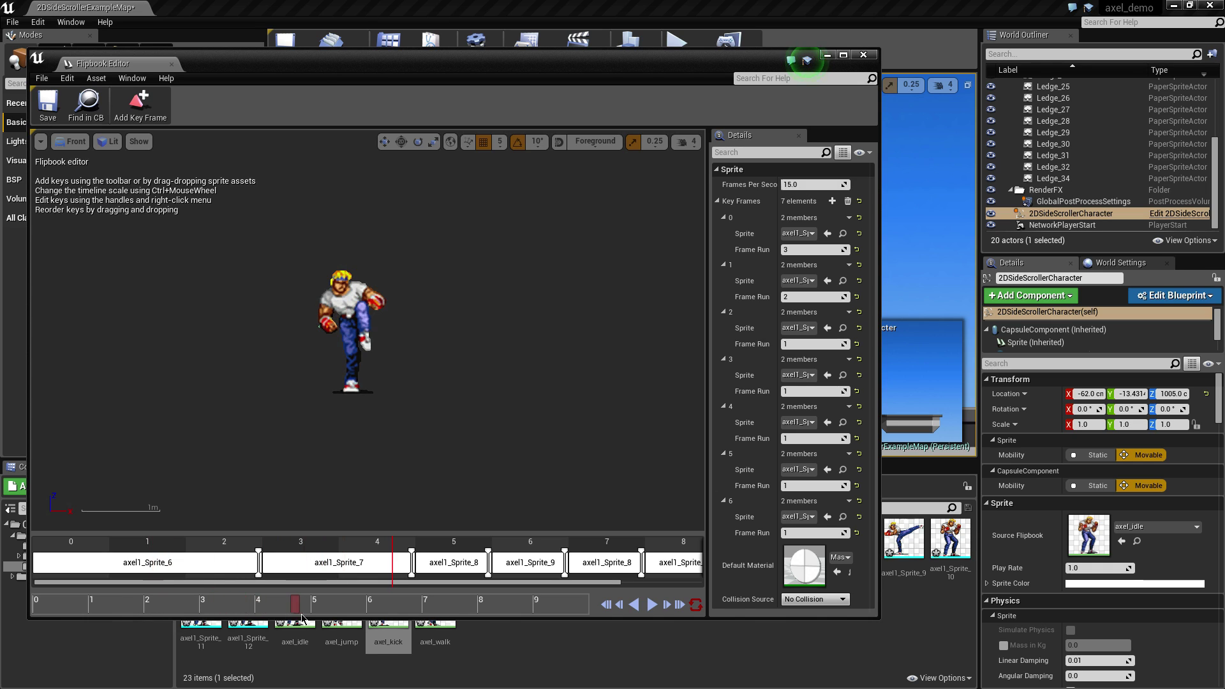
left_click_drag(303, 618, 381, 617)
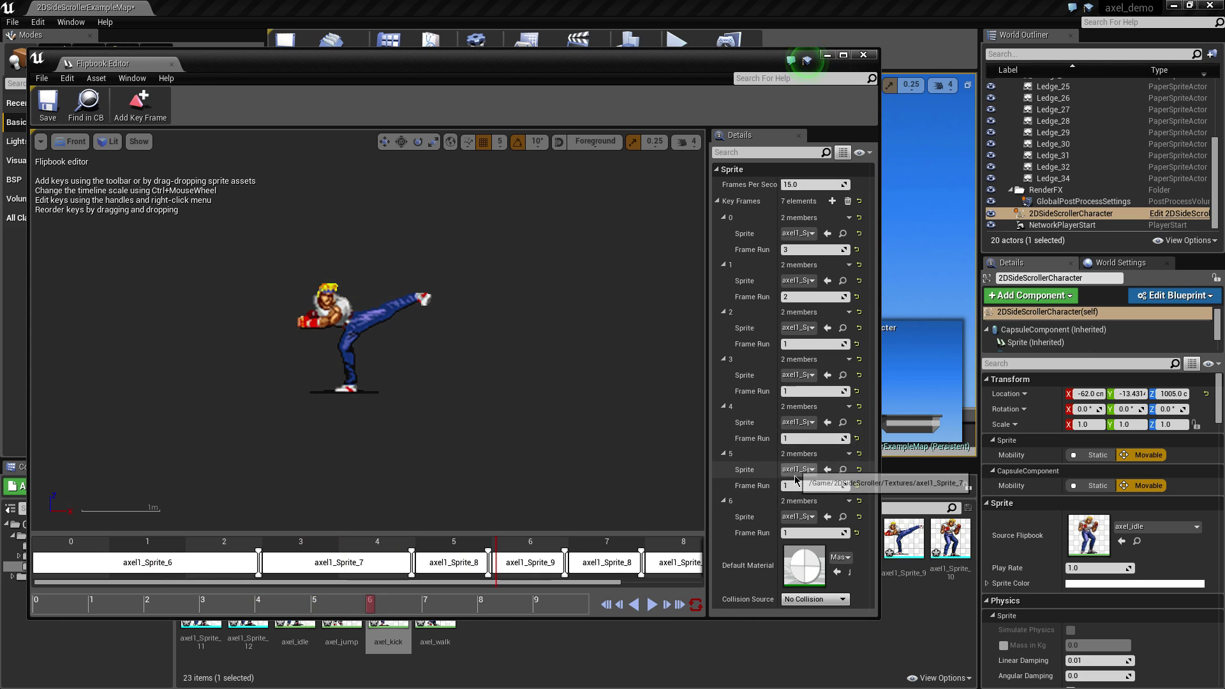
left_click(807, 396)
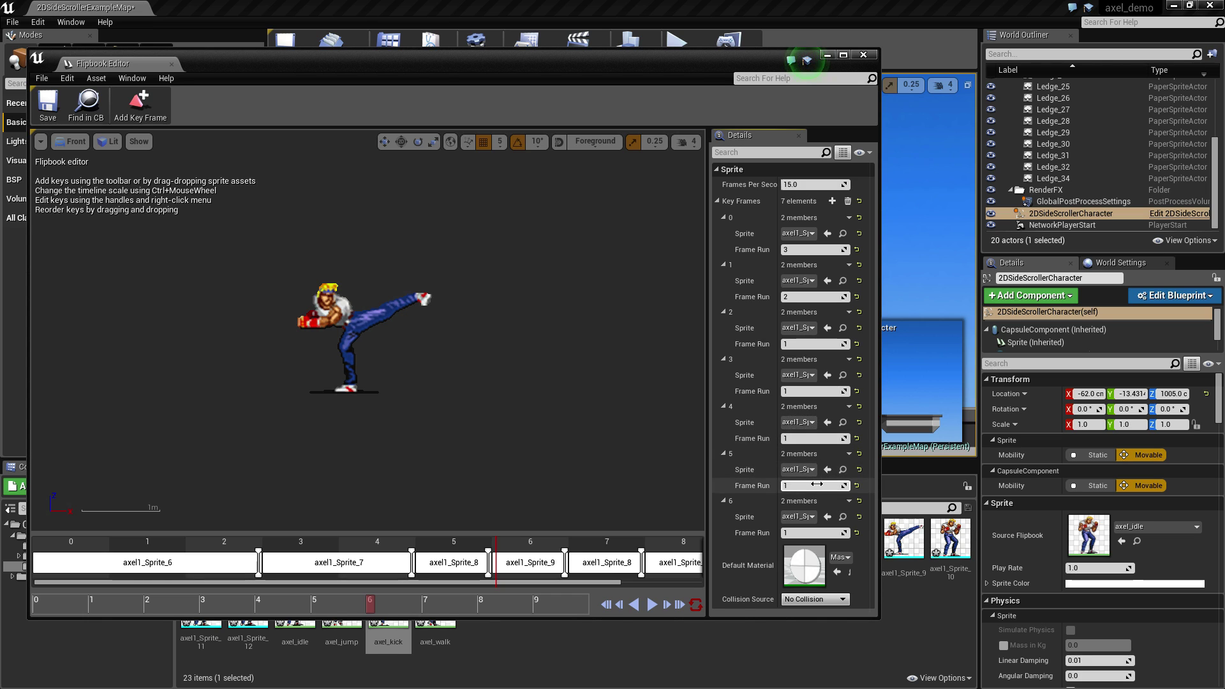
key("Tab")
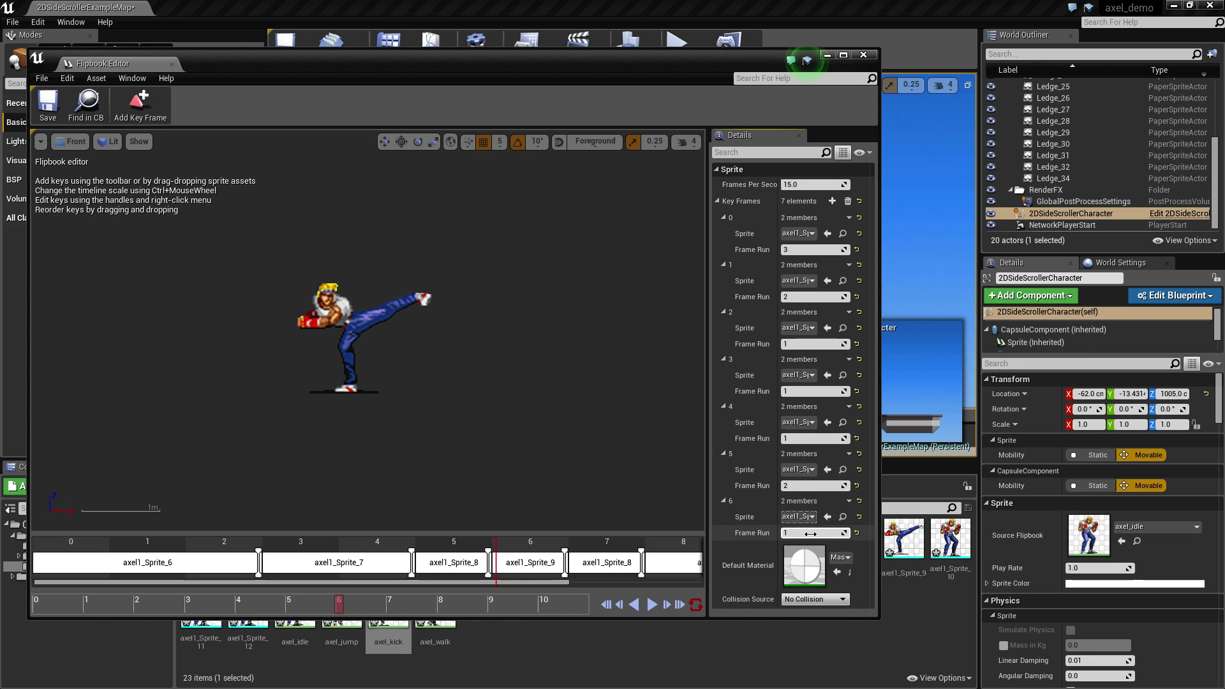
left_click(812, 533)
type("3")
key("Return")
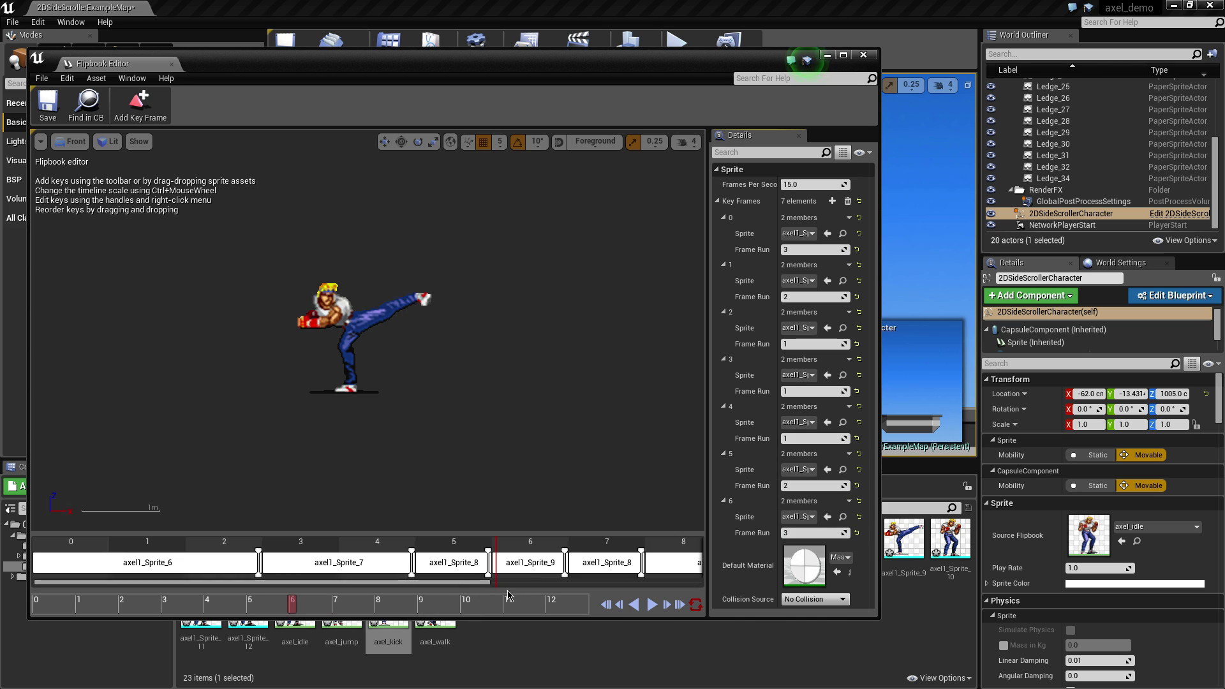
Check the kick's timing from the first frame, and set the Frame Run to 2 for key frames 2 and 4.
left_click_drag(370, 582, 85, 629)
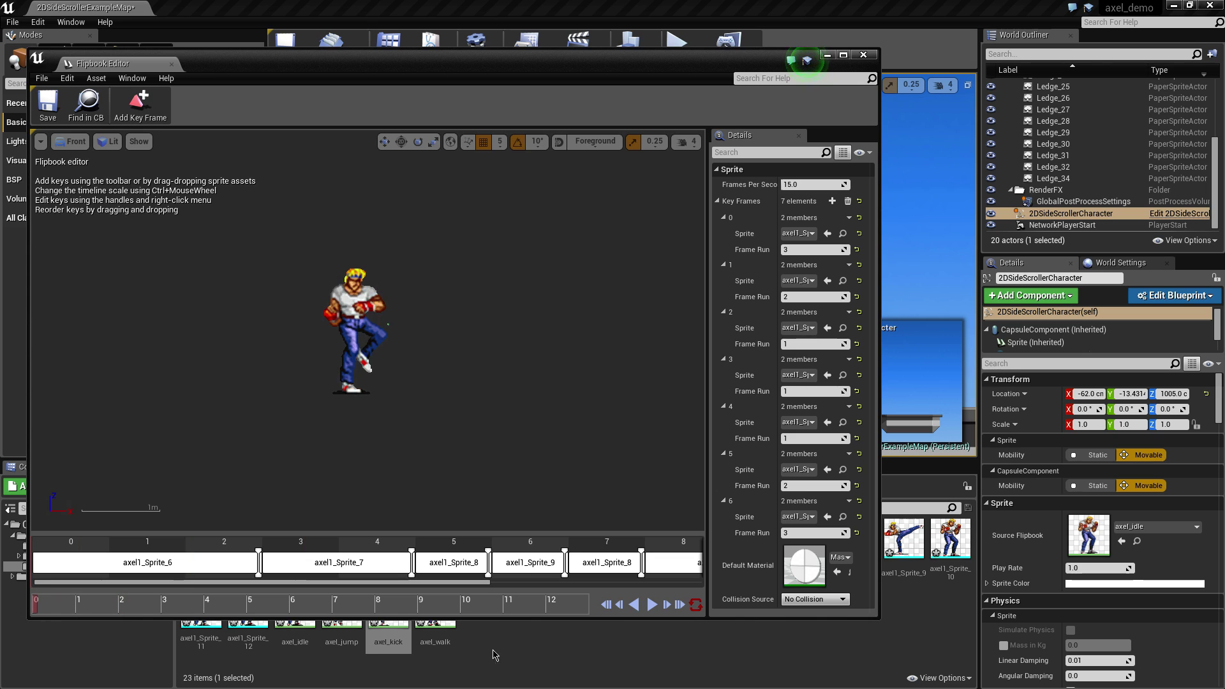
left_click(652, 605)
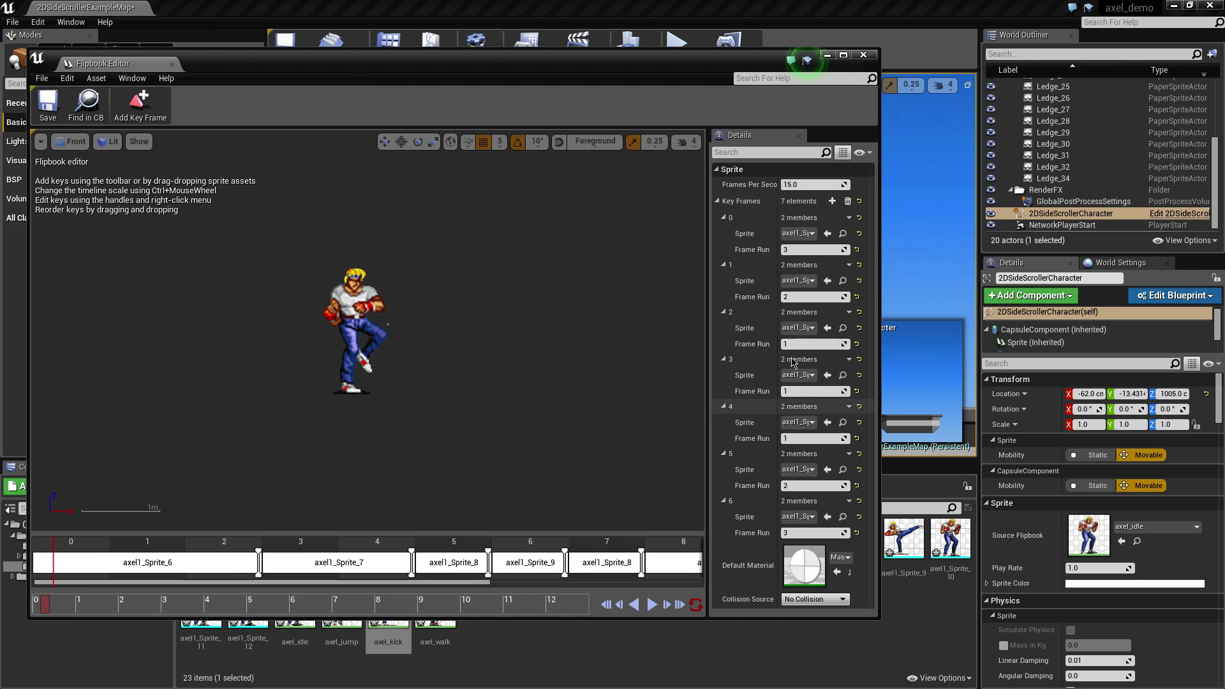
type("2")
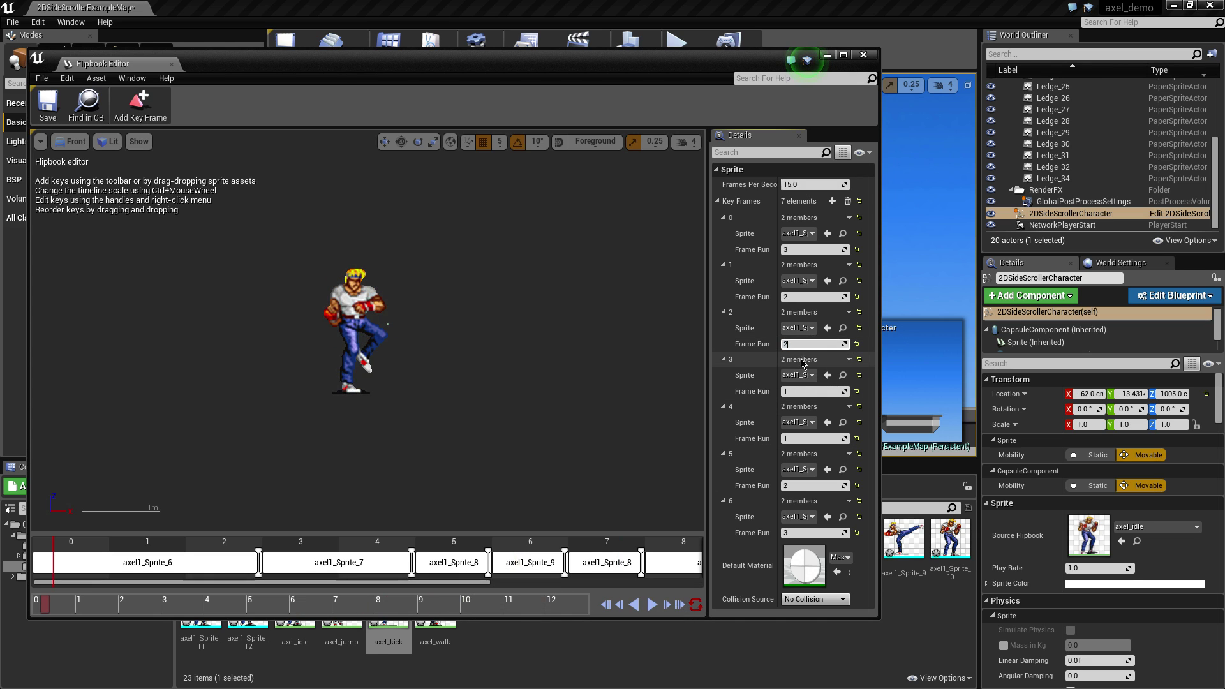
left_click(800, 438)
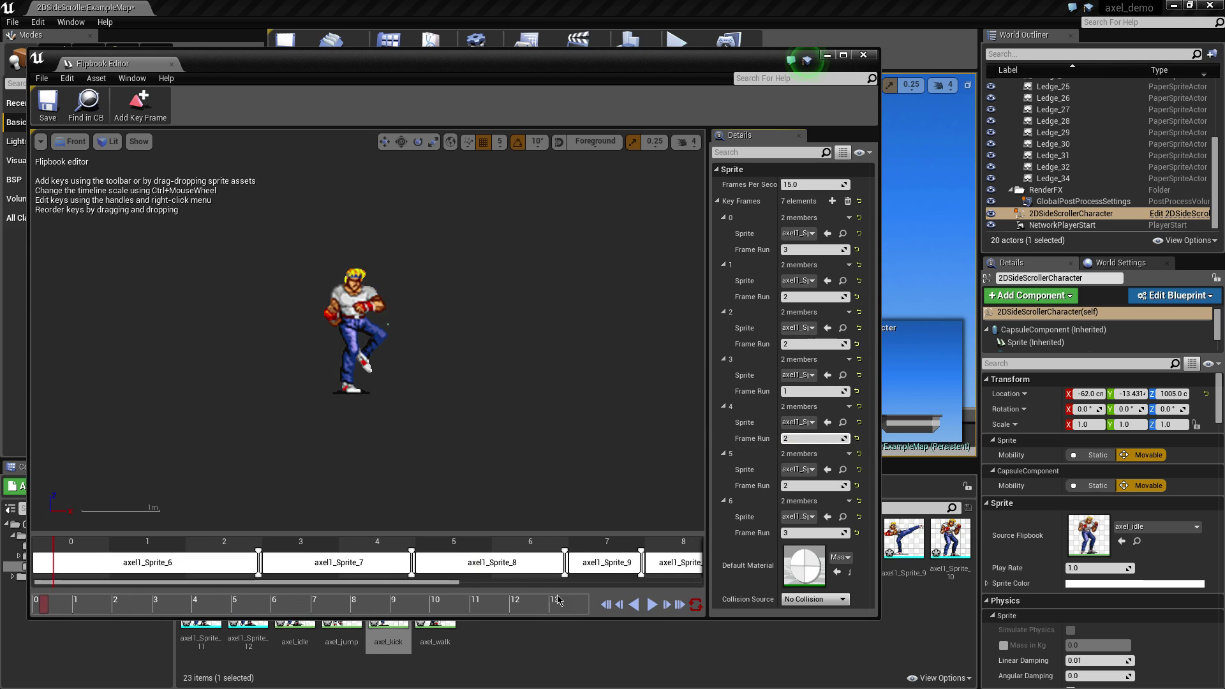
left_click(293, 578)
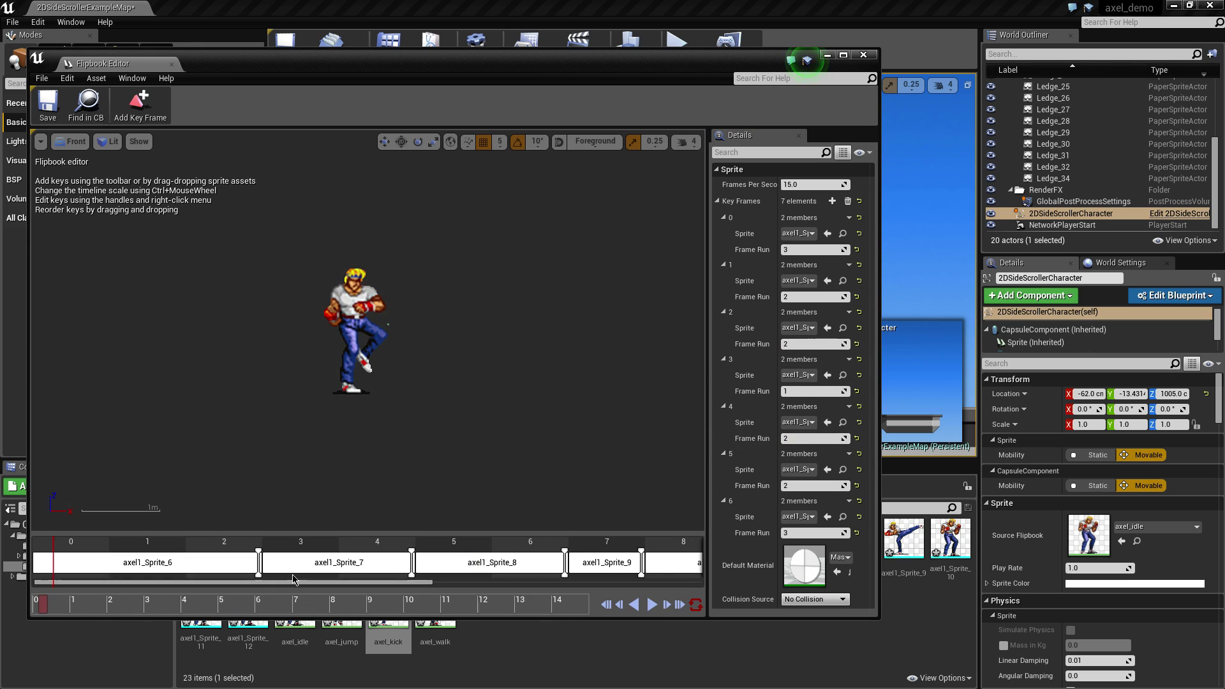
Set the Frame Run to 2 for key frames 0 and 6, replay the kick and close the flipbook.
left_click(652, 605)
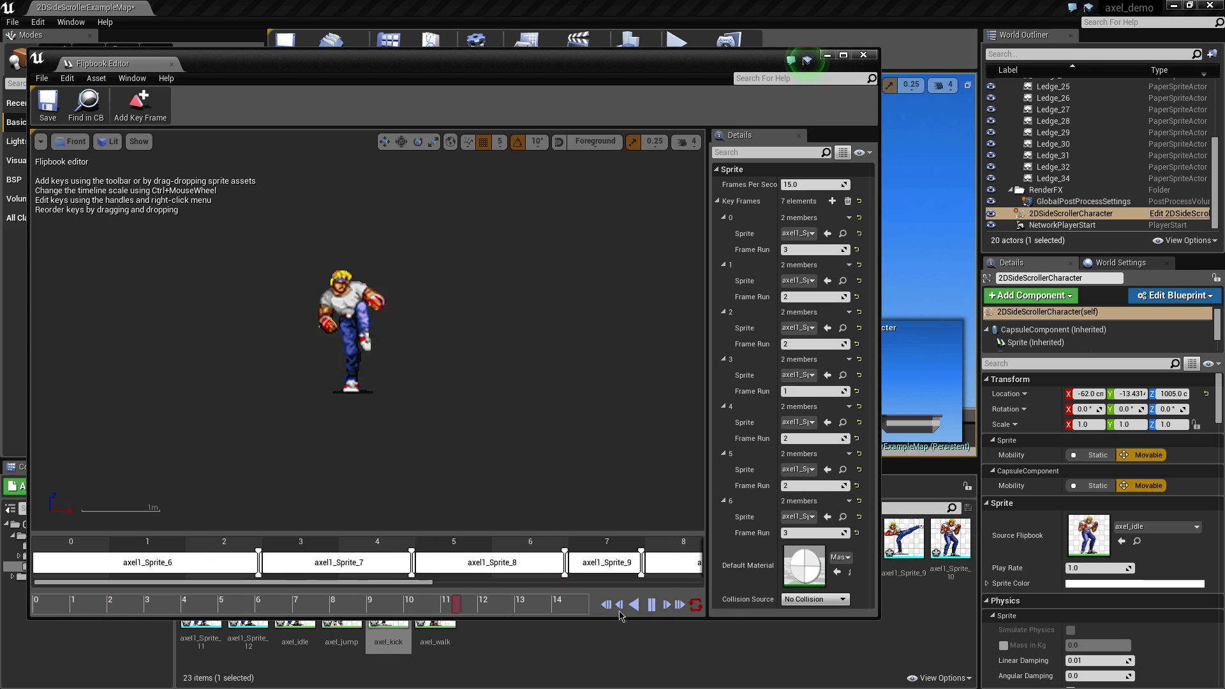
left_click(651, 606)
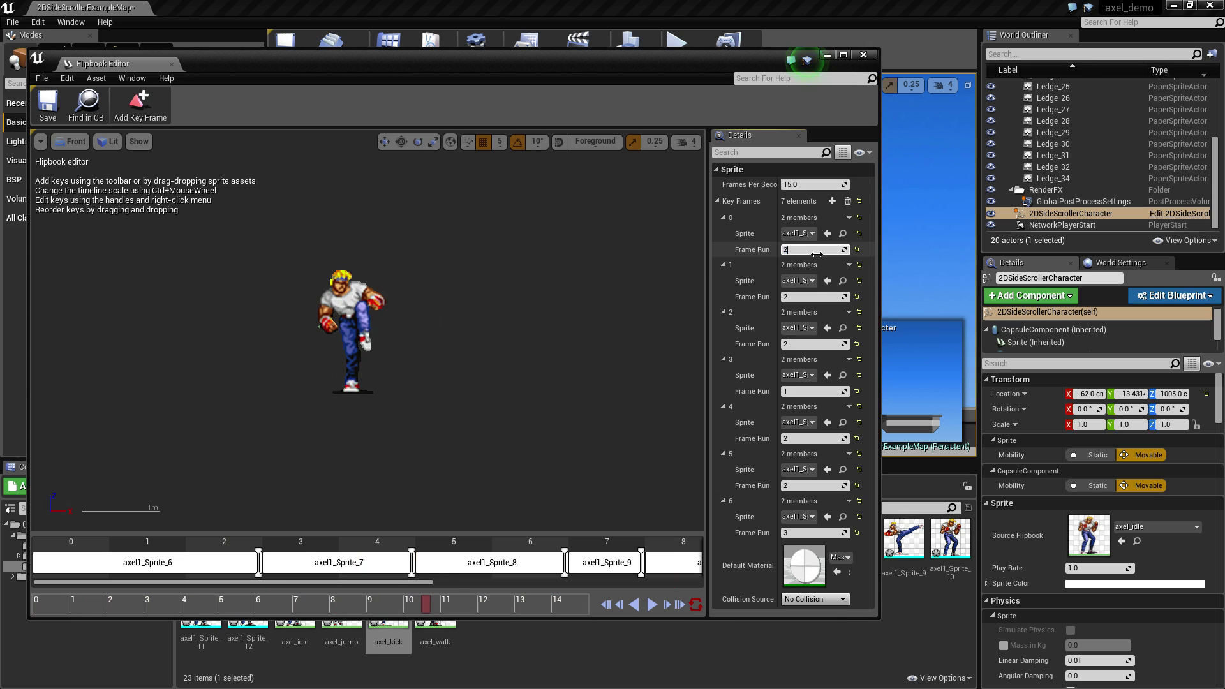
key("Tab")
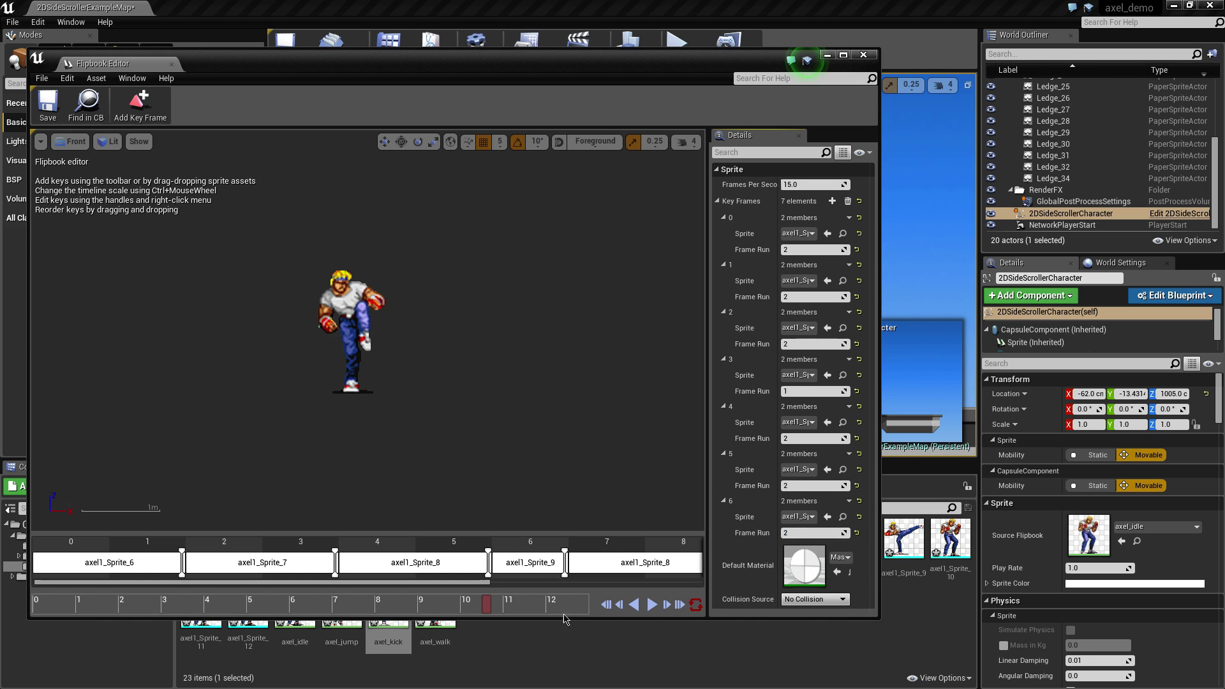
left_click(651, 604)
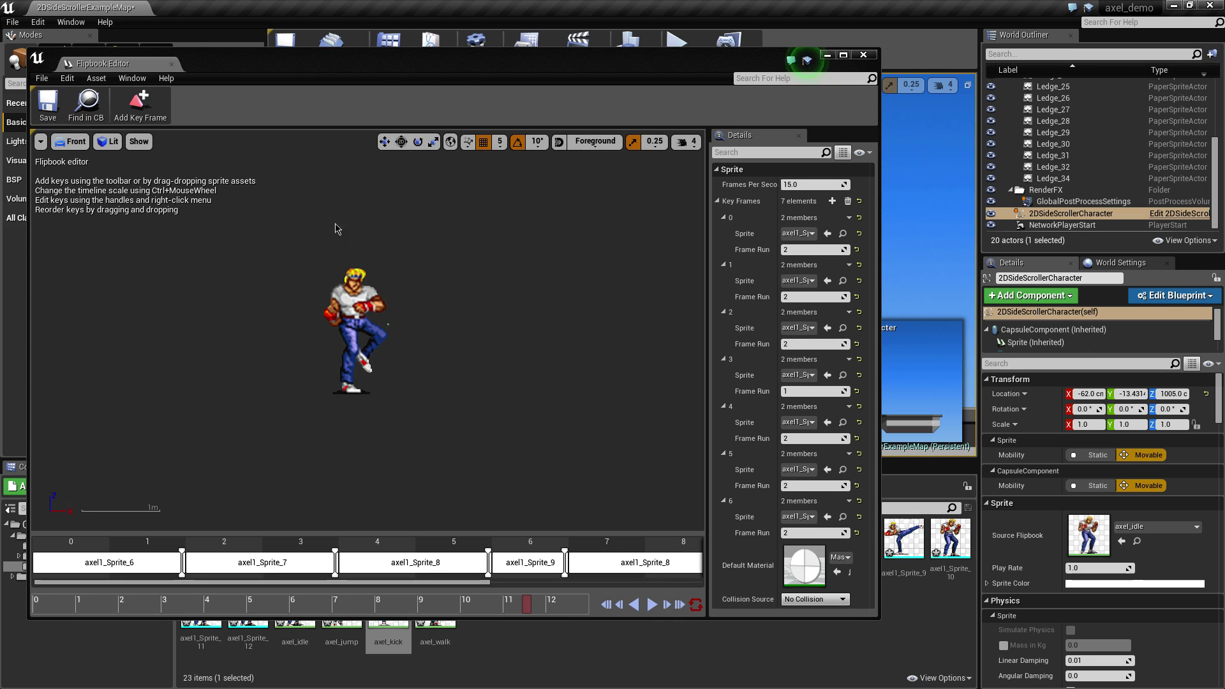
left_click(864, 56)
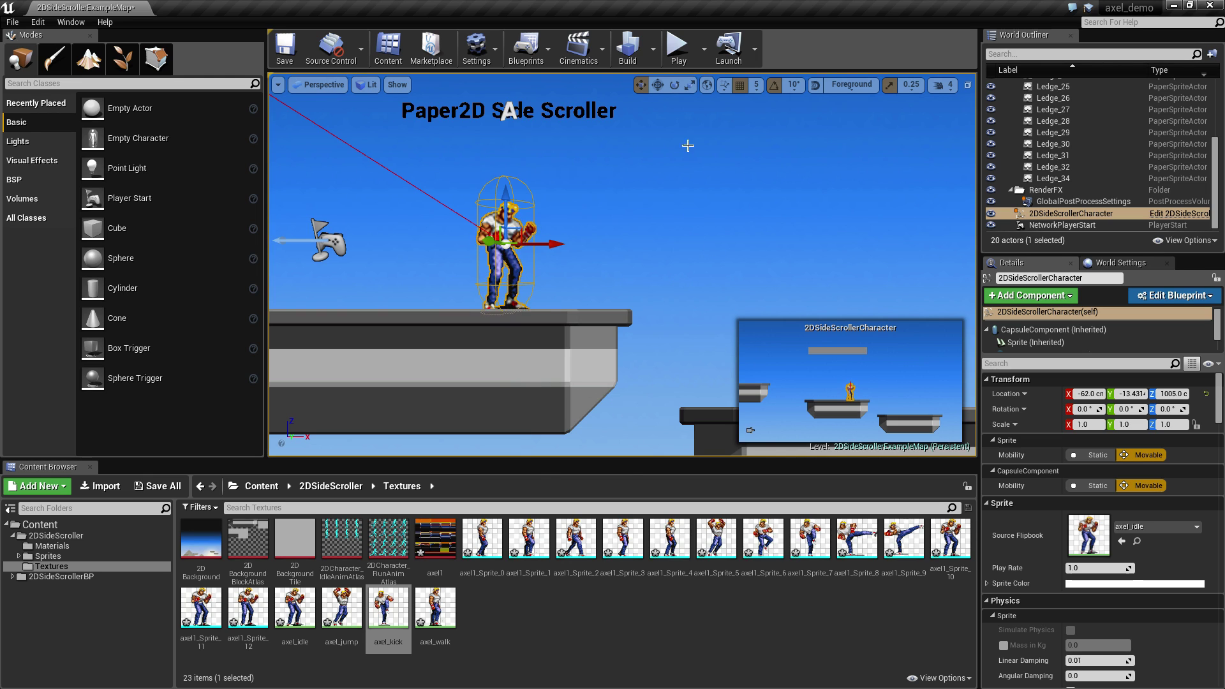
Play-test the level by running the character in both directions, and stop the session.
left_click(677, 46)
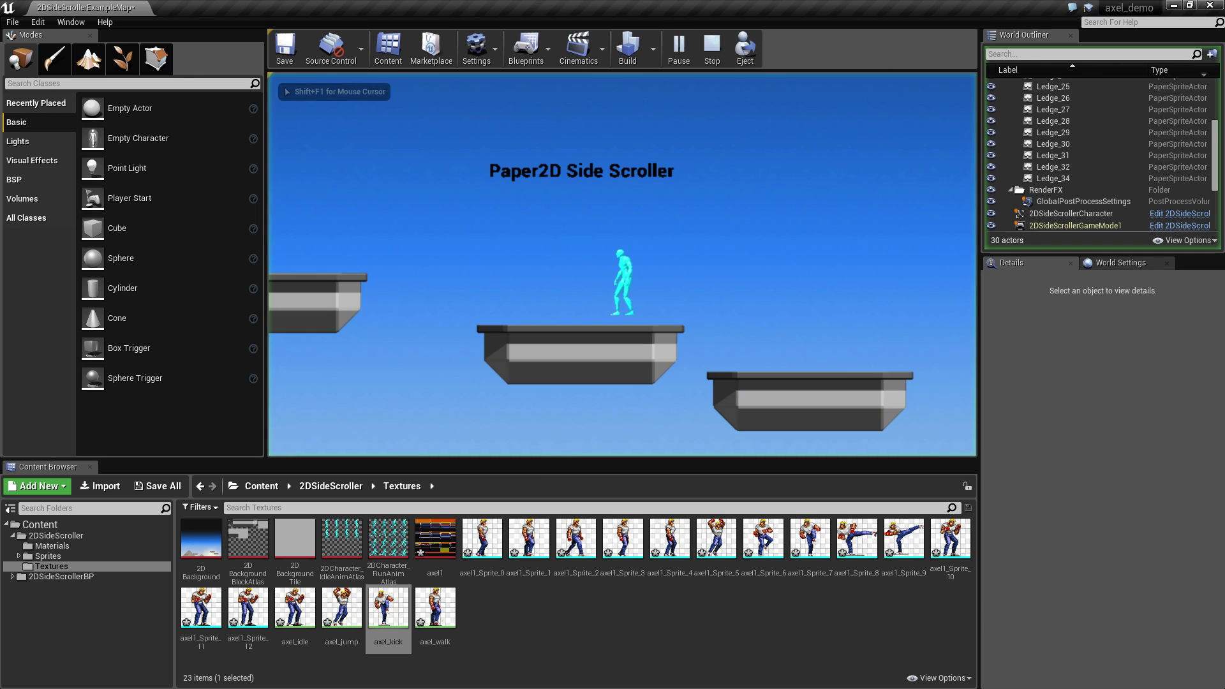
key("d")
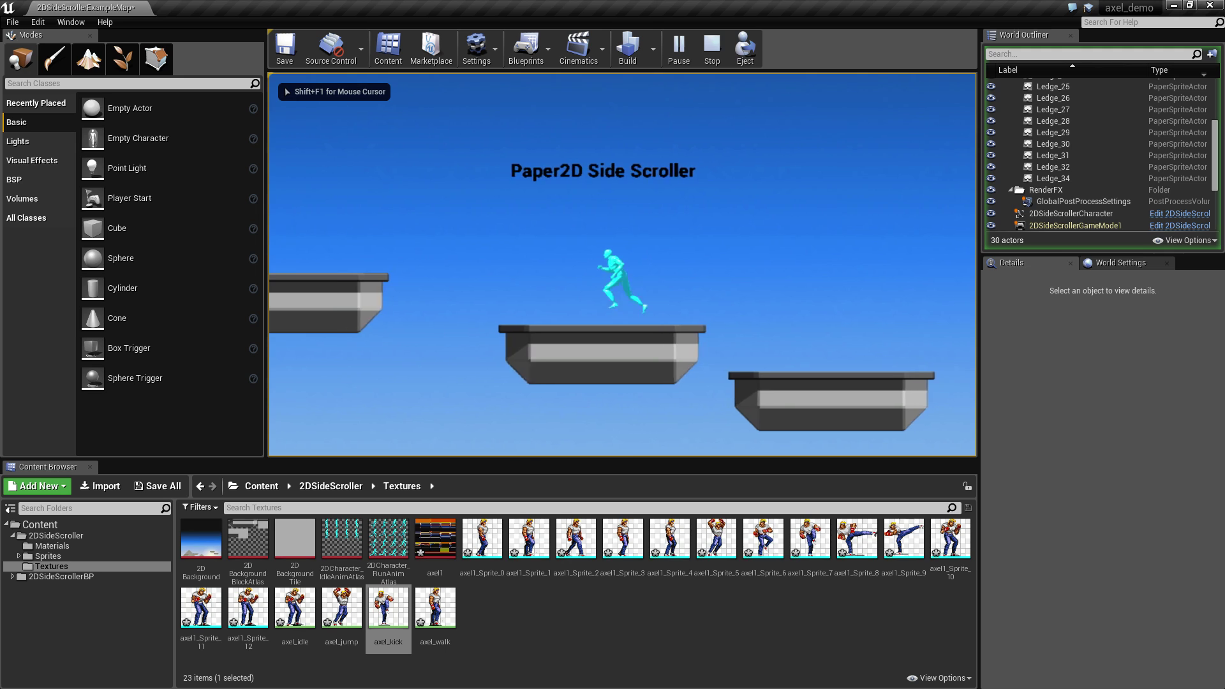
key("a")
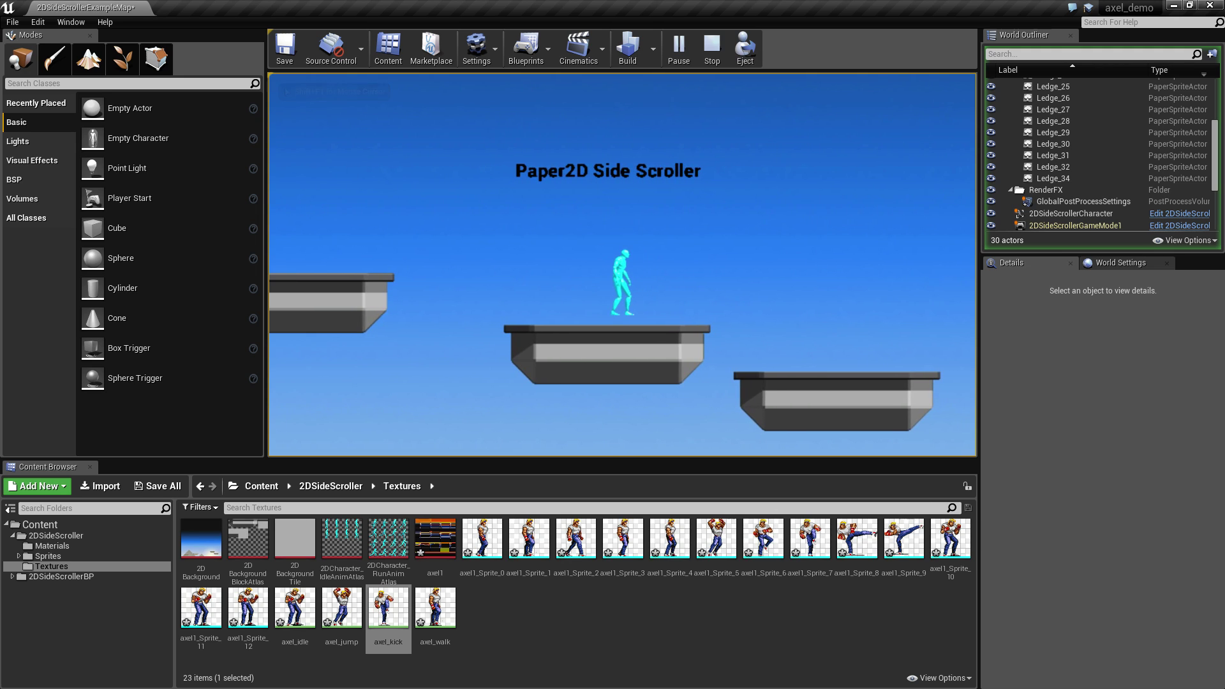
key("d")
key("Escape")
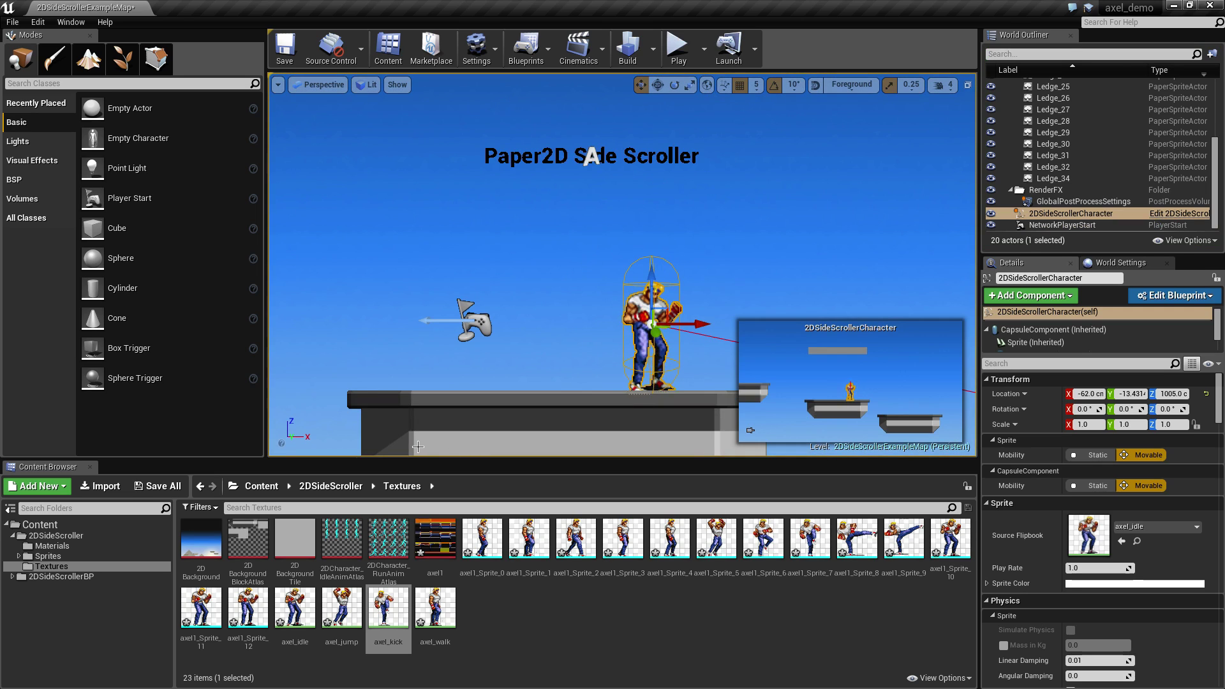
Apply the 2DSideScrollerCharacter's instance changes to its Blueprint and open that Blueprint for editing.
left_click(1211, 297)
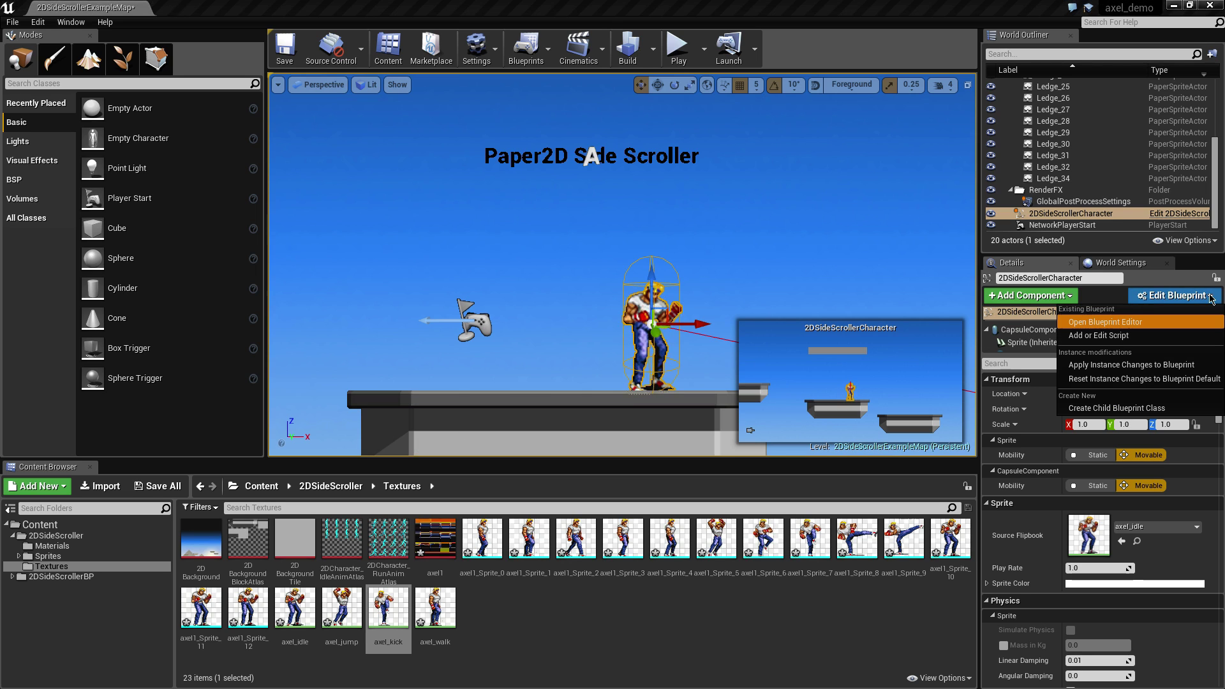
left_click(1121, 367)
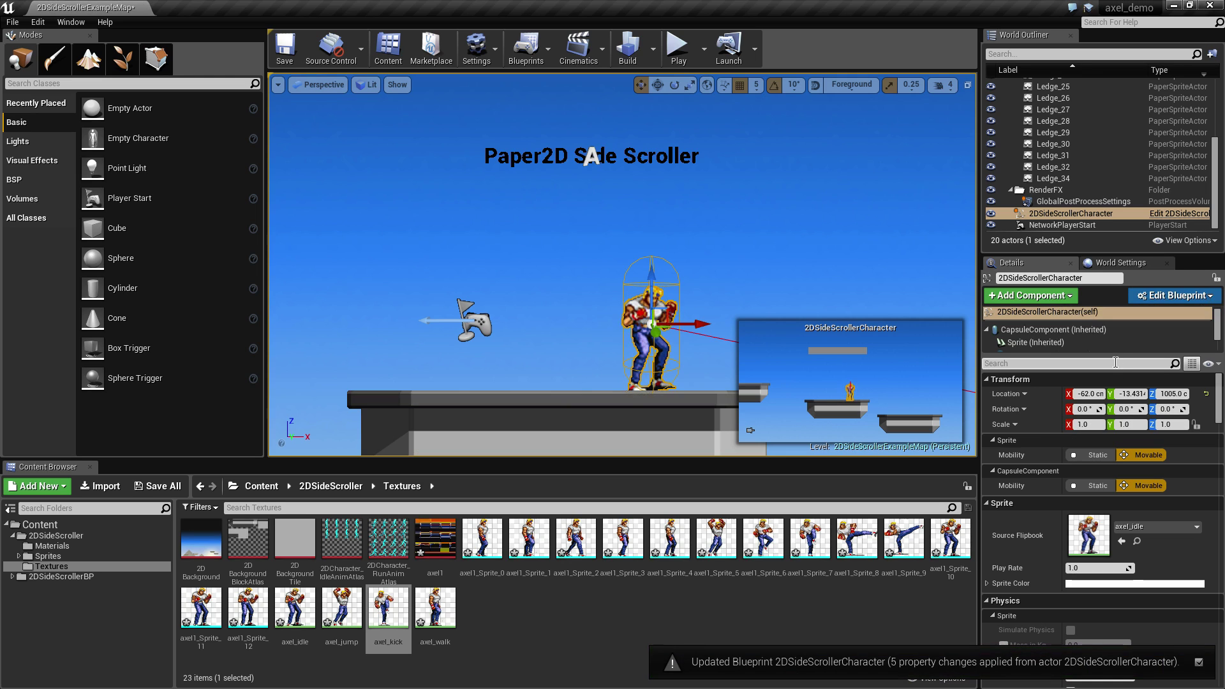
left_click(1180, 295)
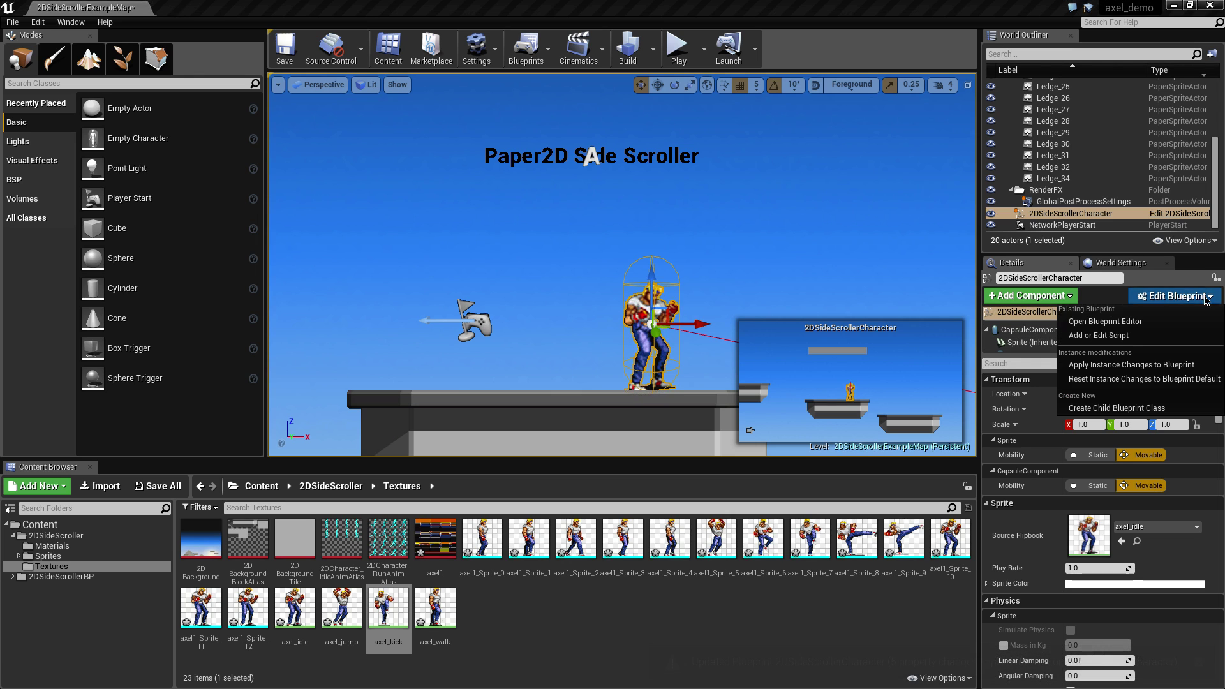
left_click(1186, 324)
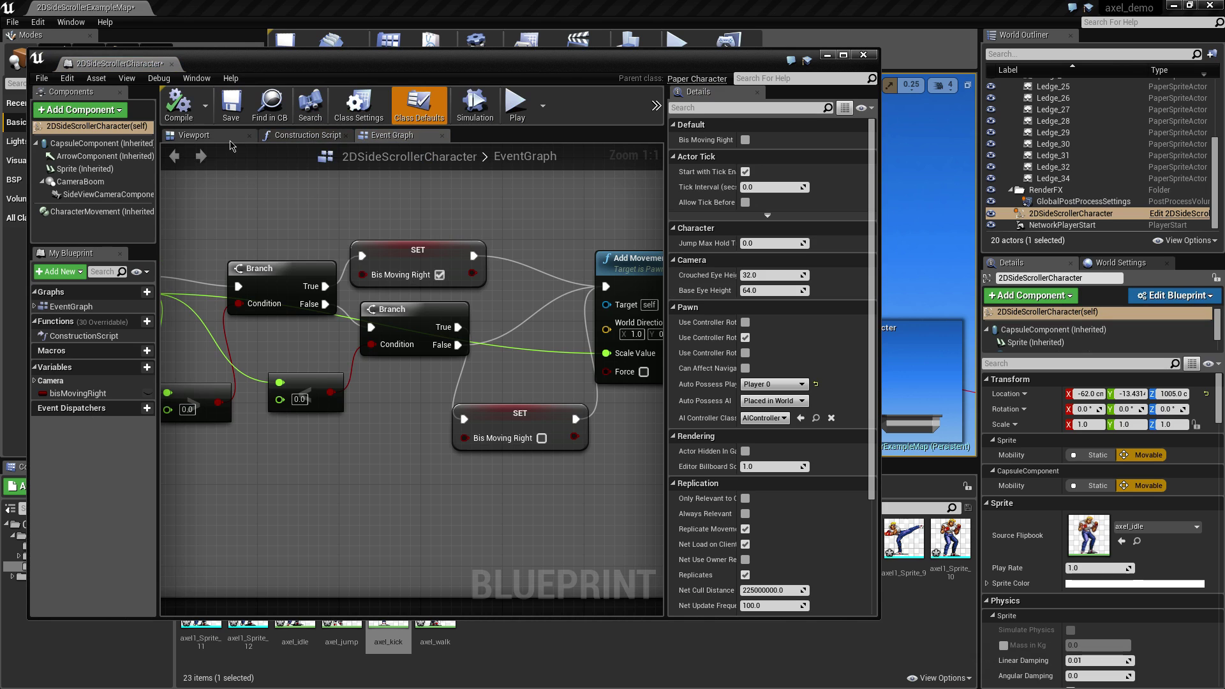
In the Handle Animation section's Select node, set the False flipbook to axel_idle and the True flipbook to axel_walk.
scroll(315, 194, "down", 5)
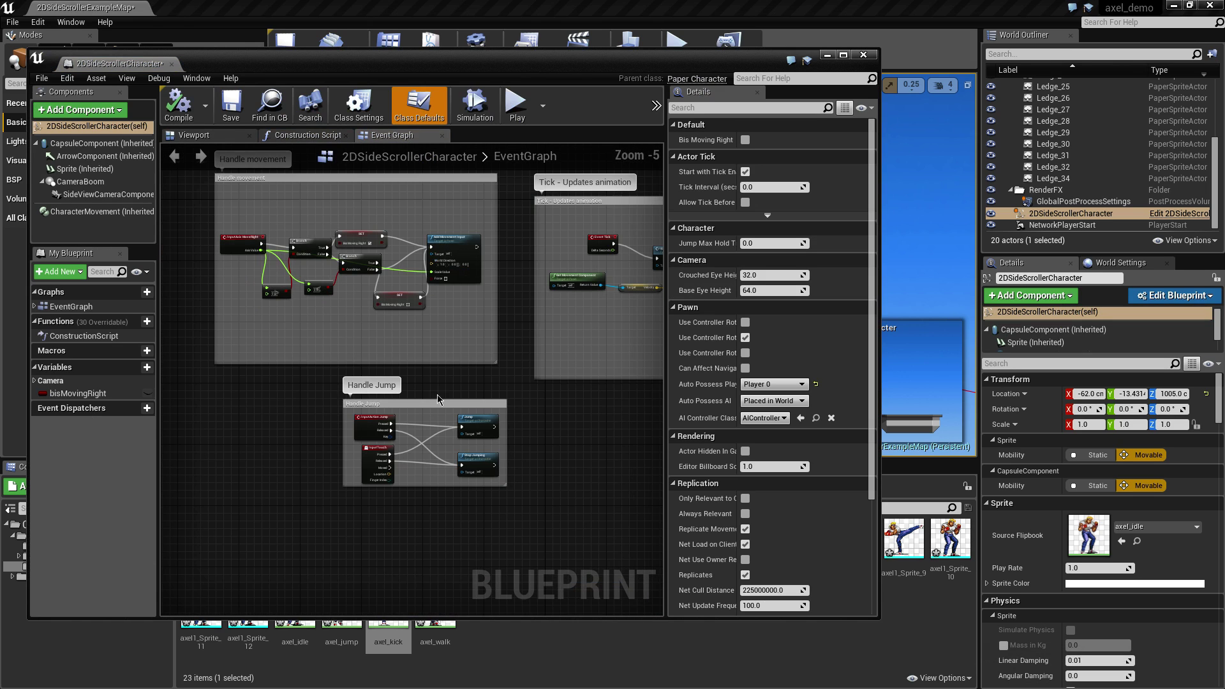
right_click_drag(570, 302, 258, 275)
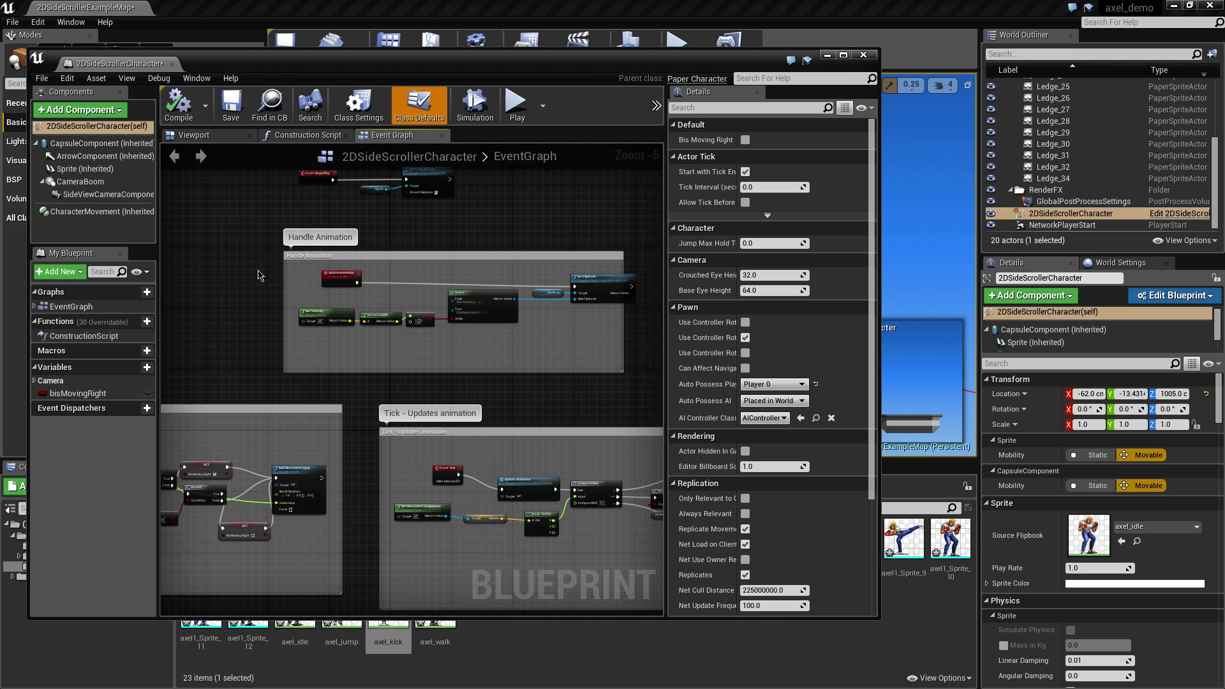
scroll(467, 310, "up", 4)
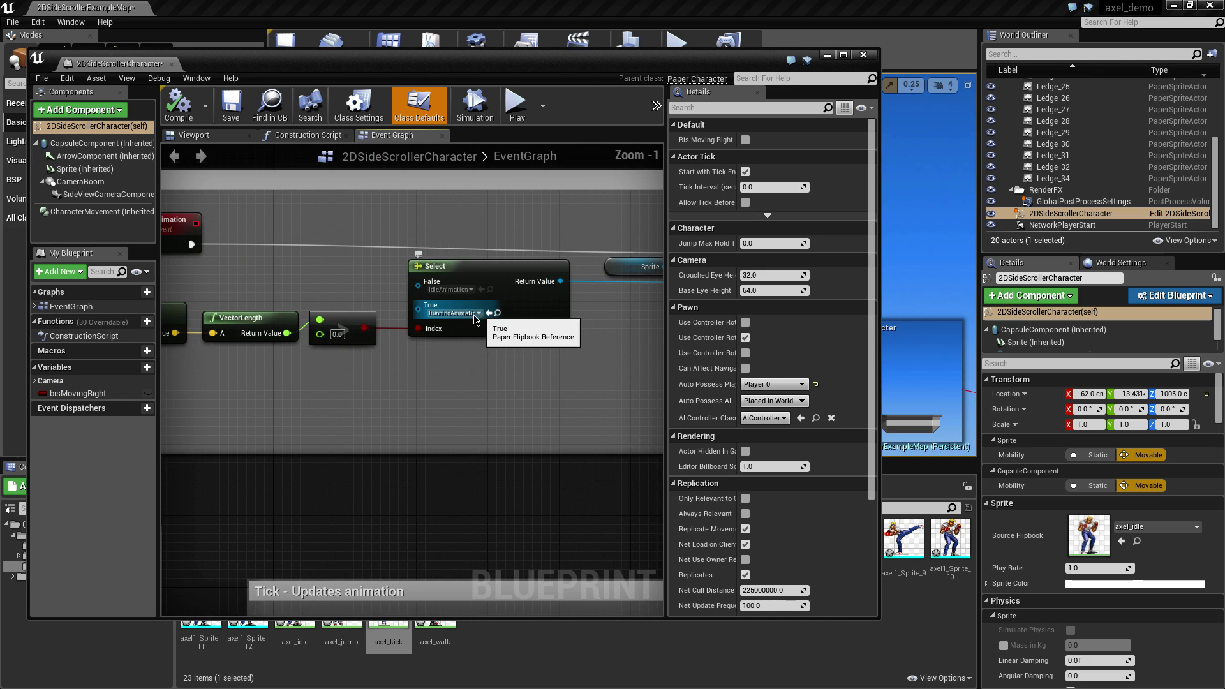
scroll(456, 296, "up", 1)
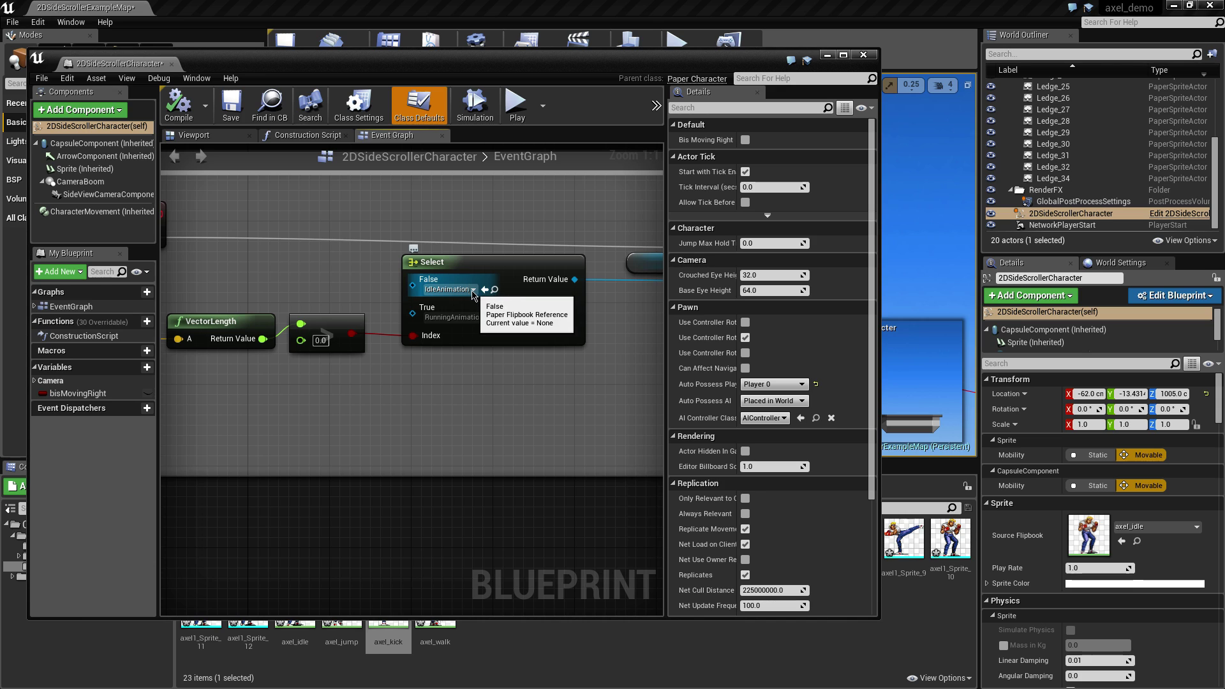
left_click(473, 291)
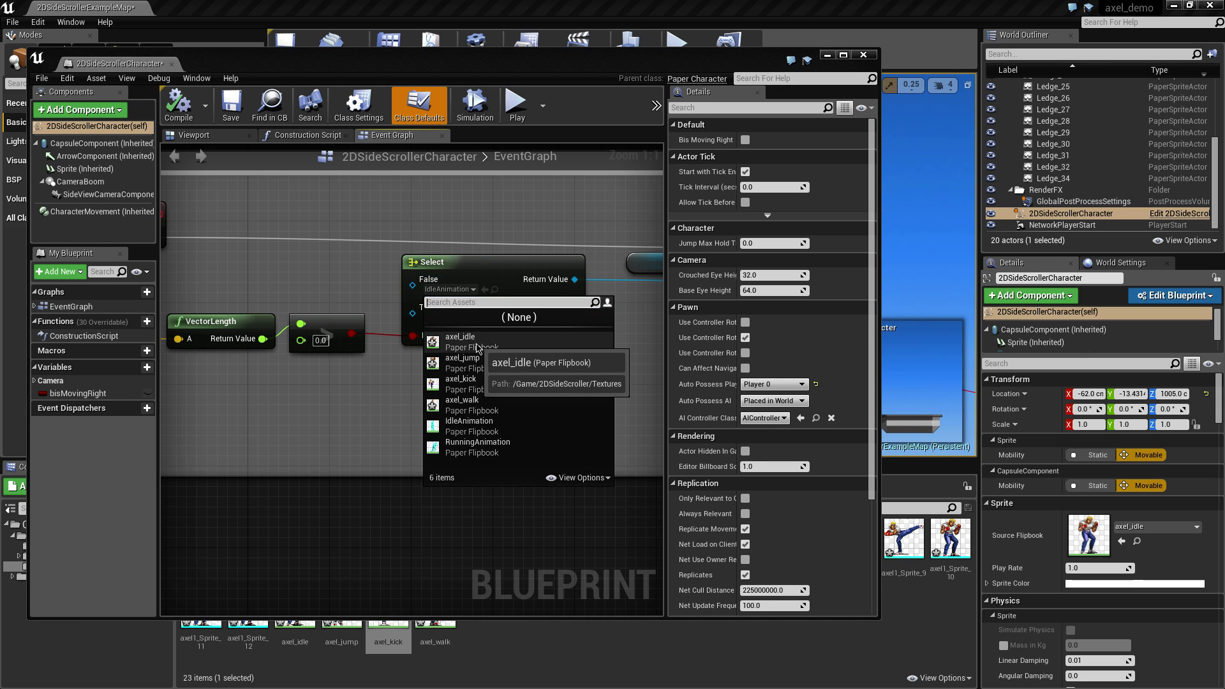
left_click(475, 344)
left_click(473, 310)
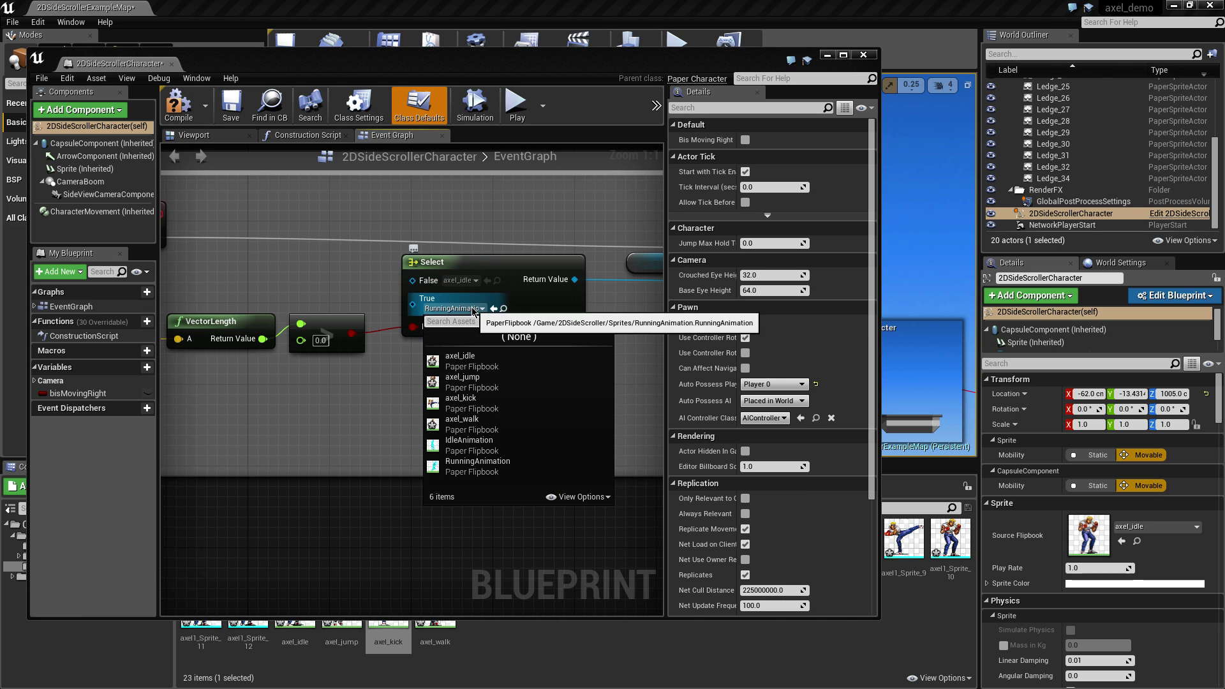
left_click(483, 423)
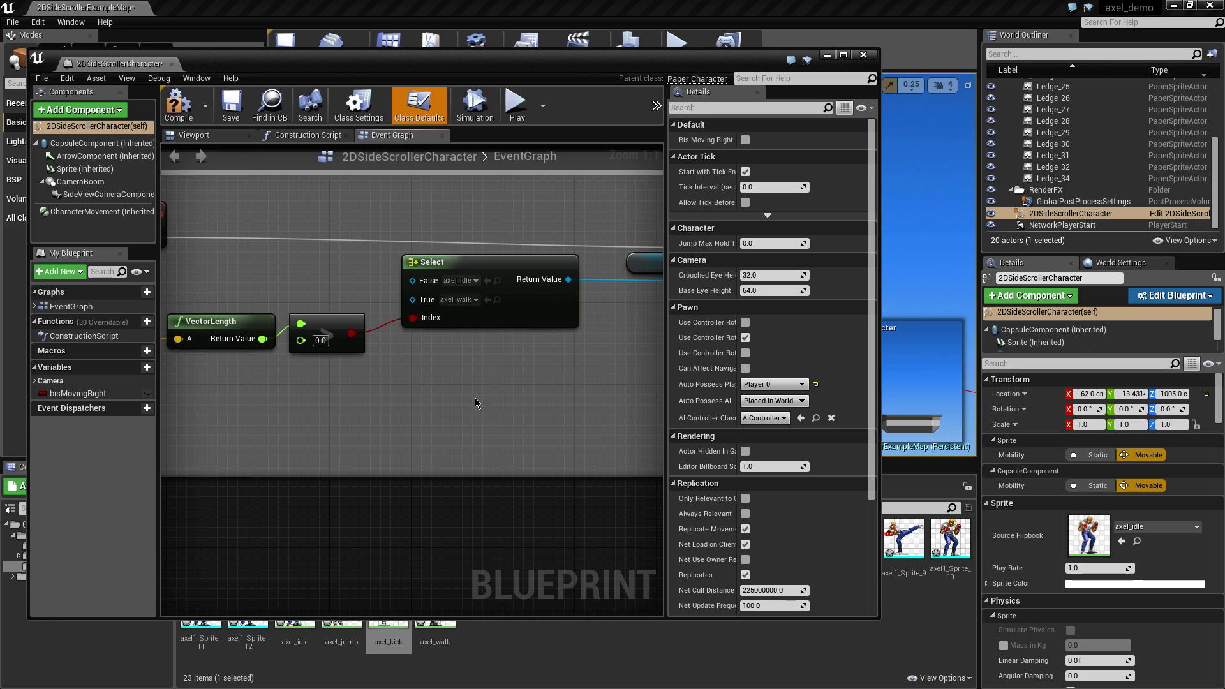
Compile and save the character Blueprint, and close its editor.
left_click(182, 107)
left_click(237, 108)
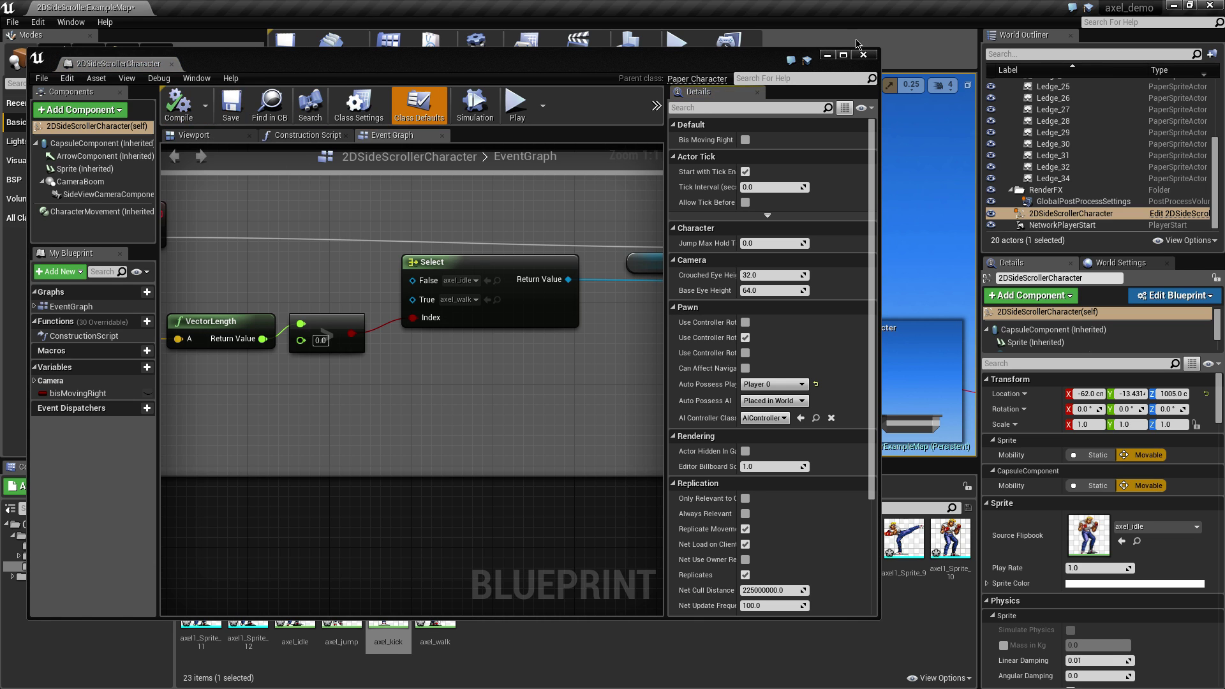
left_click(869, 55)
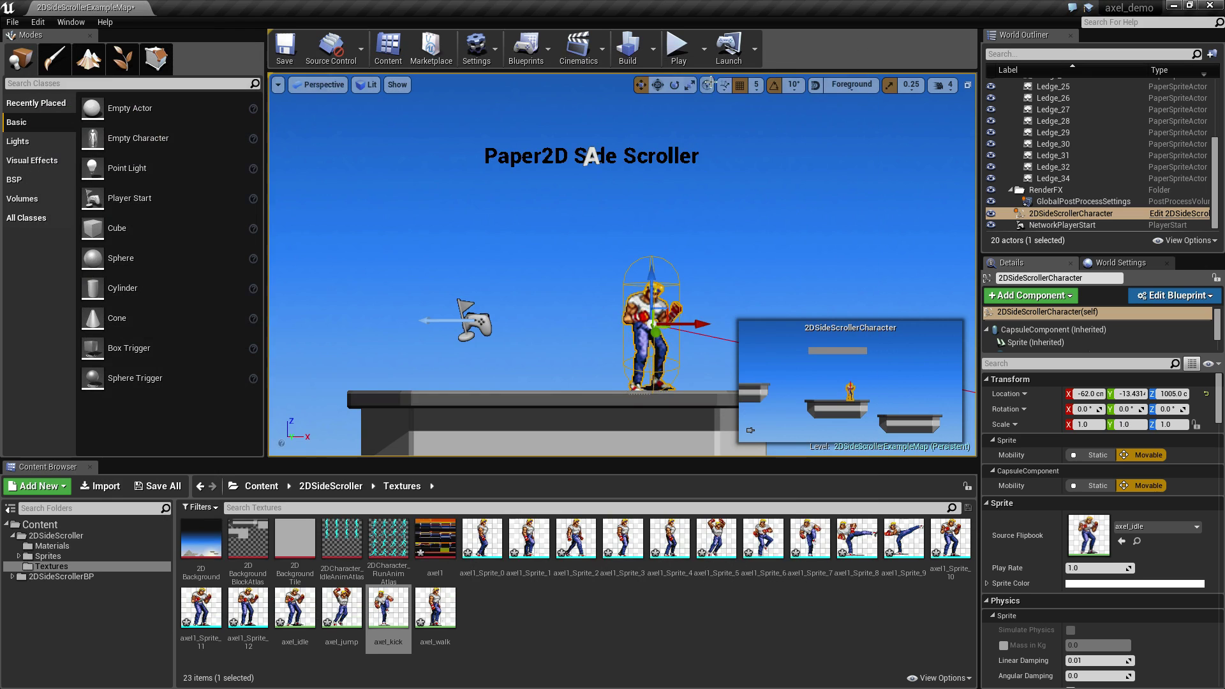
Play-test the level by running the character in both directions and jumping between ledges, and stop the session.
left_click(678, 46)
key("Left")
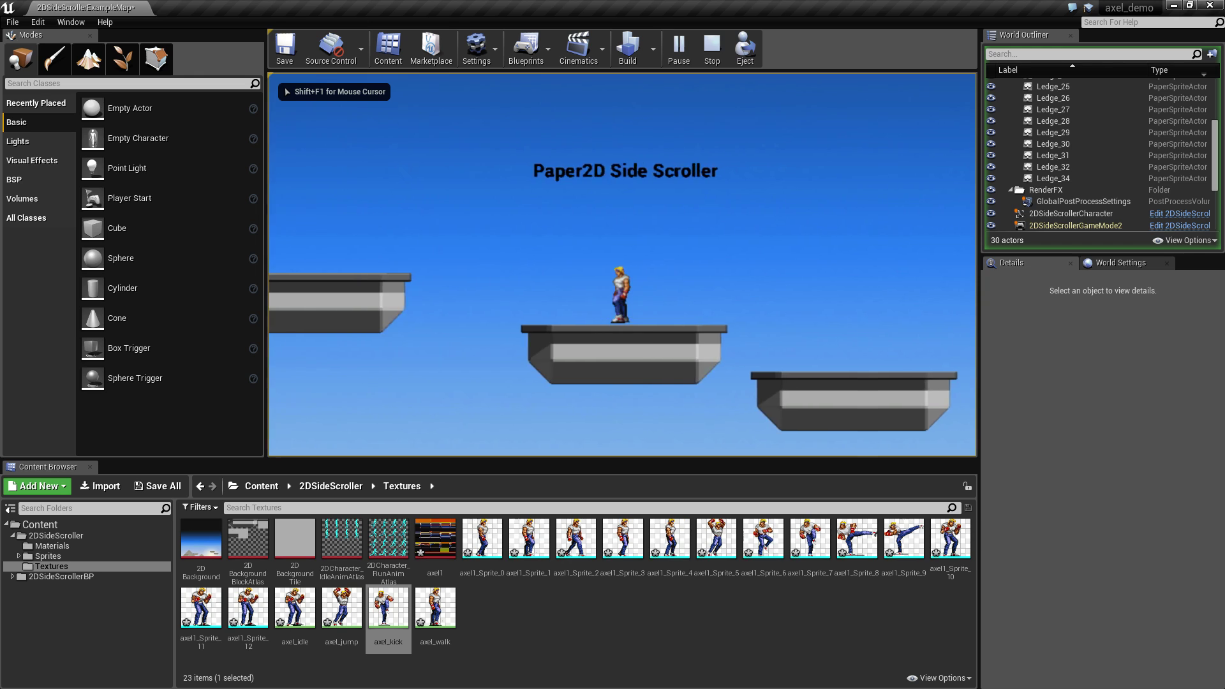
key("Right")
key("Left")
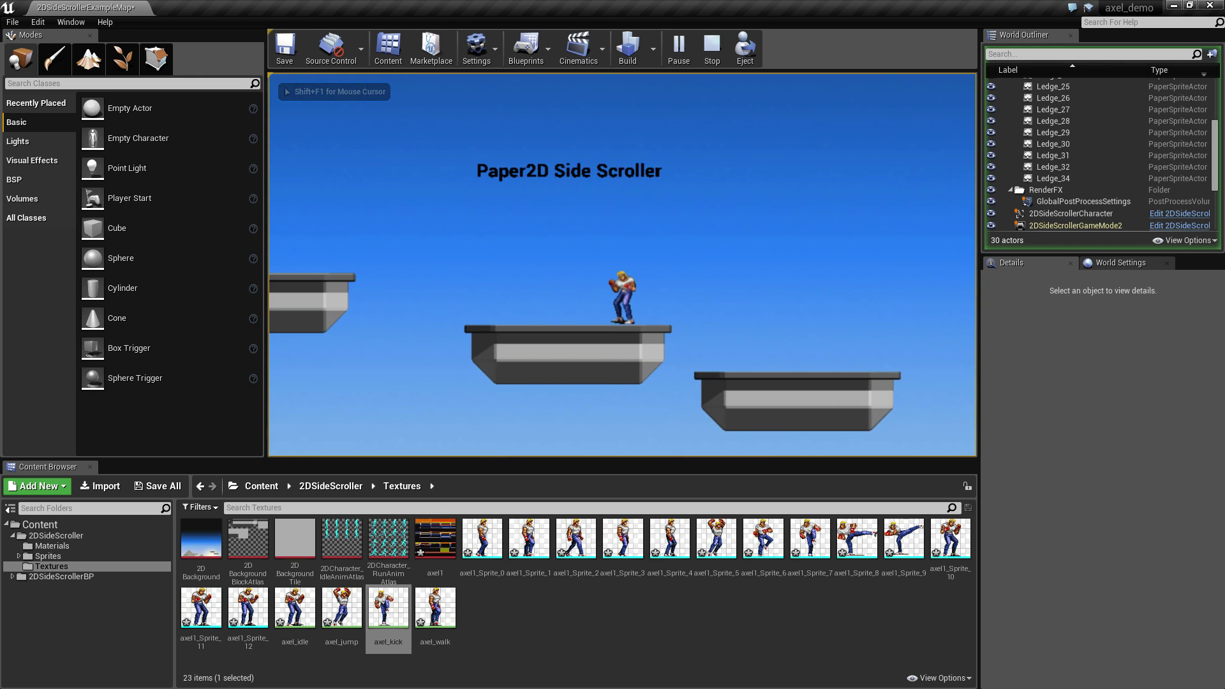
key("Left")
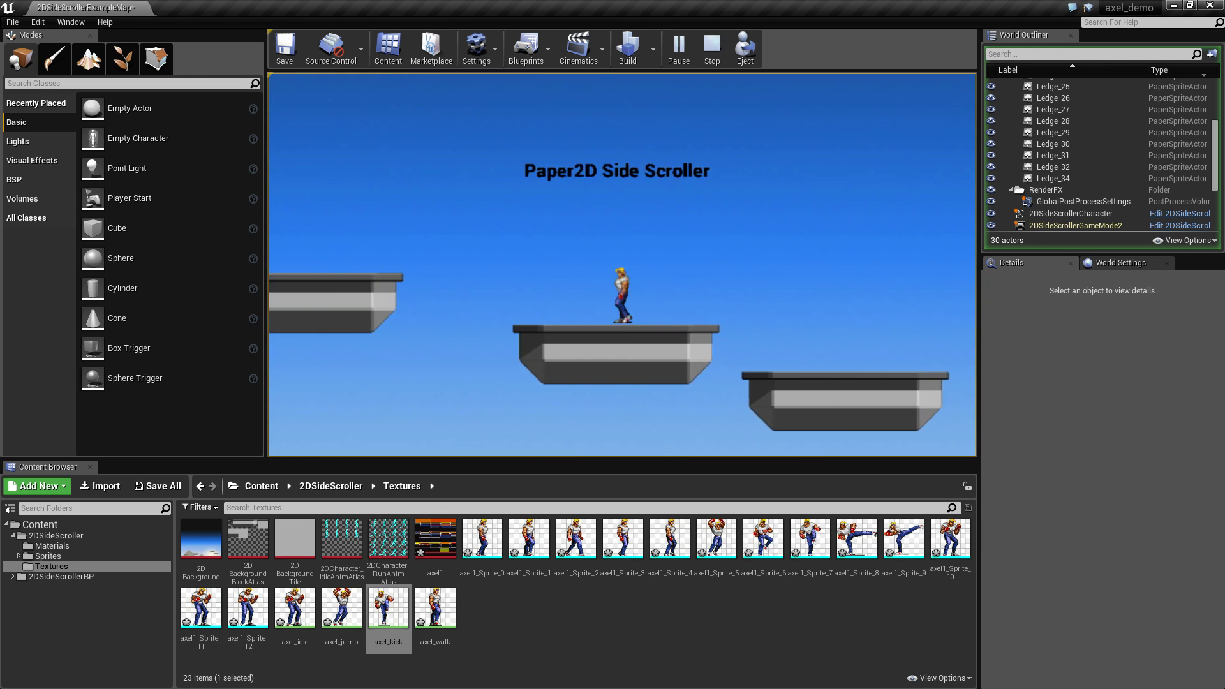
key("Right")
key("Left")
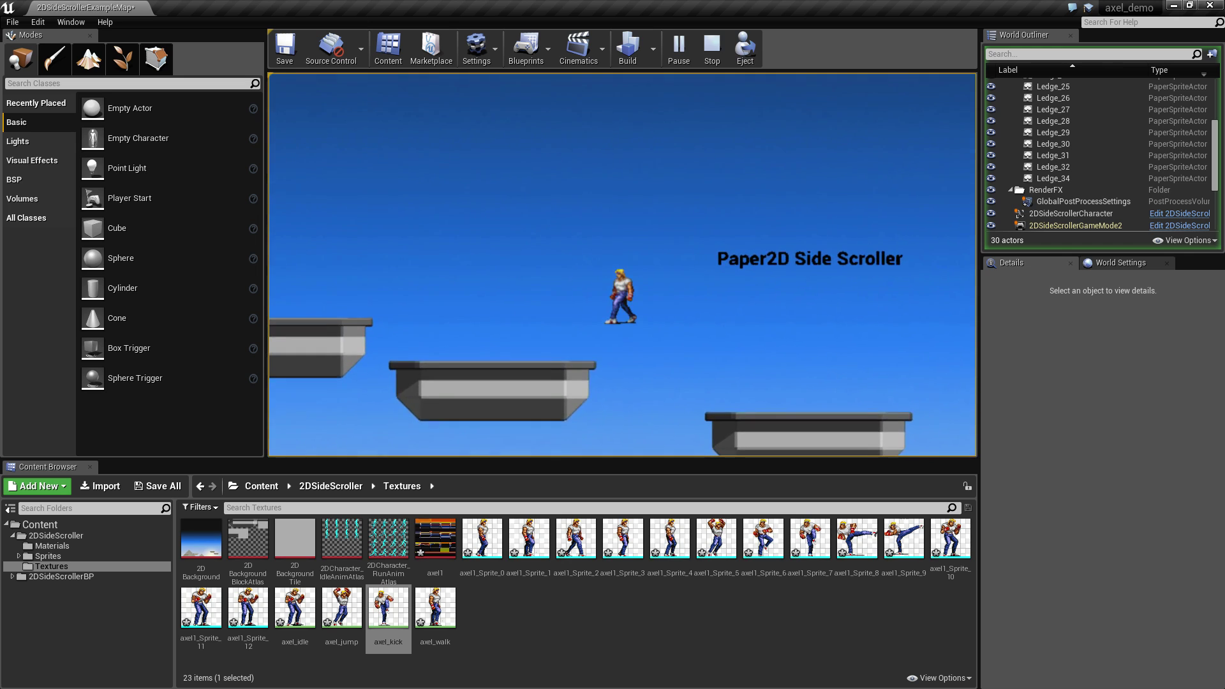
key("Left")
key("space")
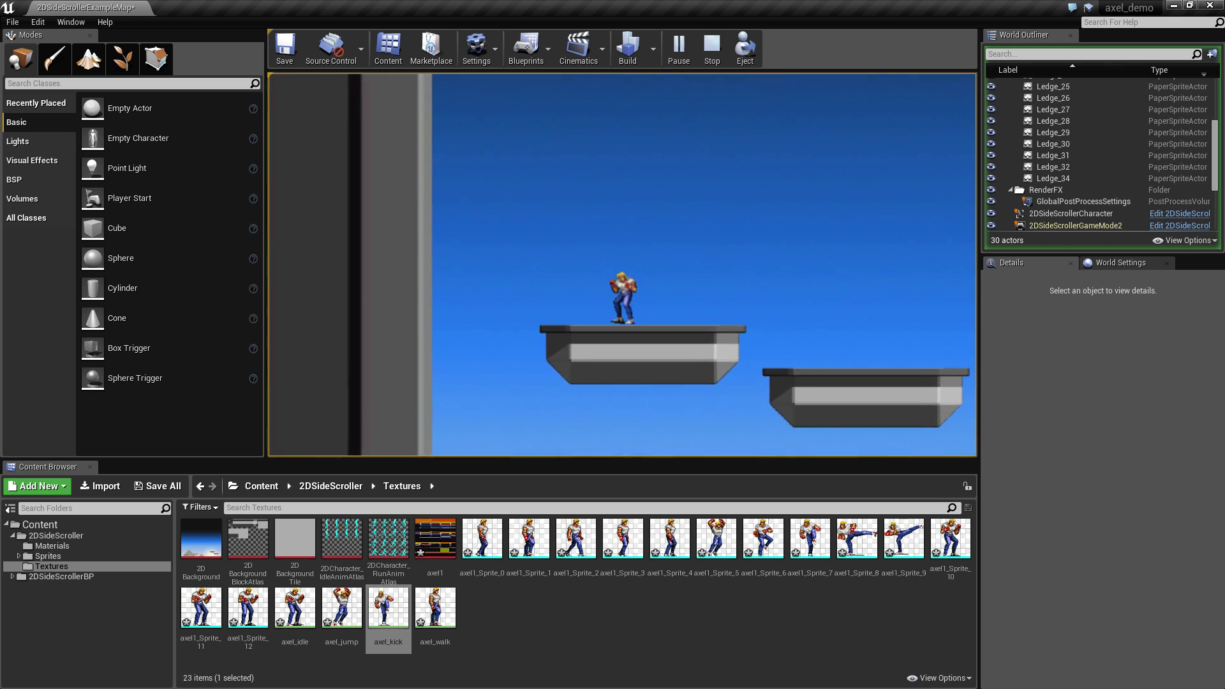
key("Right")
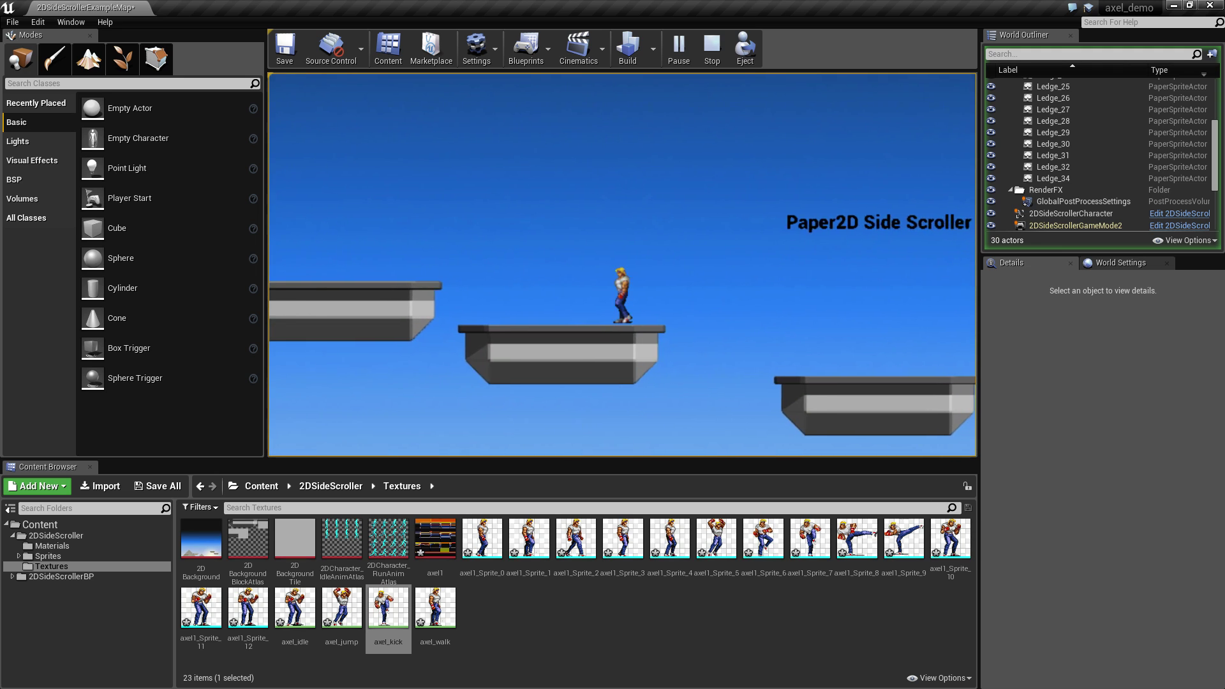
key("Left")
key("Right")
key("space")
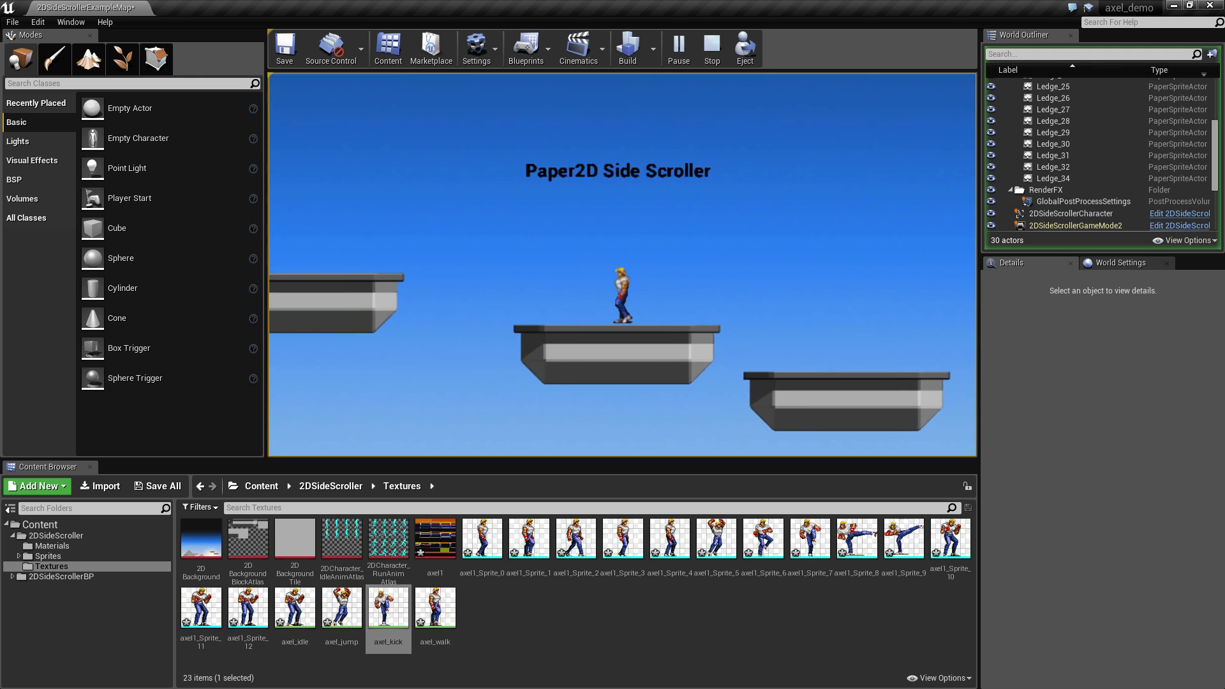
key("Right")
key("space")
key("Right")
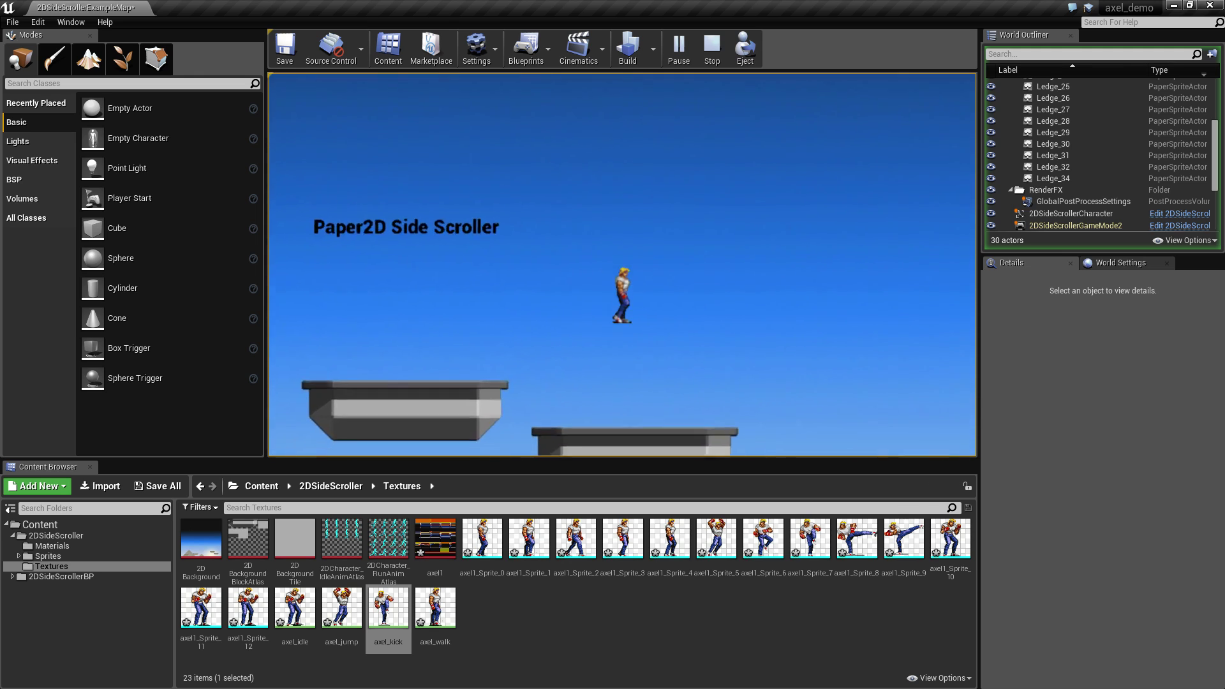
key("Right")
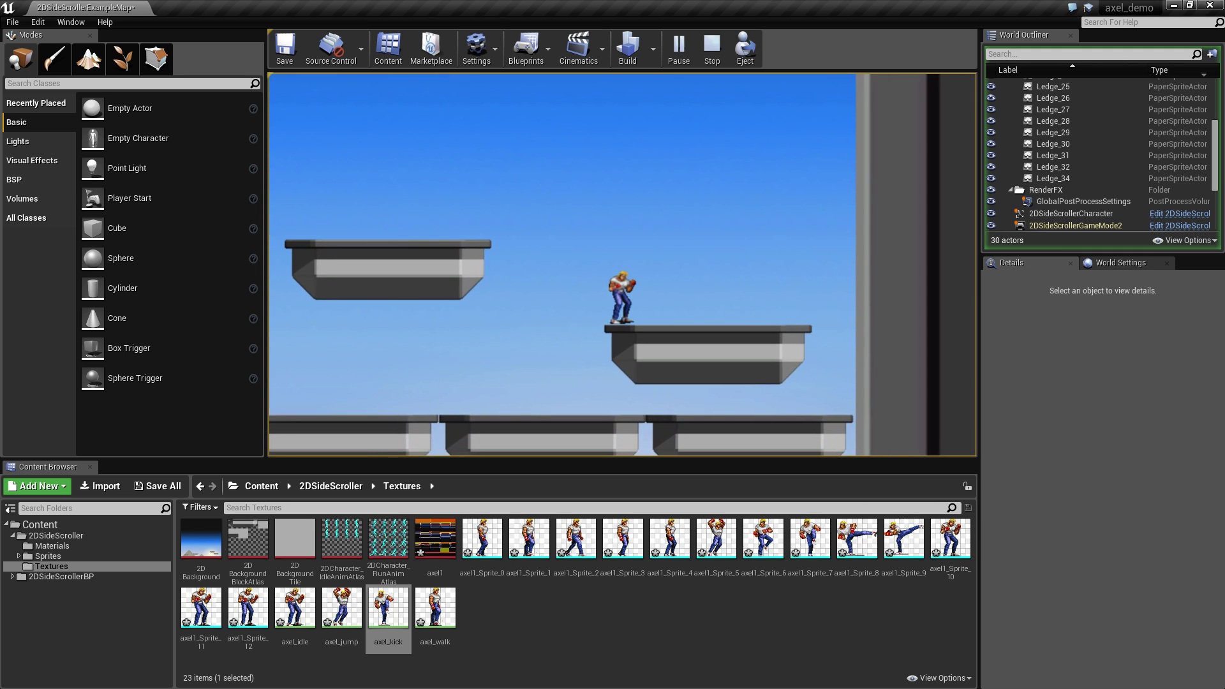
key("Escape")
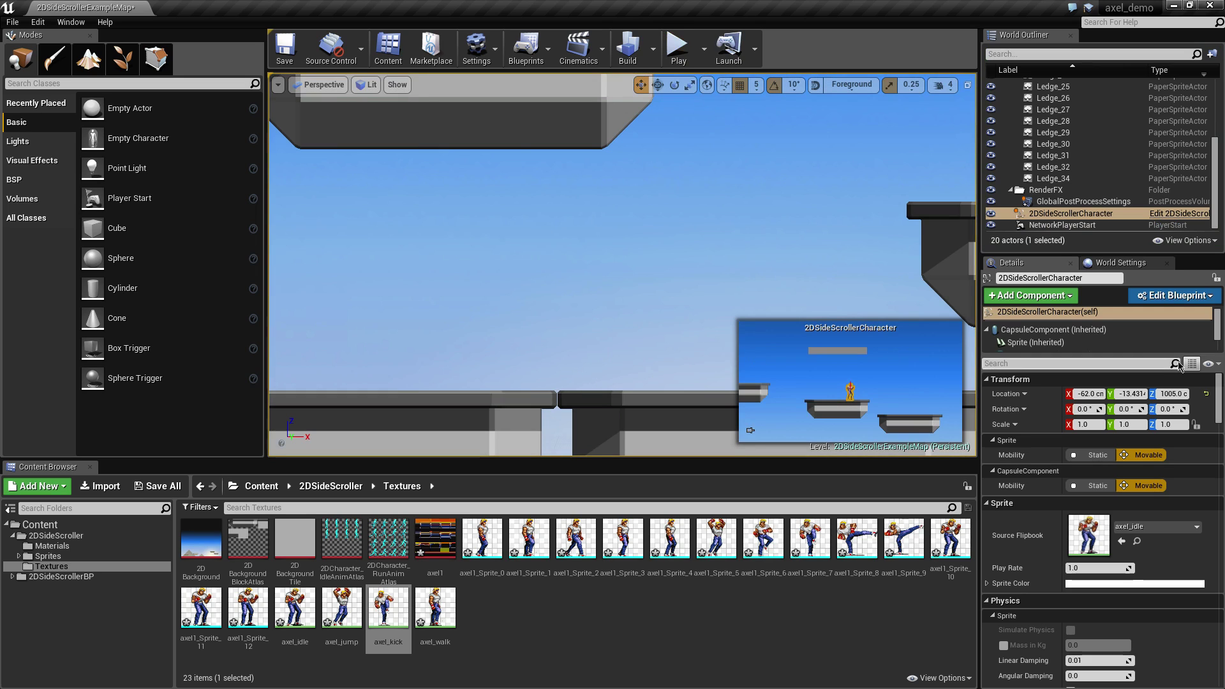
Open the 2DSideScrollerCharacter Blueprint and add an Is Falling (CharacterMovement) node in the Handle Animation section.
left_click(1208, 297)
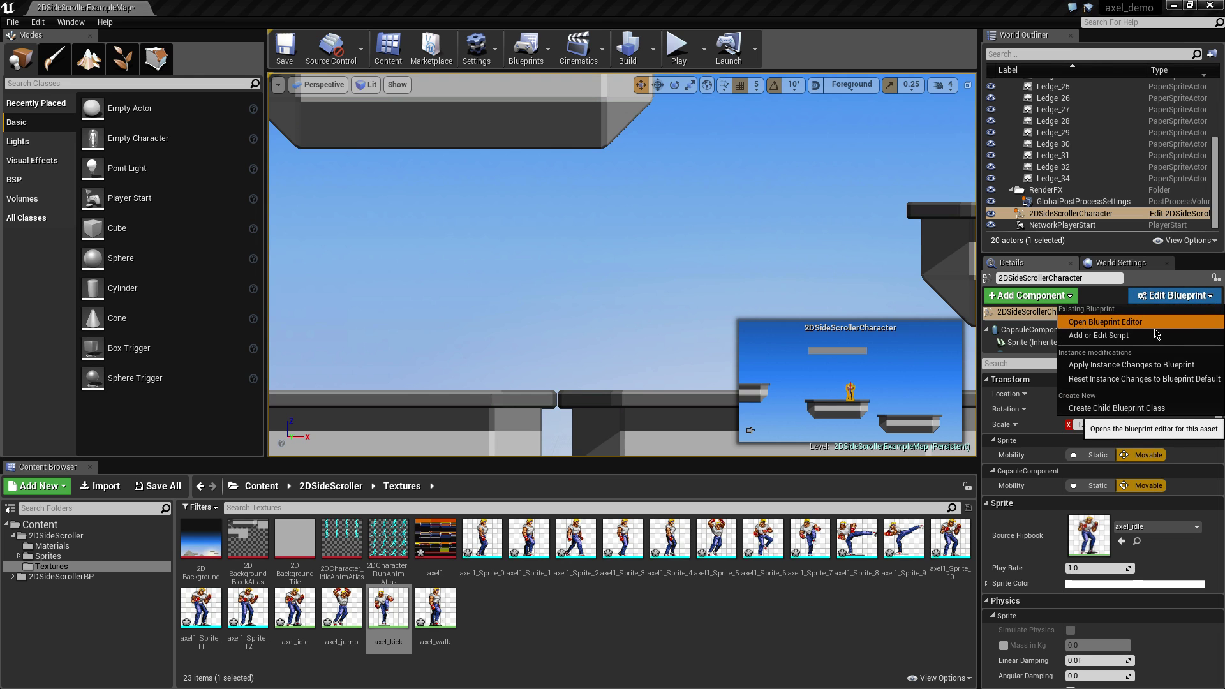
left_click(1152, 324)
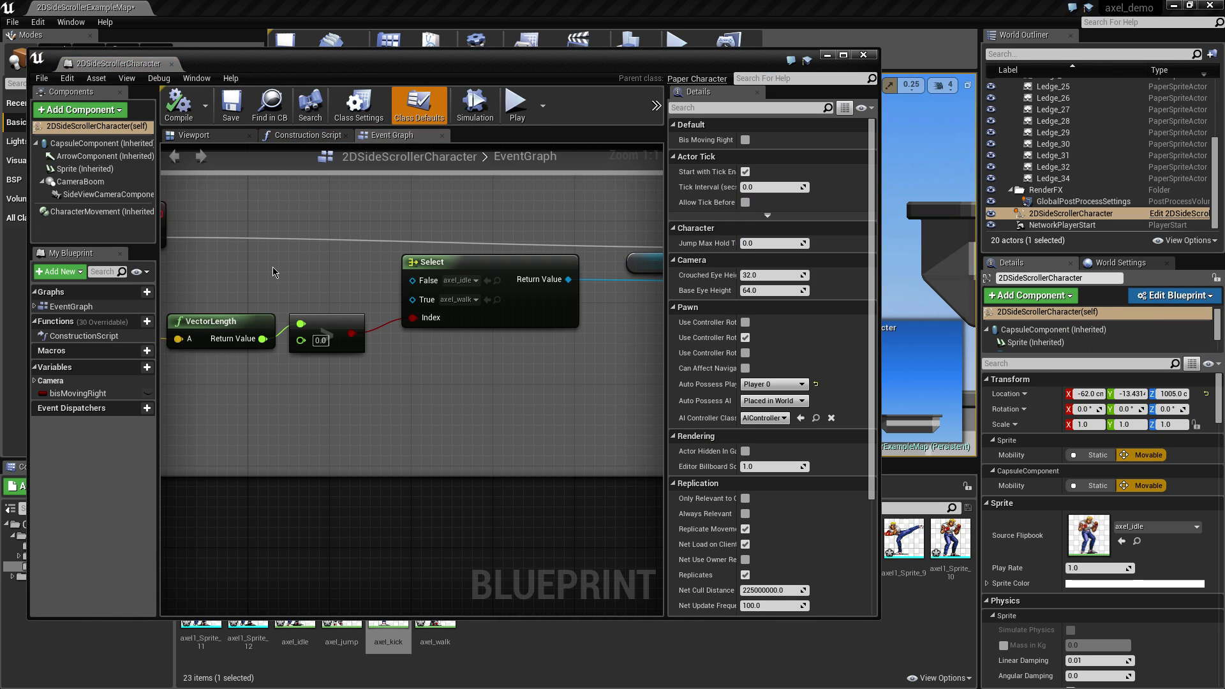
right_click_drag(273, 266, 363, 327)
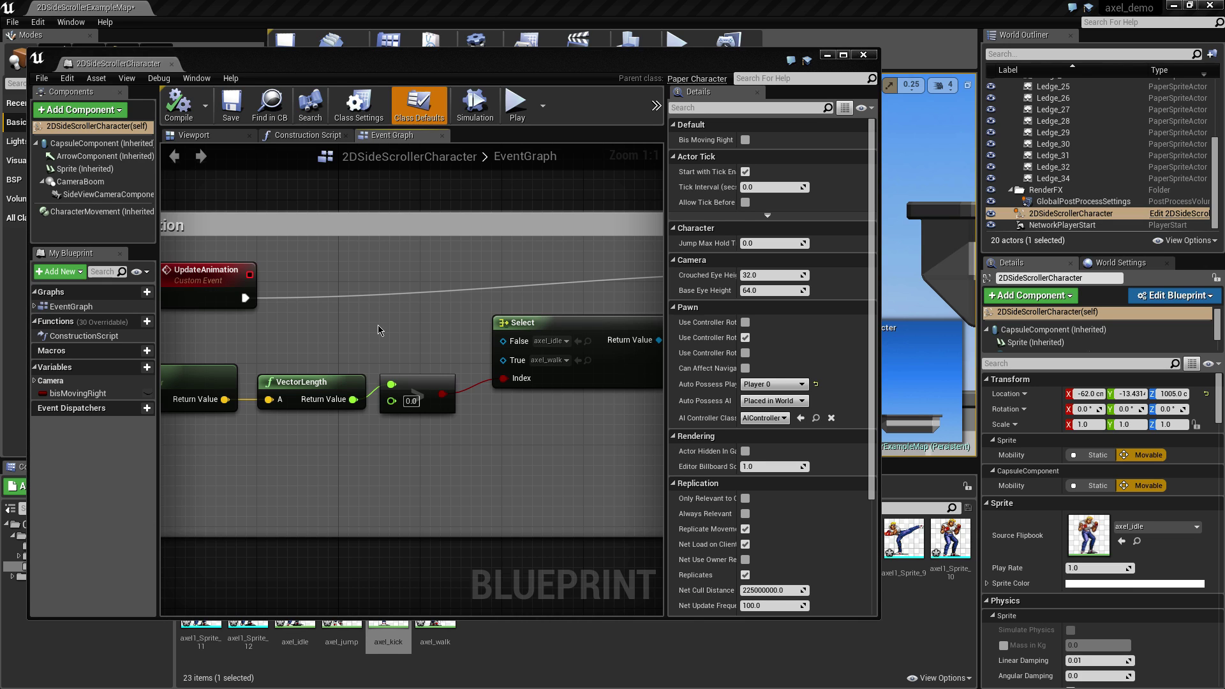
right_click(378, 329)
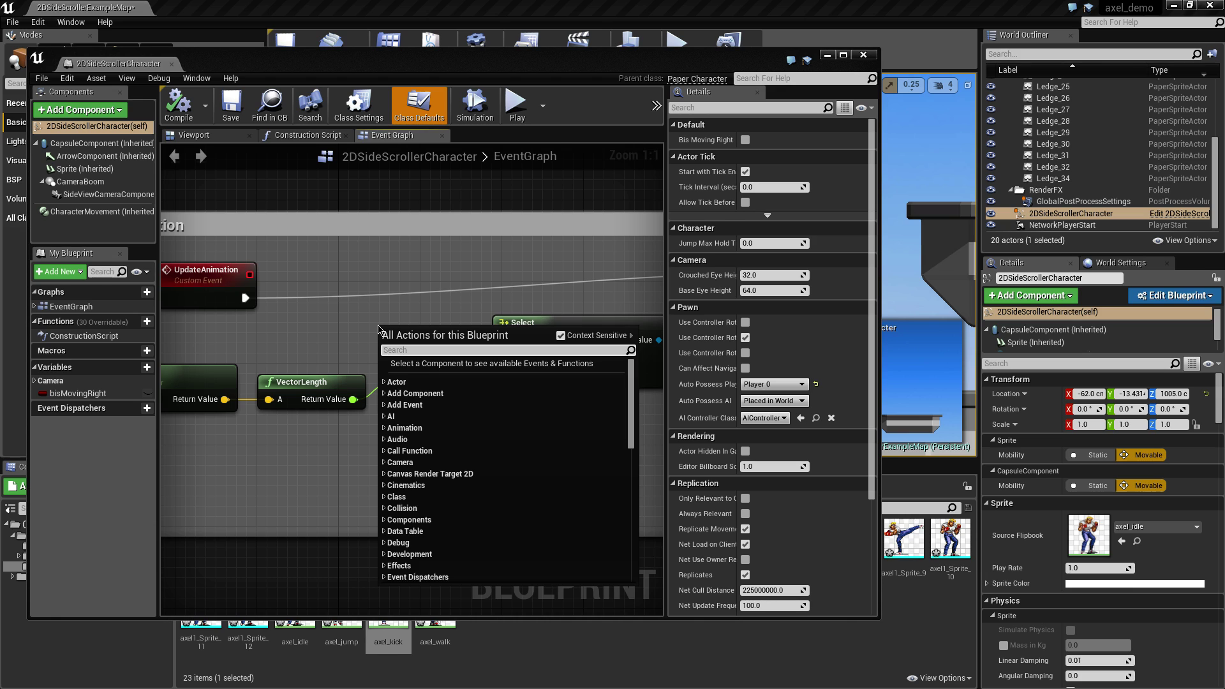
type("isfalling")
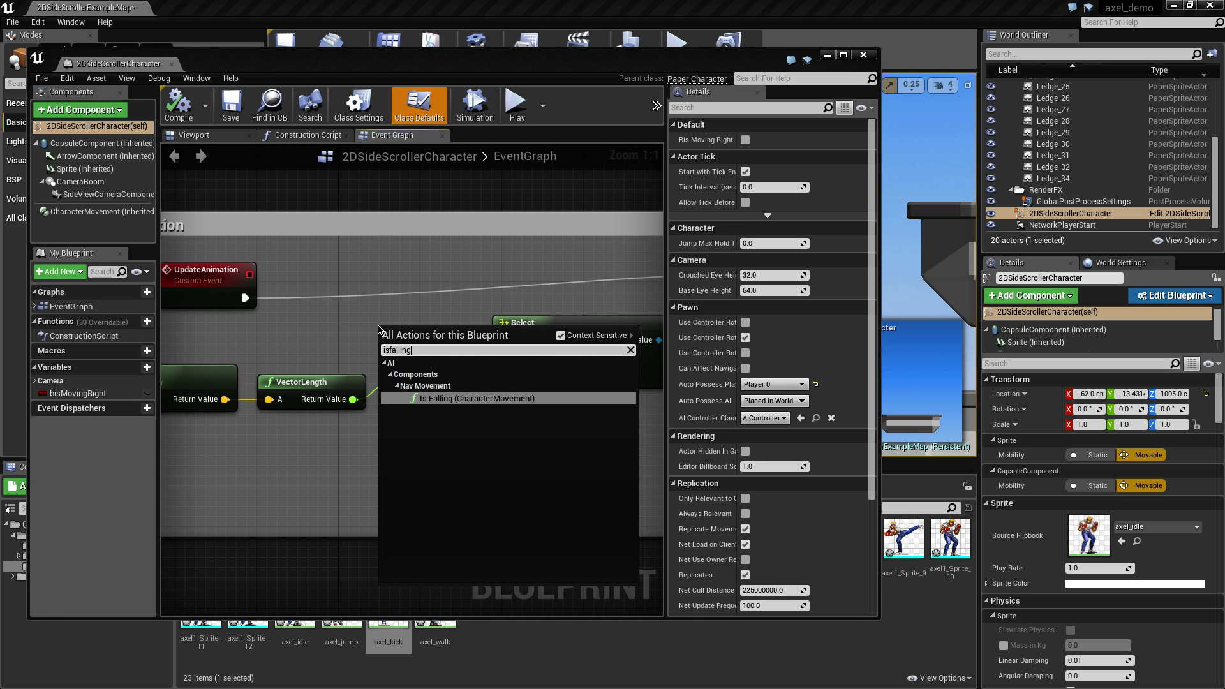
left_click(435, 399)
left_click(288, 329)
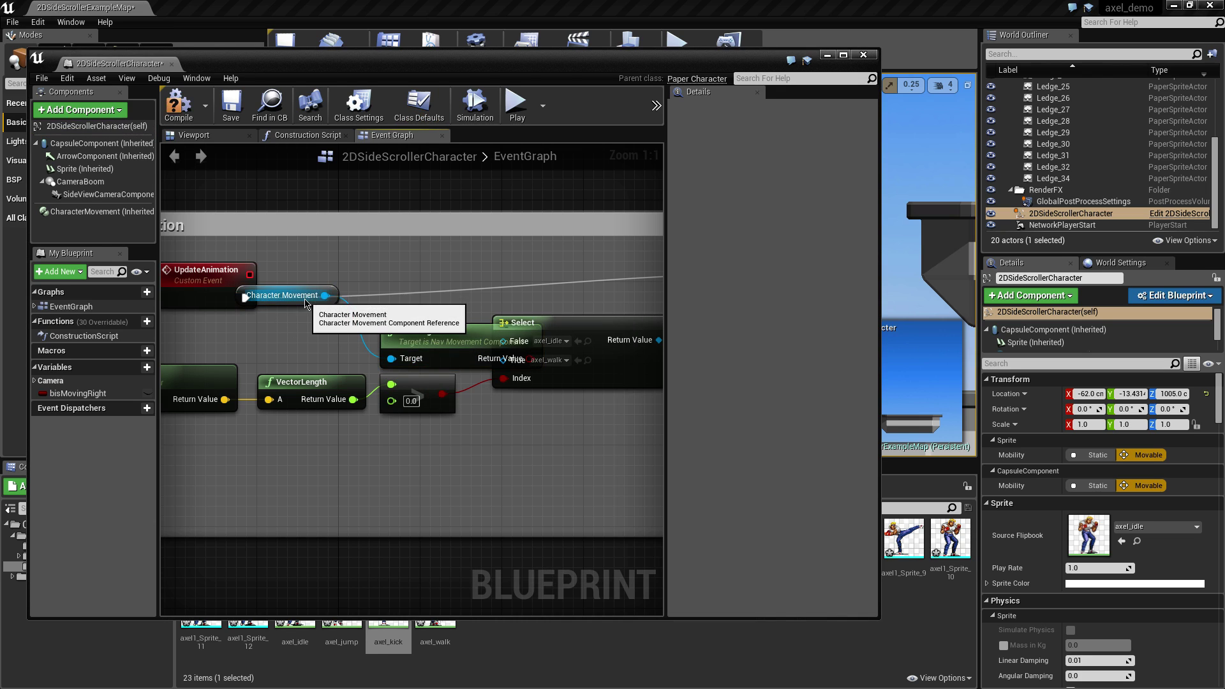
left_click_drag(86, 214, 289, 245)
left_click_drag(356, 268, 358, 217)
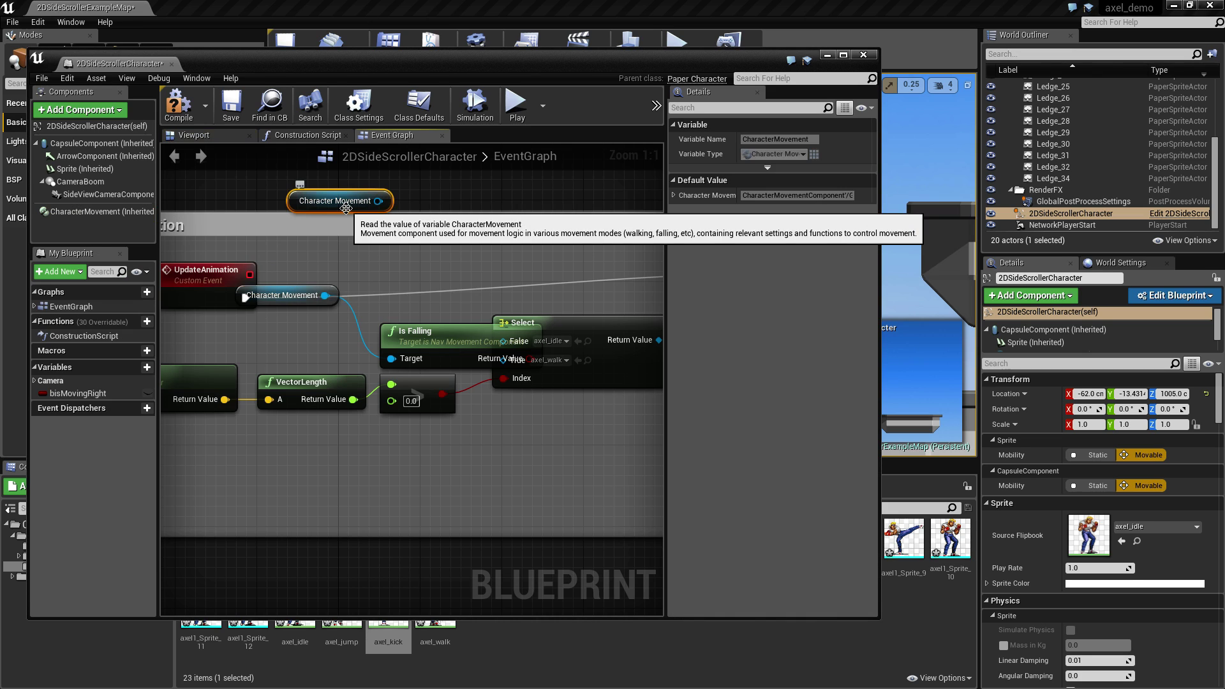
key("Delete")
Place the Is Falling node above the UpdateAnimation event's execution wire, with its Character Movement node directly beside the Target input.
left_click_drag(425, 323, 394, 201)
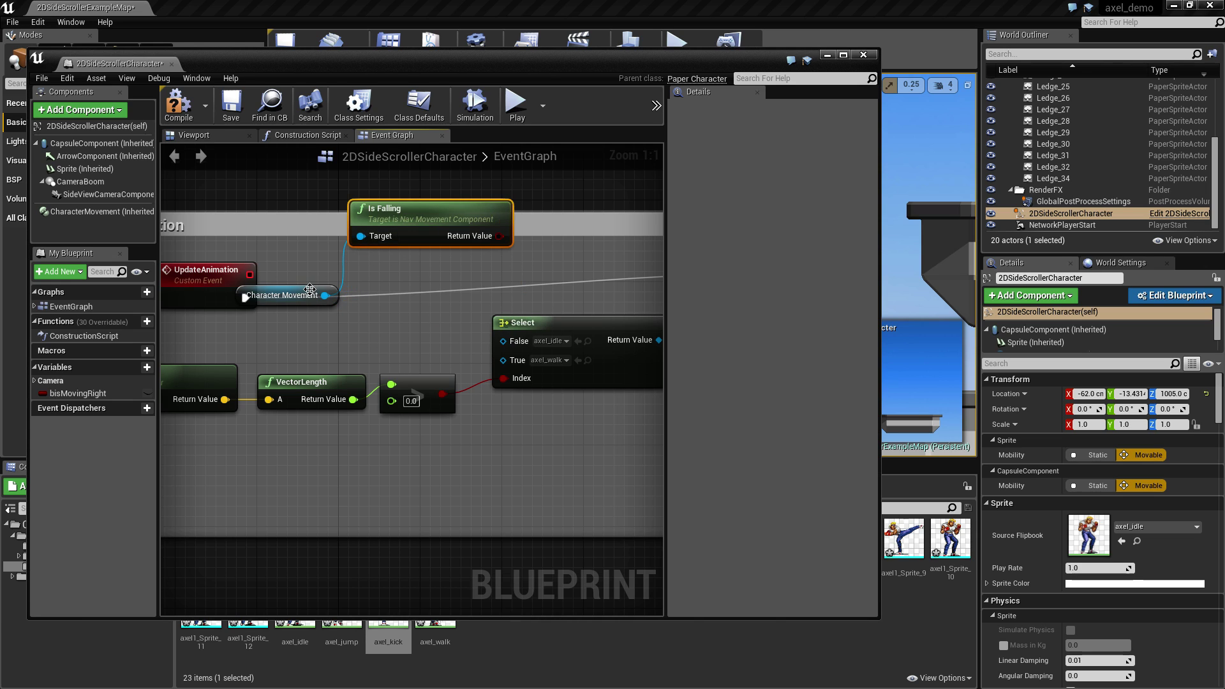
left_click_drag(310, 288, 299, 231)
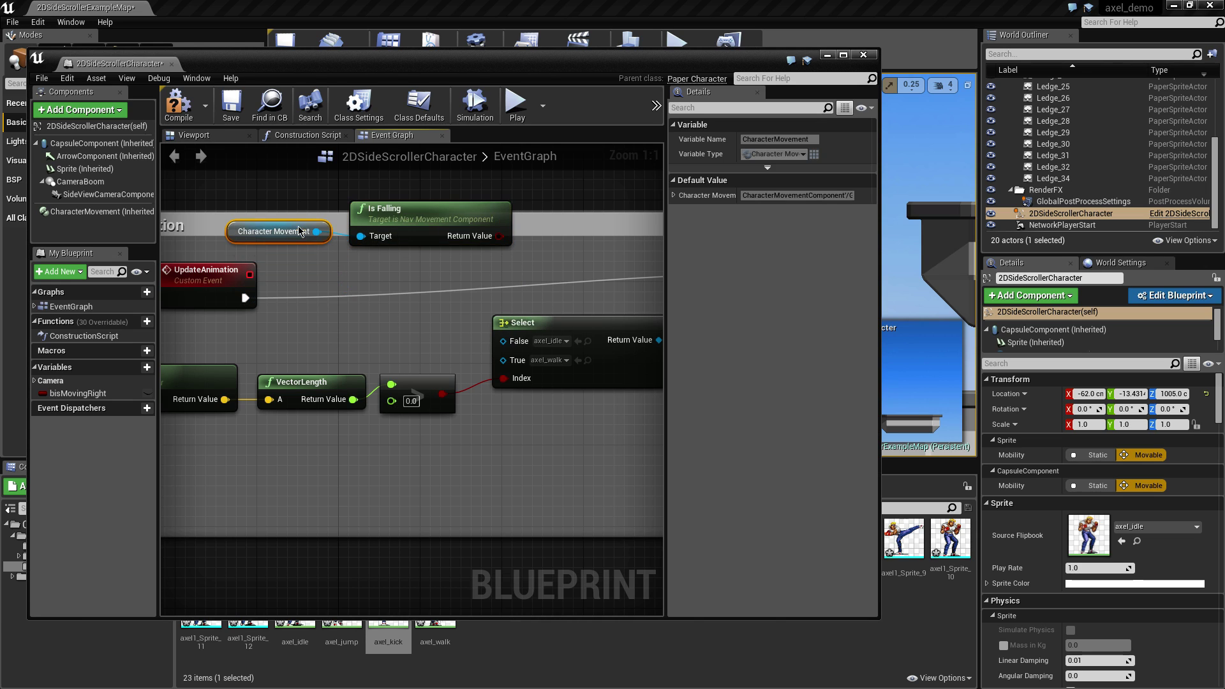
left_click_drag(385, 213, 374, 212)
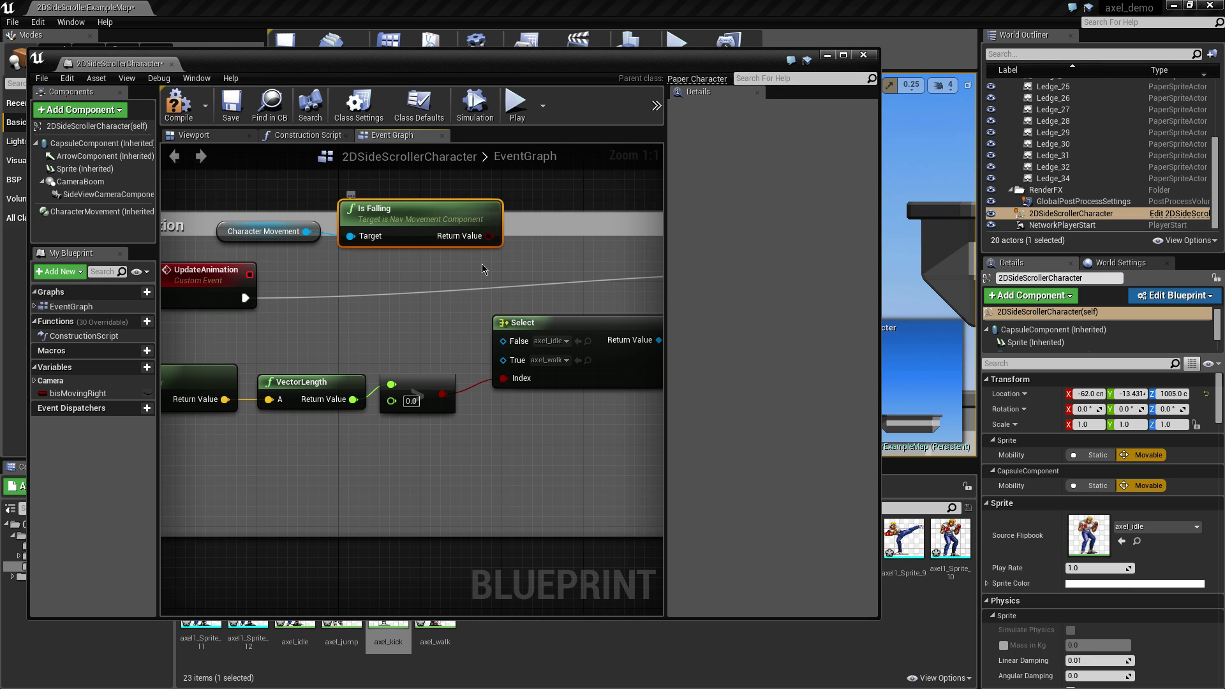
Examine the Handle Animation node chain from UpdateAnimation and Get Velocity through Select to Set Flipbook.
scroll(399, 298, "down", 2)
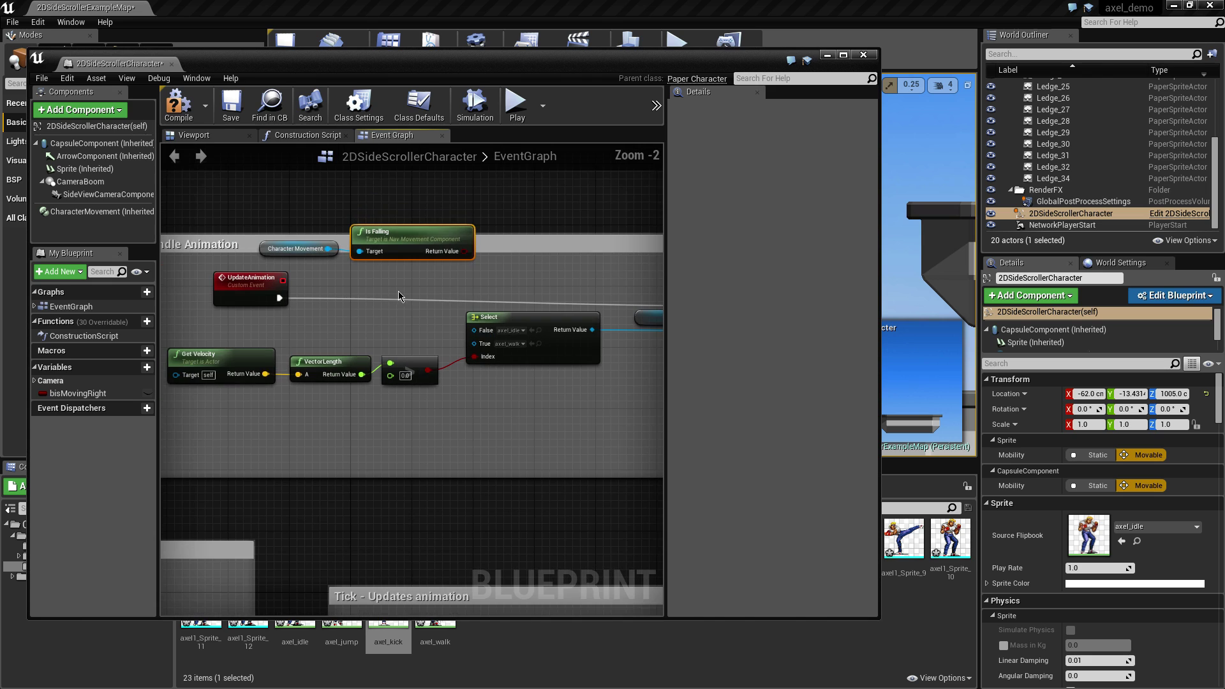
right_click_drag(365, 302, 302, 304)
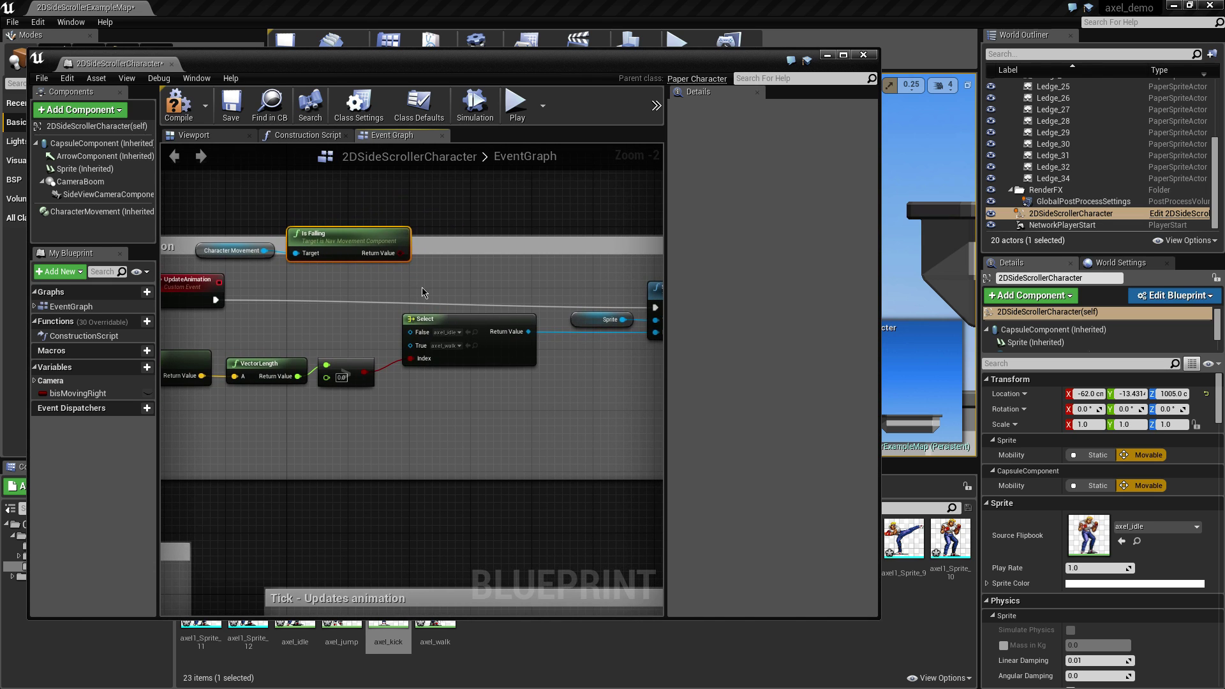
right_click_drag(422, 292, 325, 293)
right_click_drag(230, 323, 253, 326)
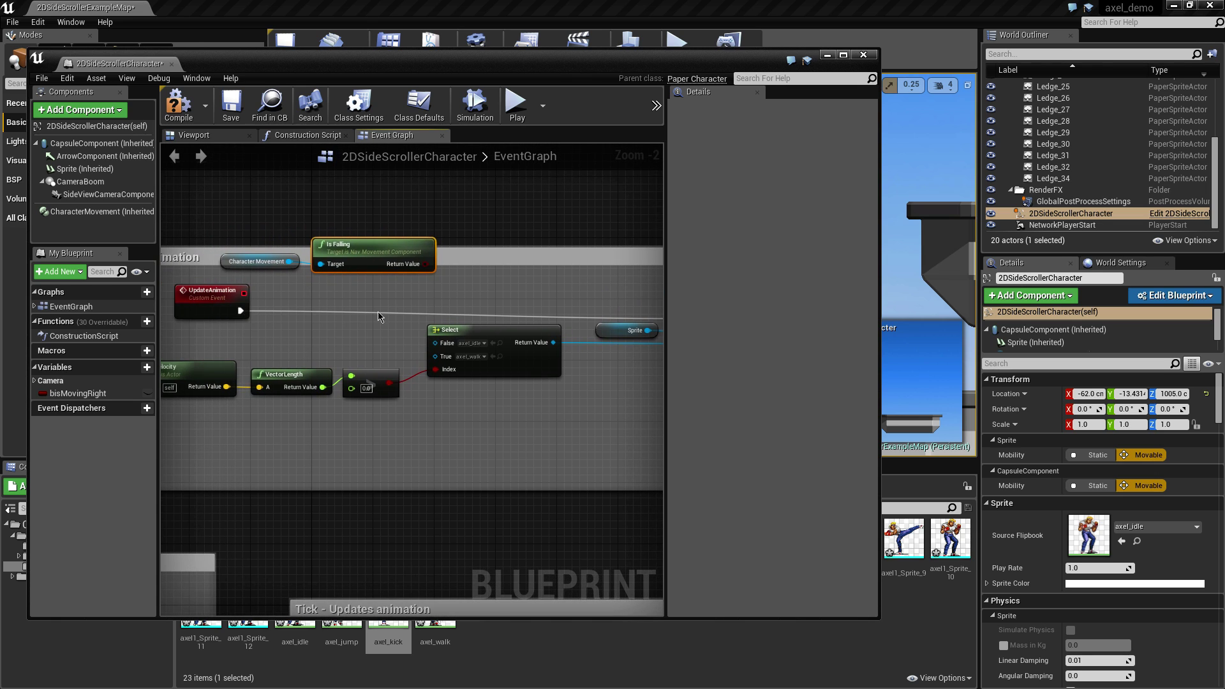
right_click_drag(460, 307, 348, 309)
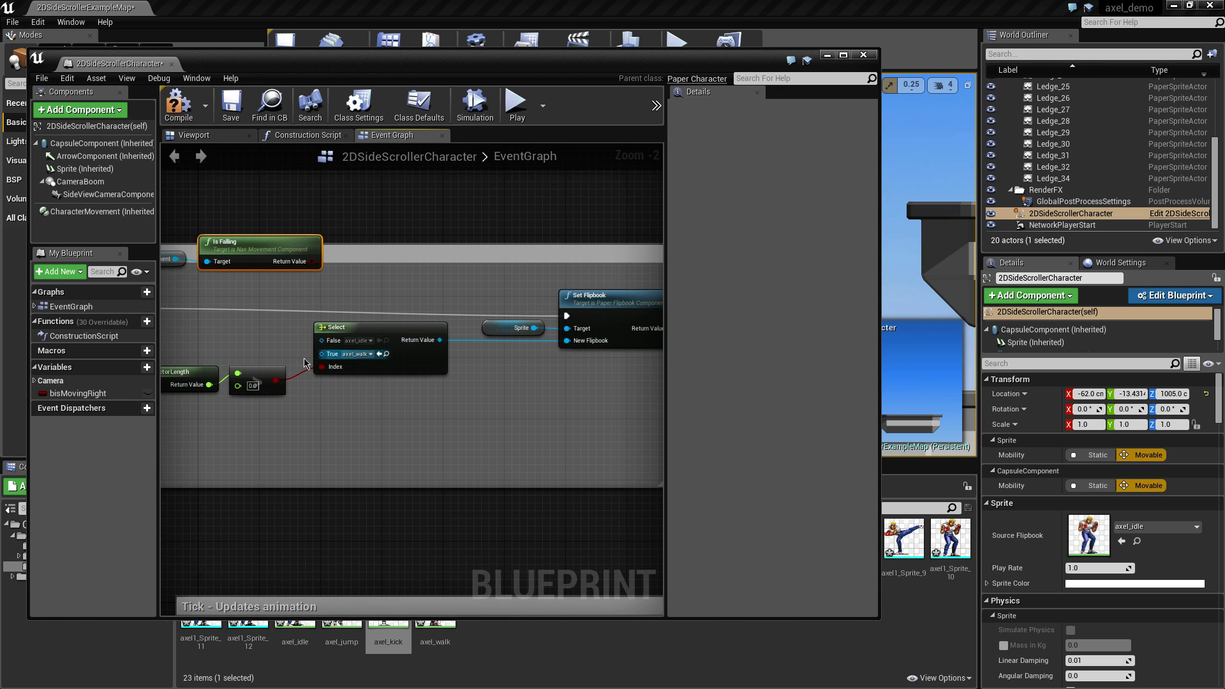
right_click_drag(250, 344, 312, 354)
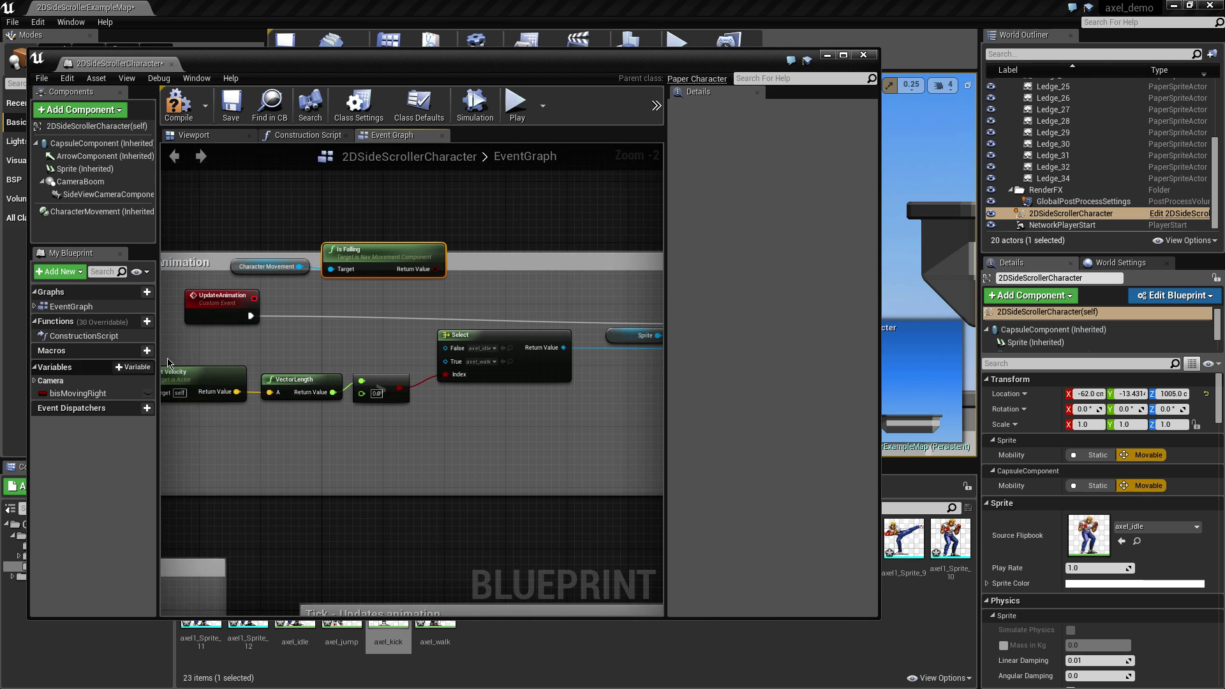
right_click_drag(169, 363, 228, 363)
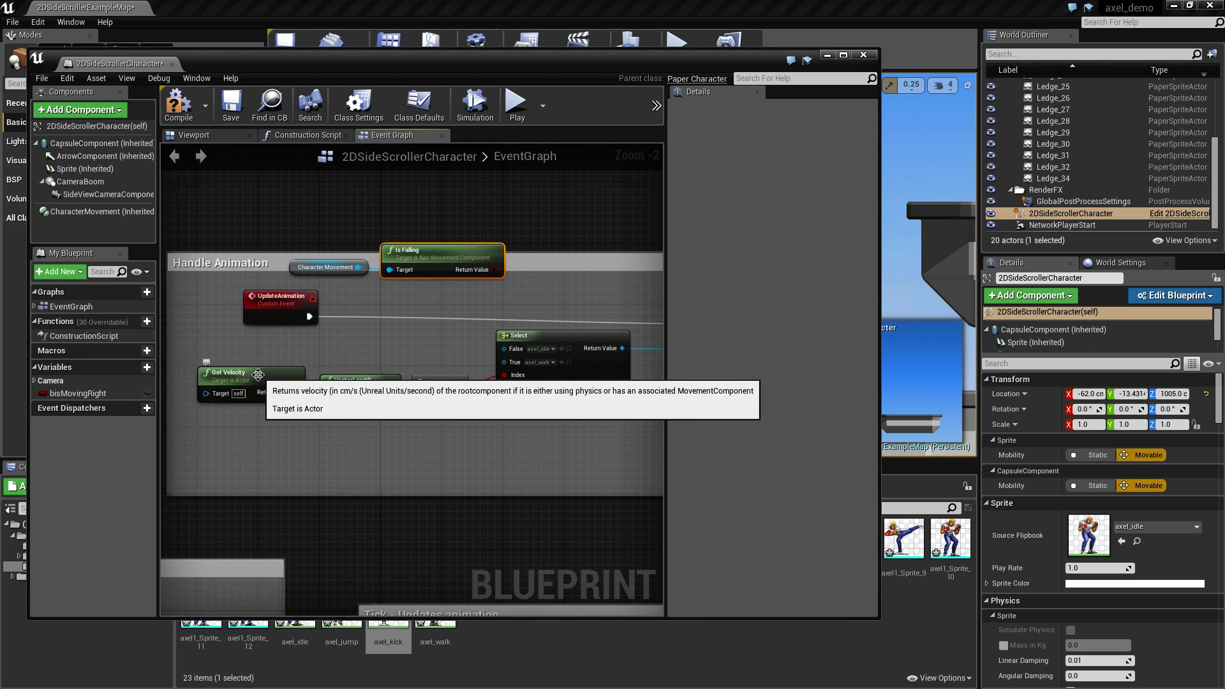
right_click_drag(394, 341, 373, 353)
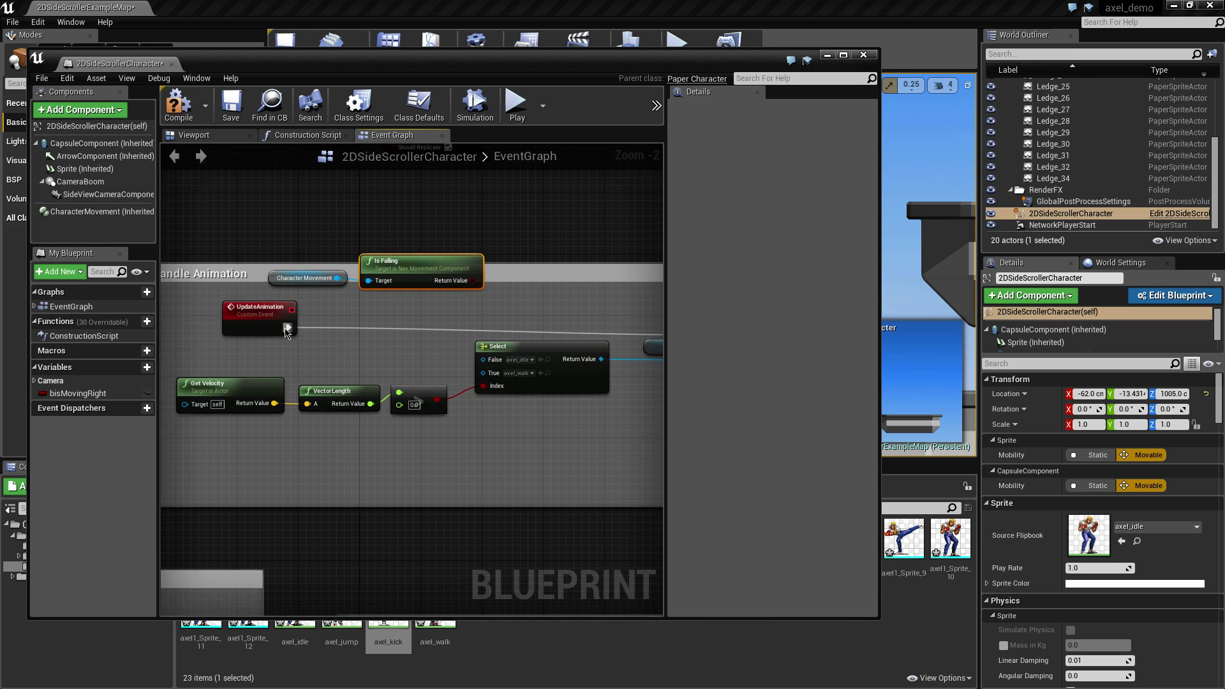
Insert a Branch node after the UpdateAnimation event and connect Is Falling's Return Value to its Condition.
left_click_drag(288, 327, 390, 308)
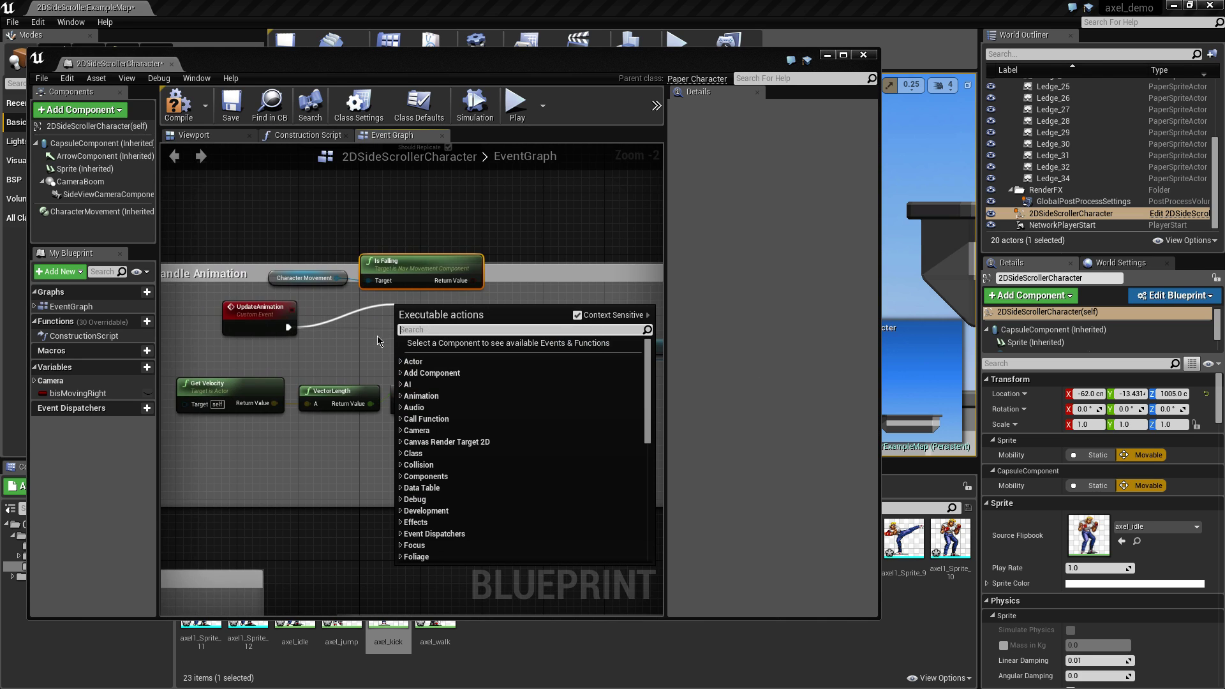
type("branch")
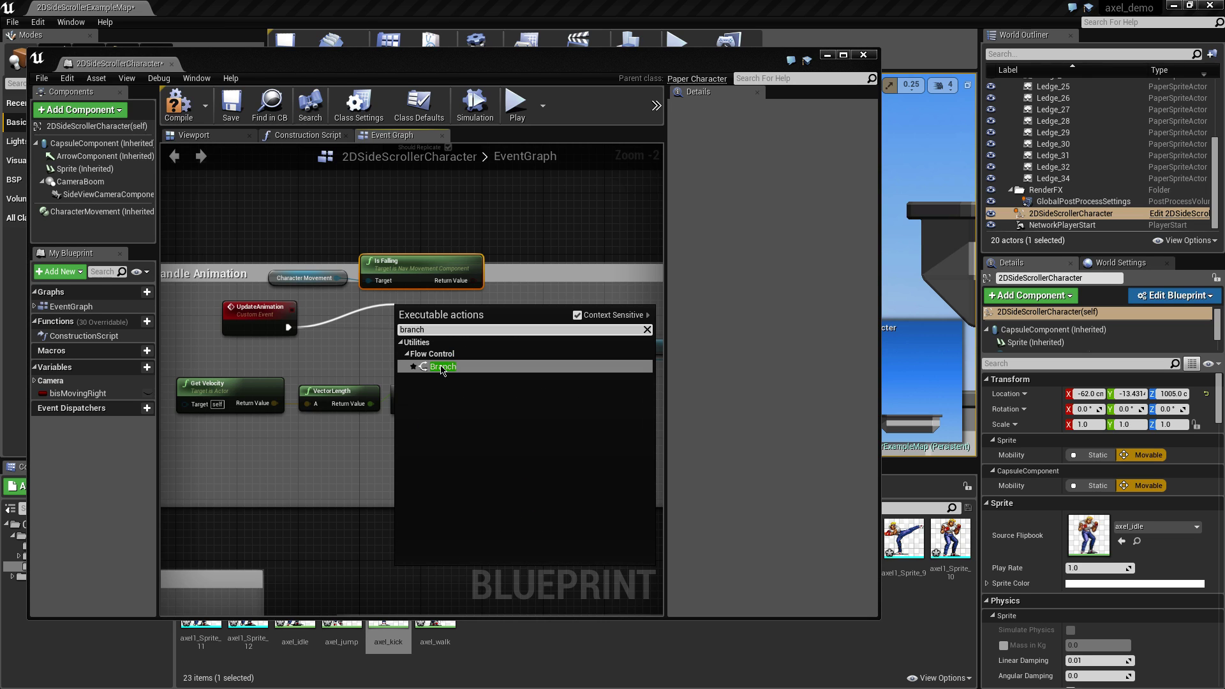
left_click(442, 368)
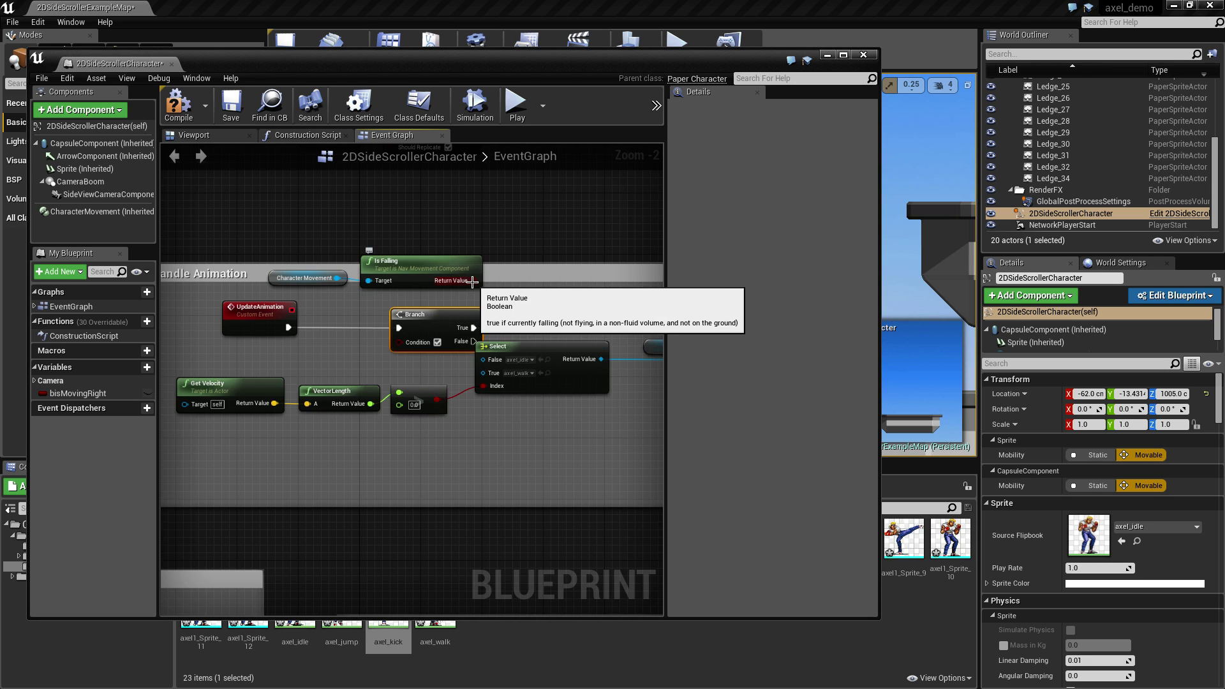
left_click_drag(473, 281, 402, 348)
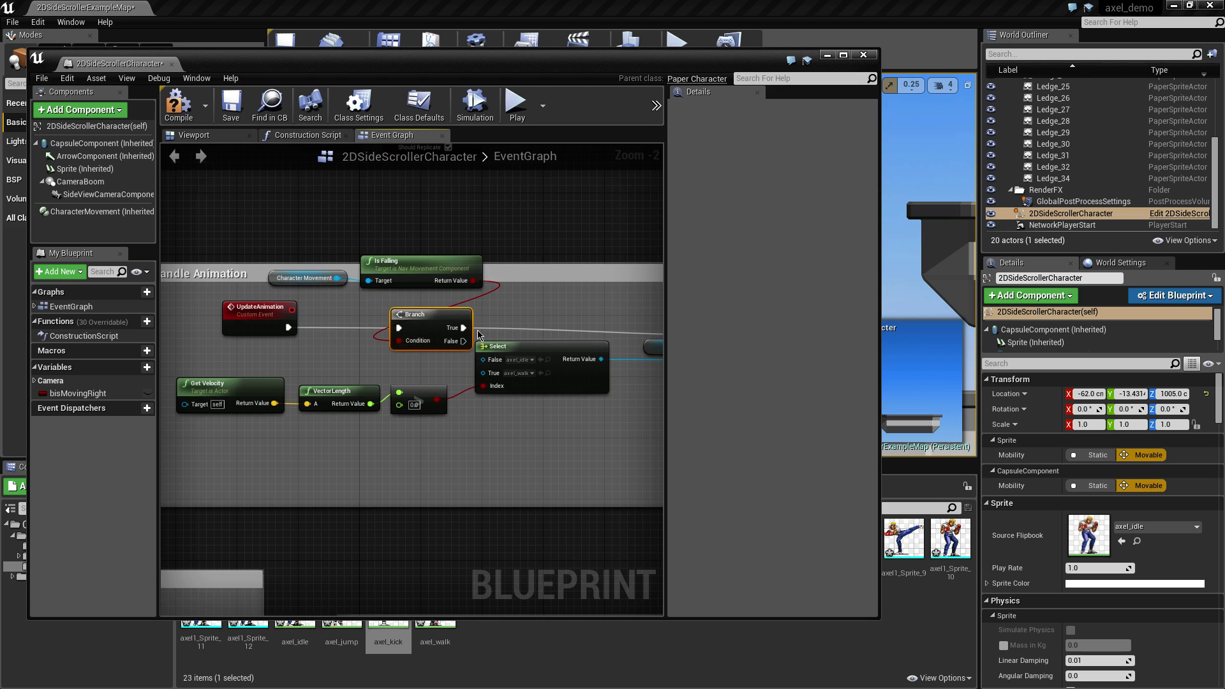
Move the Is Falling and Character Movement nodes together to just below the UpdateAnimation event, left of the Branch node.
left_click(322, 245)
left_click(368, 272)
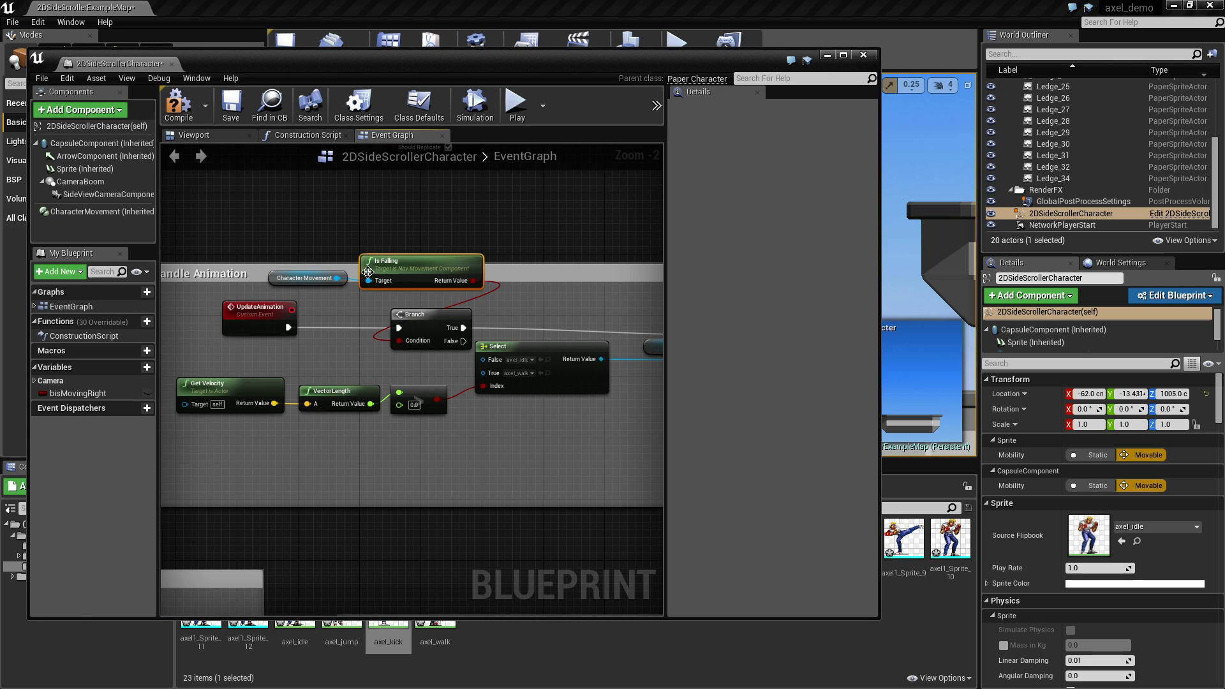
left_click(316, 278)
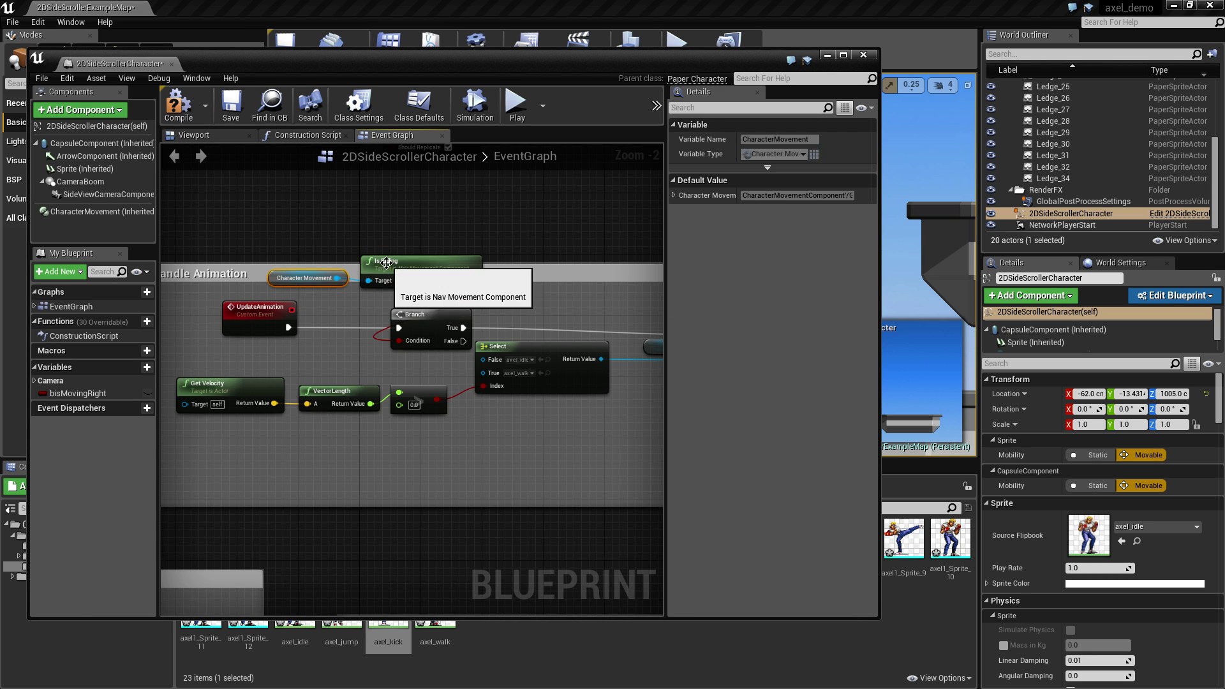
left_click(419, 262)
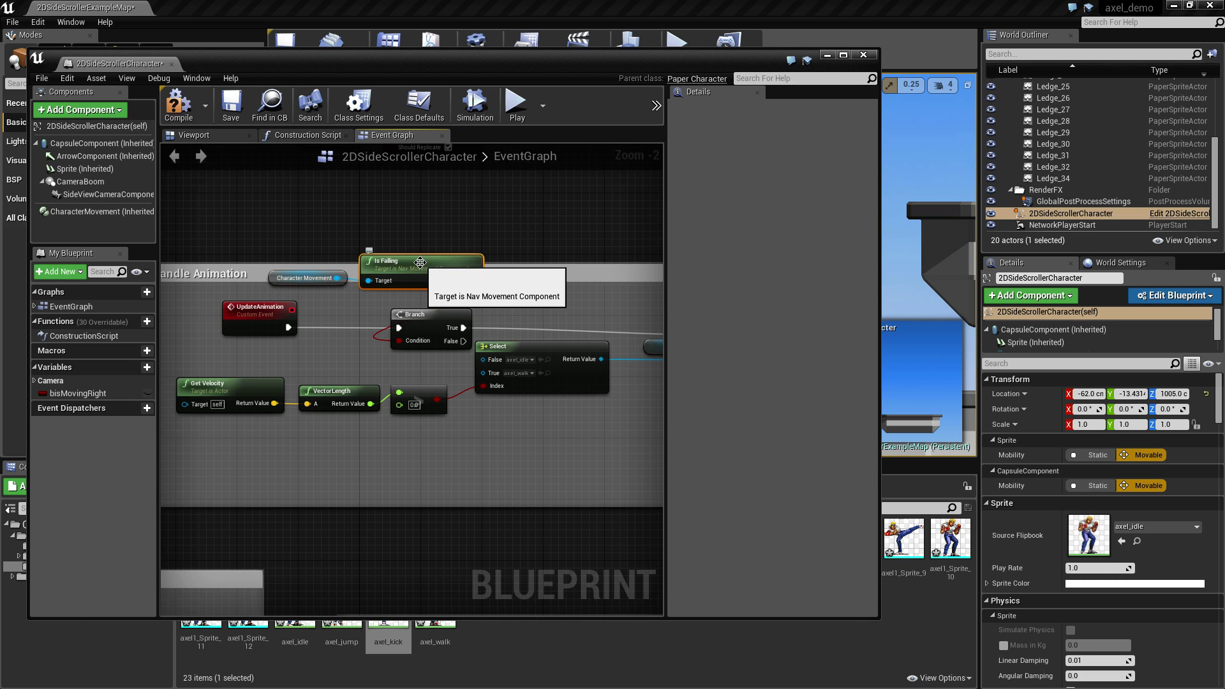
left_click(324, 273, "ctrl")
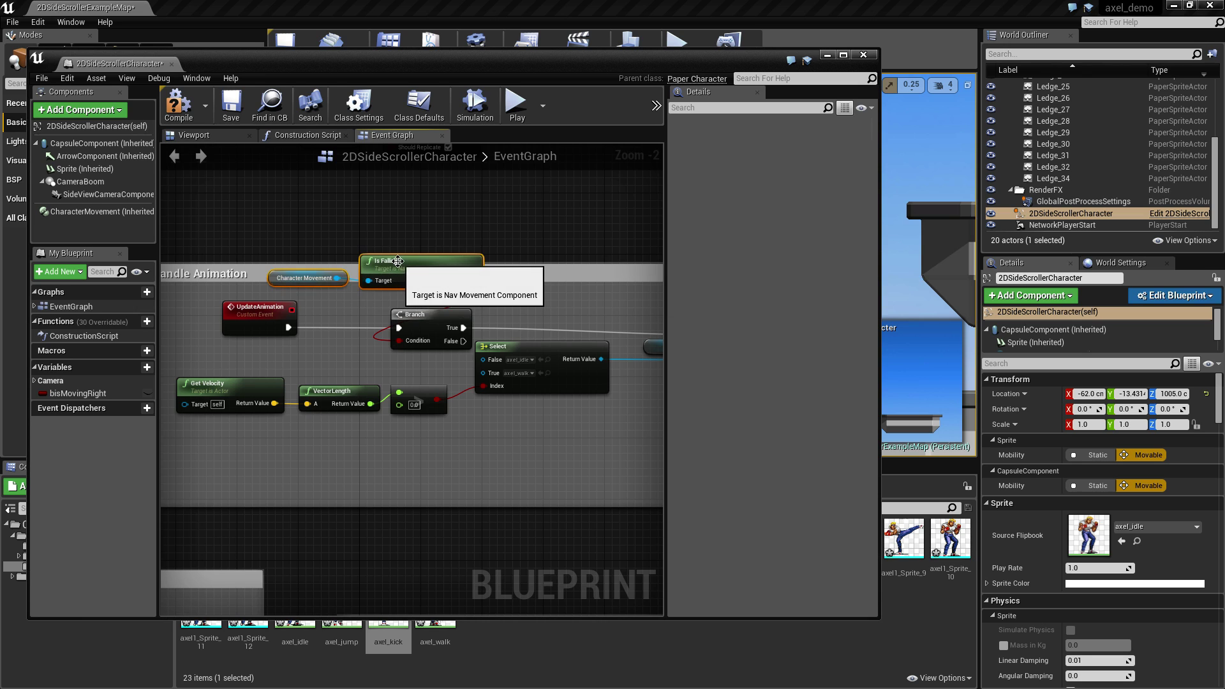
left_click_drag(397, 267, 302, 352)
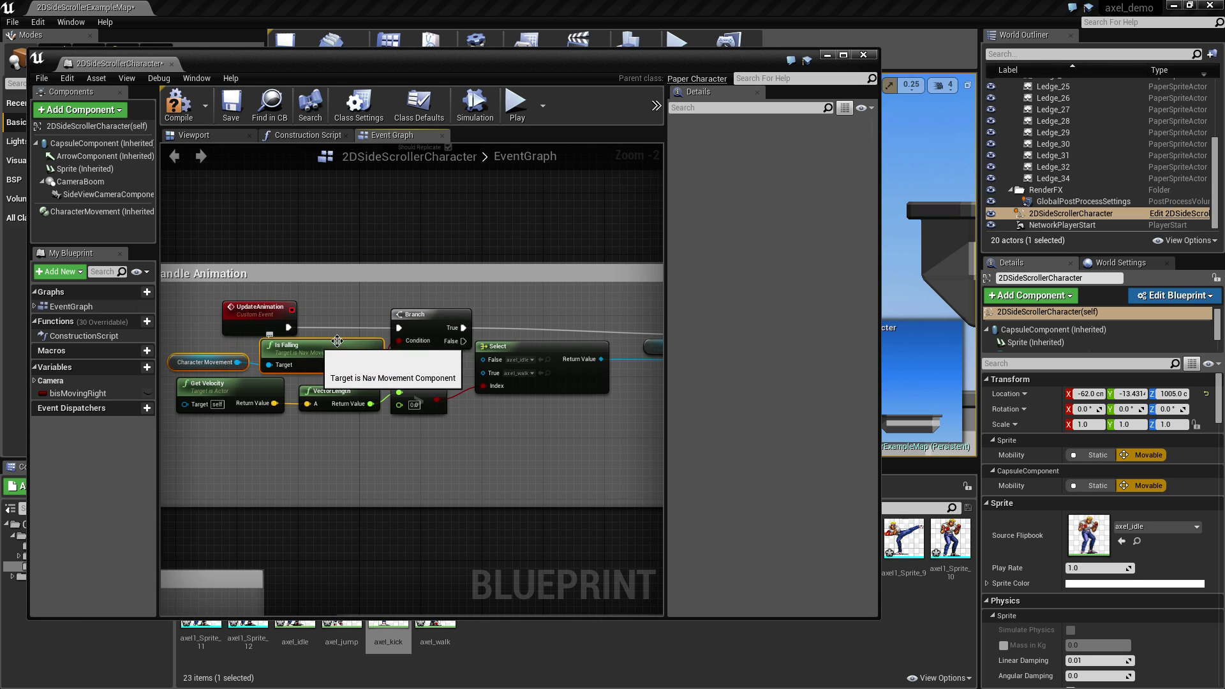
Connect the Branch's False output to the existing Set Flipbook node and break the link from its True output.
right_click_drag(508, 296, 481, 282)
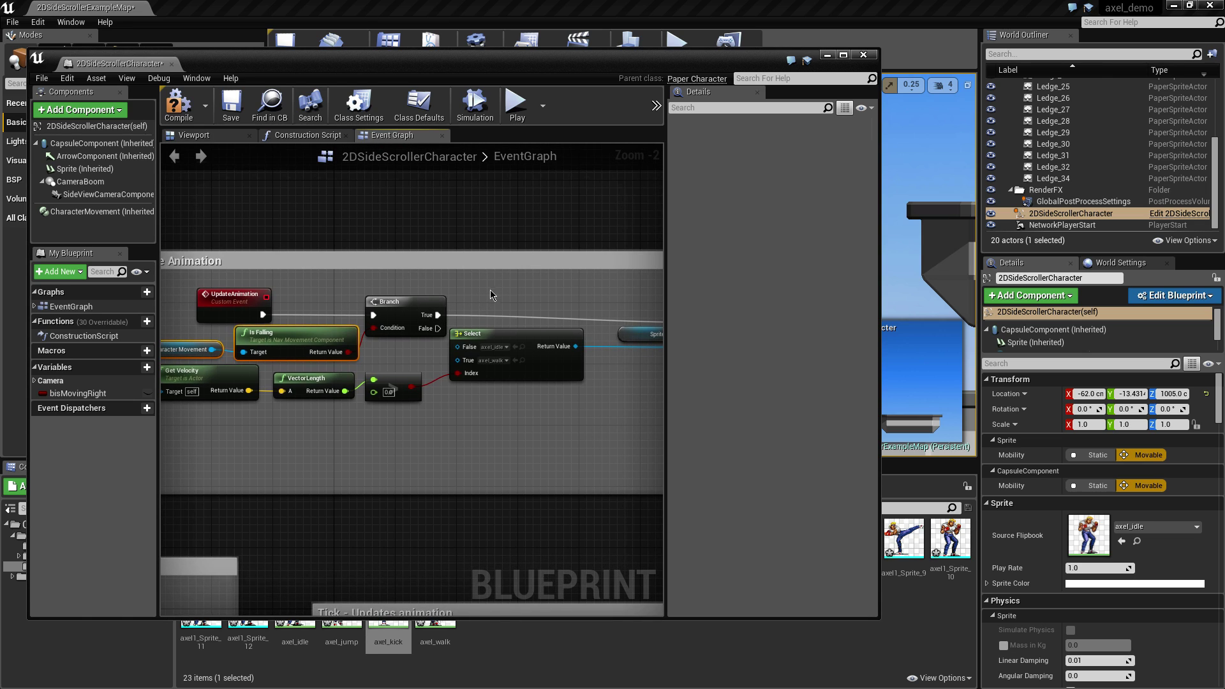
right_click_drag(527, 293, 457, 271)
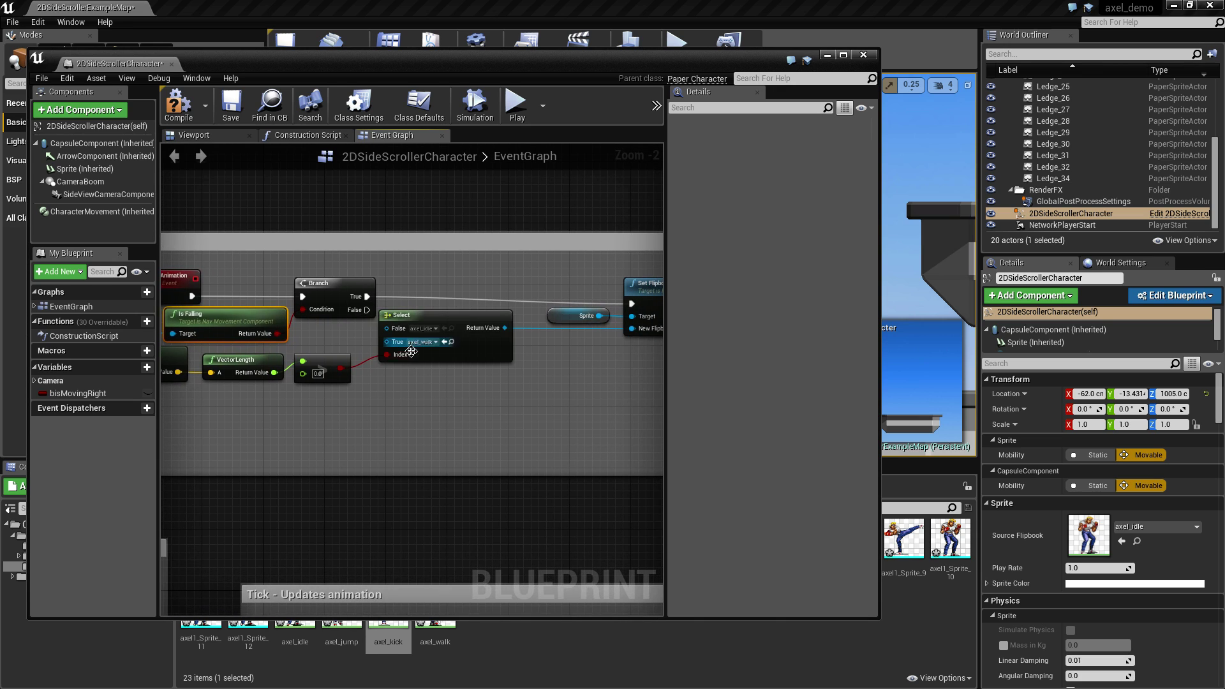
right_click_drag(545, 303, 508, 308)
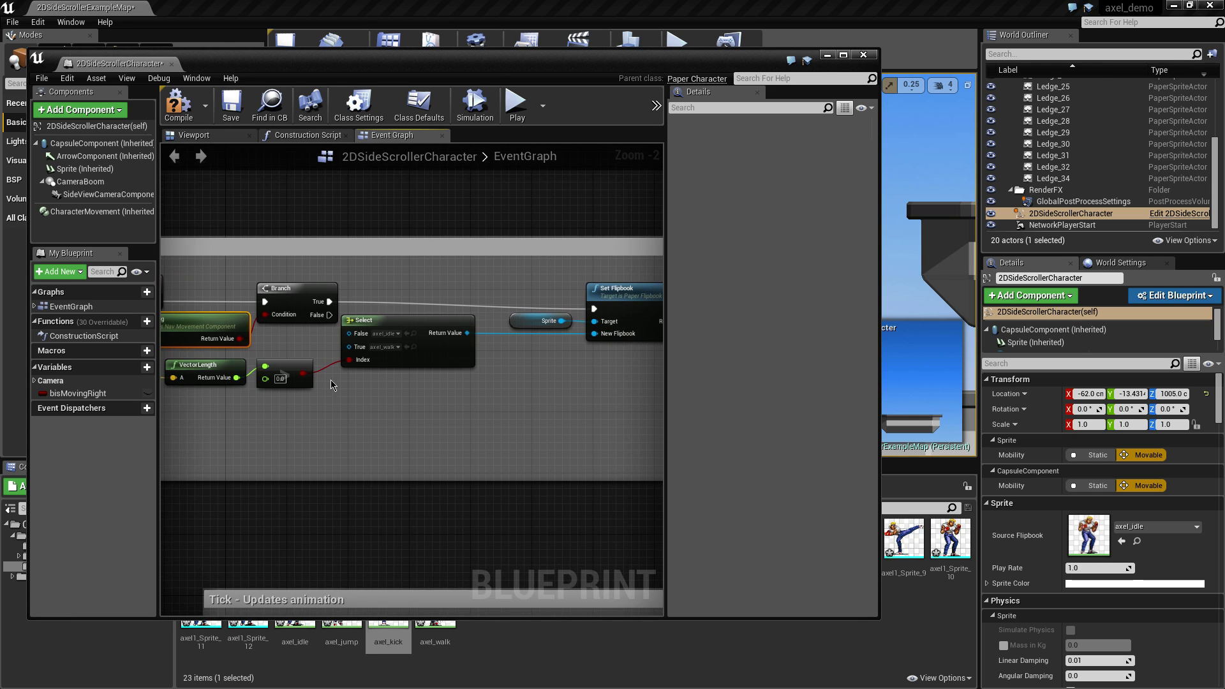
mouse_move(328, 316)
left_mouse_down()
mouse_move(591, 295)
mouse_move(596, 308)
left_mouse_up()
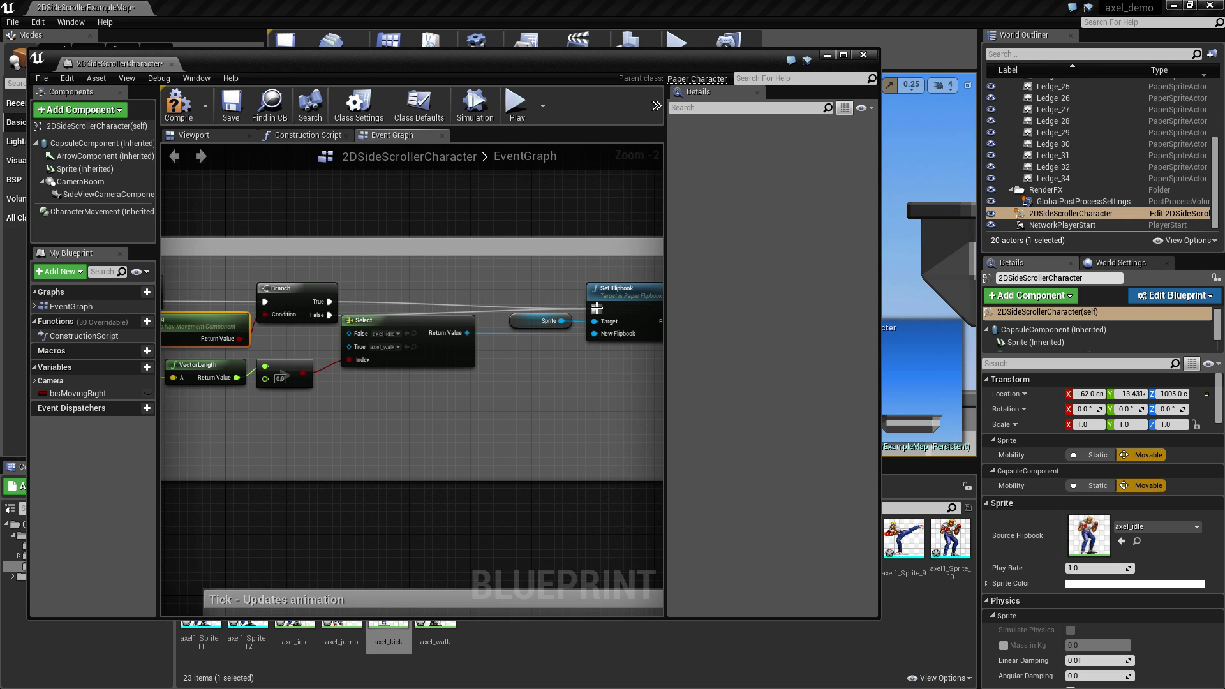
right_click(330, 301)
left_click(379, 314)
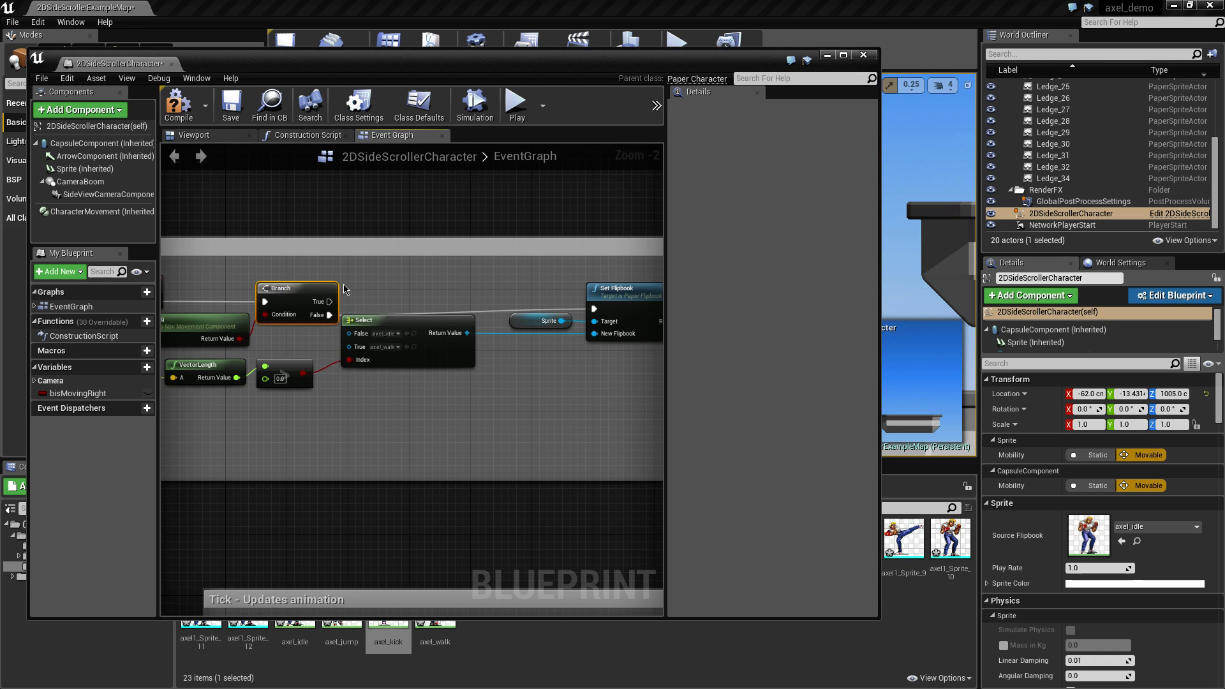
Add a second Set Flipbook node targeting Sprite and place it directly above the existing Set Flipbook node.
right_click_drag(288, 344, 339, 332)
right_click_drag(478, 284, 451, 286)
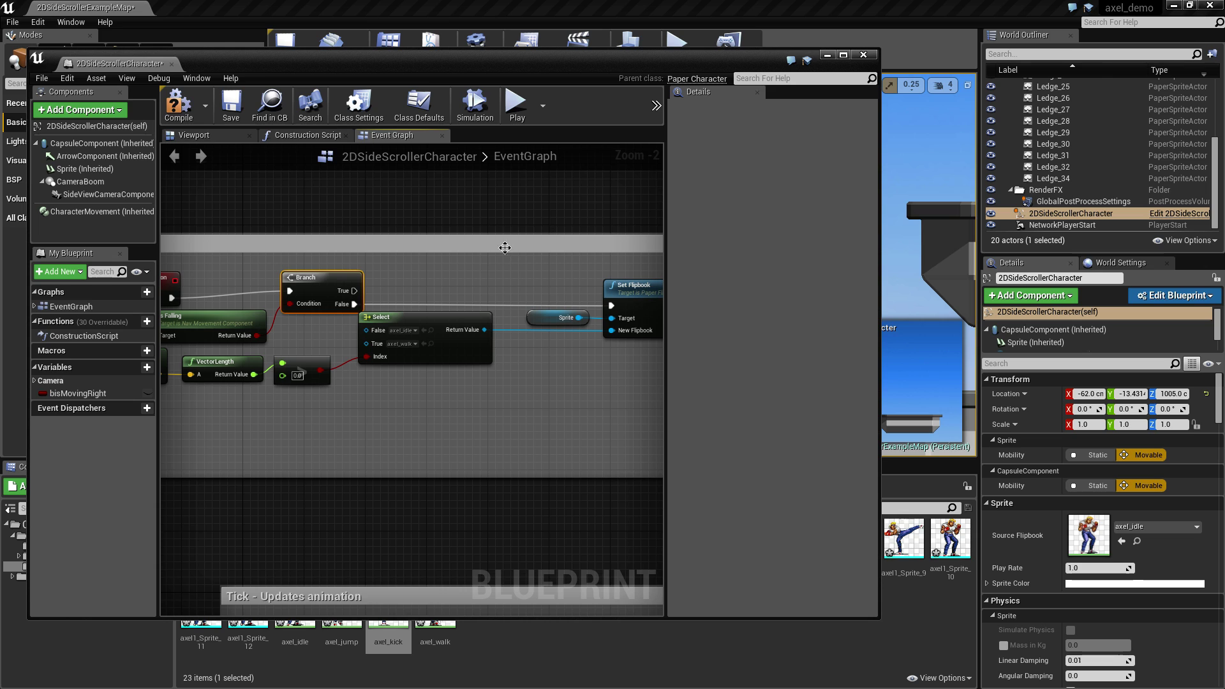
right_click_drag(578, 279, 494, 283)
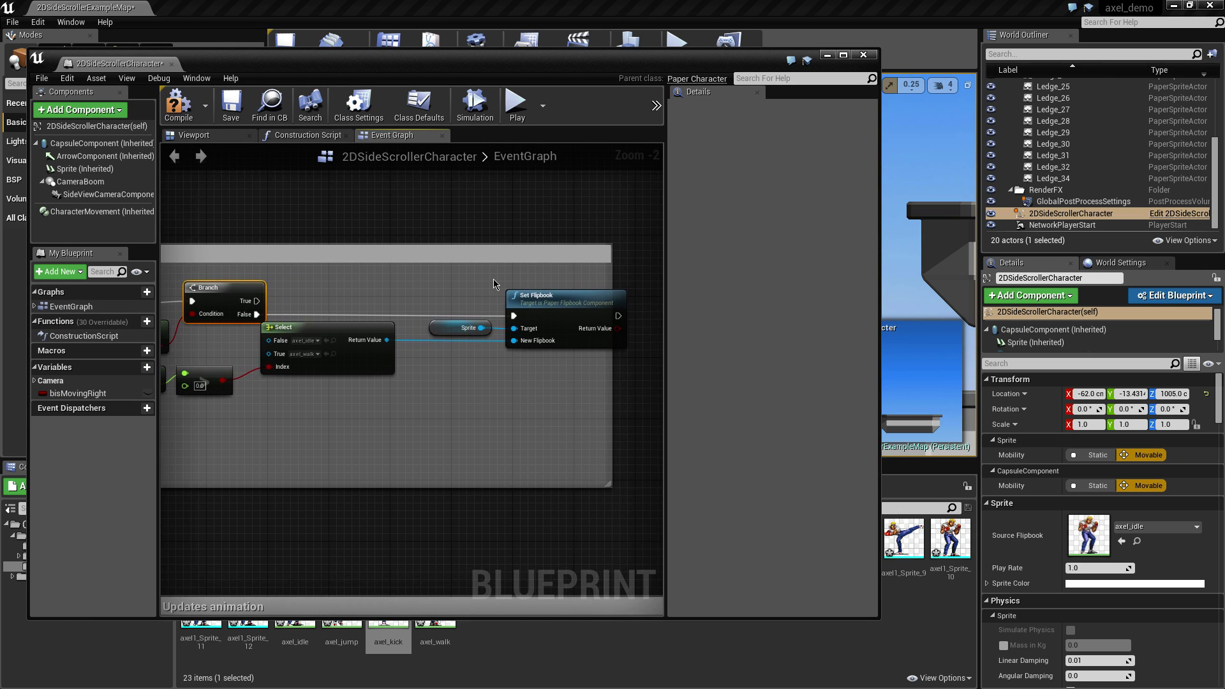
left_click_drag(485, 327, 518, 252)
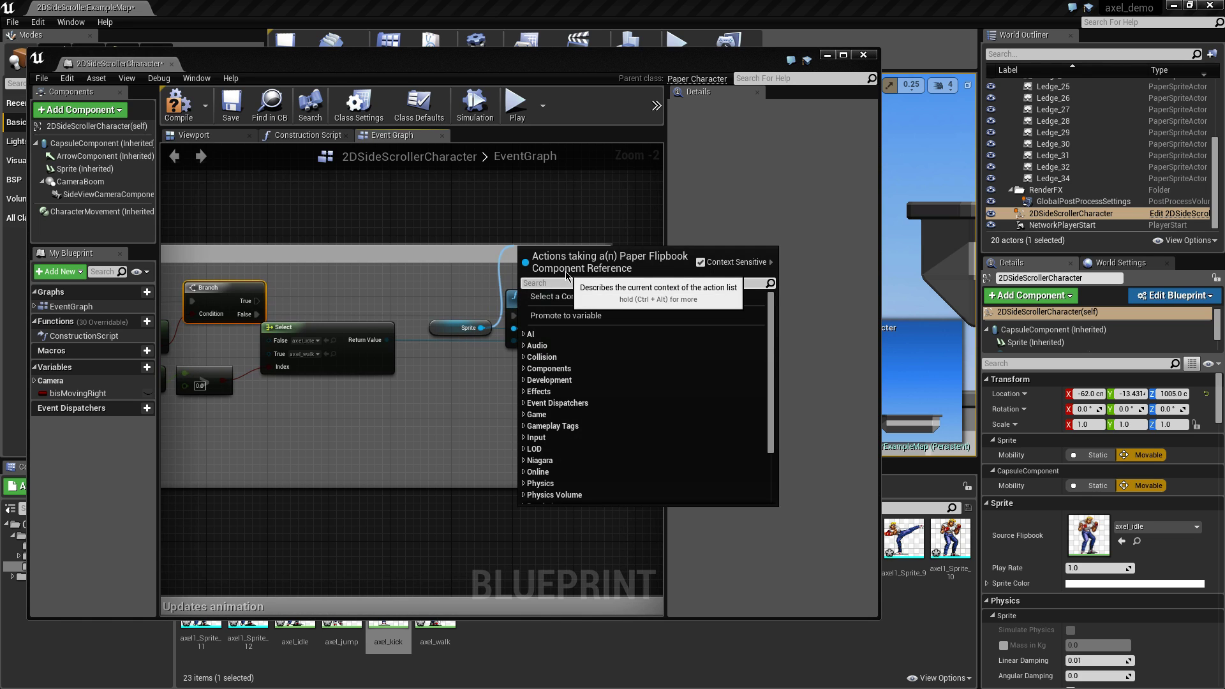
type("set flip book")
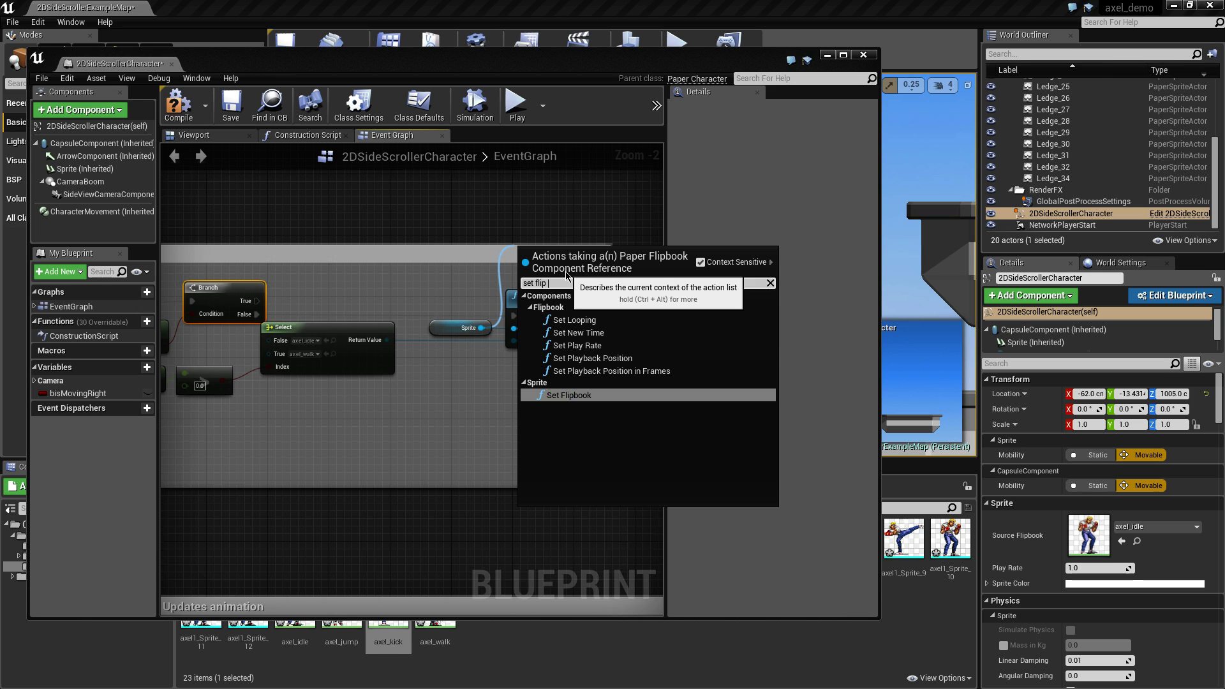
left_click(568, 395)
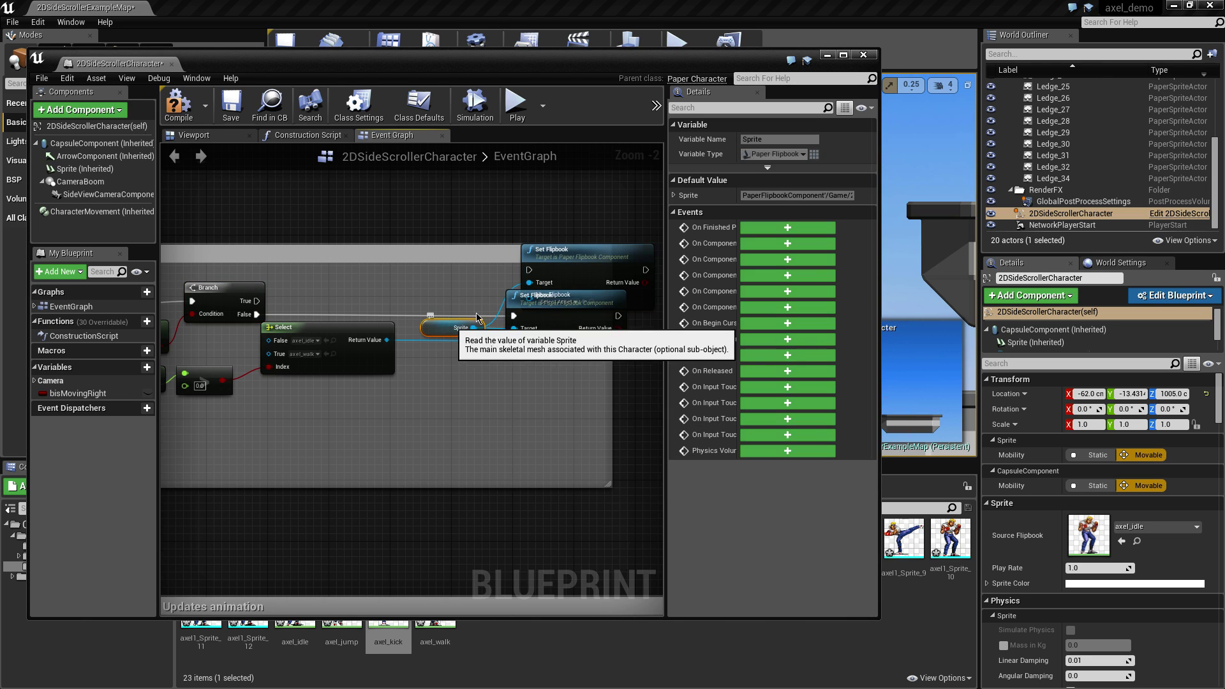
left_click_drag(574, 254, 561, 224)
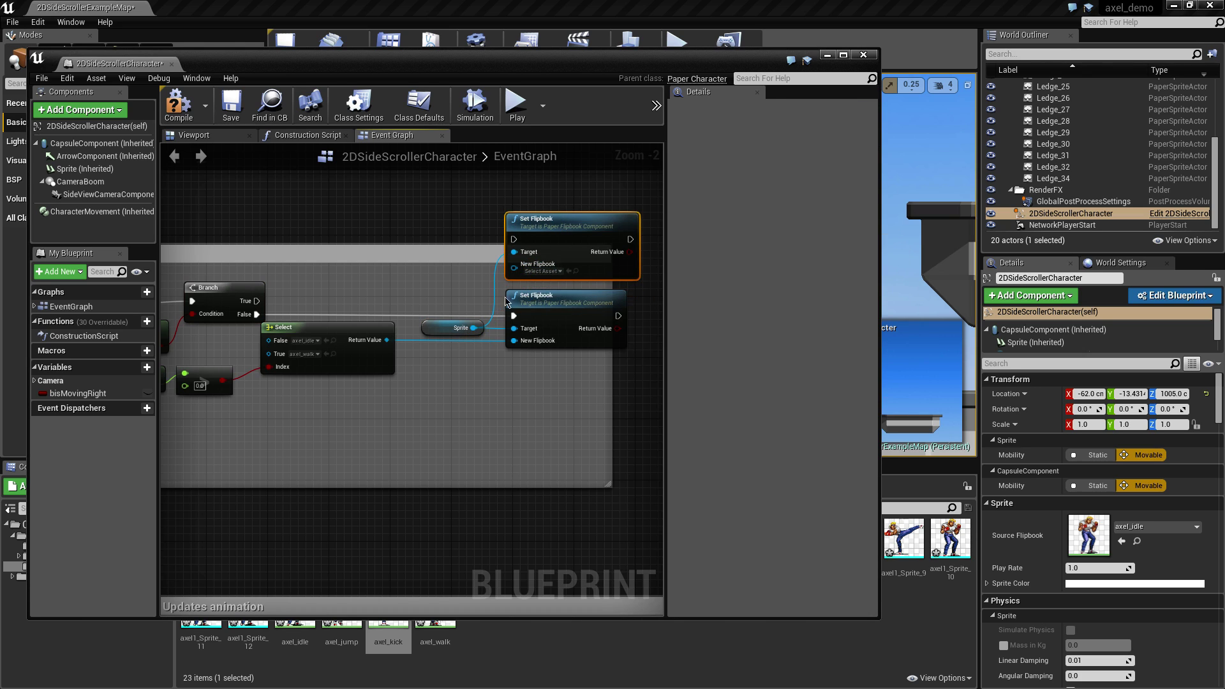
Set the new Set Flipbook node's New Flipbook to axel_jump and connect the Branch's True output to its execution input.
left_click(558, 272)
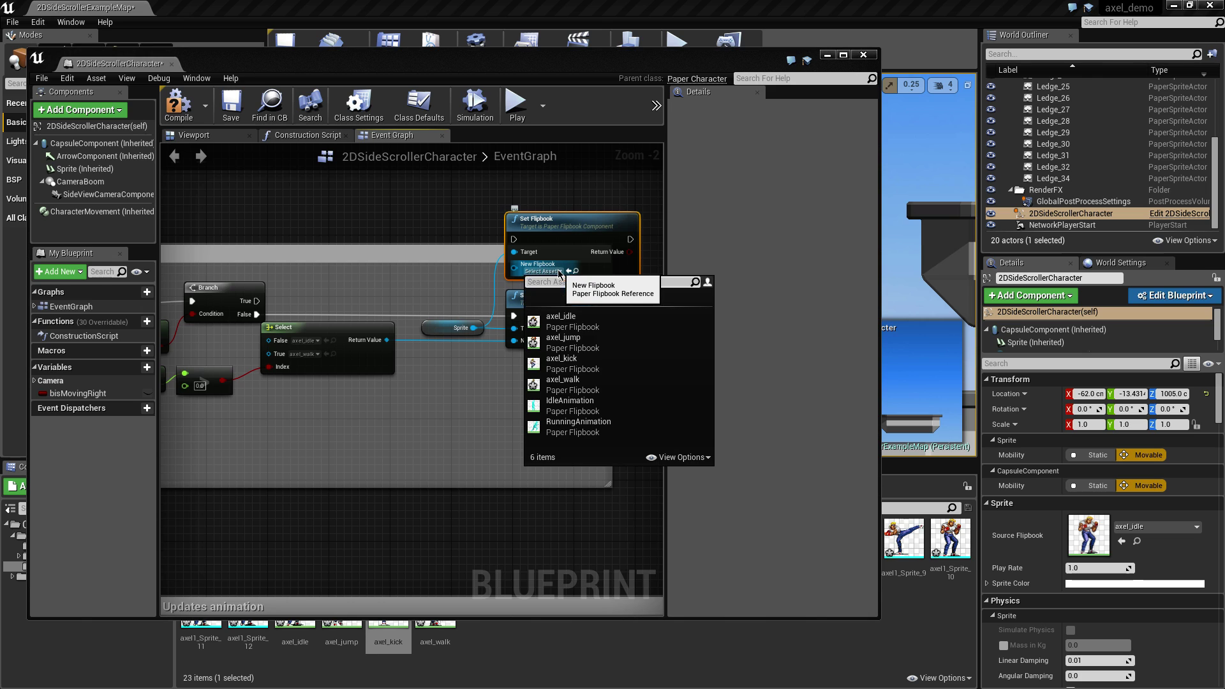
left_click(586, 342)
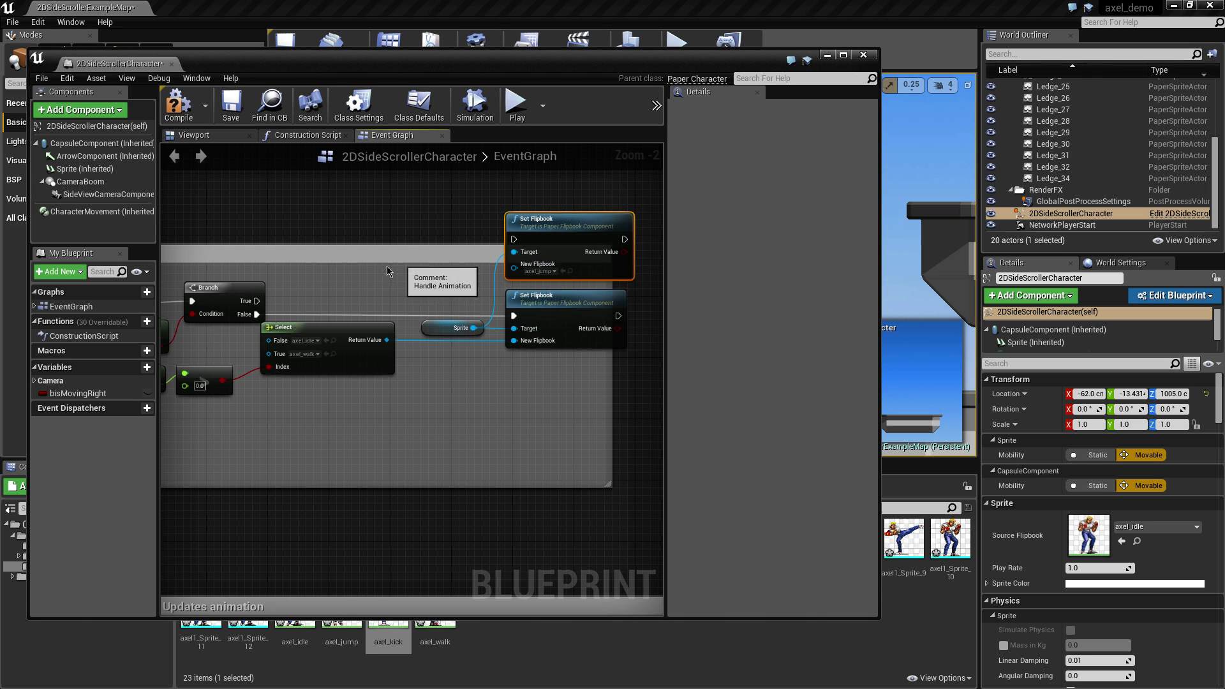
left_click_drag(257, 300, 516, 239)
Widen the Blueprint editor window so the whole Handle Animation section fits in the graph.
right_click_drag(390, 391, 435, 393)
scroll(435, 393, "down", 2)
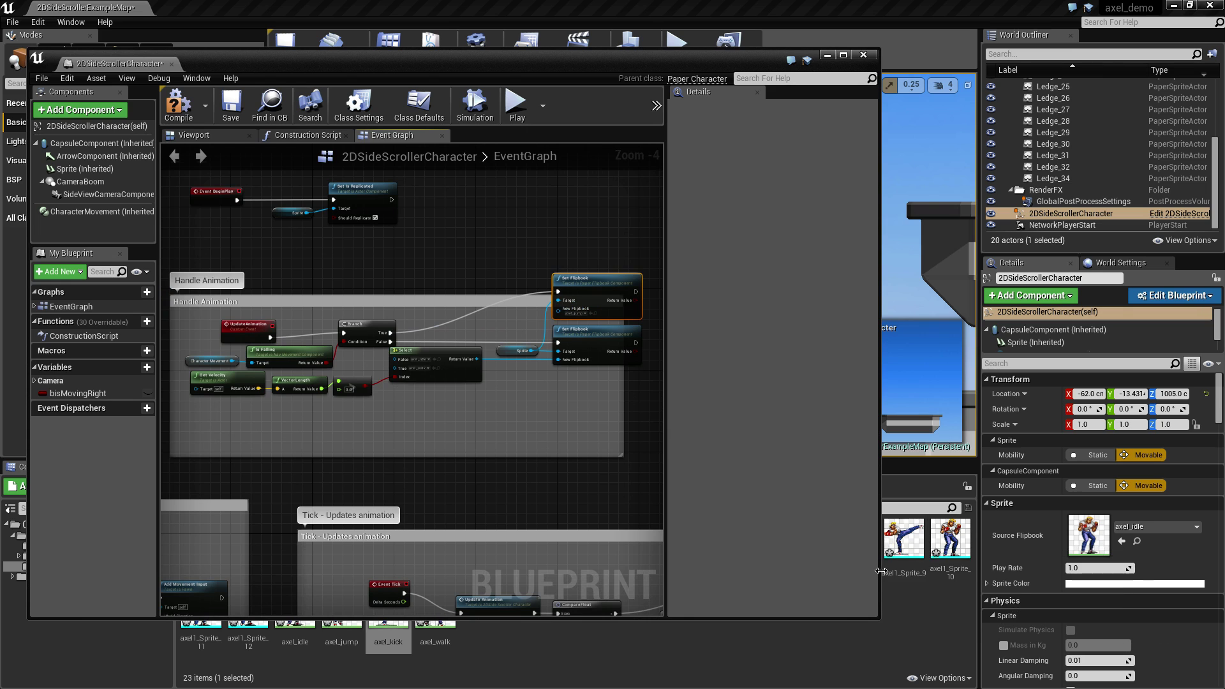
left_click_drag(881, 571, 1222, 571)
scroll(814, 482, "up", 1)
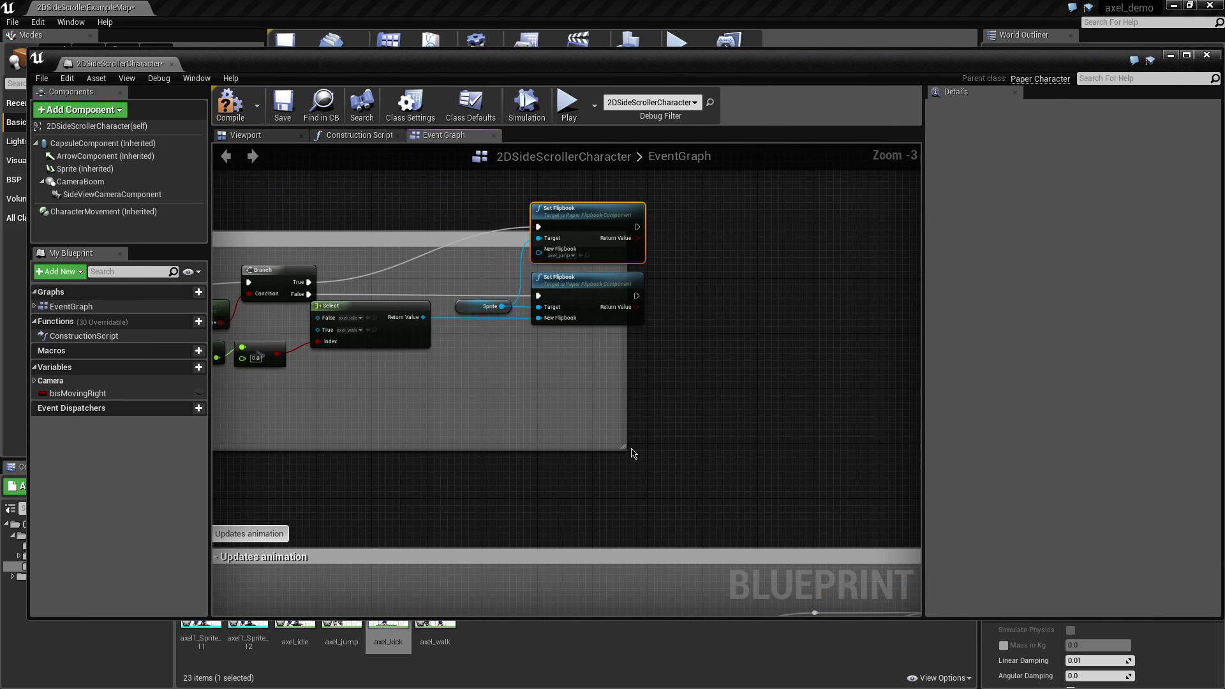
right_click_drag(633, 453, 868, 449)
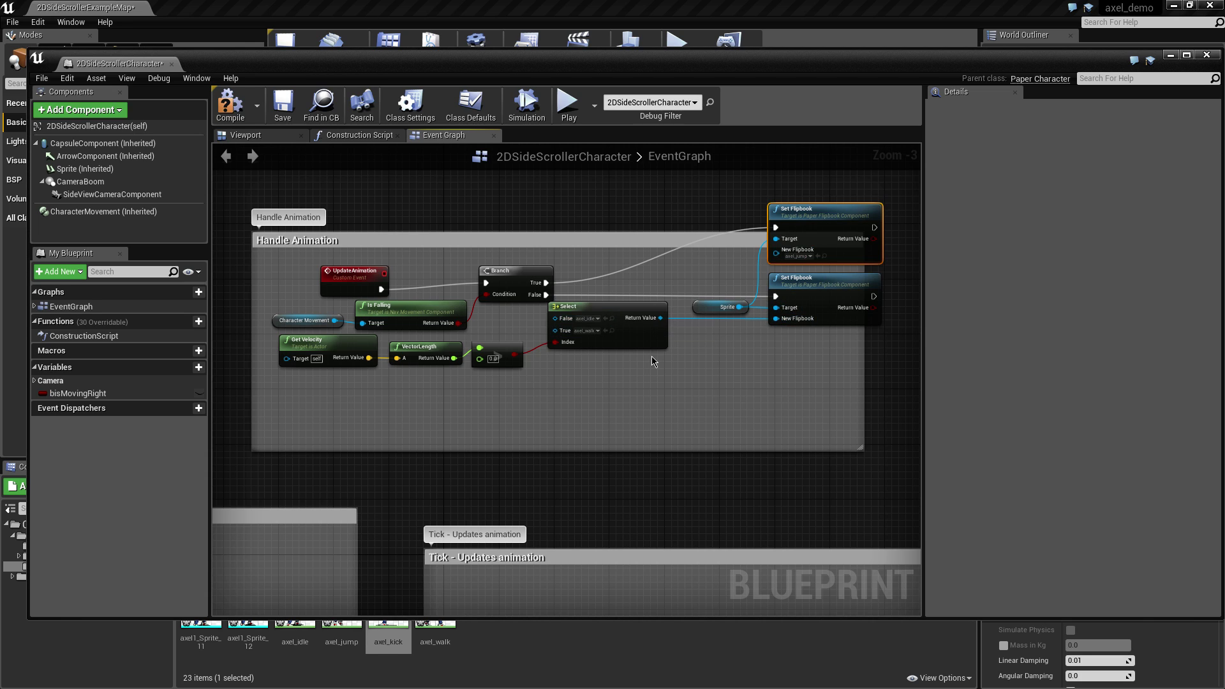
Save the 2DSideScrollerCharacter Blueprint and close its editor window.
left_click(282, 112)
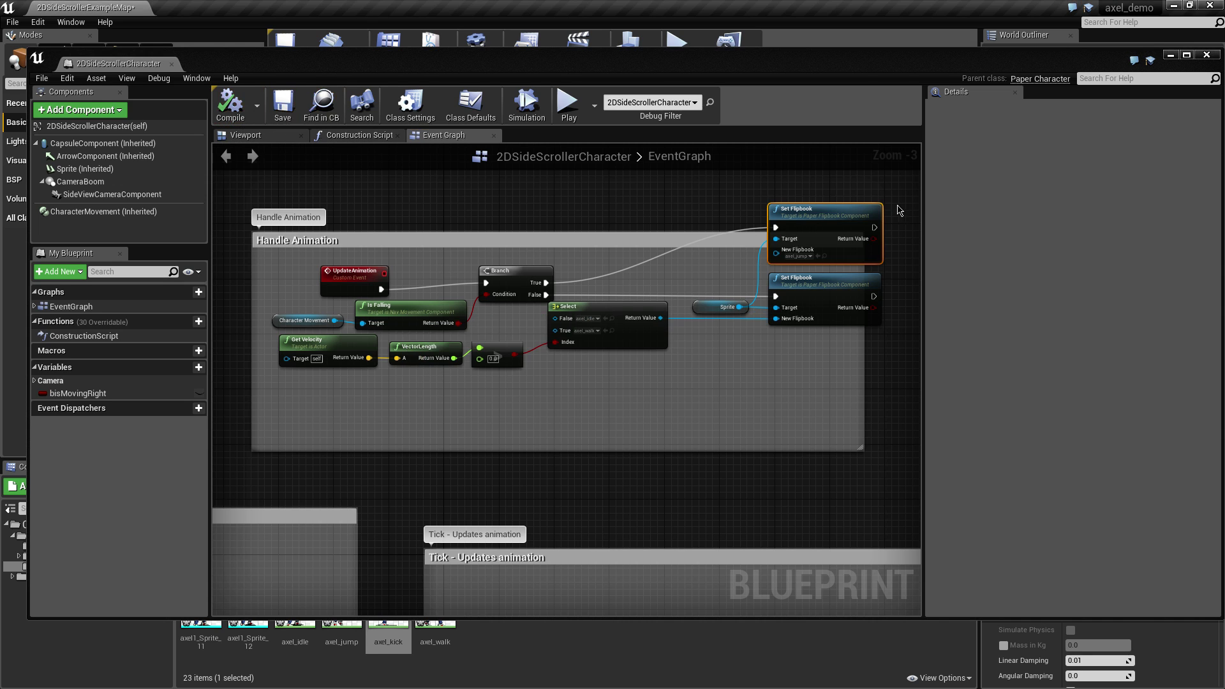
left_click(1218, 58)
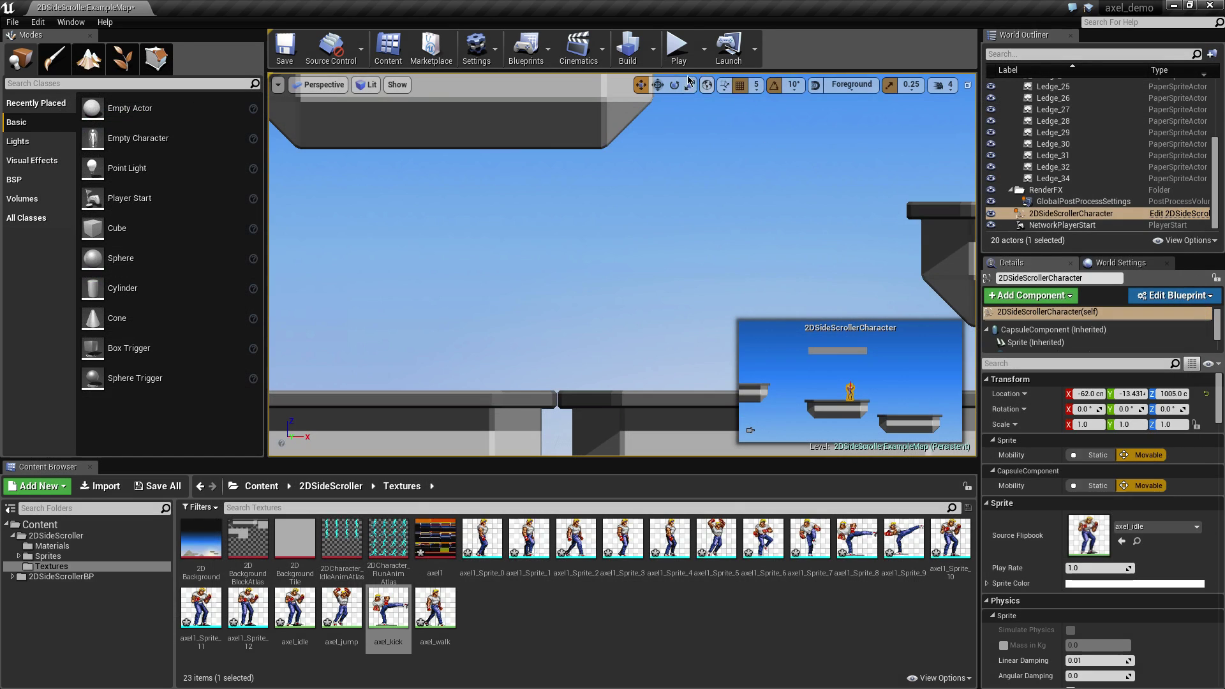
Playtest the level, walking and jumping axel across the ledges in both directions to check the animation changes, and end the play session.
left_click(676, 51)
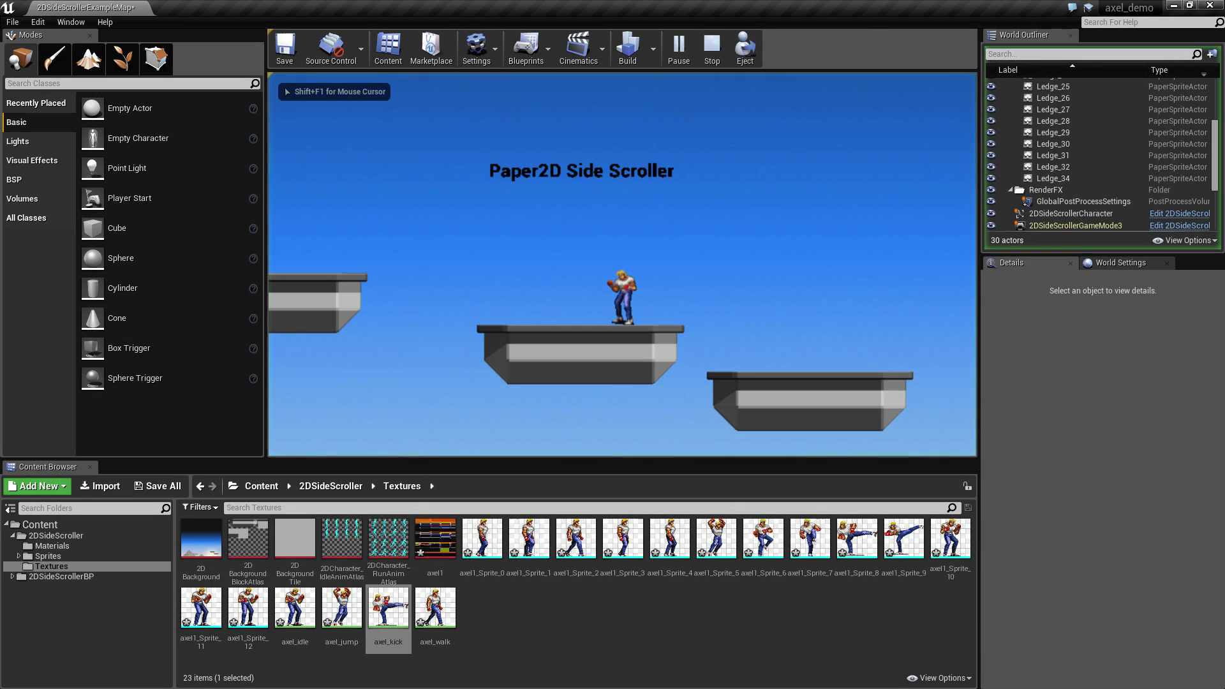
key("Left")
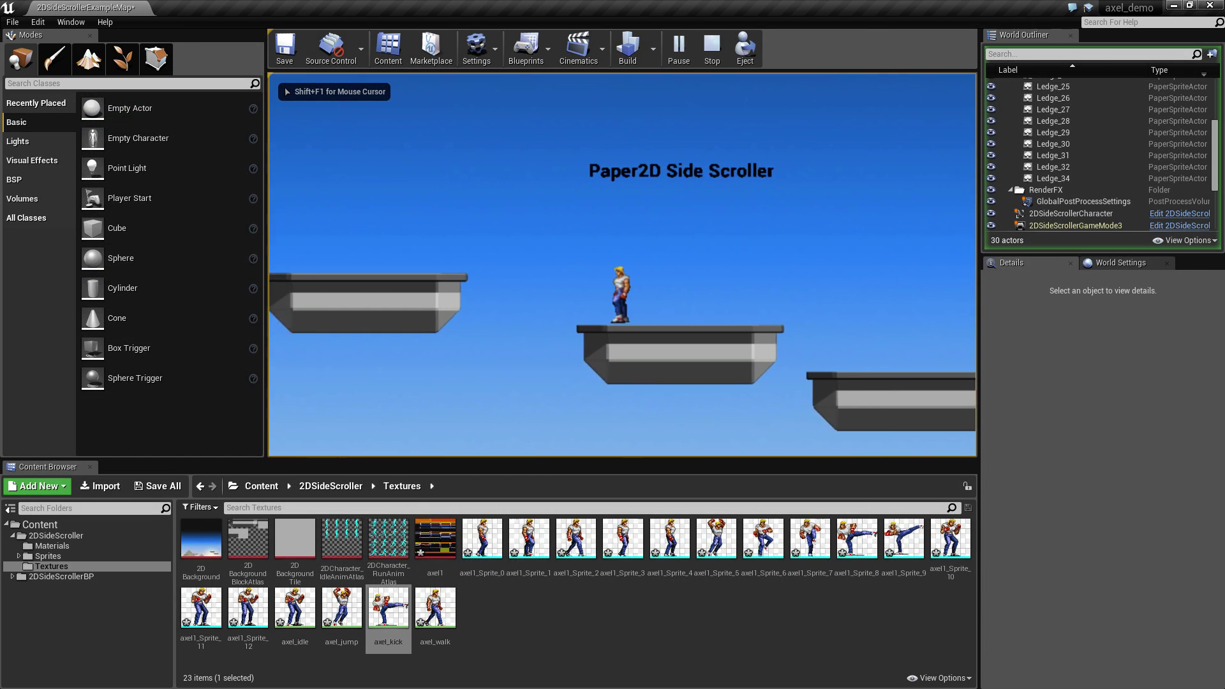
key("space")
key("space")
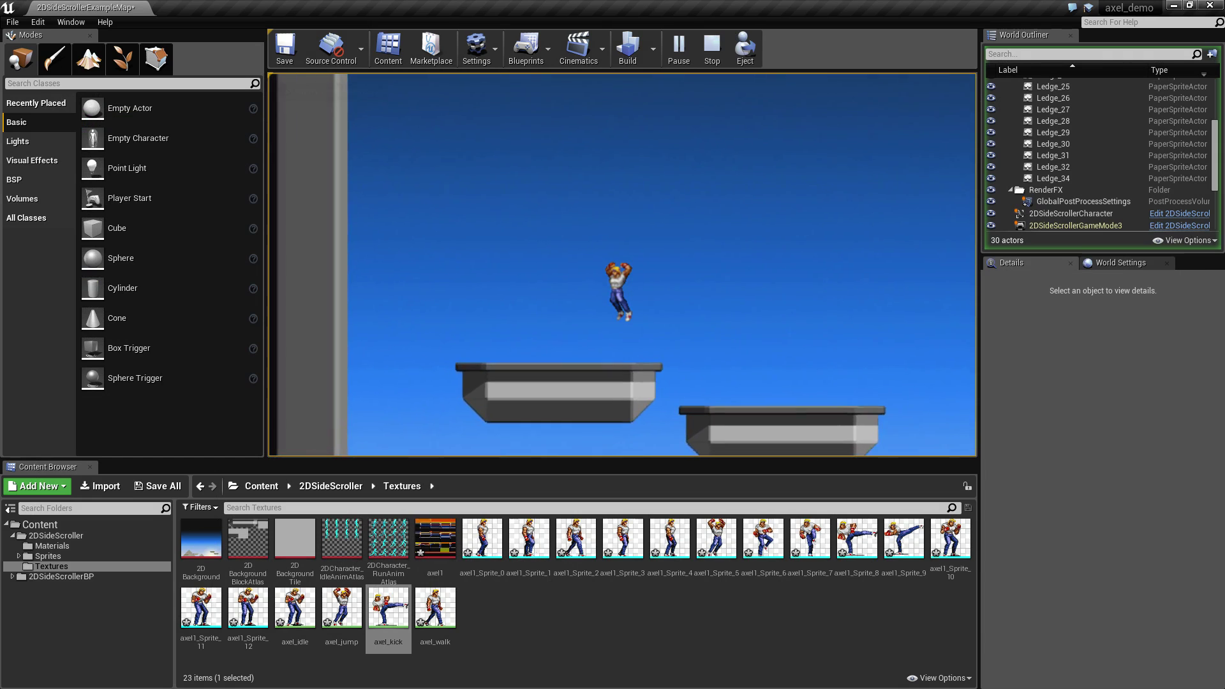
key("space")
key("Right")
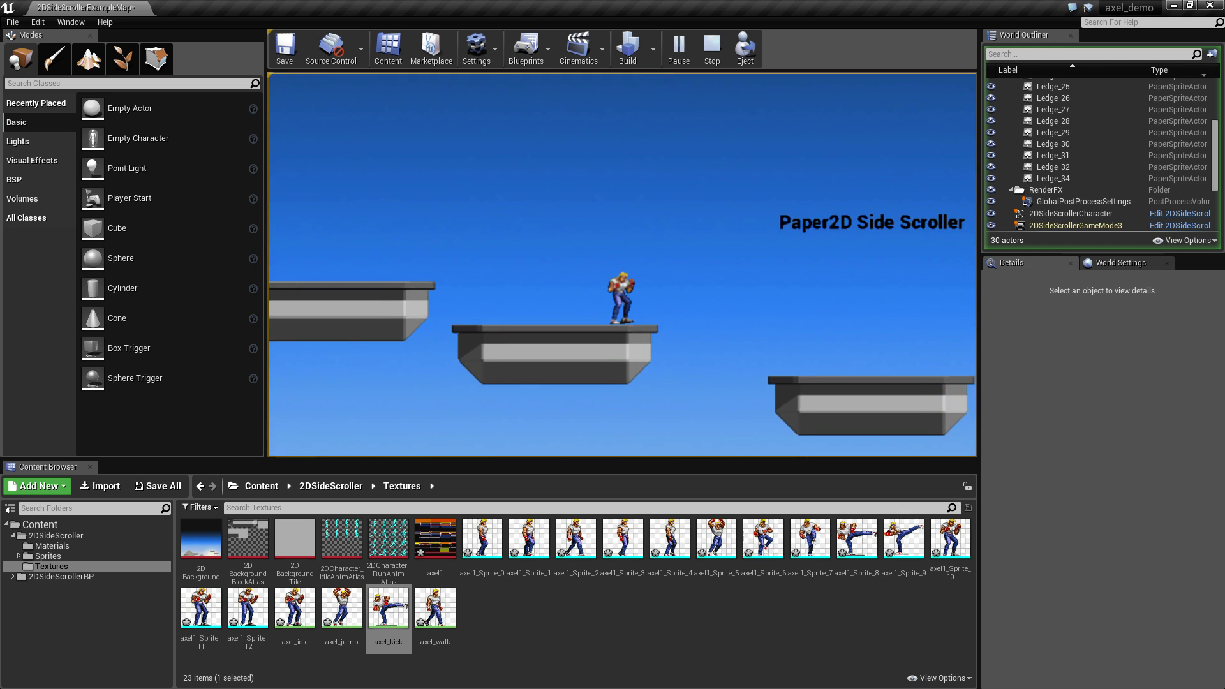
key("space")
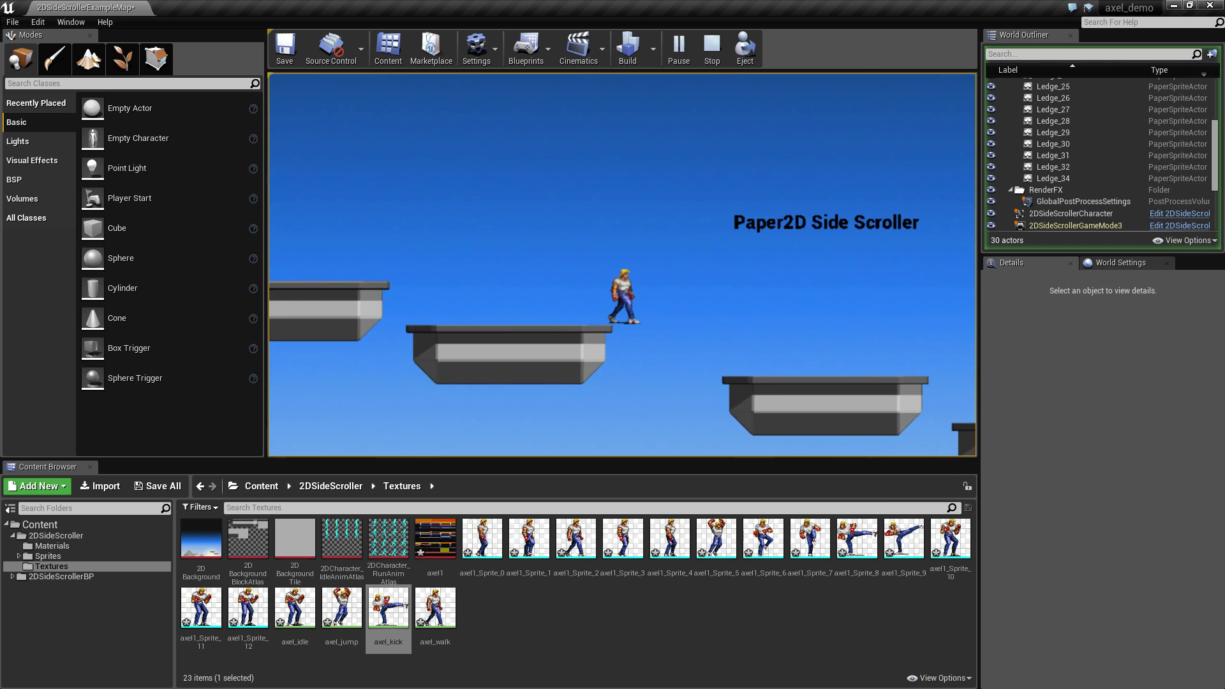
key("space")
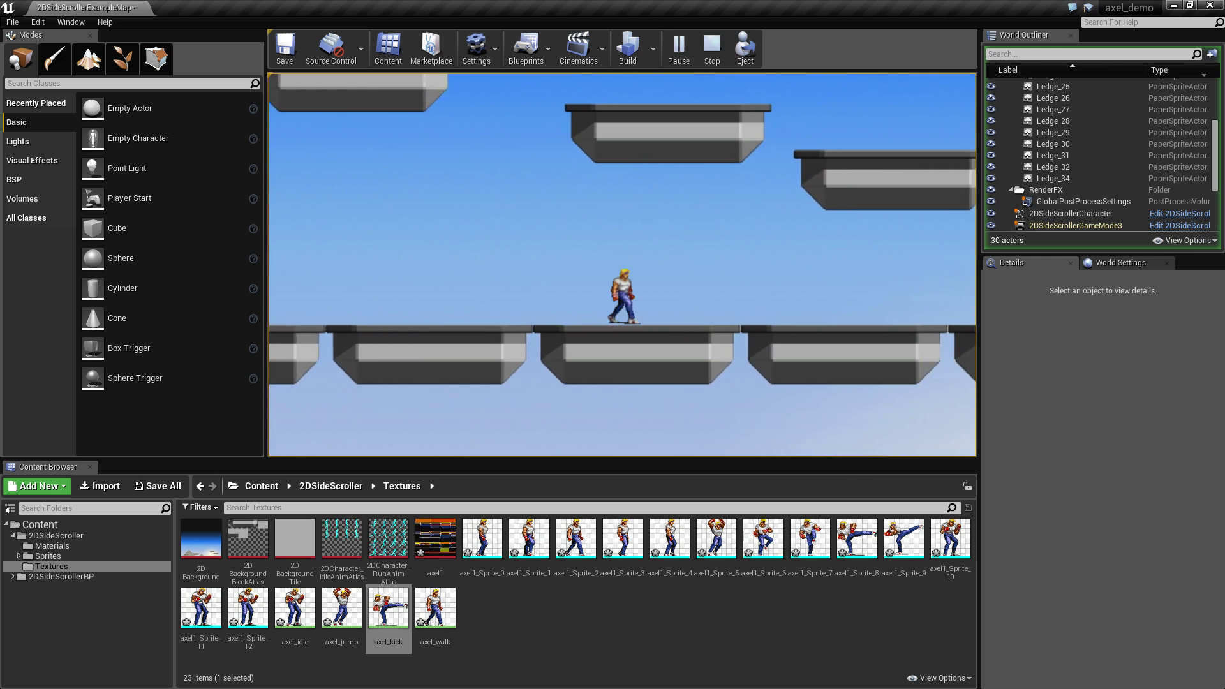
key("space")
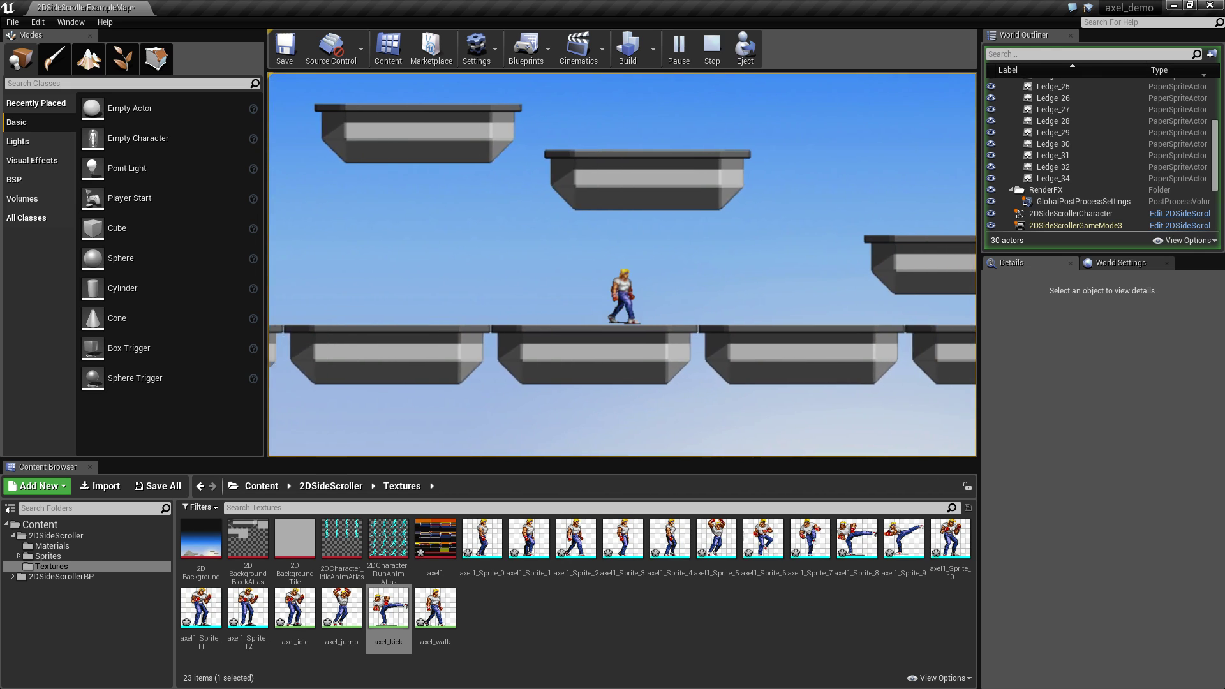
key("space")
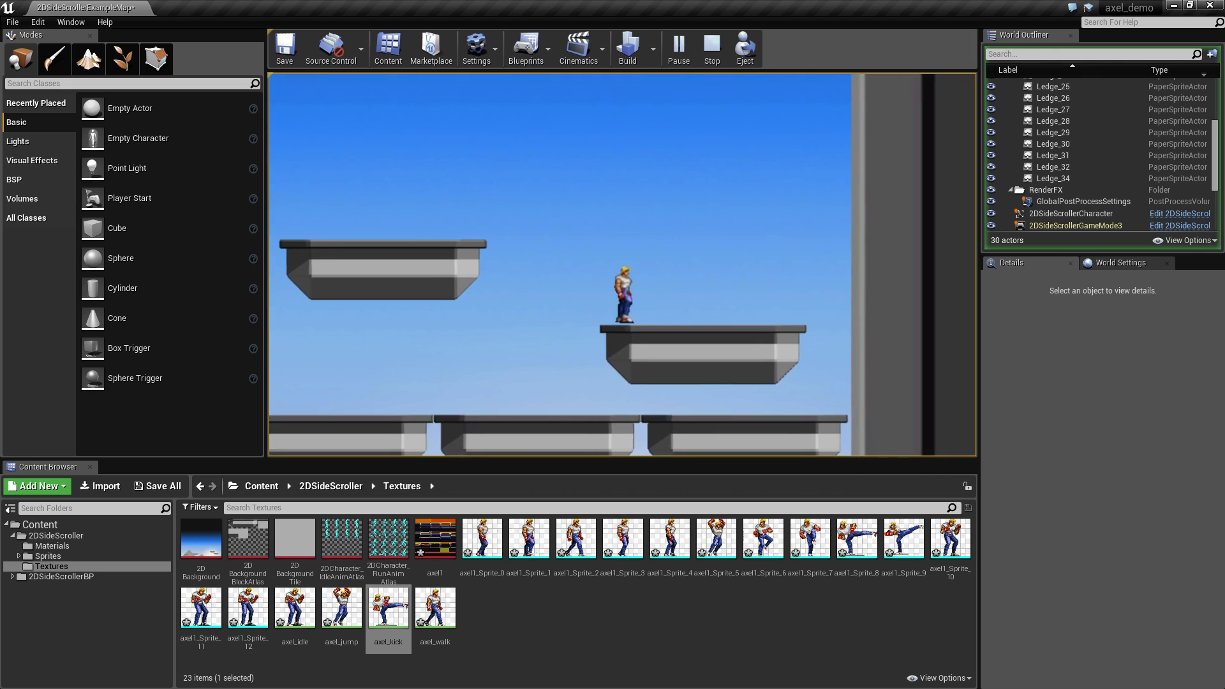
key("space")
key("Left")
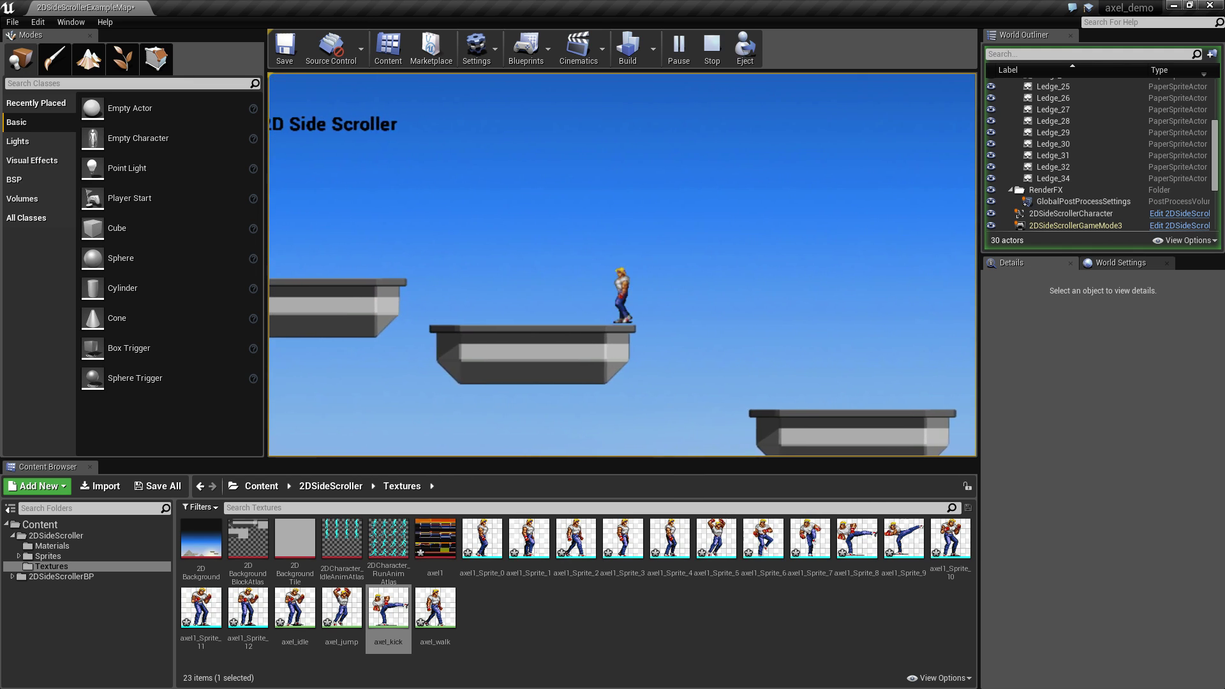
key("Left")
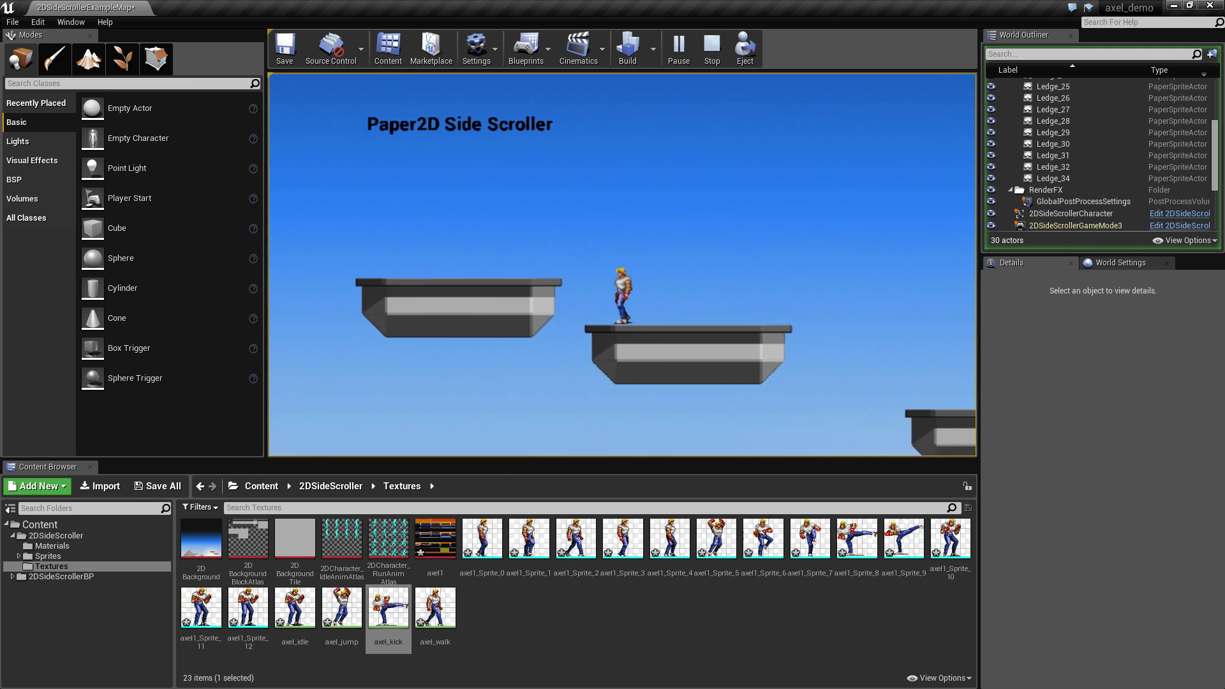
key("Right")
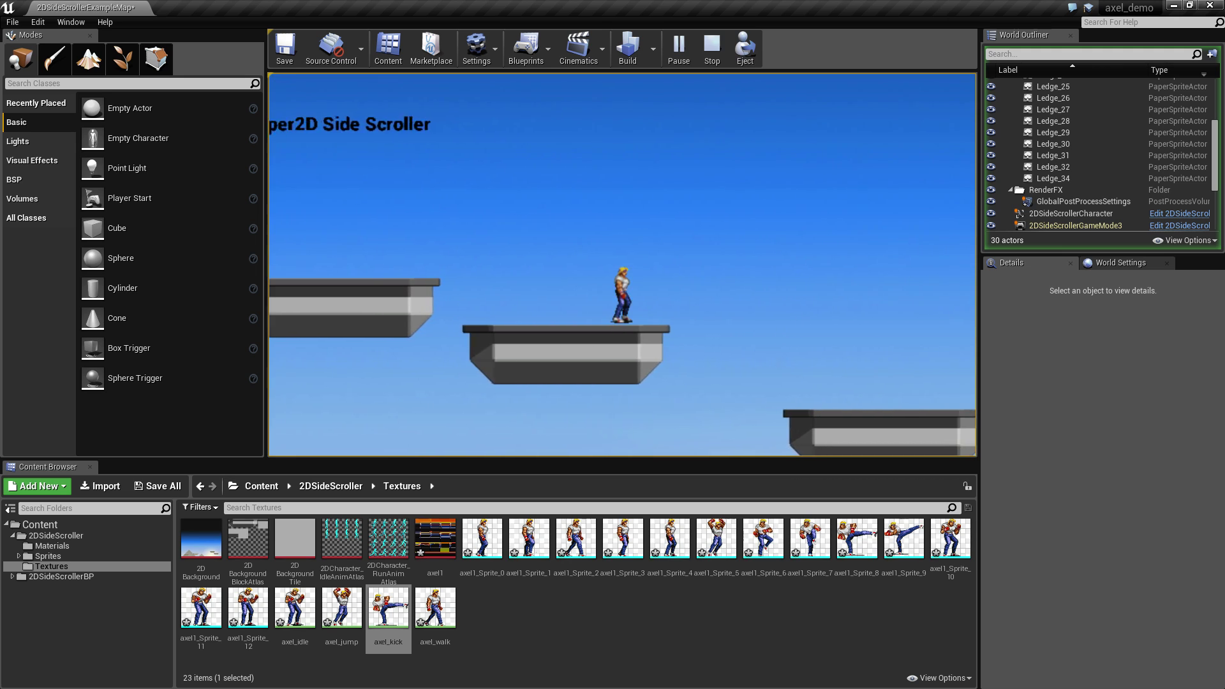
key("space")
key("Left")
key("space")
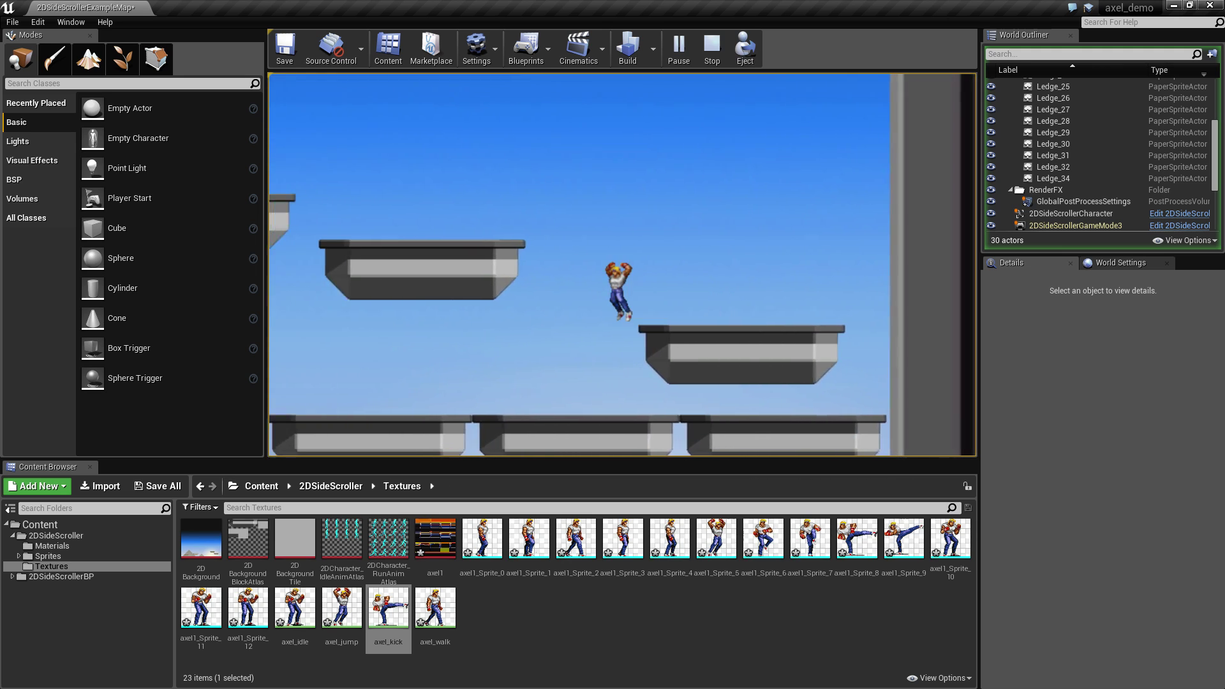
key("space")
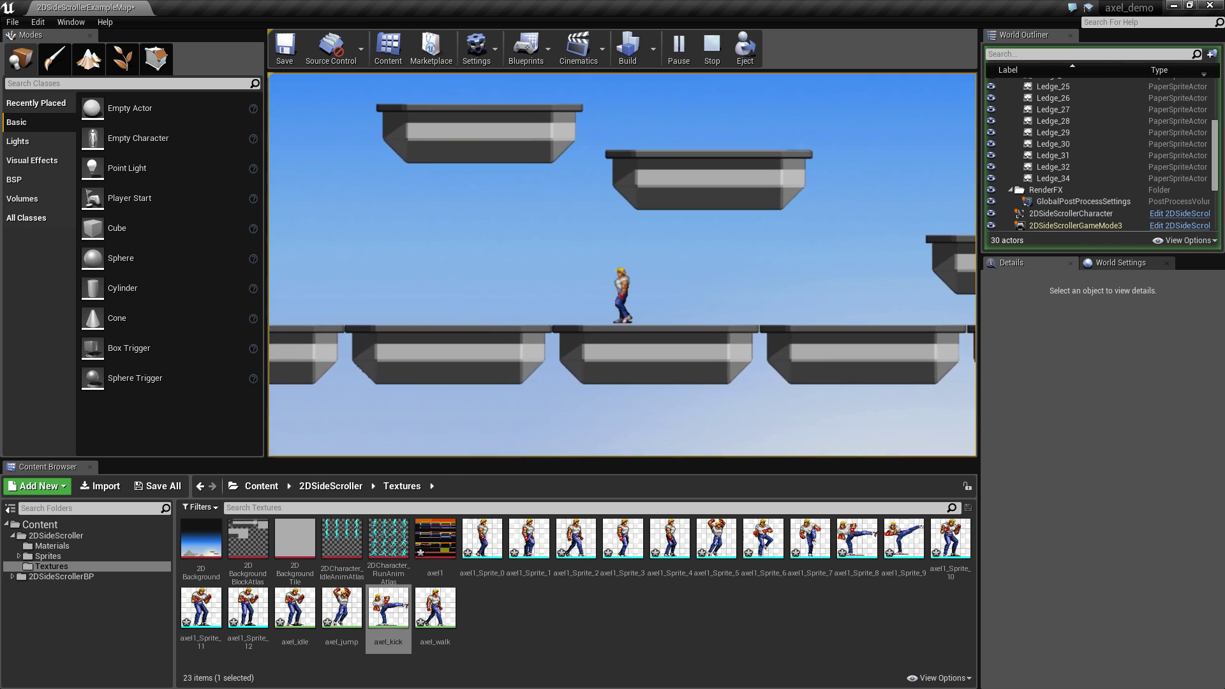
key("space")
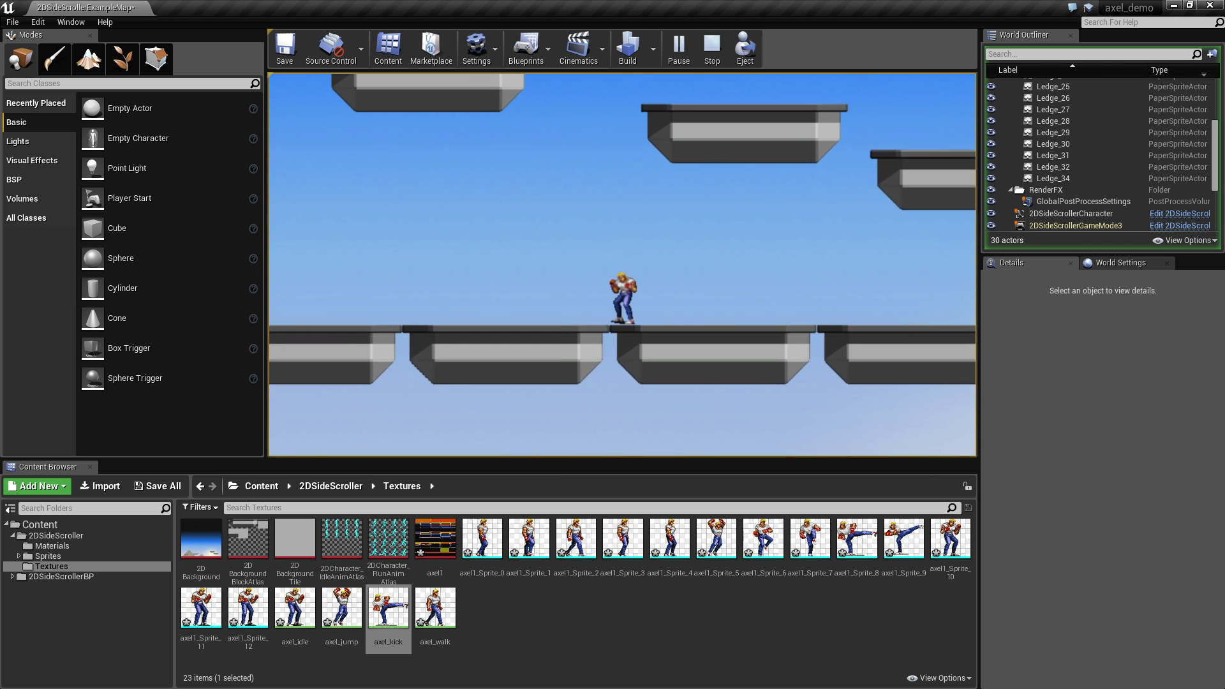
key("Escape")
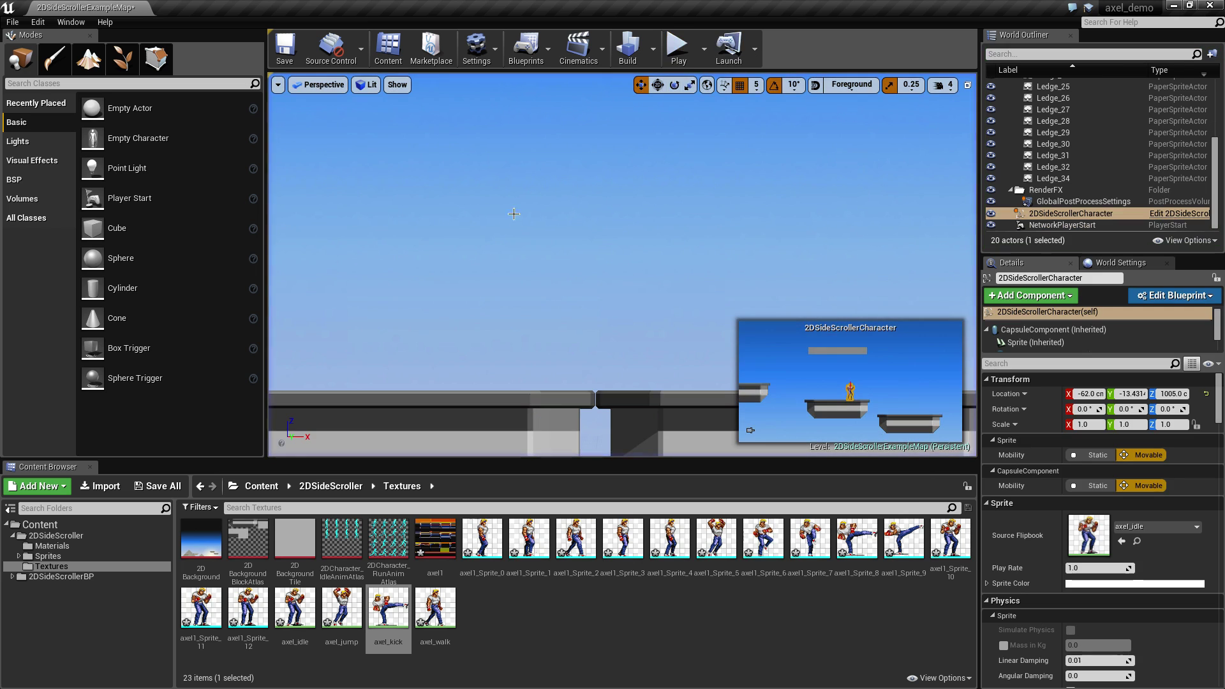
Save all the modified content, including the axel texture, sprites, flipbooks and the 2DSideScrollerExampleMap level.
left_click(165, 486)
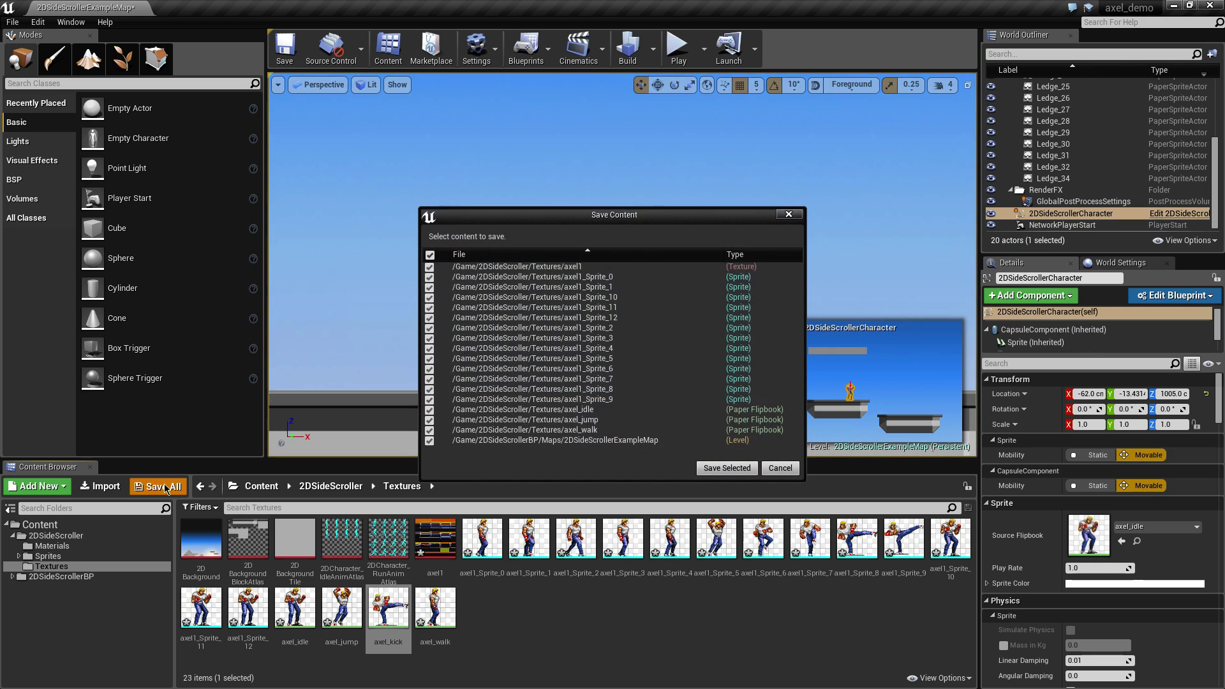
left_click(727, 468)
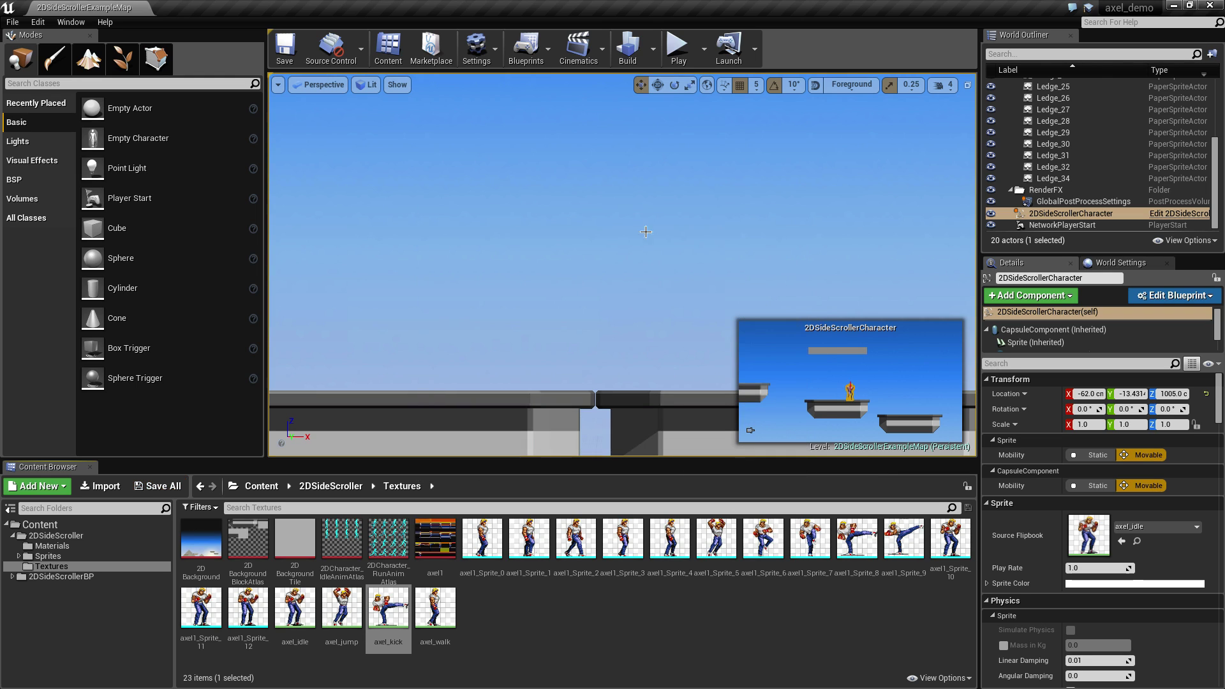
left_click(12, 22)
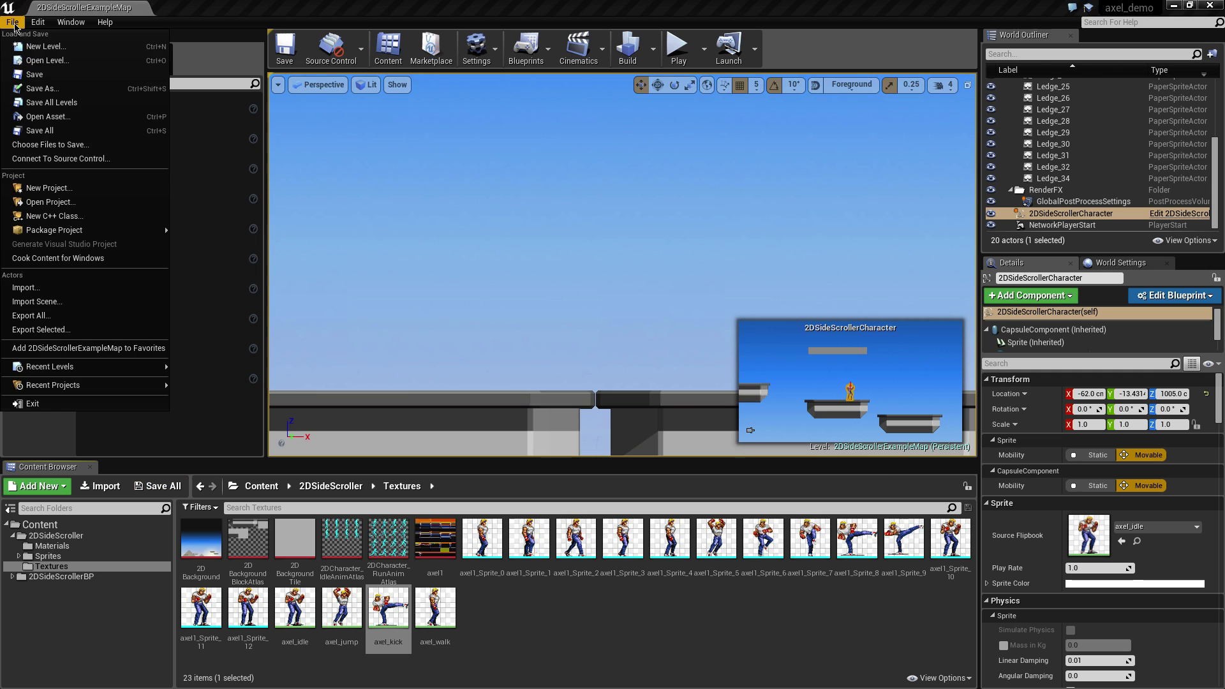
left_click(211, 125)
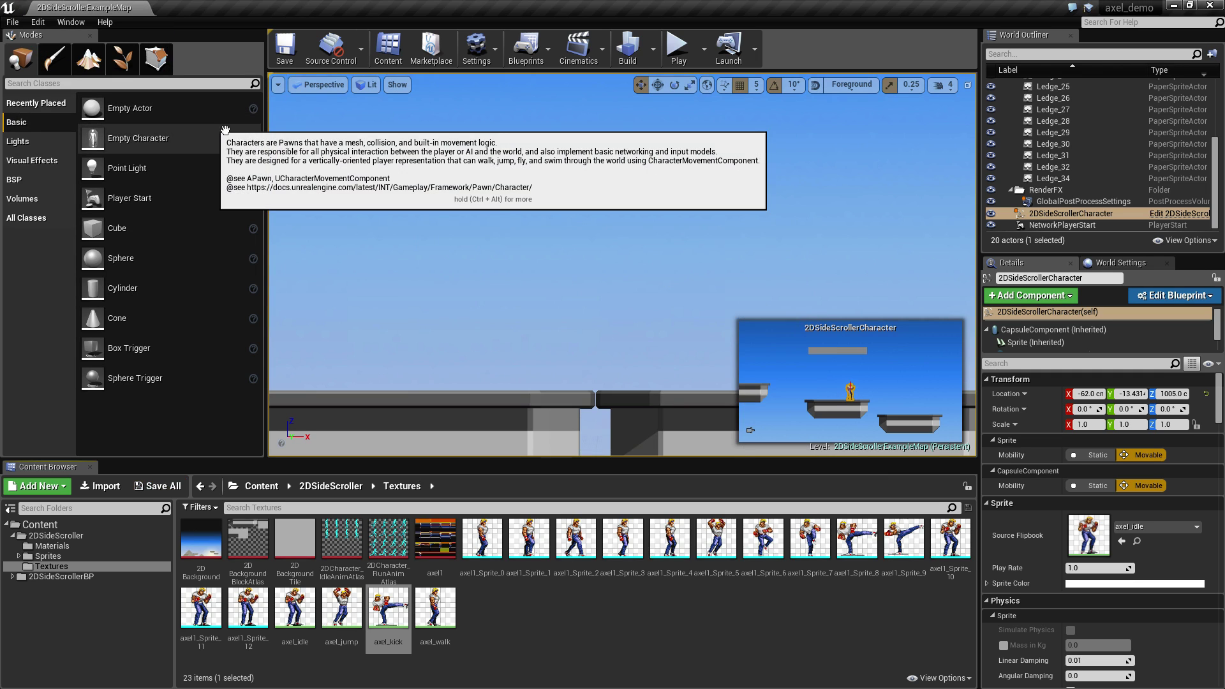